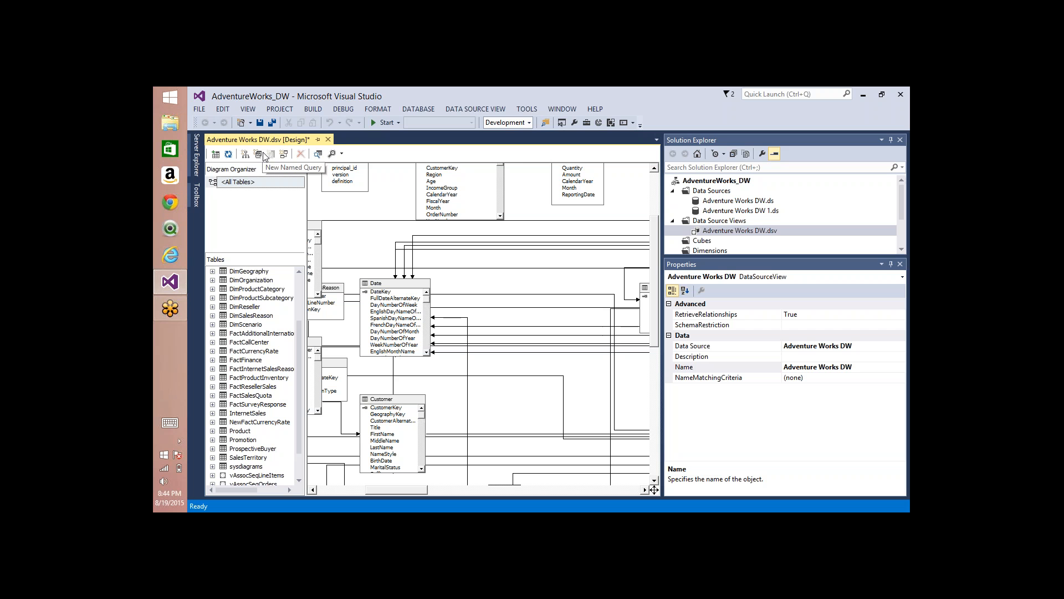
right_click(387, 200)
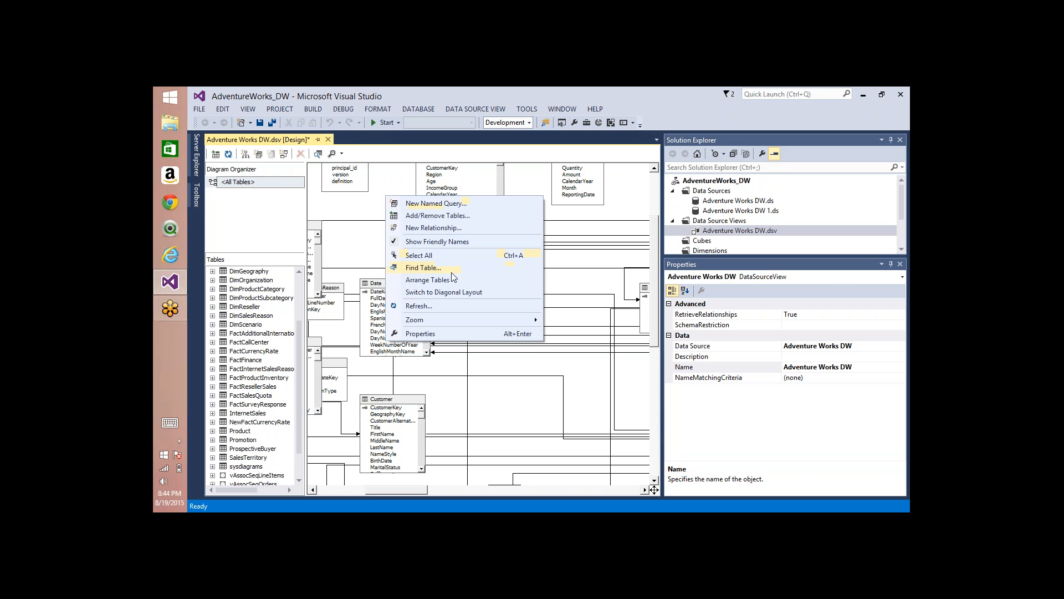
left_click(376, 286)
right_click(373, 284)
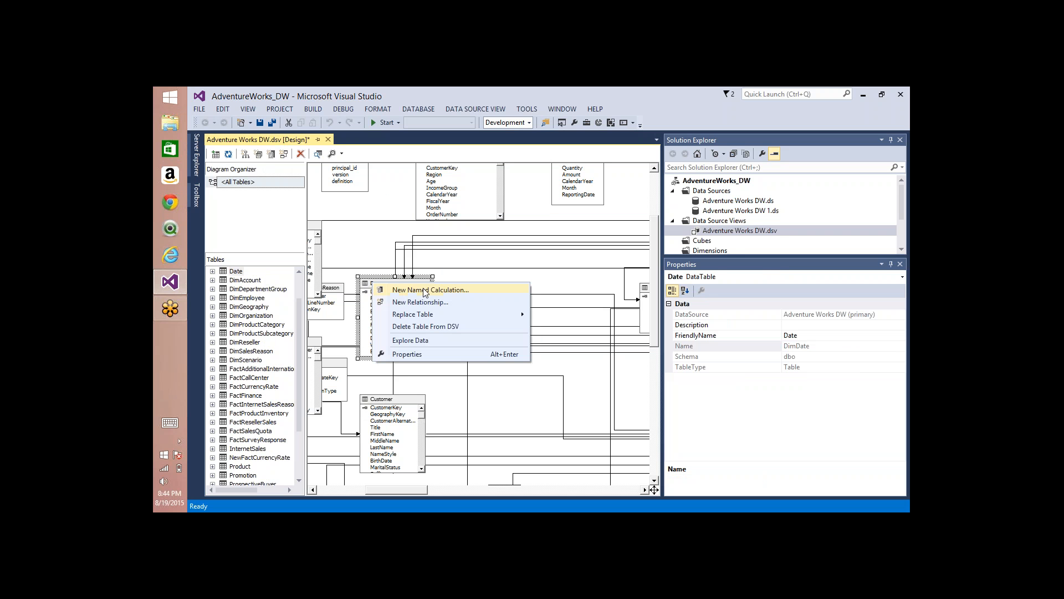
right_click(369, 292)
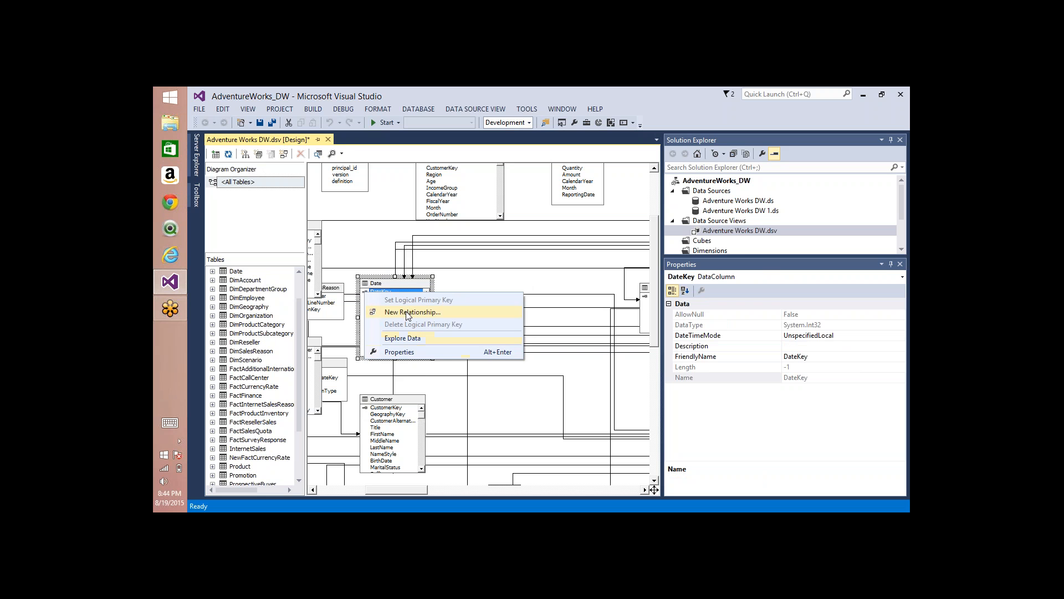
left_click(537, 208)
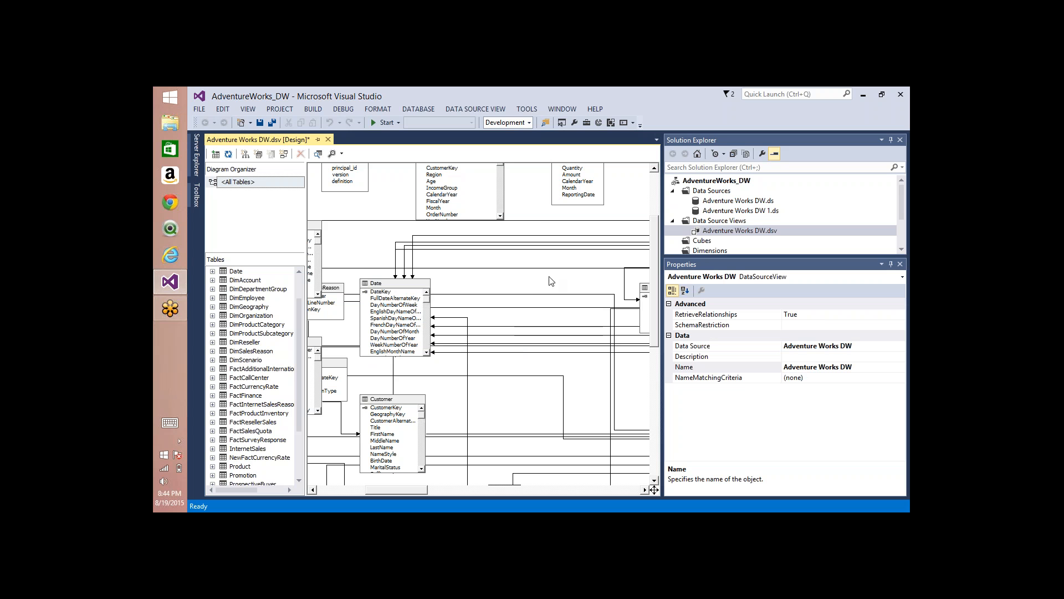
Step: Remove all included tables from the Adventure Works DW data source view
right_click(396, 195)
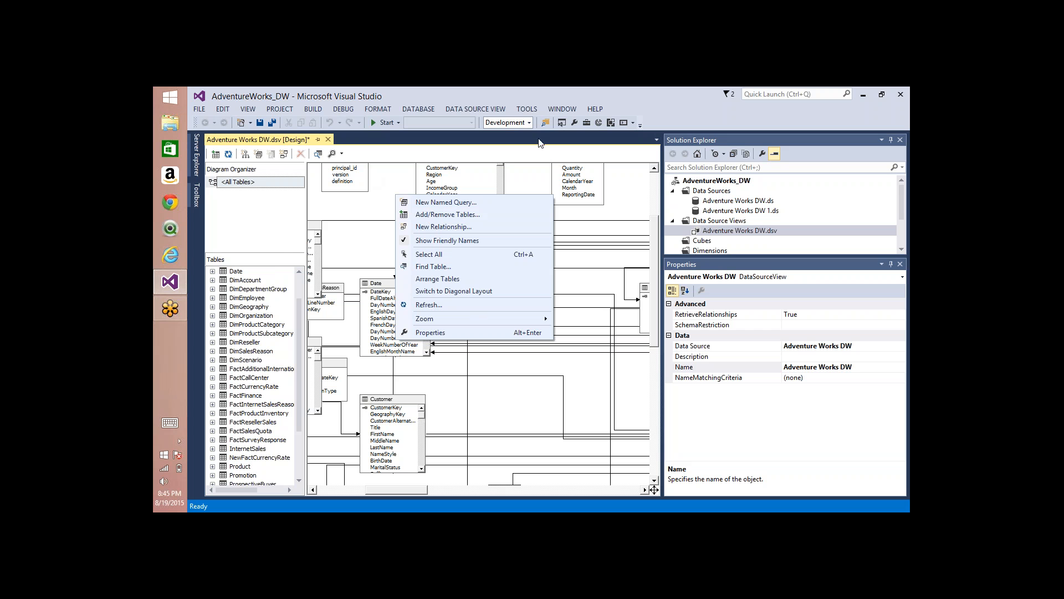
left_click(431, 216)
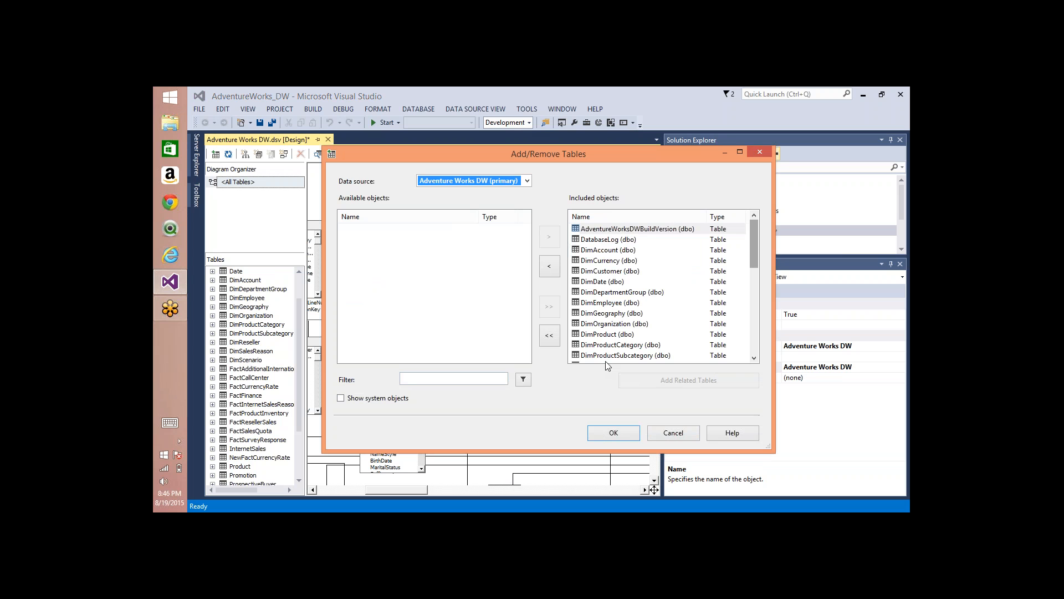
left_click(604, 229)
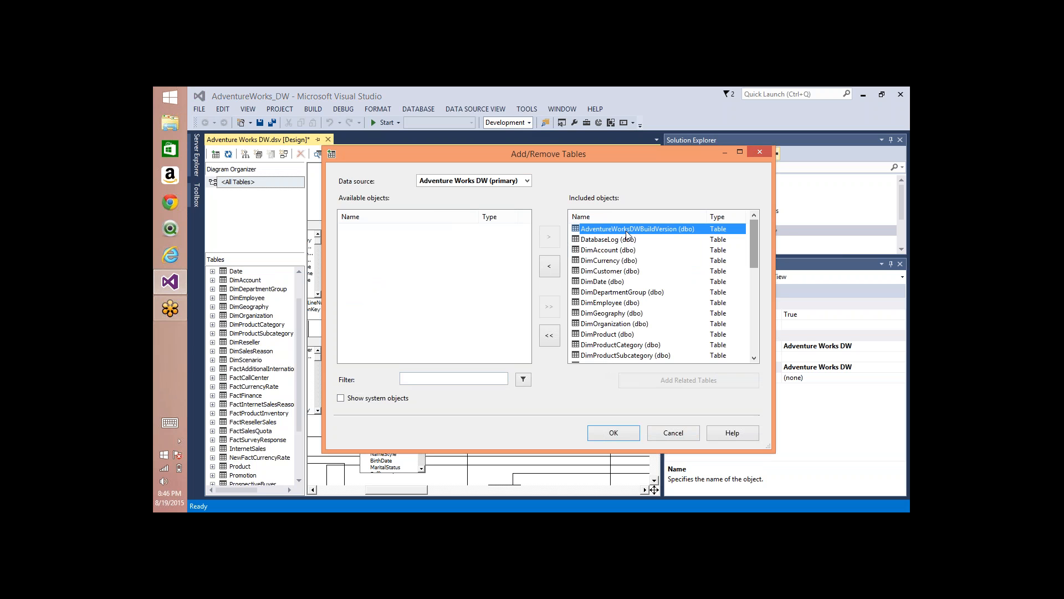
left_click(366, 241)
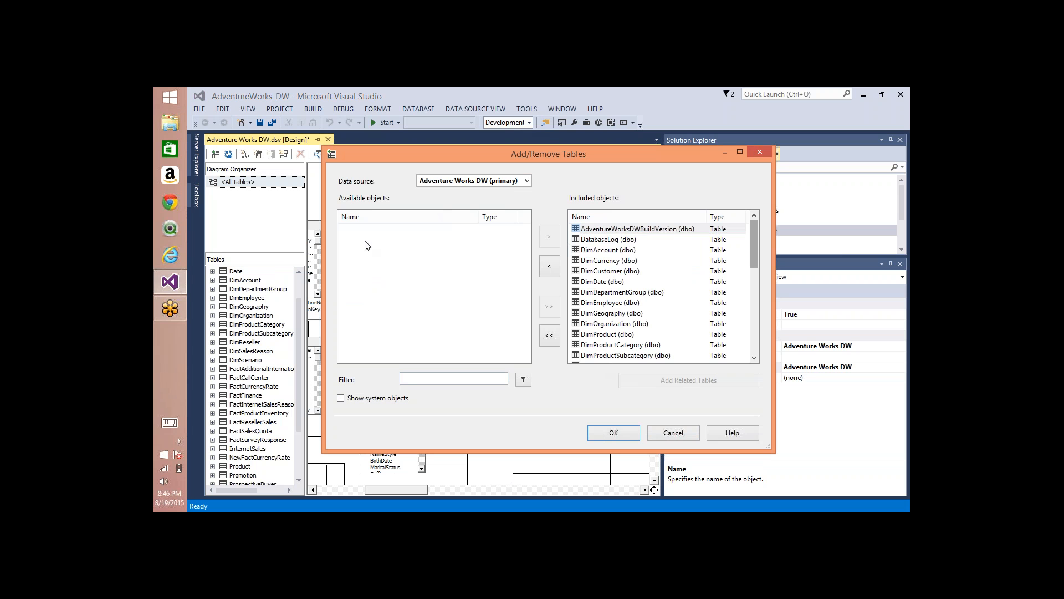
left_click(620, 261)
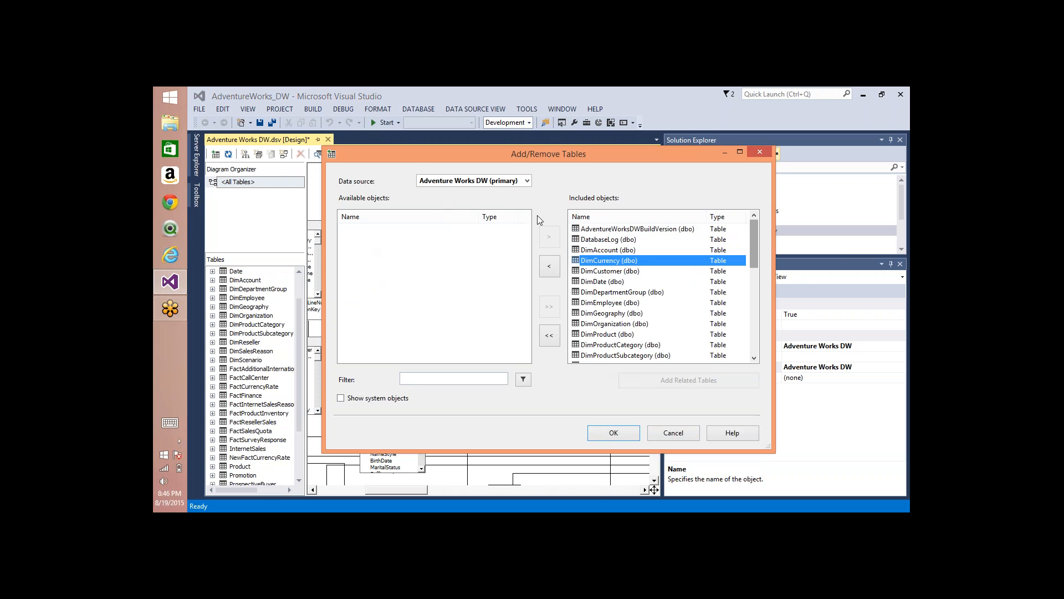
left_click_drag(572, 163, 538, 249)
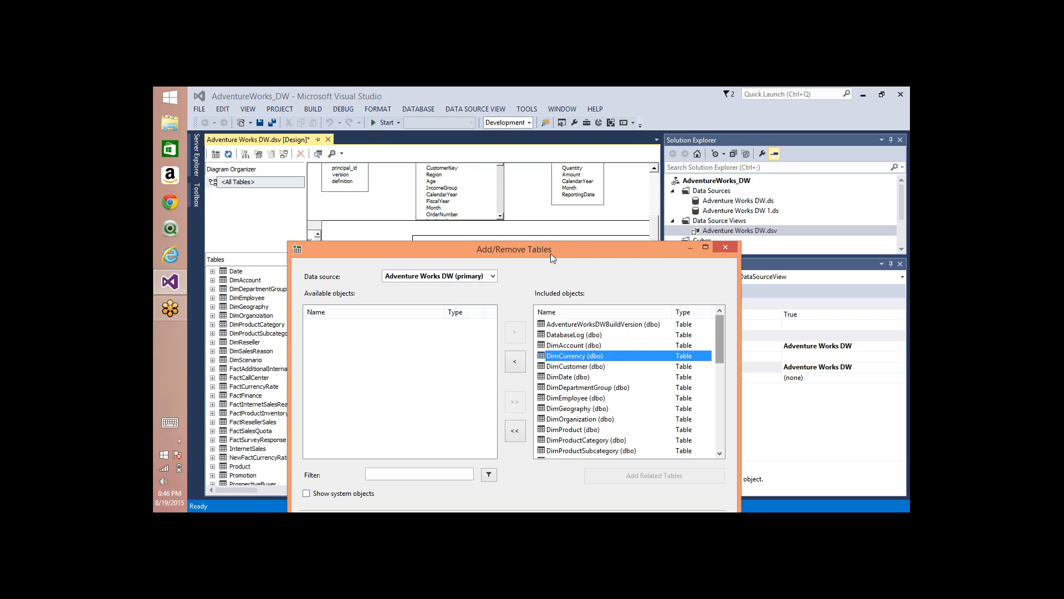
left_click_drag(550, 254, 514, 166)
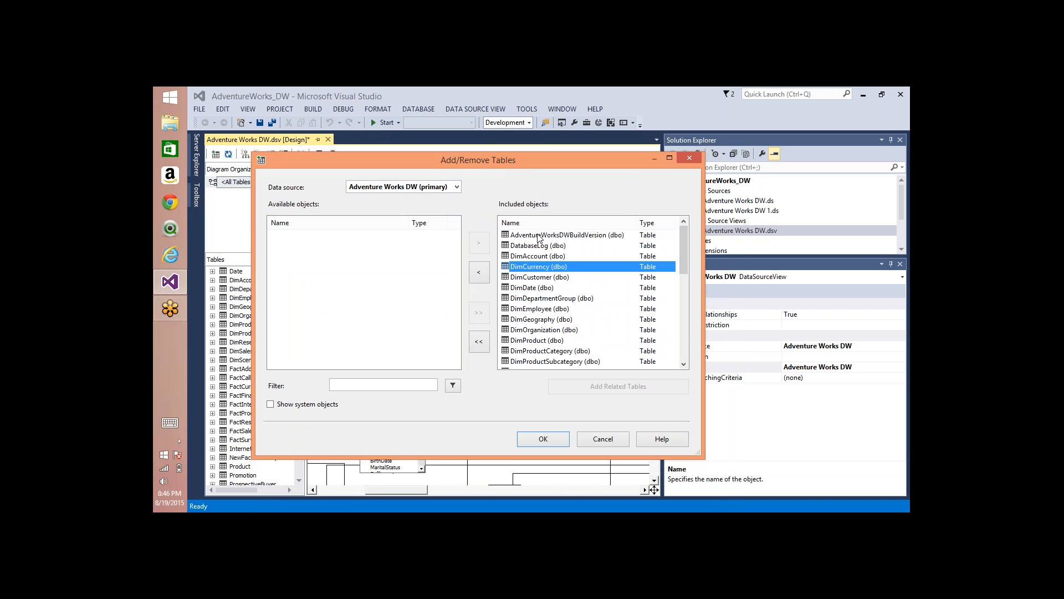
left_click(479, 341)
left_click(551, 438)
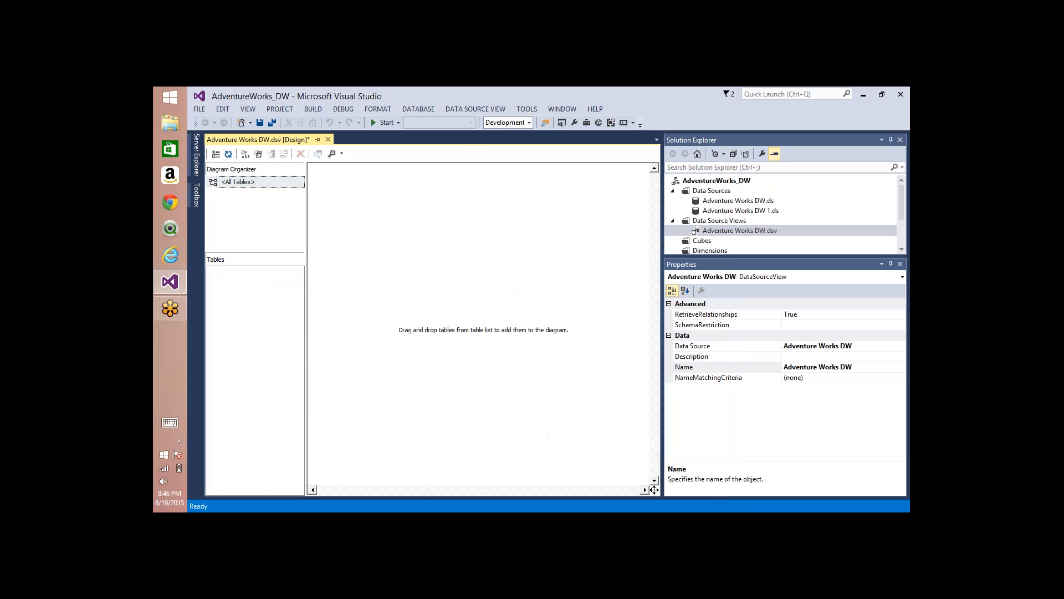
Step: Filter the available objects of the primary data source by "factinter" and include the FactInternetSales table in the view
right_click(460, 237)
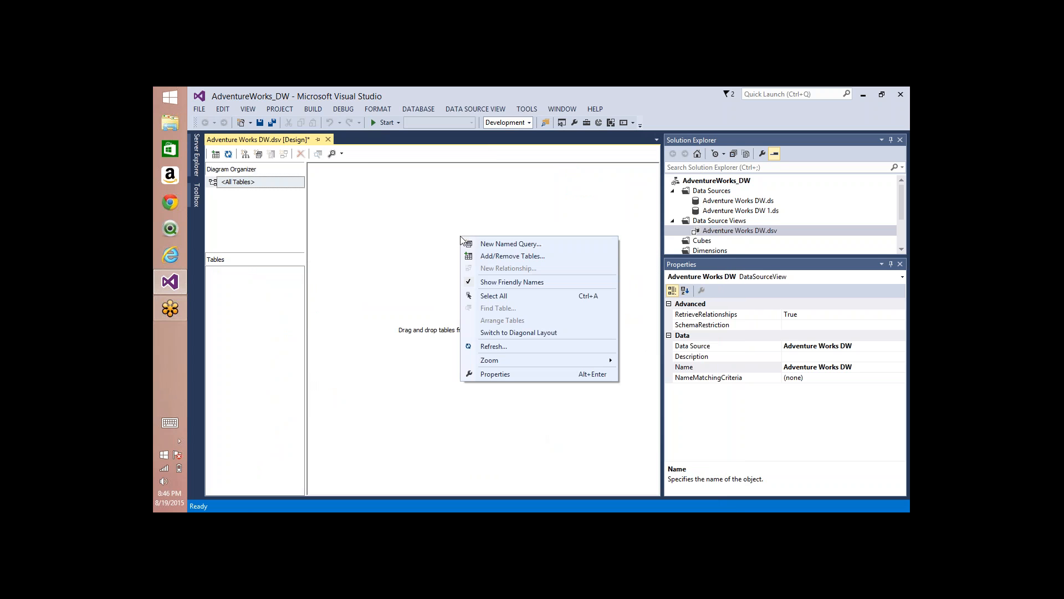
left_click(519, 255)
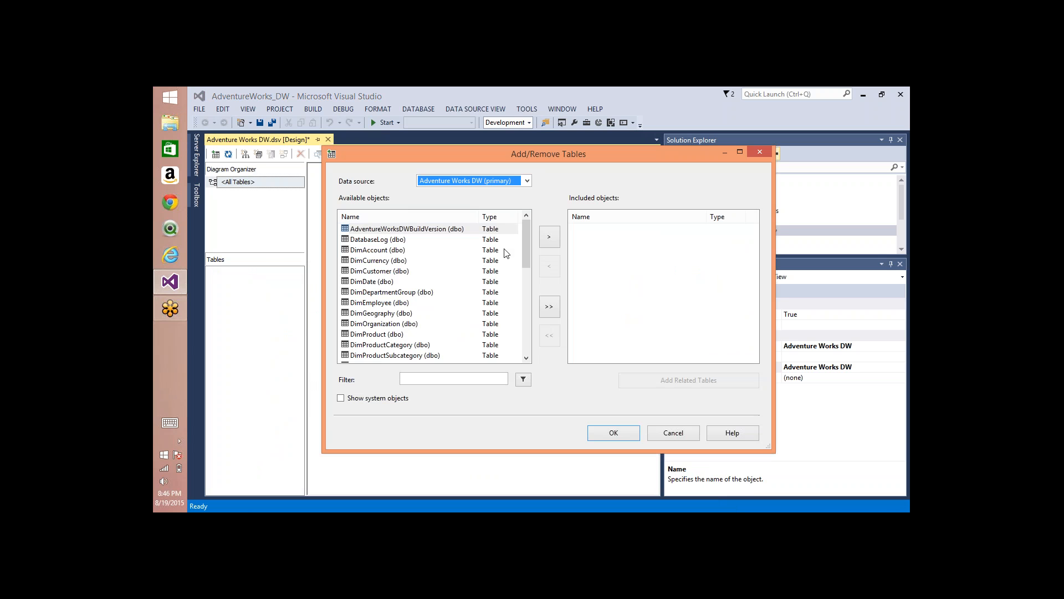
left_click_drag(525, 234, 525, 348)
left_click_drag(525, 311, 531, 264)
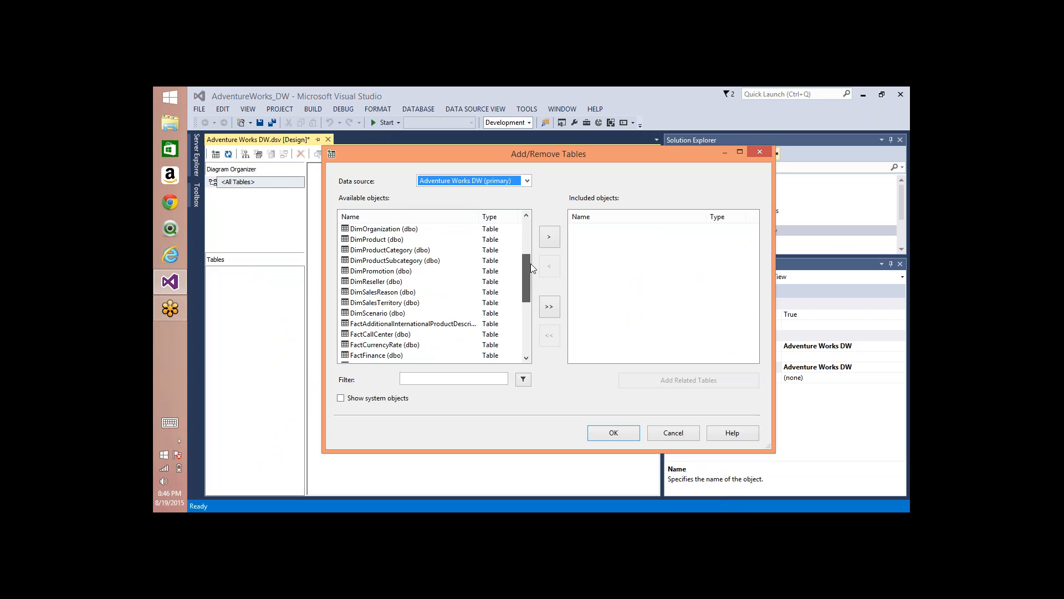
left_click(464, 379)
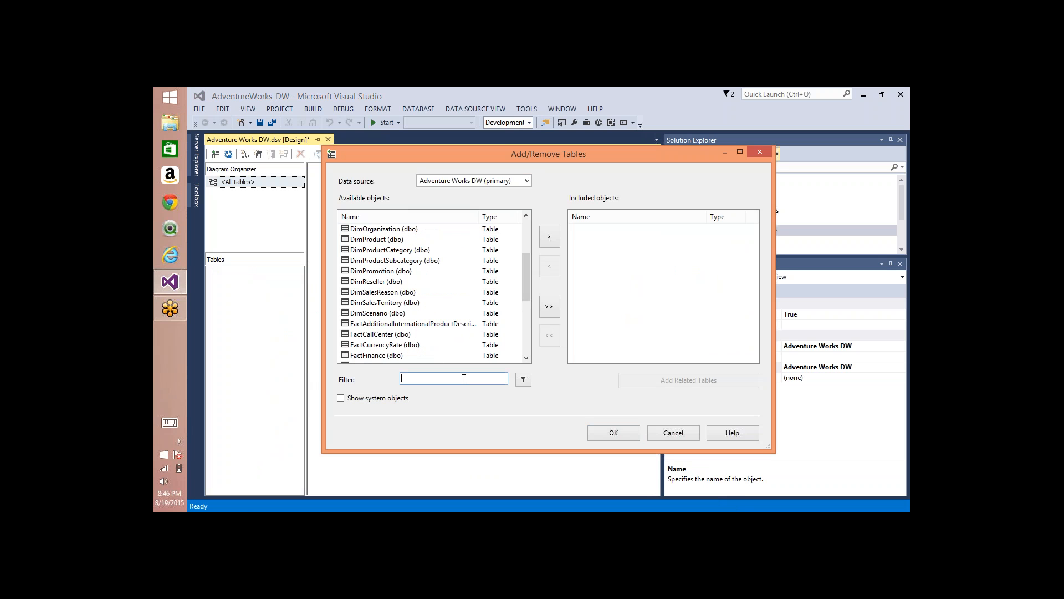
type("factinter")
key("Return")
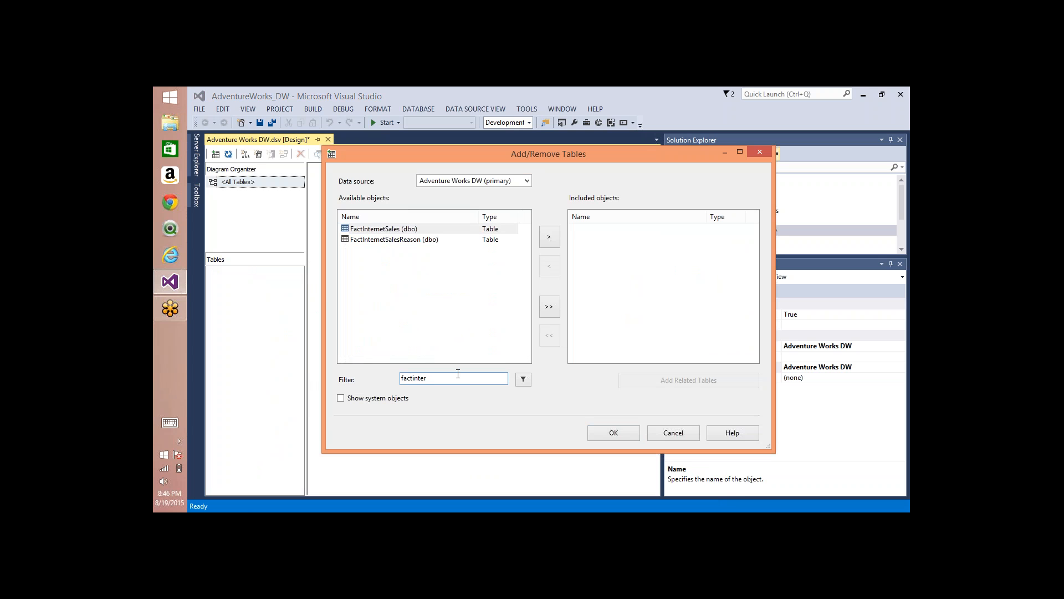
left_click(384, 230)
left_click(552, 238)
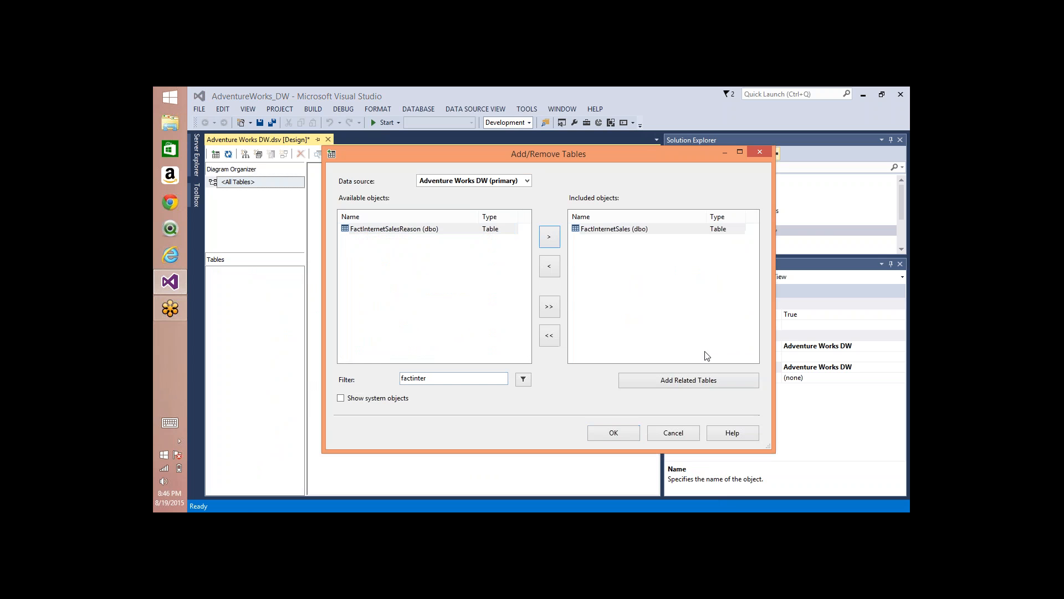
Step: Add the tables related to FactInternetSales, exclude FactInternetSalesReason, and apply the table selection
left_click(691, 380)
left_click(604, 262)
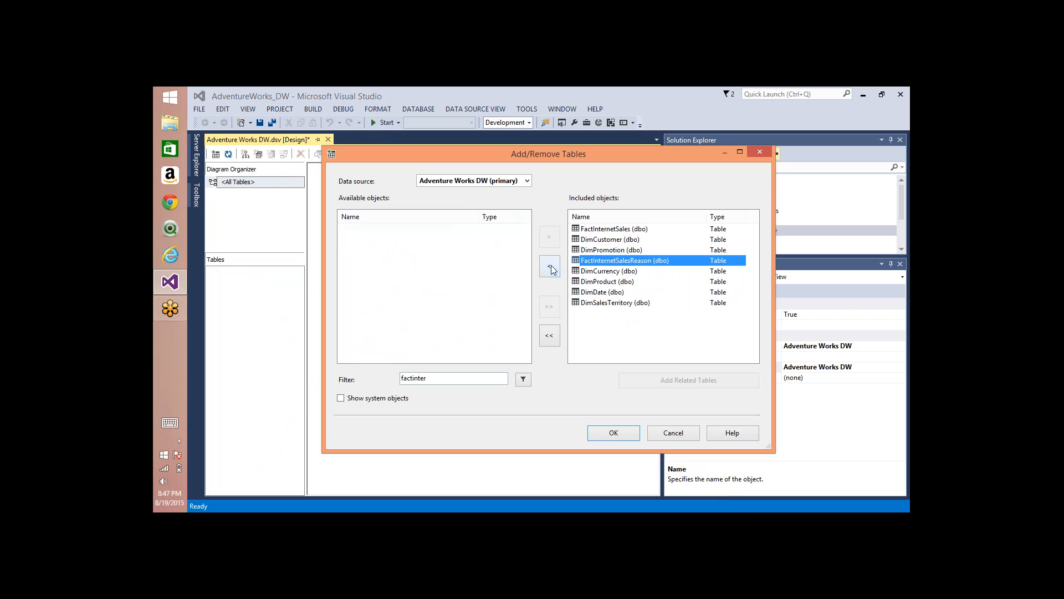
left_click(553, 270)
left_click(621, 432)
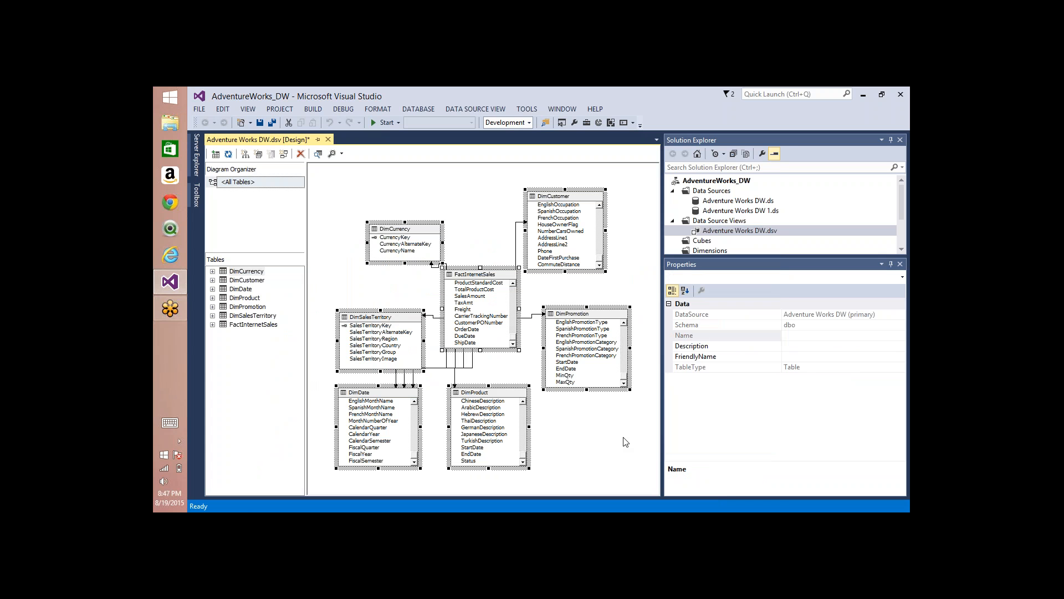
Step: Add the DimEmployee table from the secondary data source Adventure Works DW 1 to the data source view
right_click(485, 191)
left_click(526, 208)
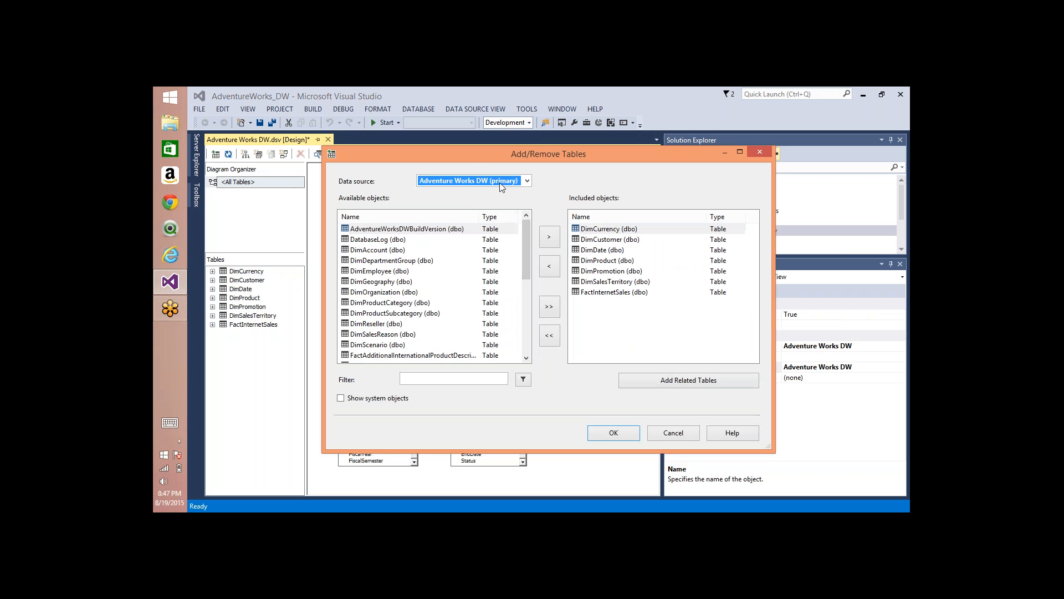
left_click(500, 181)
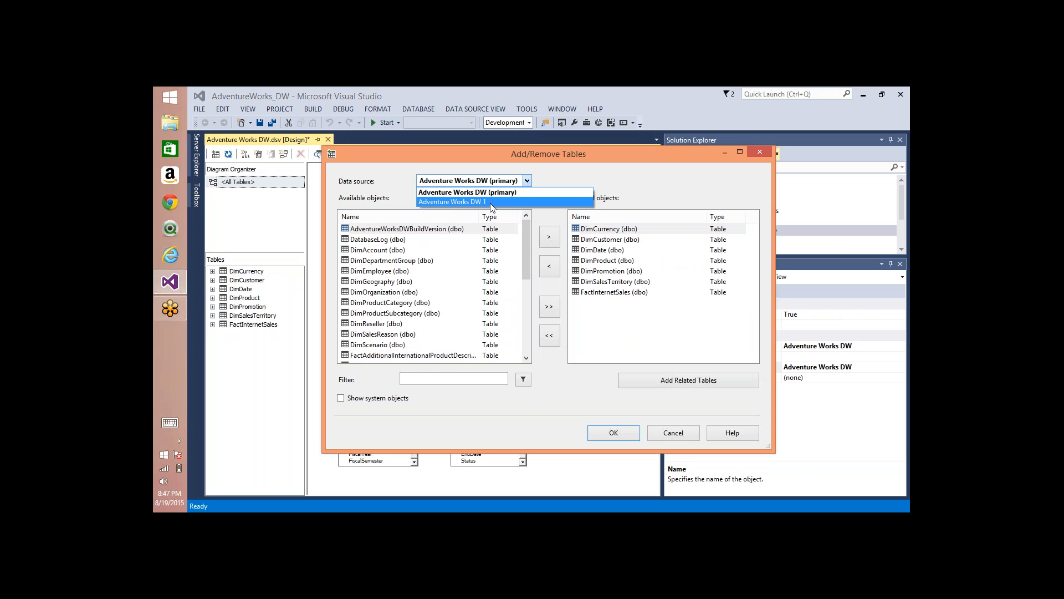
left_click(490, 203)
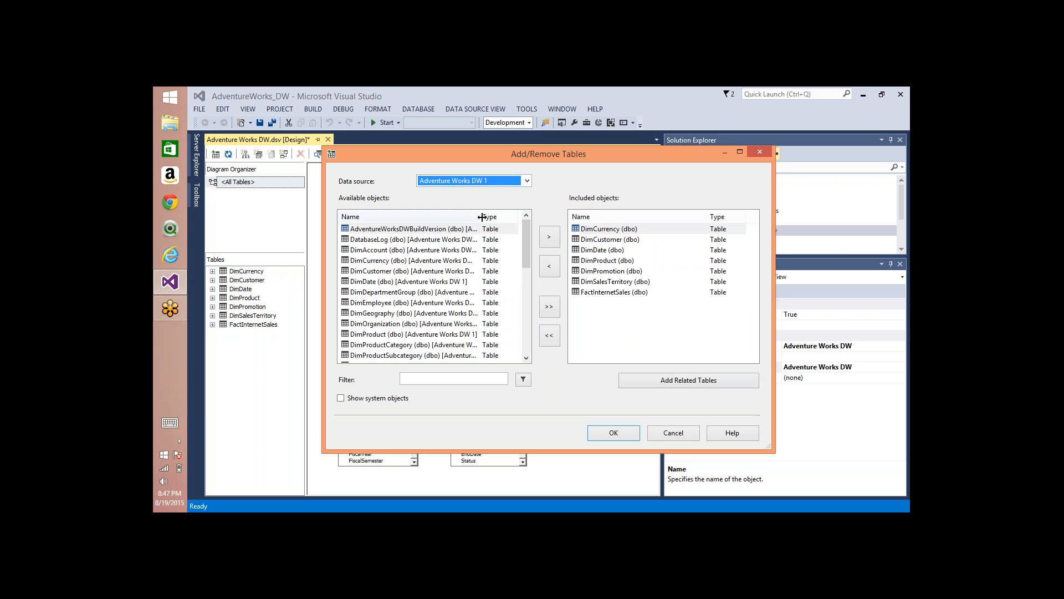
left_click_drag(479, 216, 526, 215)
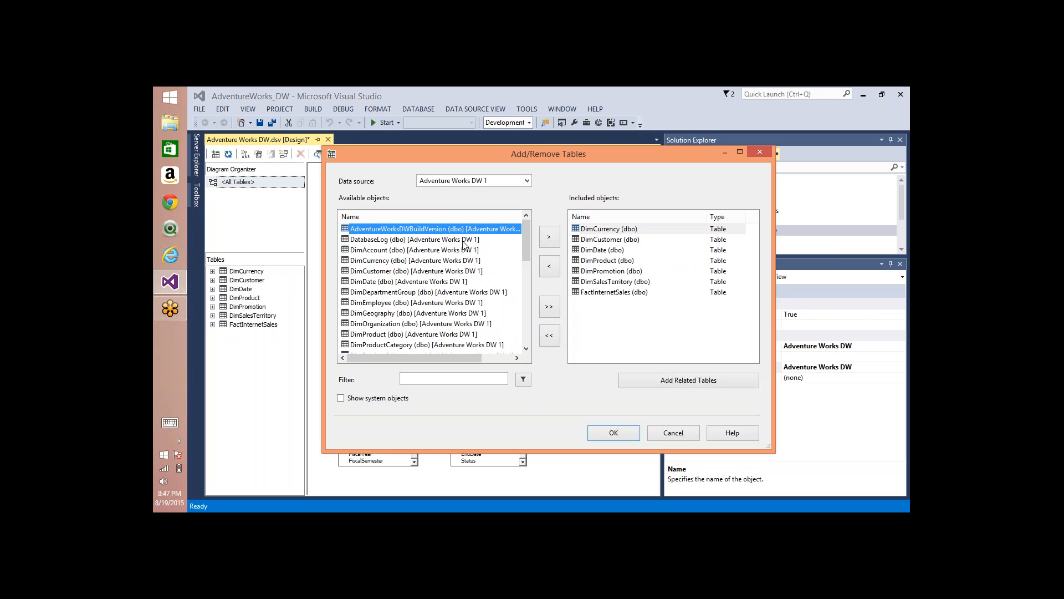
left_click(441, 241)
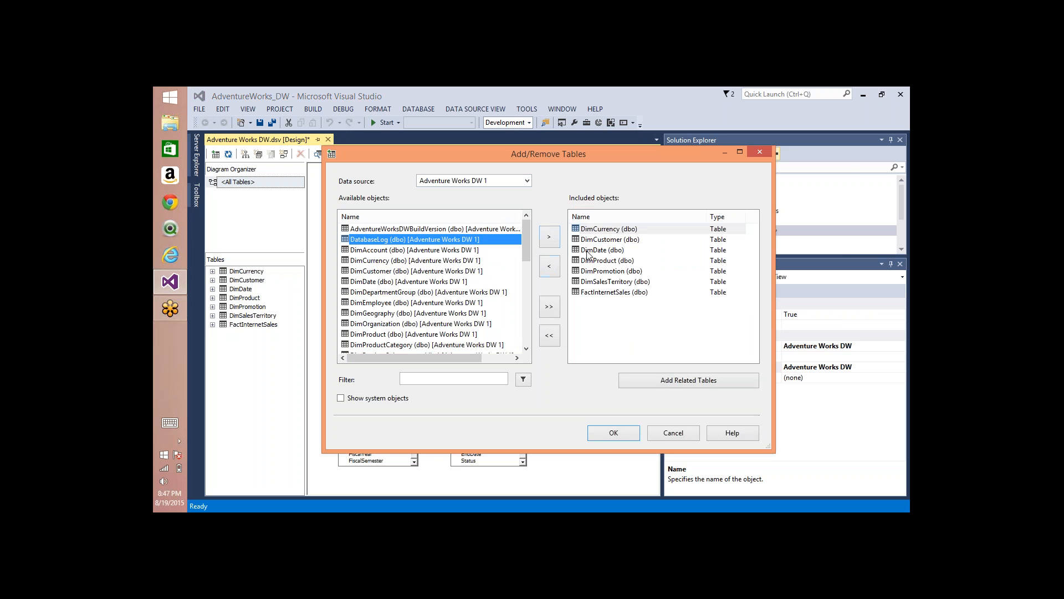
left_click(508, 182)
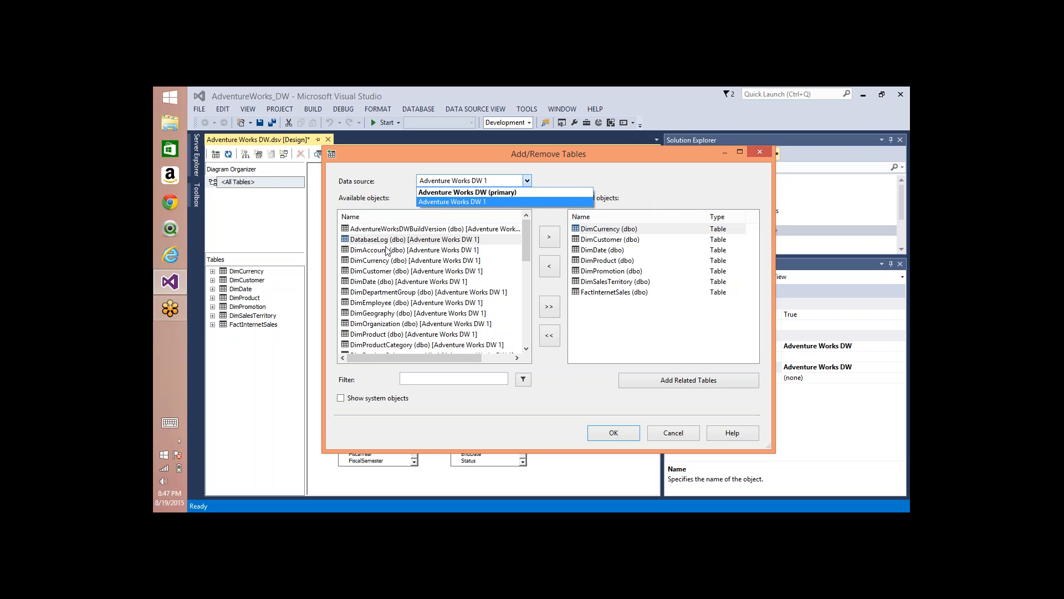
left_click(438, 202)
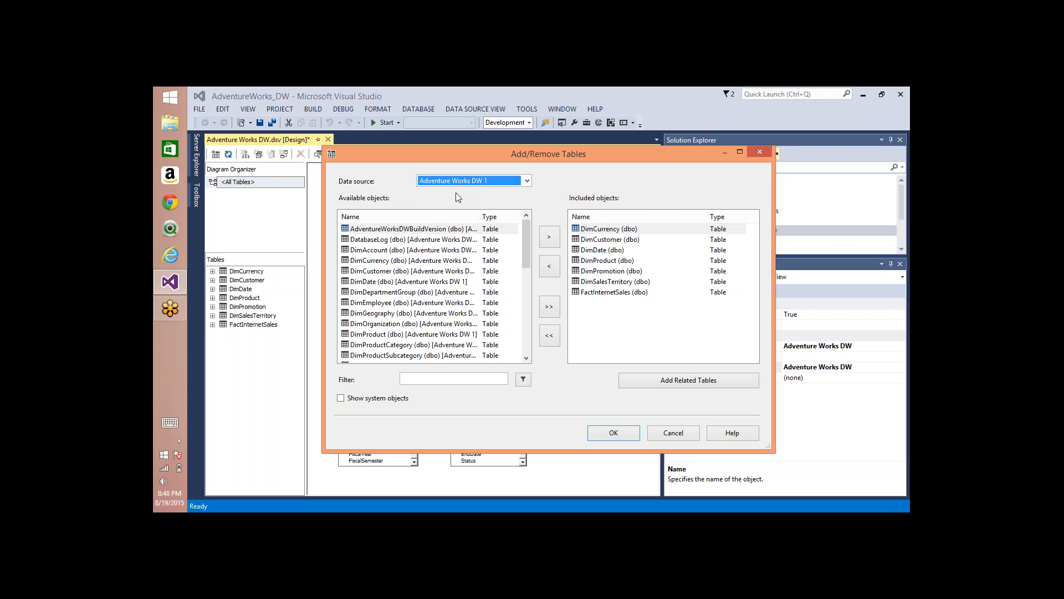
left_click(397, 302)
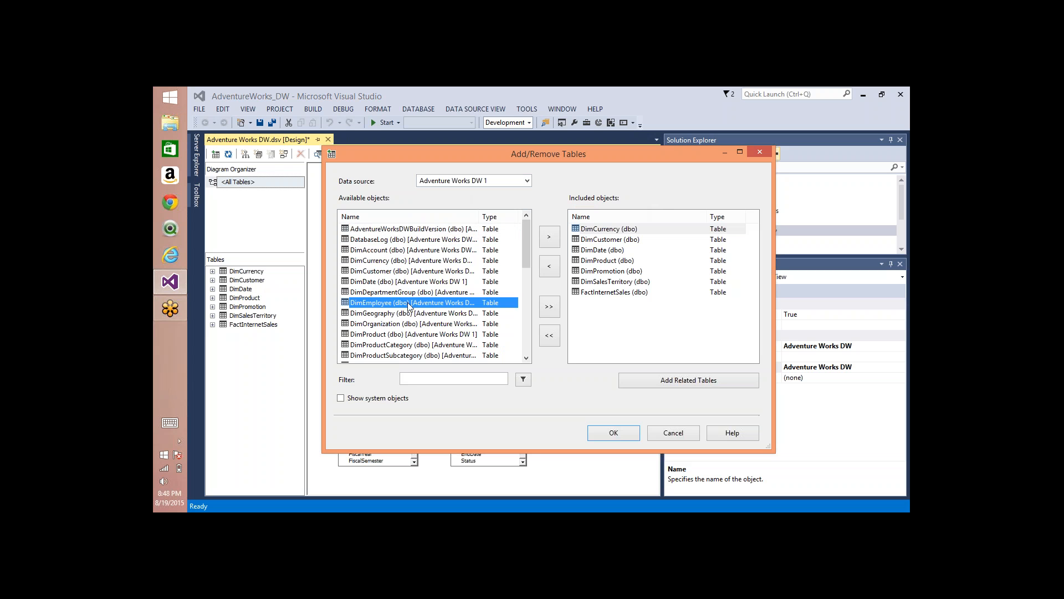
left_click(546, 236)
left_click(628, 432)
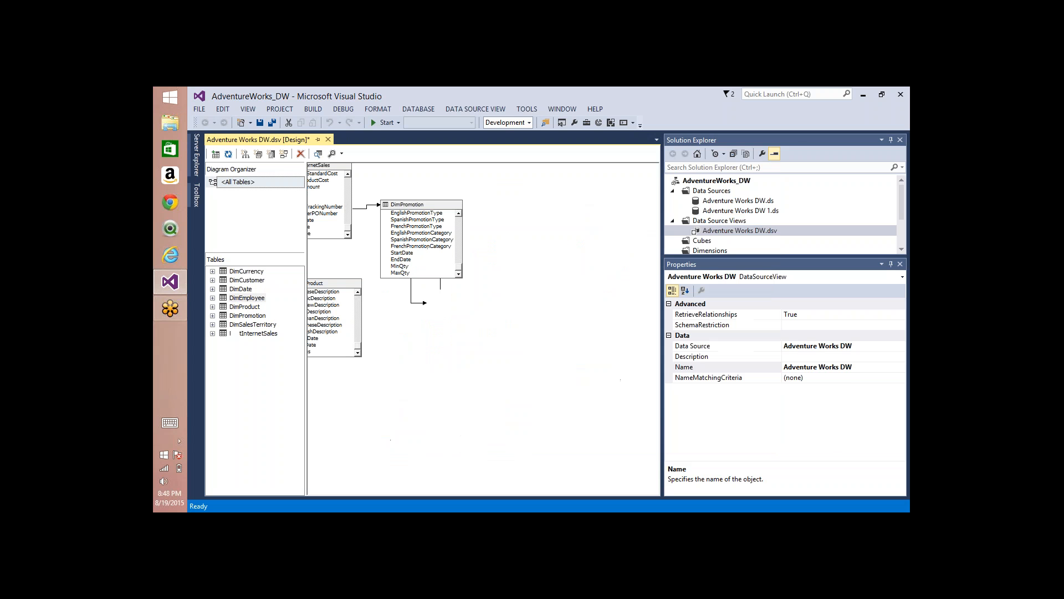
Step: Move the DimEmployee table to an empty area of the diagram and delete it from the data source view
left_click_drag(492, 317, 563, 356)
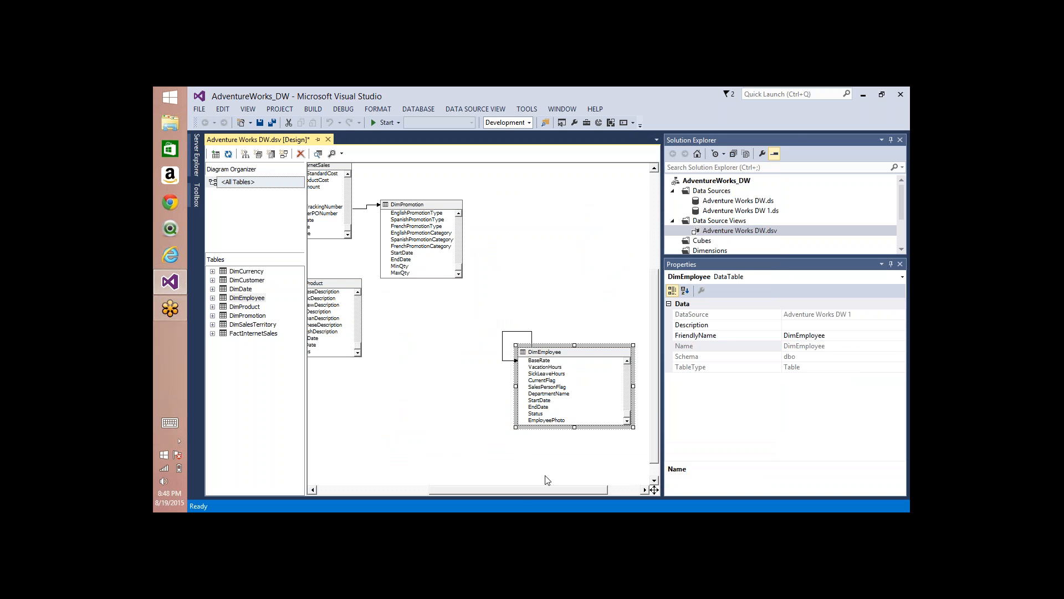
mouse_move(513, 492)
left_mouse_down()
mouse_move(474, 492)
mouse_move(508, 478)
left_mouse_up()
left_click(580, 298)
left_click(574, 353)
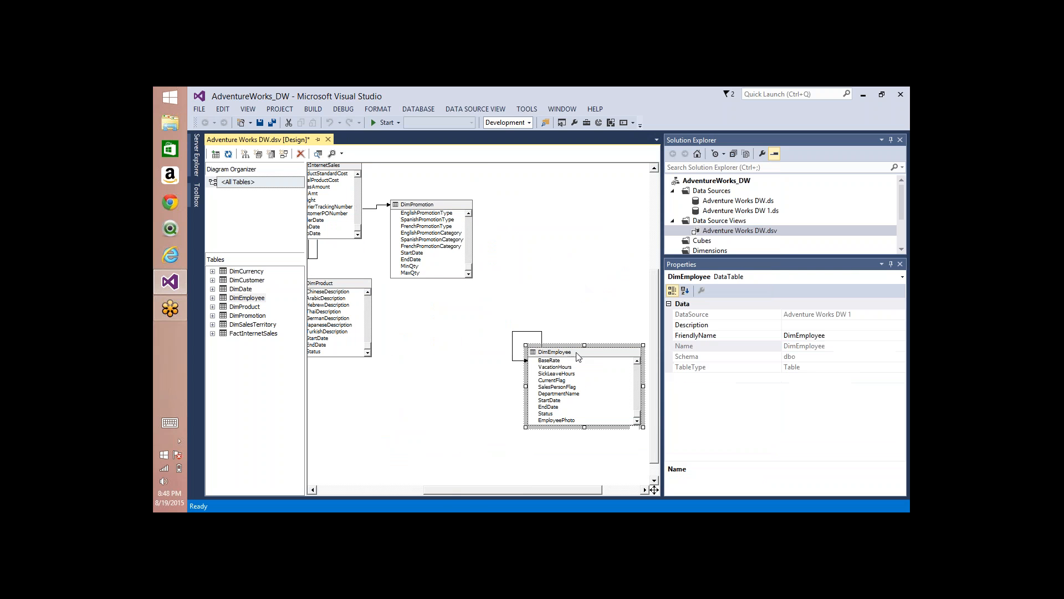
key("Delete")
key("Return")
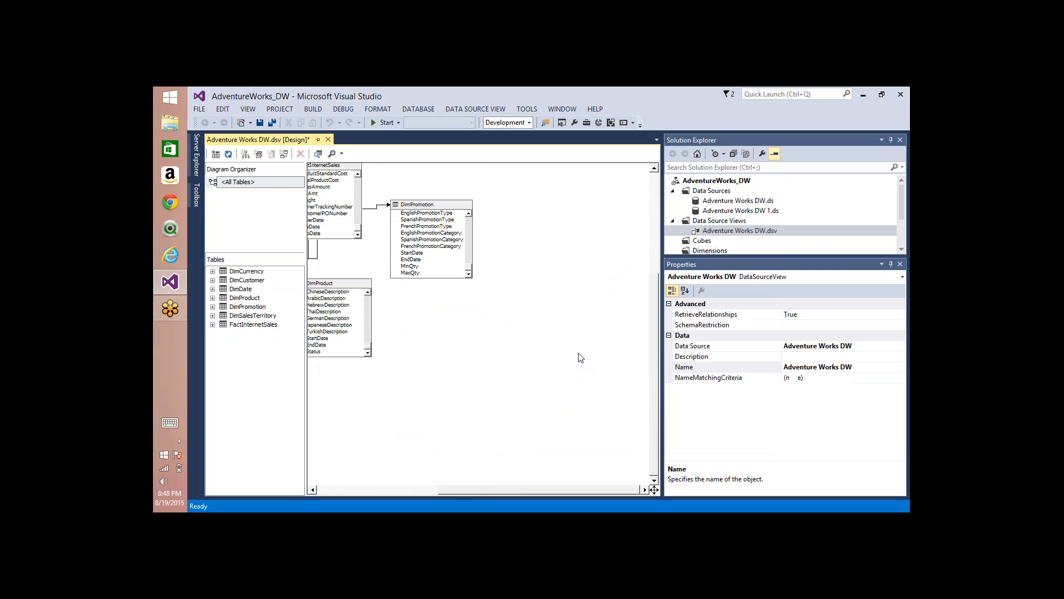
Step: Arrange the remaining tables in the data source view diagram automatically
left_click_drag(456, 492, 319, 489)
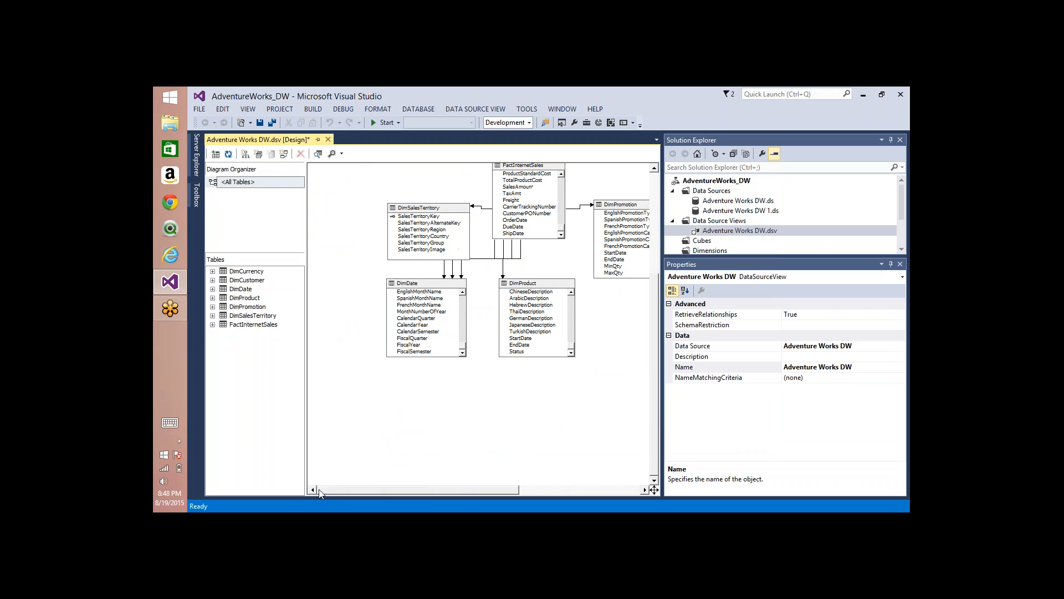
right_click(510, 393)
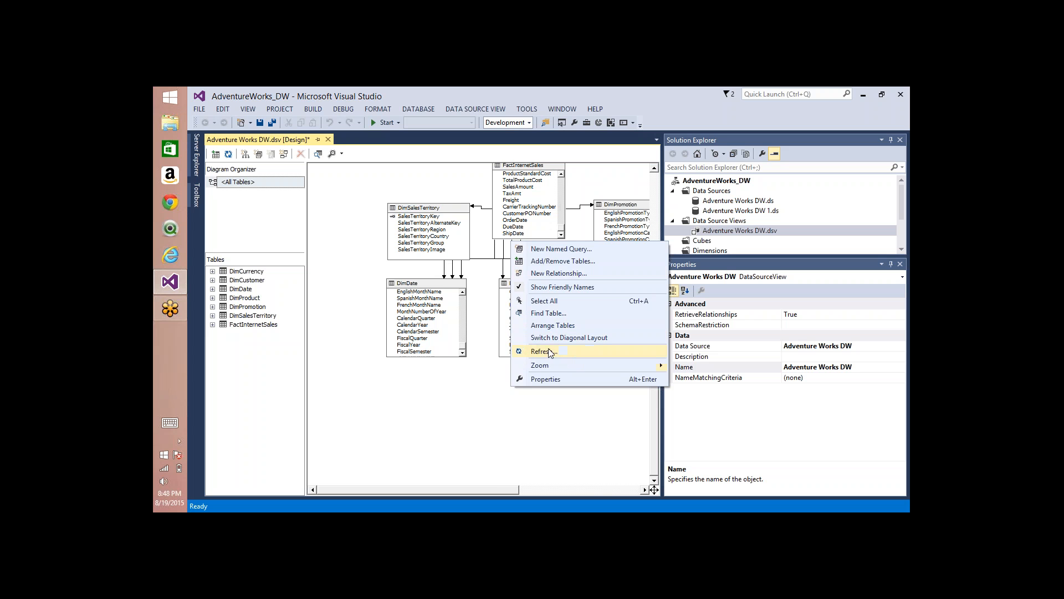
left_click(551, 326)
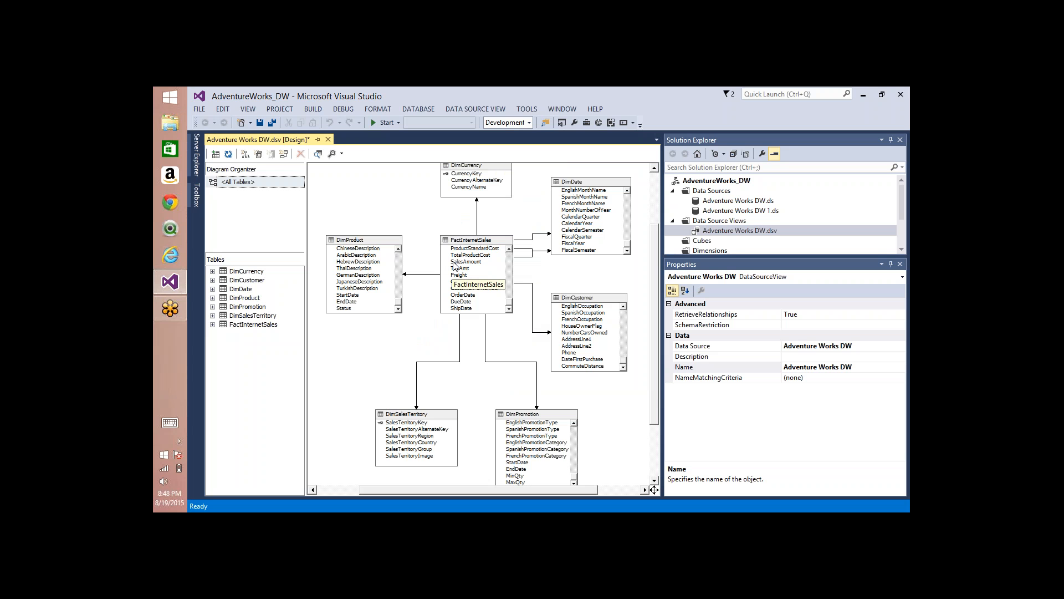
Step: Examine the key, product name and FinishedGoodsFlag columns of the DimProduct table in the diagram
left_click(349, 244)
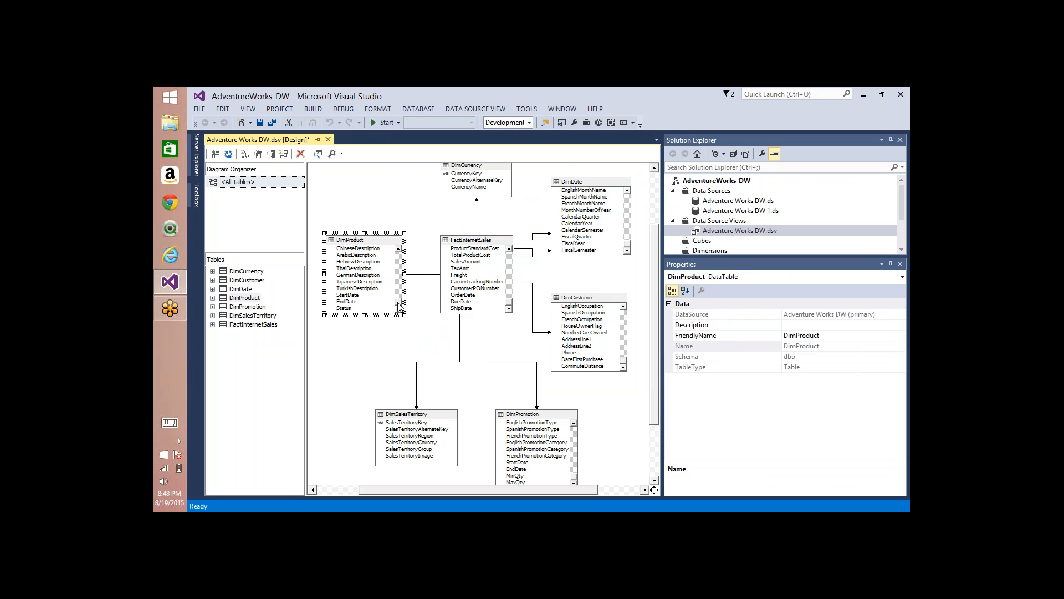
left_click_drag(398, 305, 401, 252)
left_click(361, 249)
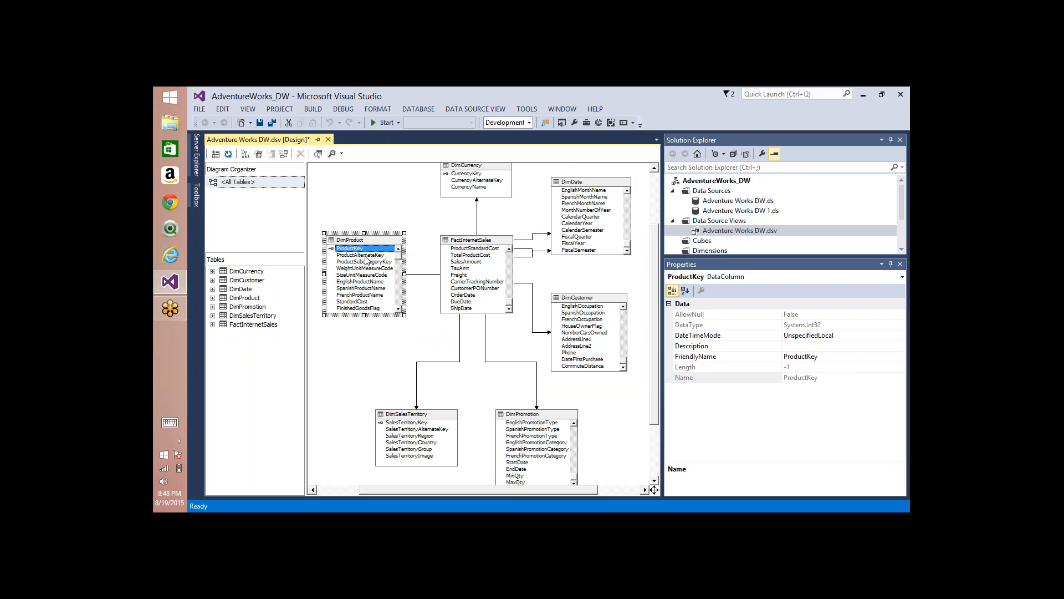
left_click(366, 255)
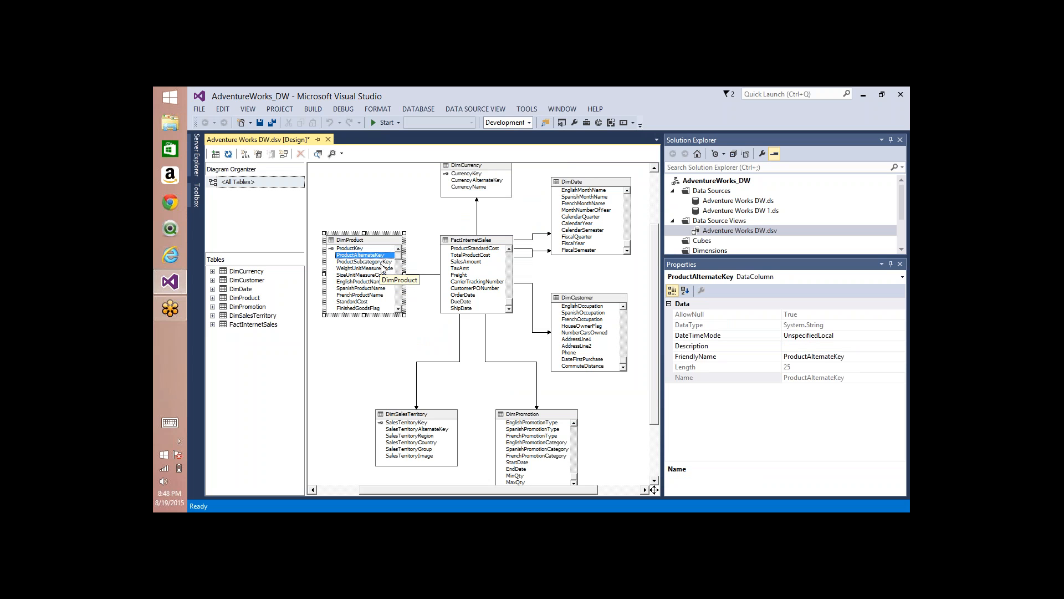
left_click(353, 249)
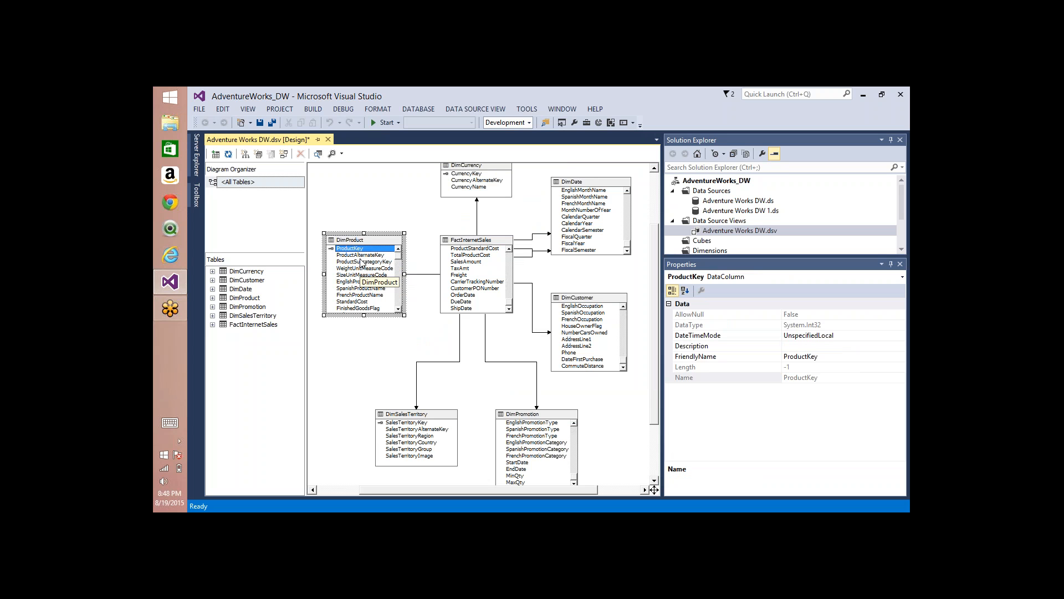
left_click(363, 262)
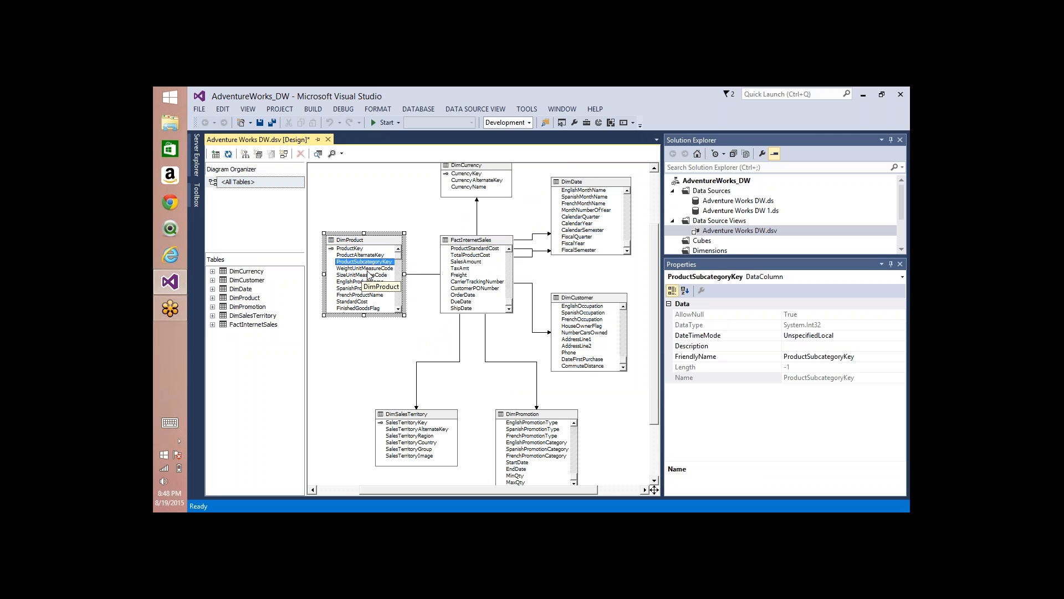
left_click(363, 282)
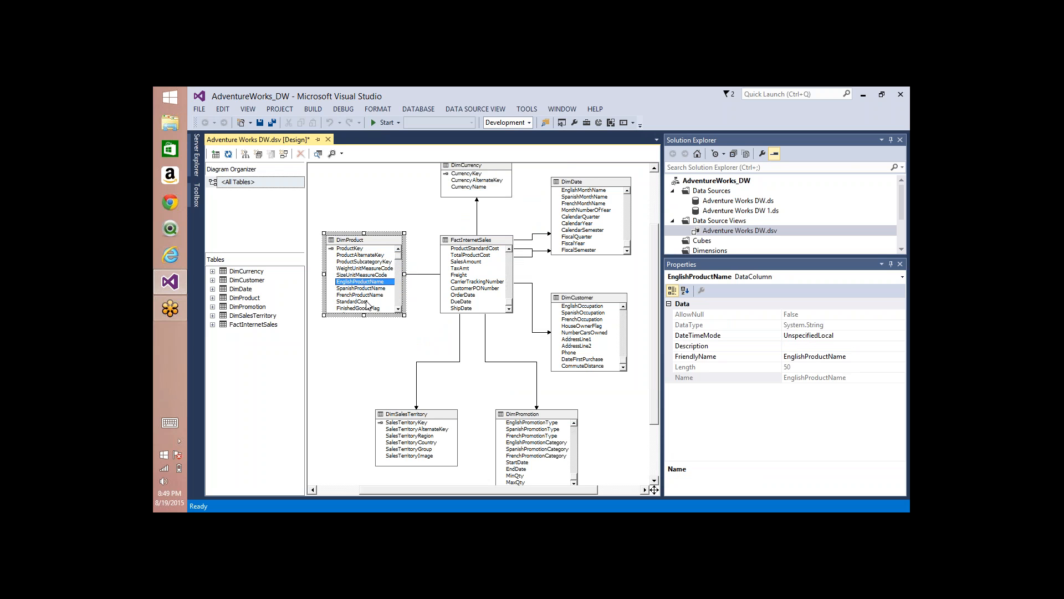
left_click(365, 289)
left_click(367, 295)
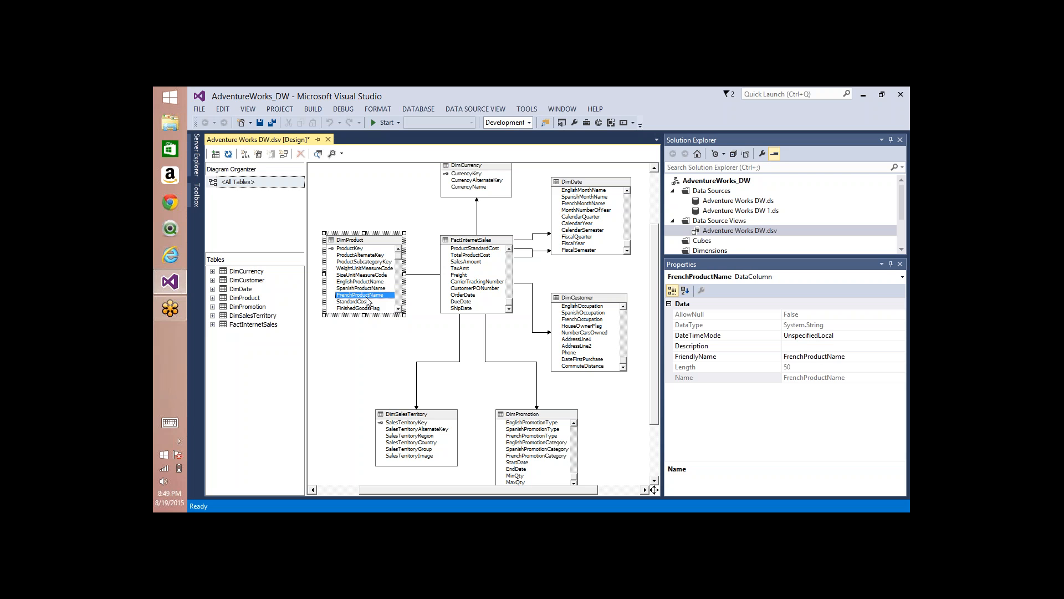
key("Down")
key("Down")
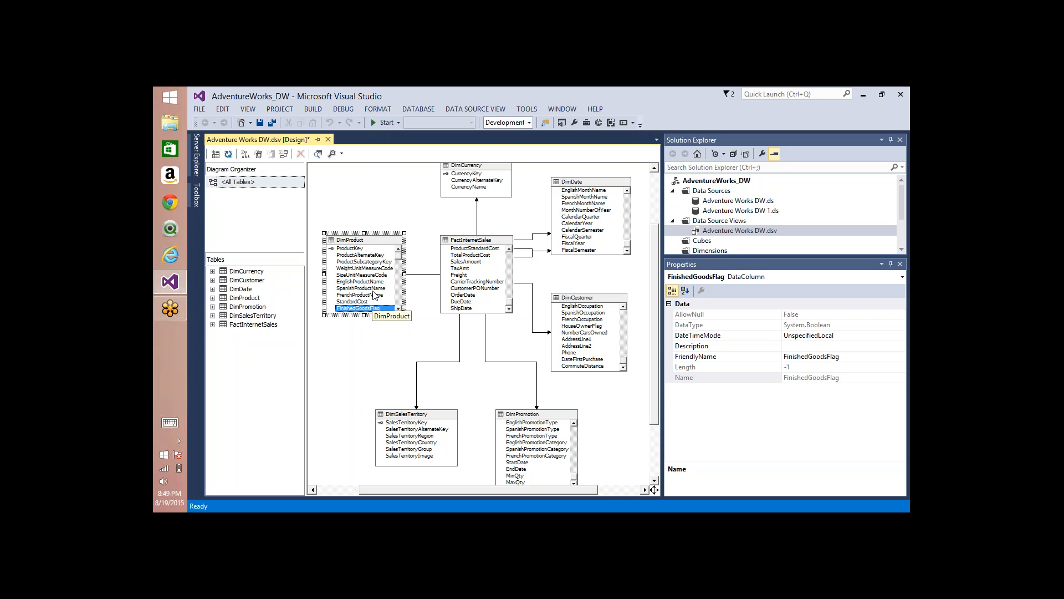
Step: Review the remaining DimProduct columns, including Color, through to the end of the table's column list
scroll(373, 294, "down", 3)
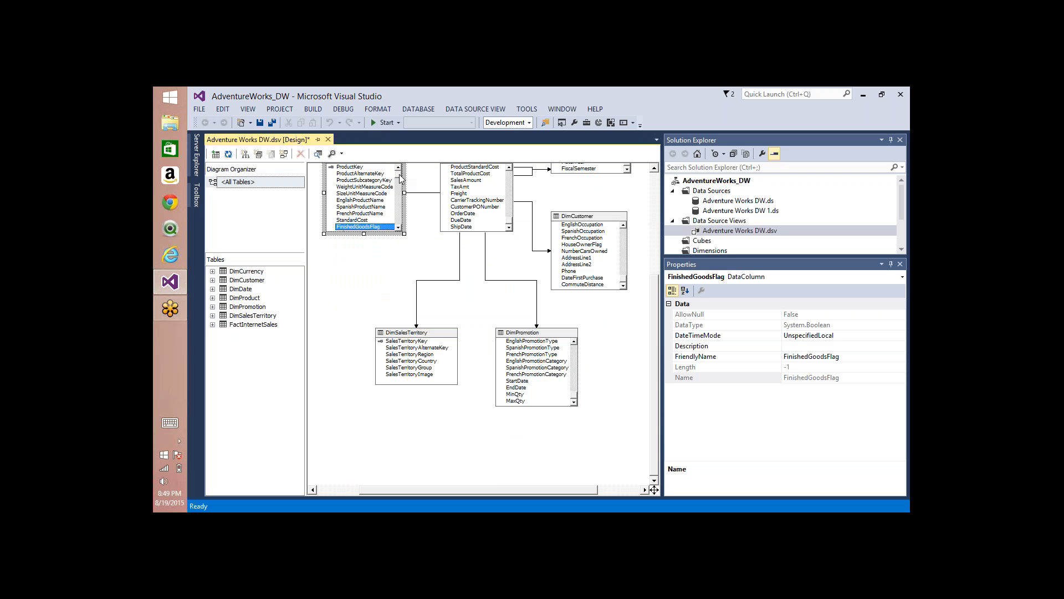
scroll(400, 177, "down", 2)
left_click(355, 201)
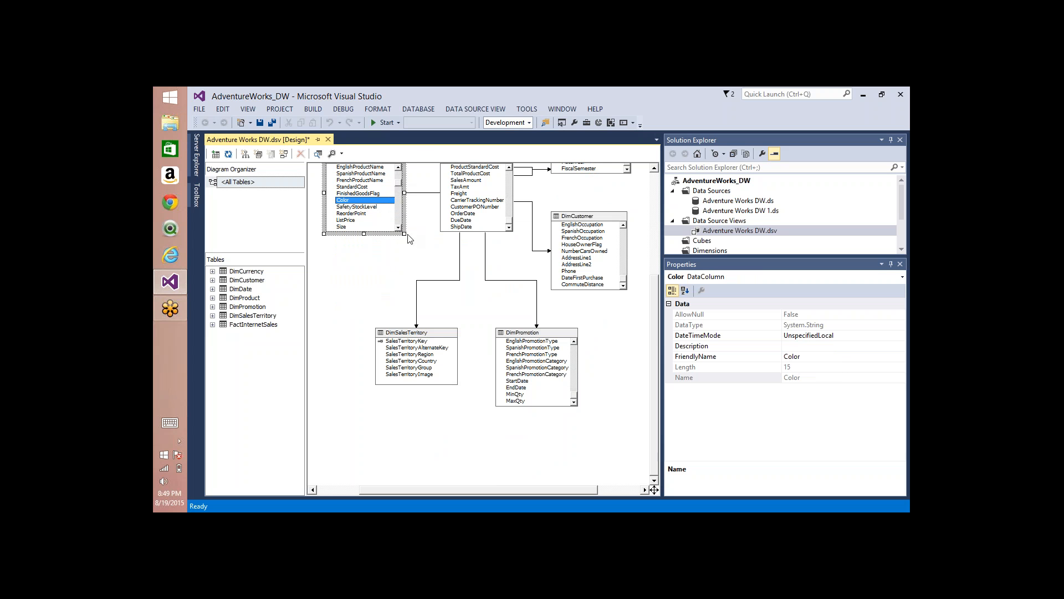
scroll(419, 246, "up", 3)
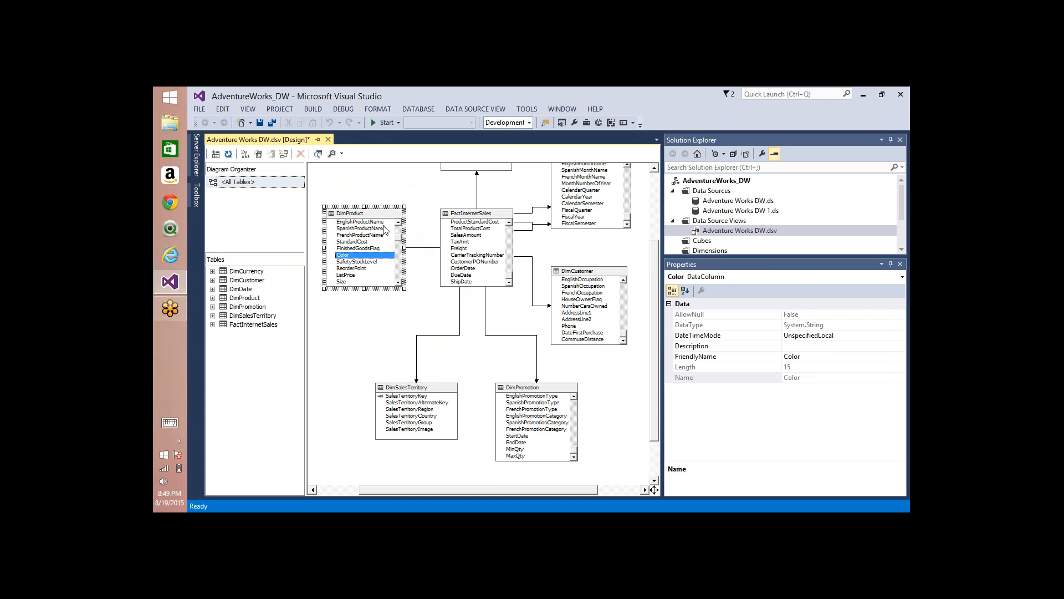
scroll(403, 258, "down", 3)
scroll(403, 258, "up", 3)
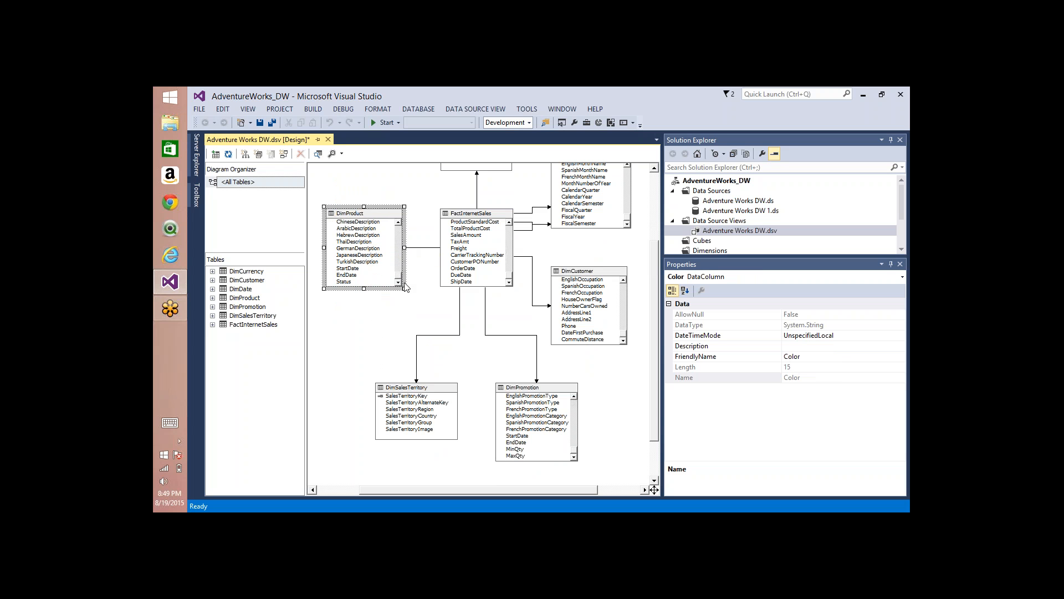
left_click_drag(404, 226, 408, 284)
Step: Add the DimProductCategory and DimProductSubcategory tables from the primary data source to the data source view
right_click(370, 323)
left_click(419, 342)
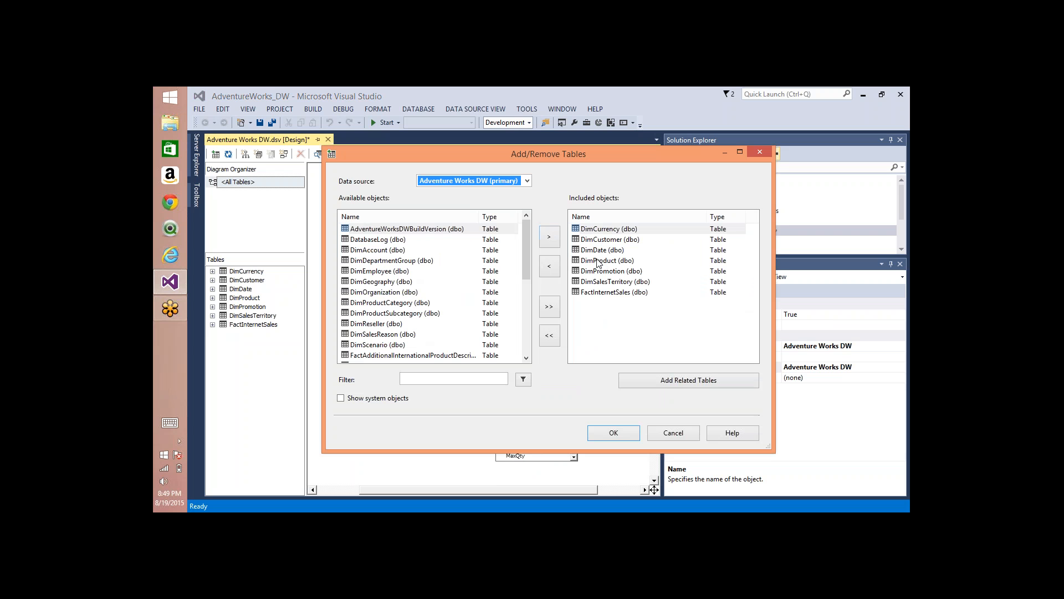
left_click(598, 262)
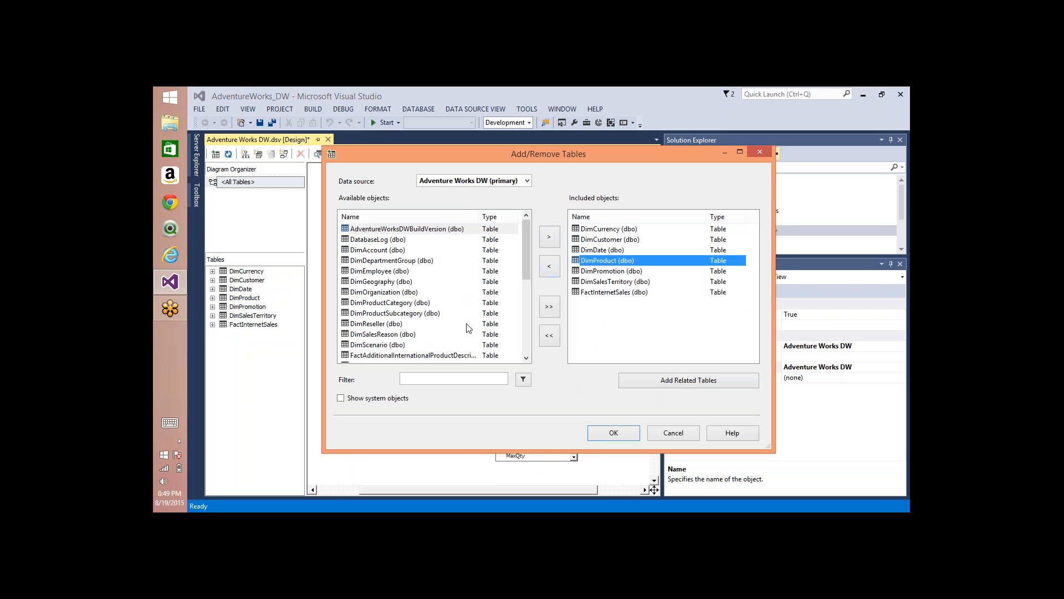
left_click(399, 303)
left_click(400, 314, "shift")
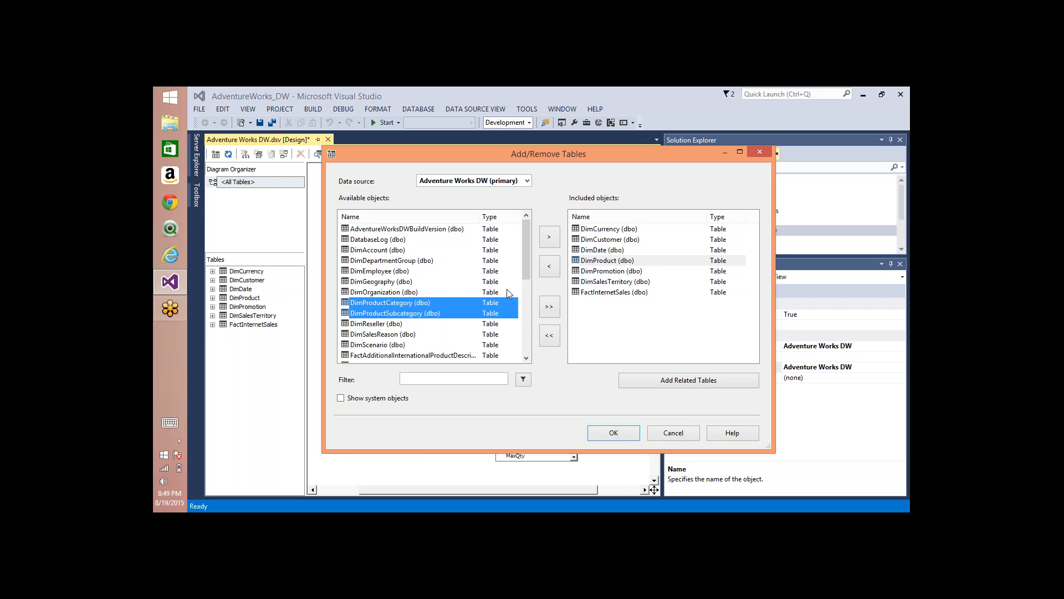
left_click(548, 236)
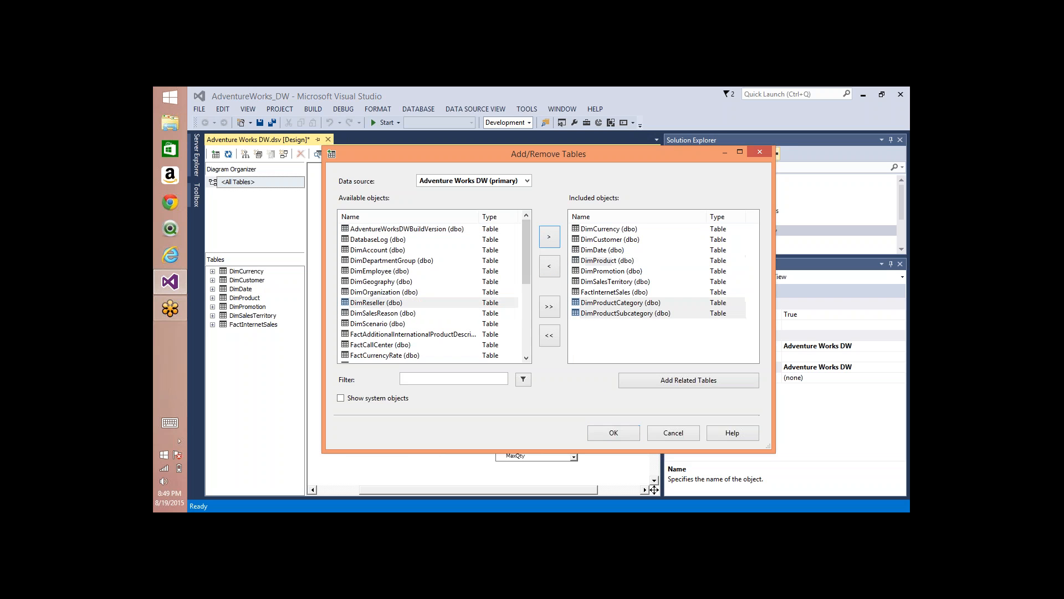
left_click(624, 434)
Step: Arrange the tables automatically, including the added product category and subcategory tables
right_click(574, 256)
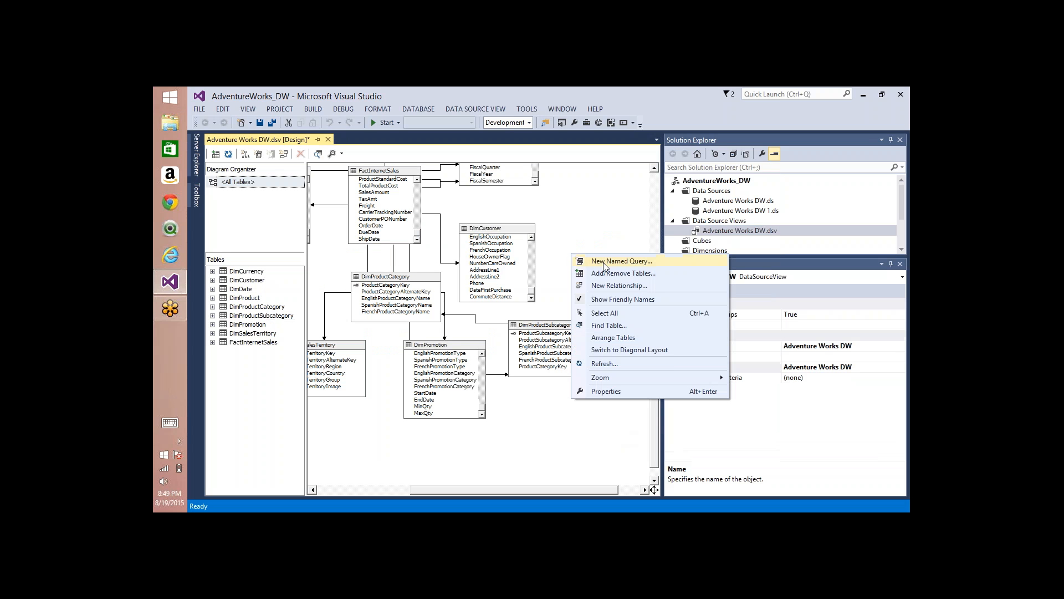
left_click(608, 338)
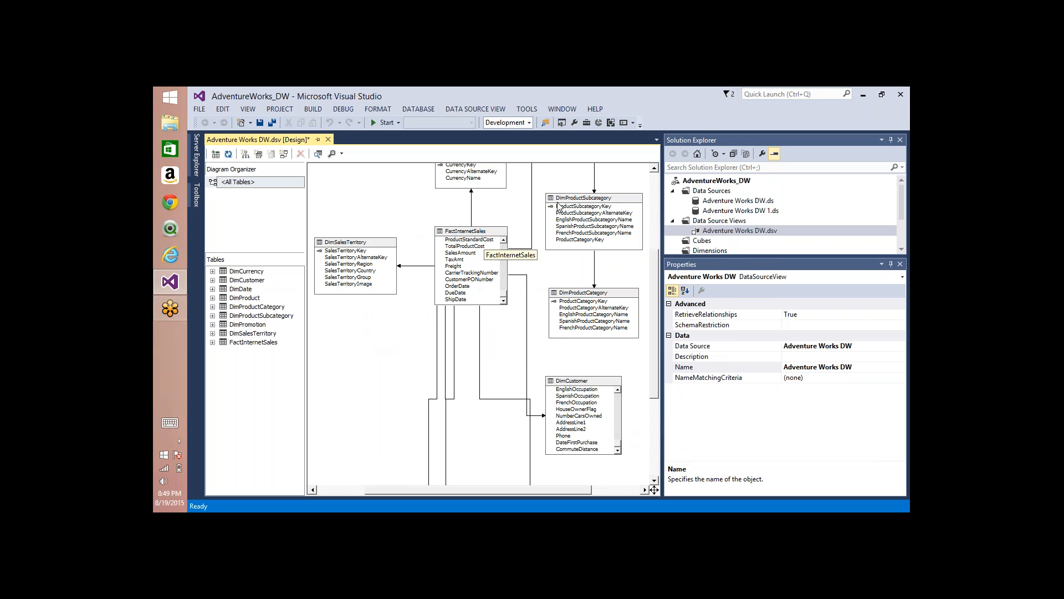
scroll(656, 254, "up", 4)
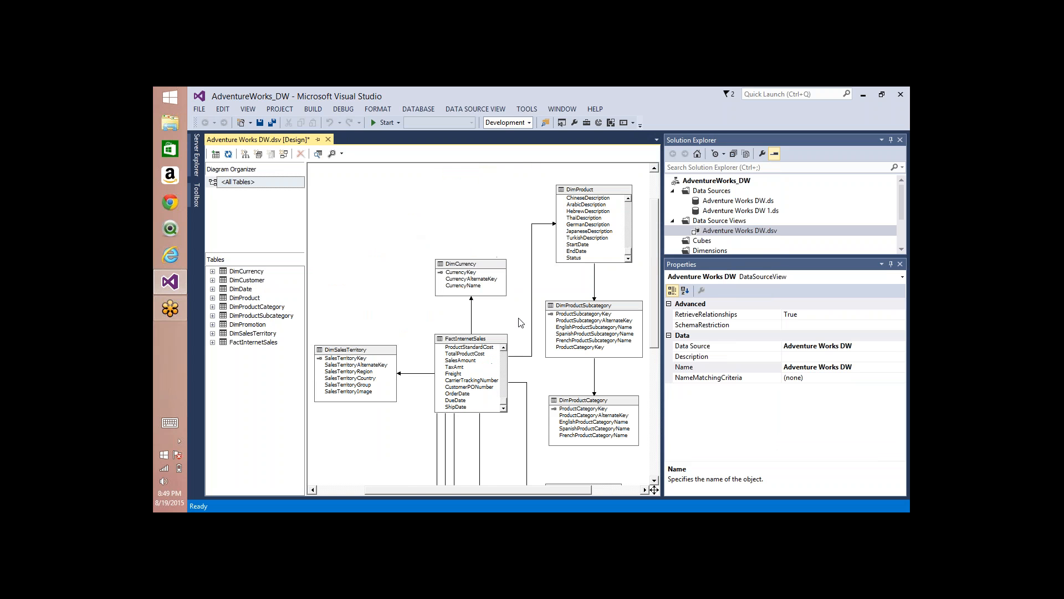
Step: Line up DimProductCategory, DimProductSubcategory and DimProduct in a row above DimCurrency in the diagram
left_click(503, 340)
left_click(595, 192)
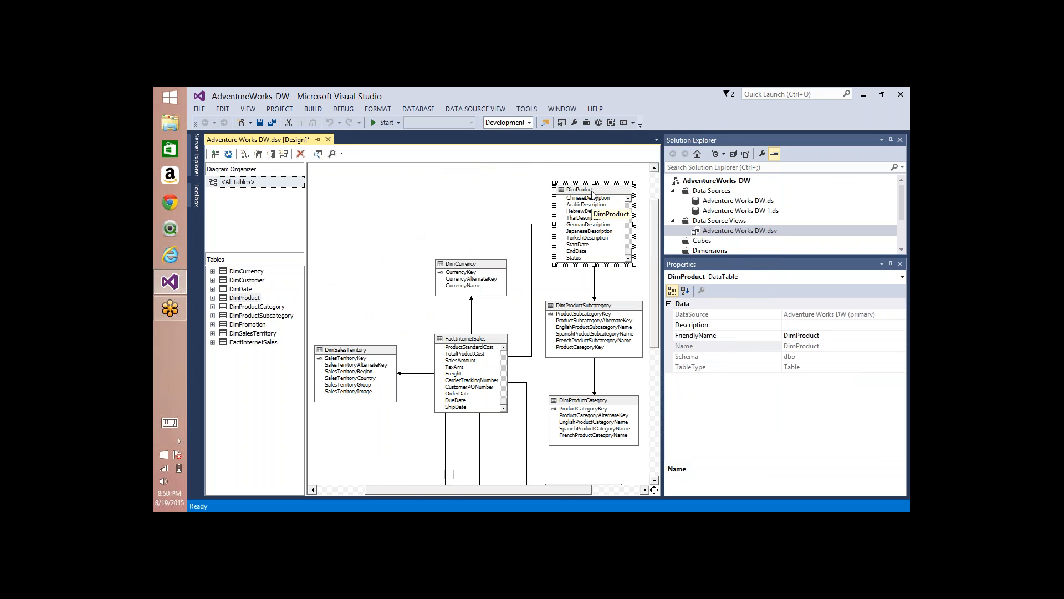
left_click_drag(588, 308, 467, 181)
left_click_drag(592, 401, 365, 178)
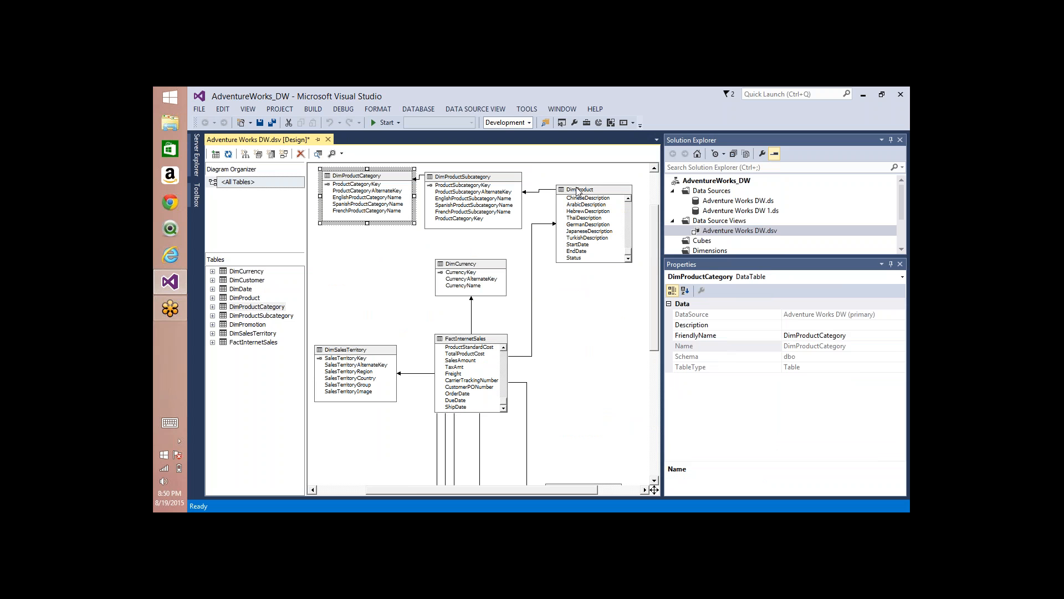
left_click_drag(577, 194, 579, 185)
left_click_drag(489, 184, 487, 180)
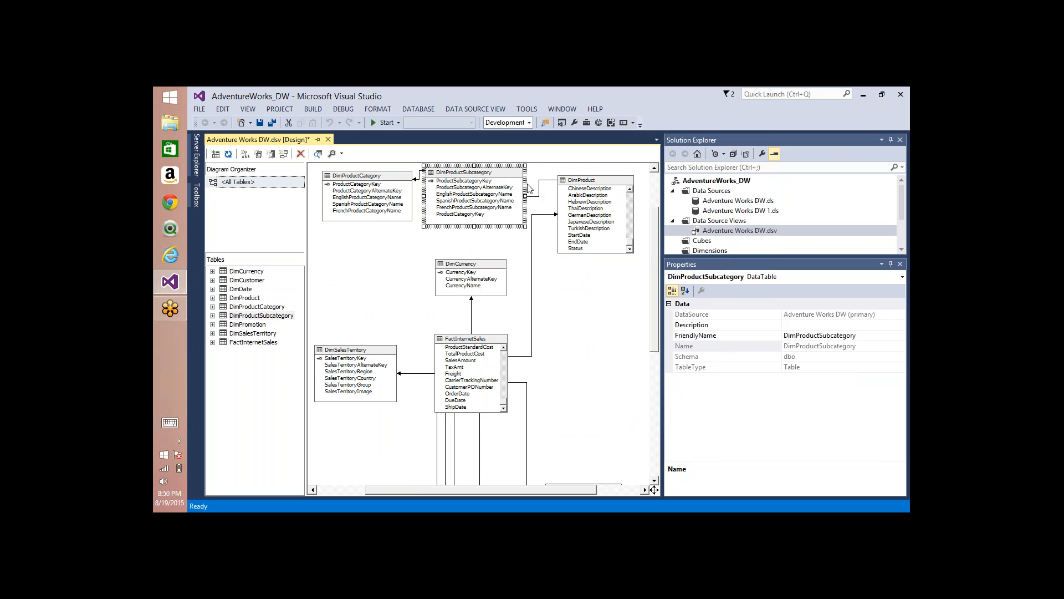
left_click(402, 168)
Step: Examine how FactInternetSales links to DimProduct and on through DimProductSubcategory to DimProductCategory
left_click(471, 339)
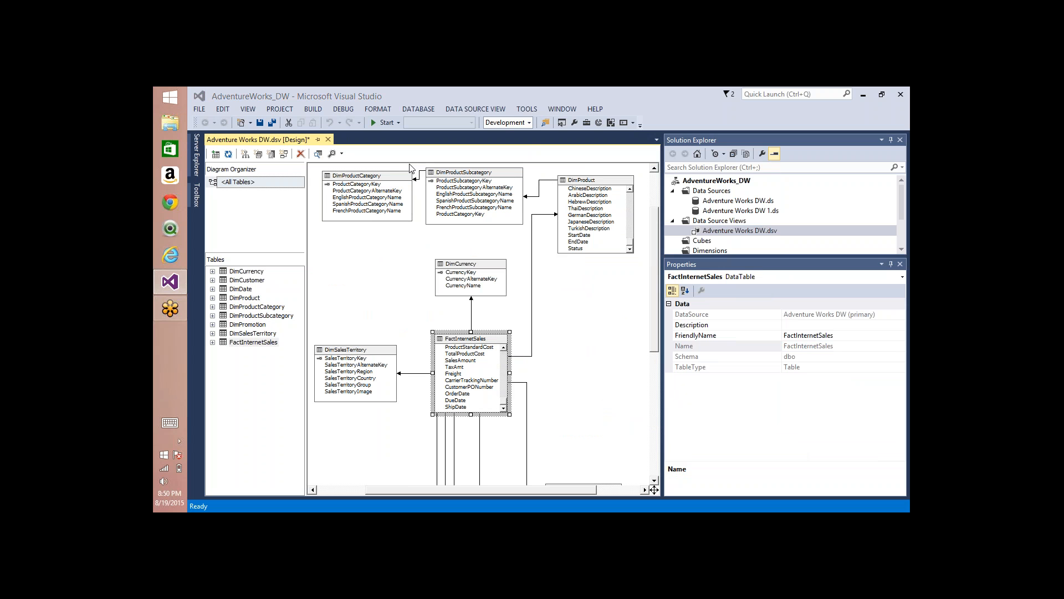
left_click(389, 179)
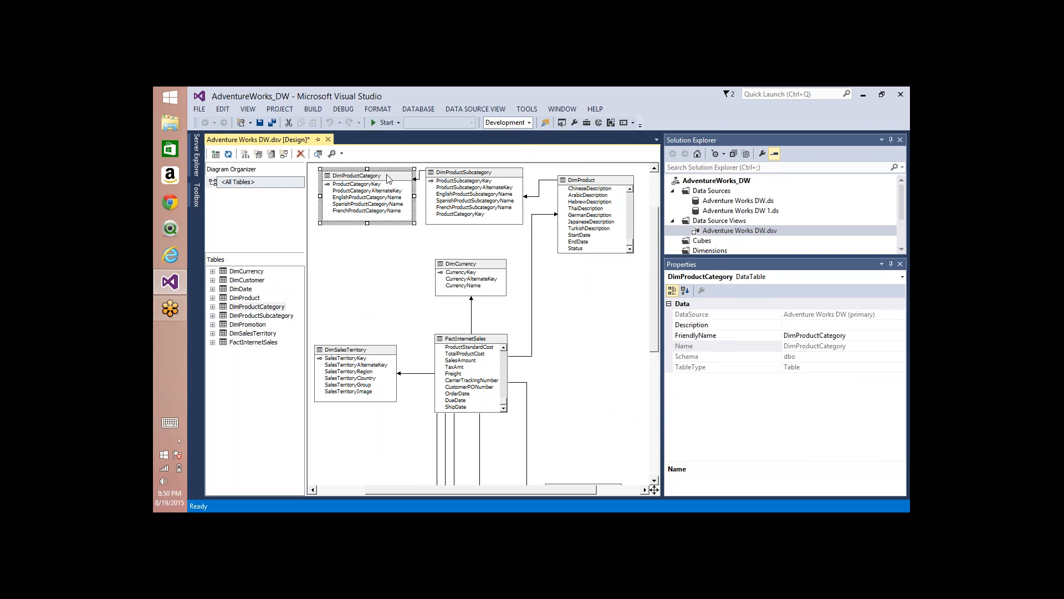
left_click(459, 176)
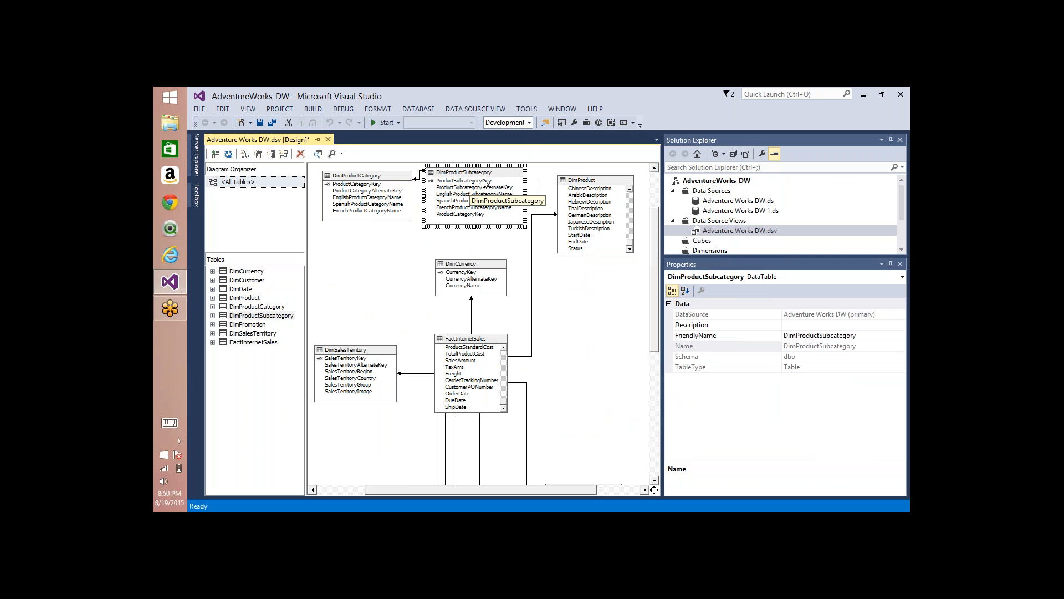
left_click(482, 180)
left_click(485, 195)
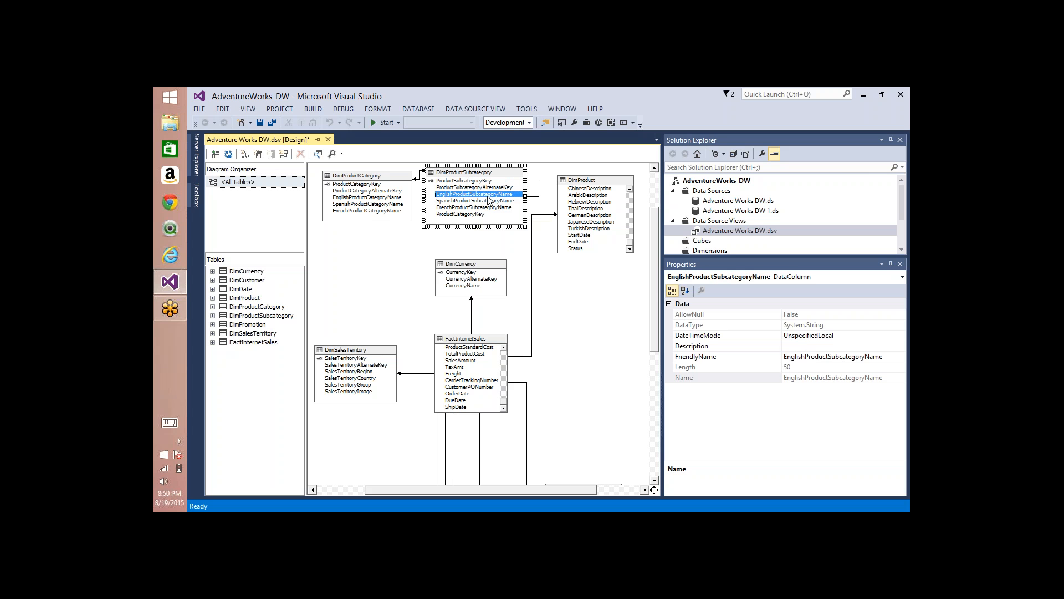
left_click(384, 170)
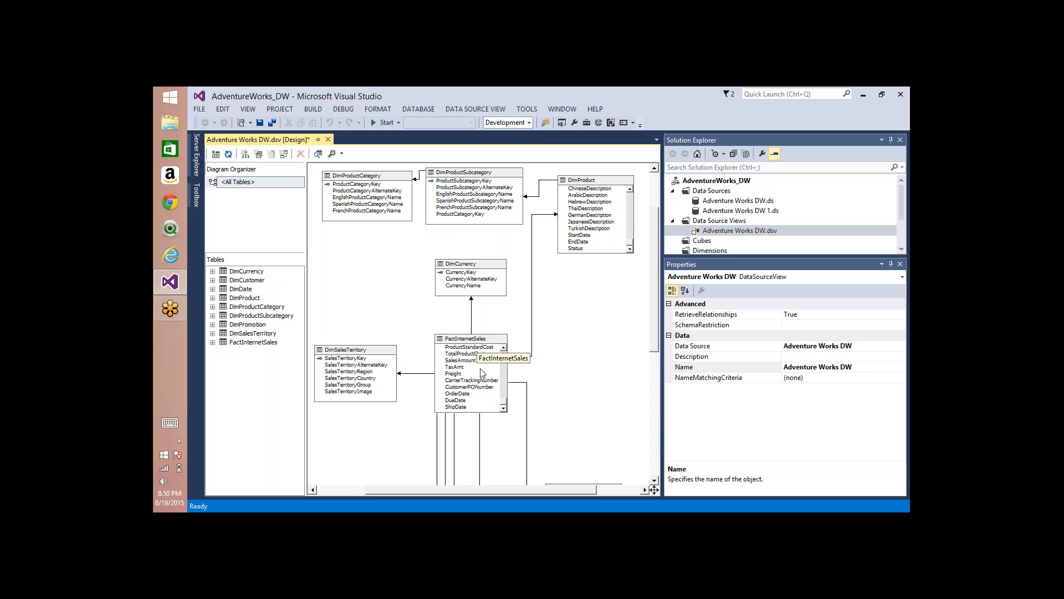
left_click(587, 180)
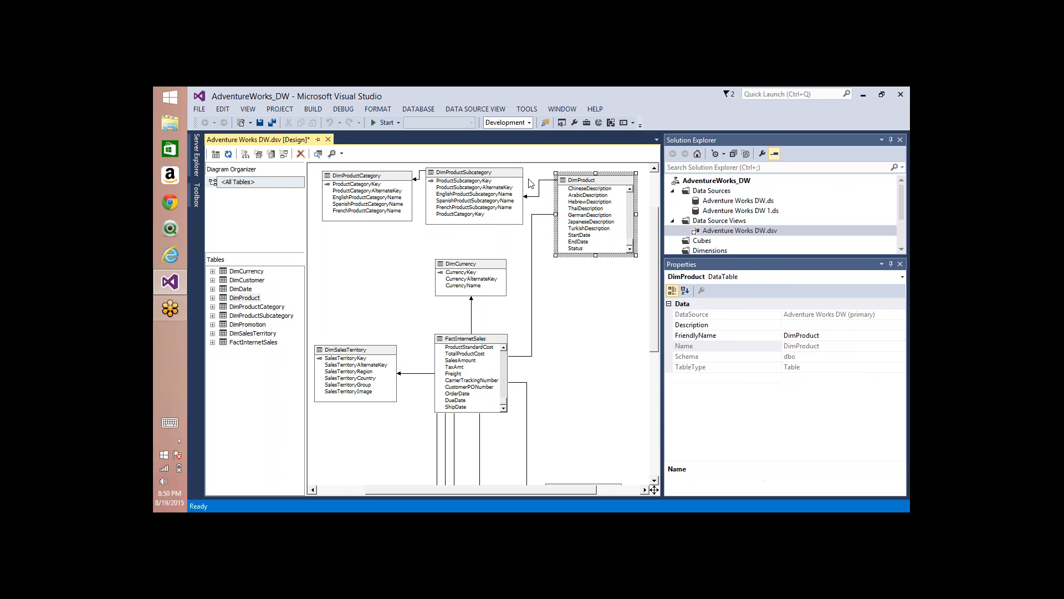
left_click(488, 179)
left_click(381, 184)
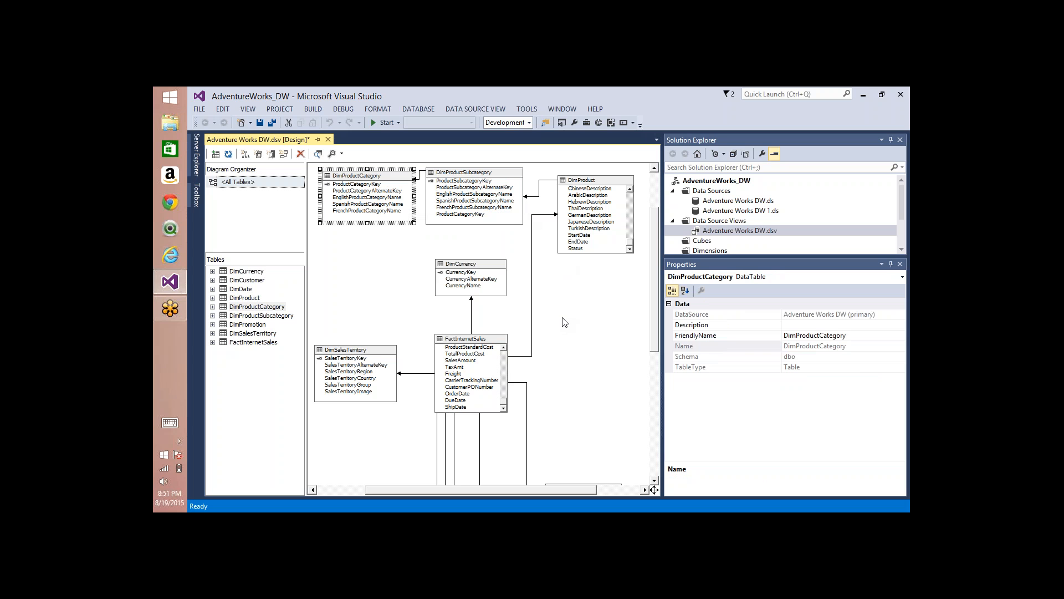
left_click(588, 183)
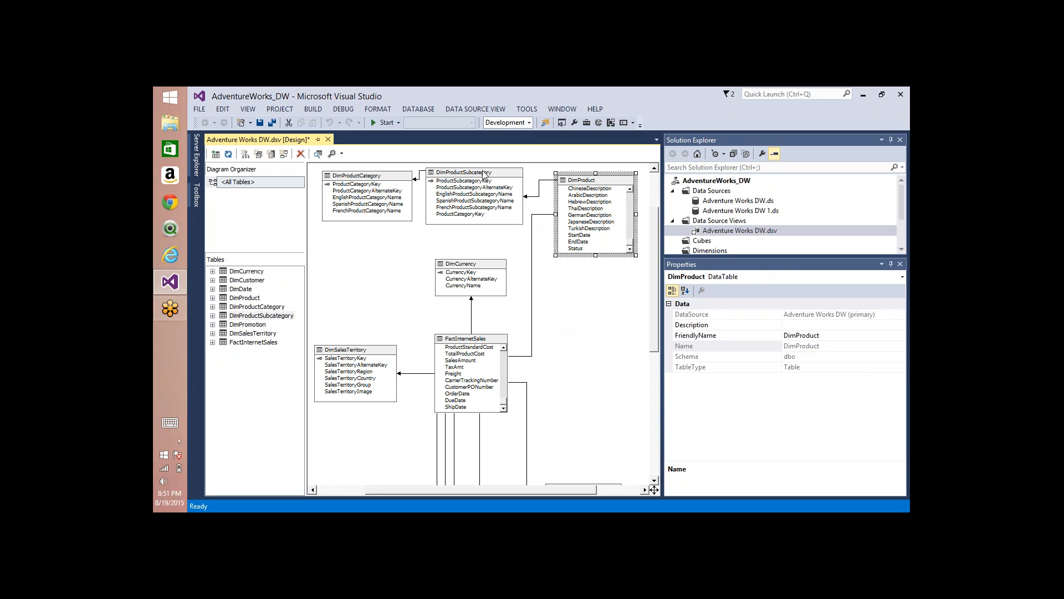
left_click(472, 194)
left_click(395, 182)
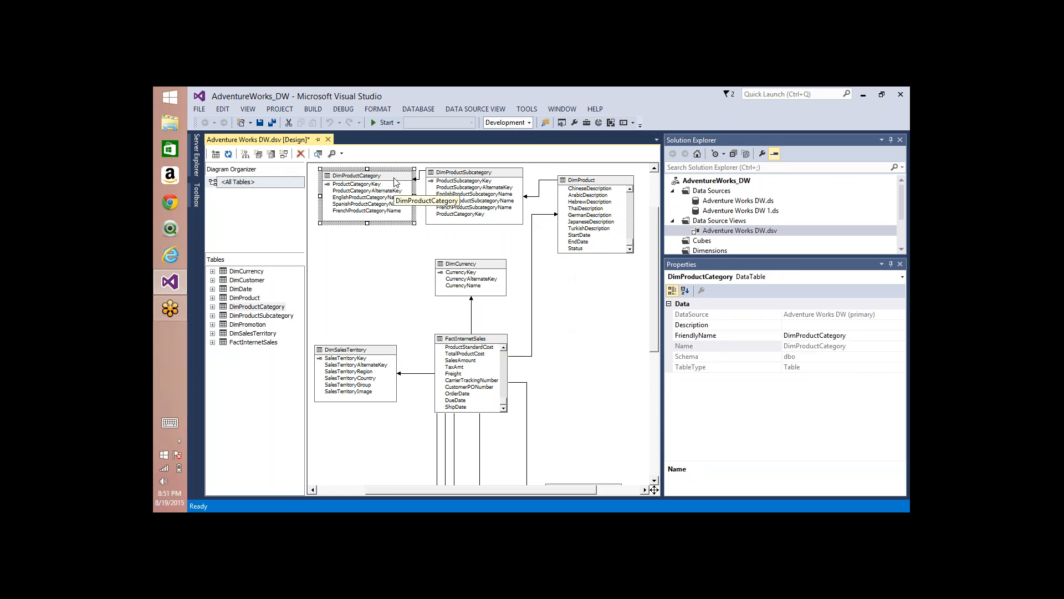
Step: Start a new named query in the data source view and name it Product Details
right_click(554, 299)
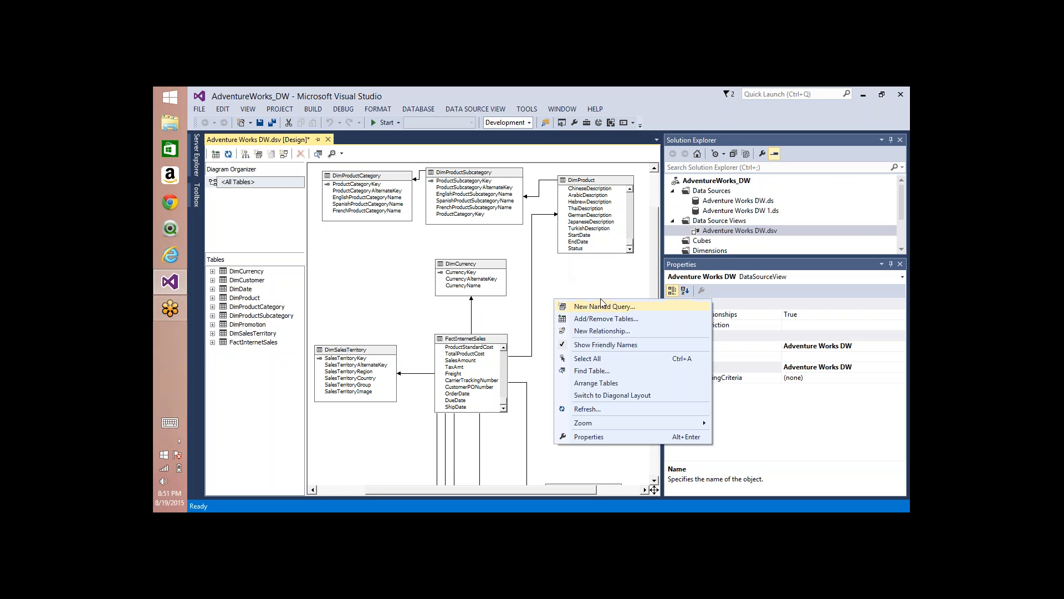
left_click(604, 308)
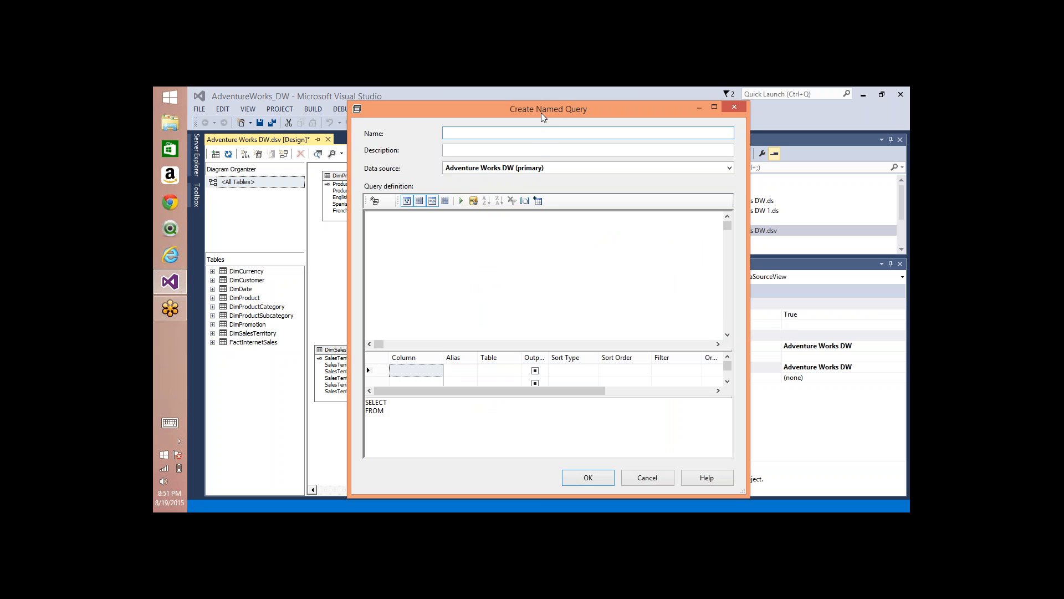
type("Product Details")
Step: Add the tables DimProduct, DimProductCategory and DimProductSubcategory to the Product Details query definition
left_click(538, 200)
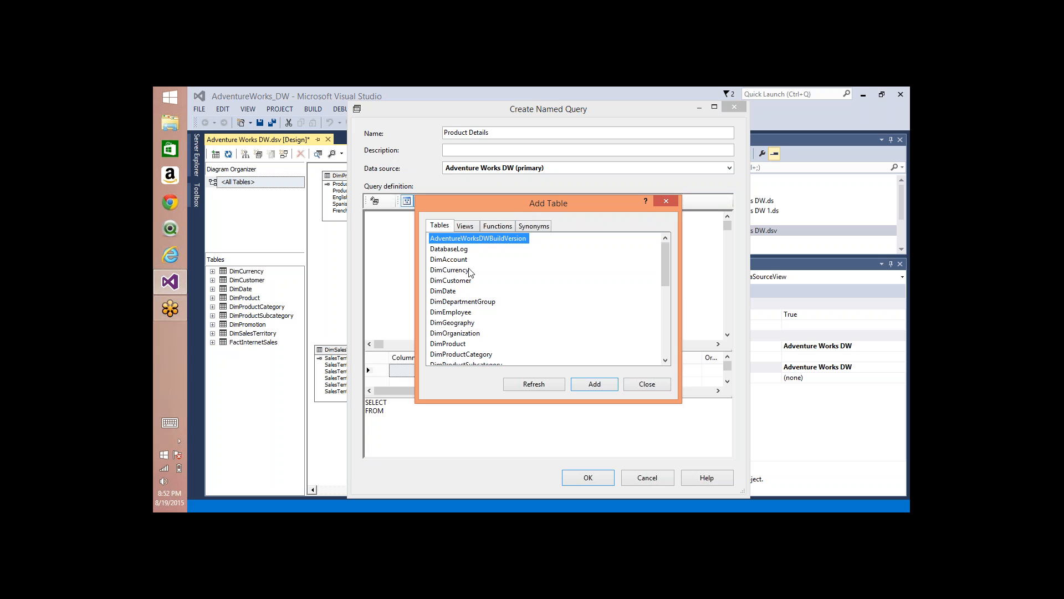
left_click(460, 291)
scroll(454, 296, "down", 3)
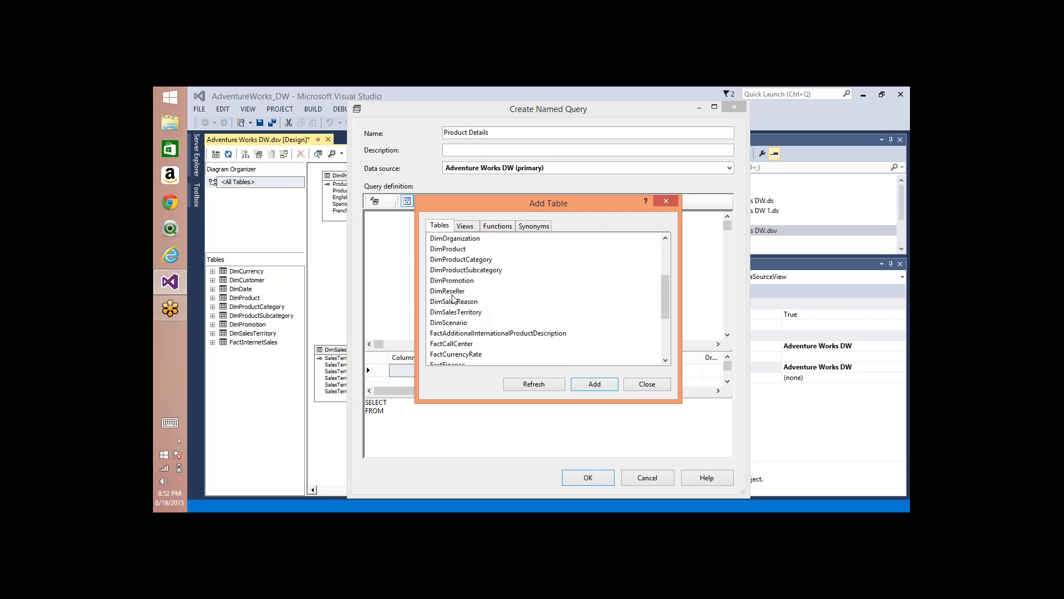
left_click(452, 250)
left_click(579, 383)
left_click(460, 260)
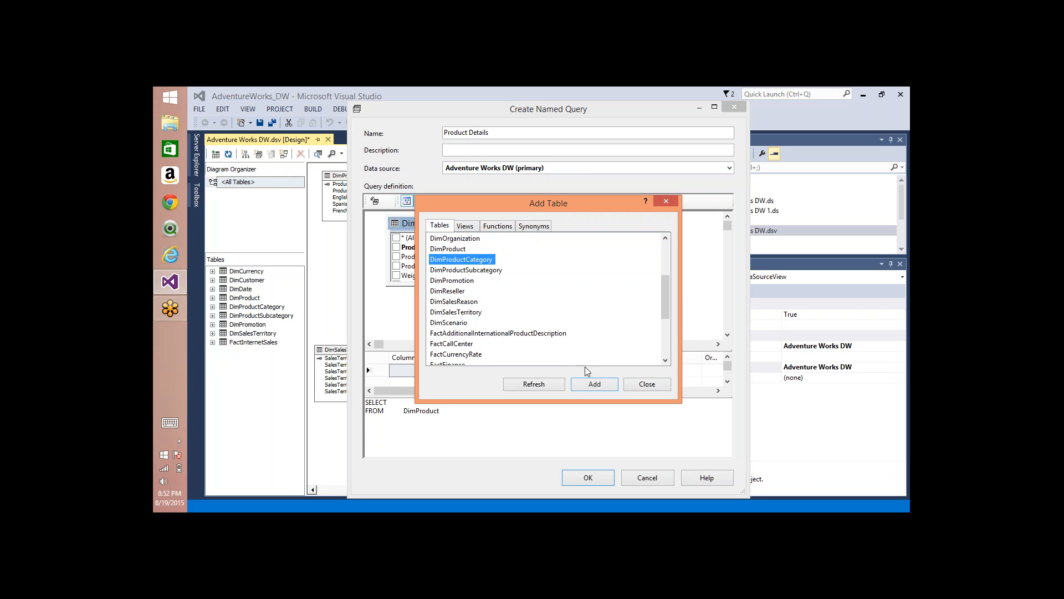
left_click(590, 384)
left_click(466, 270)
left_click(591, 384)
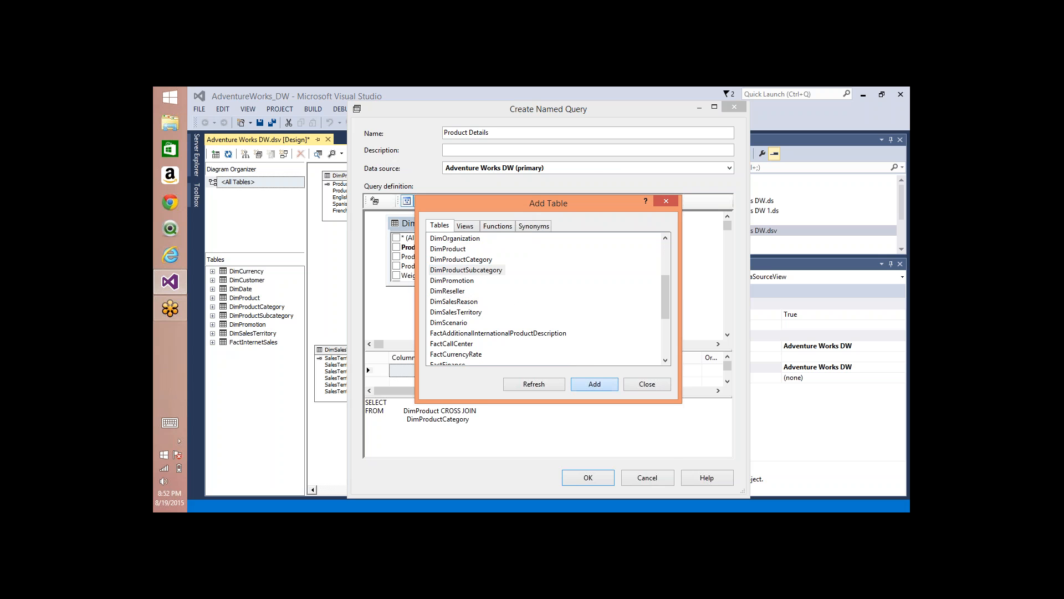
left_click(644, 384)
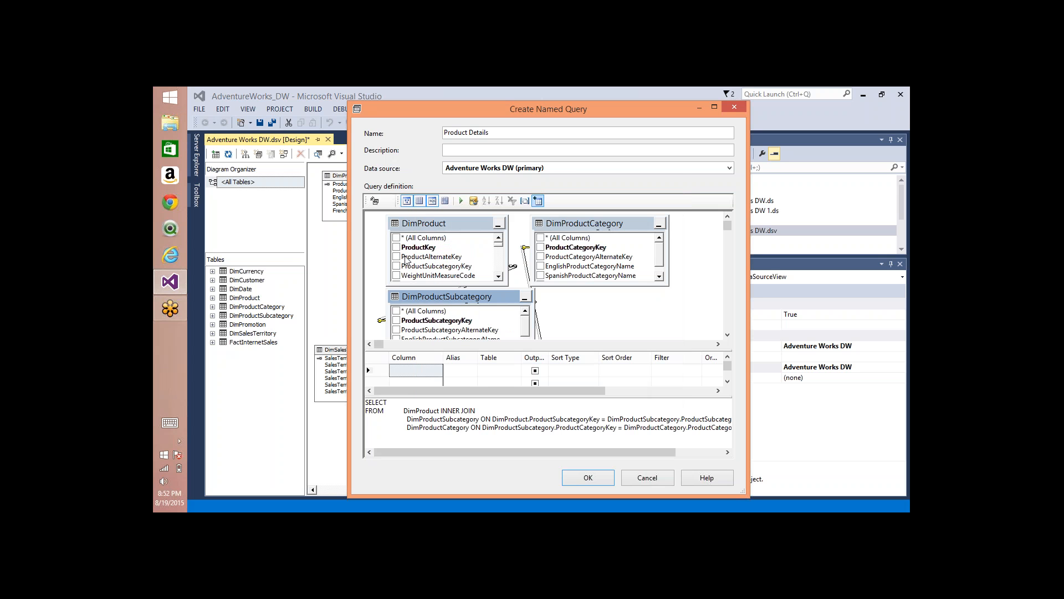
Step: Include ProductKey, ProductSubcategoryKey and ProductCategoryKey from their own tables in the query output, and spread the three table boxes apart
left_click(396, 247)
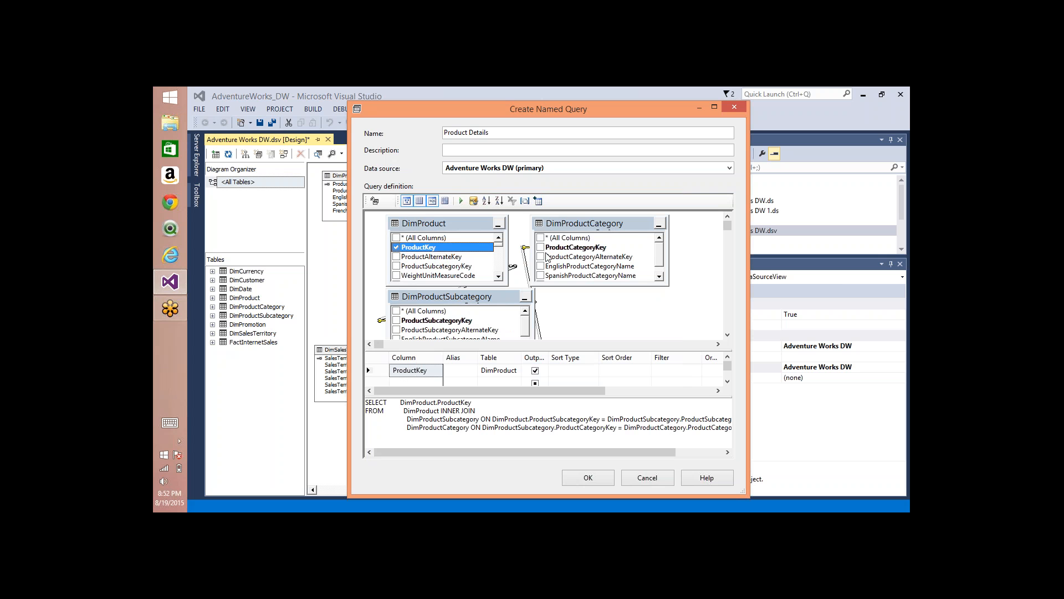
left_click(397, 320)
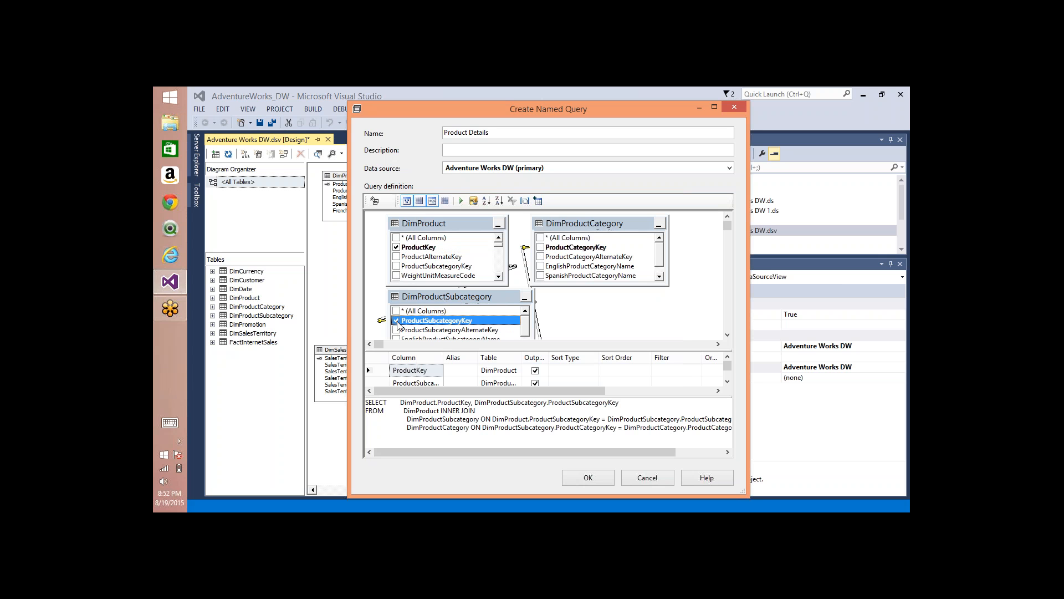
left_click(541, 248)
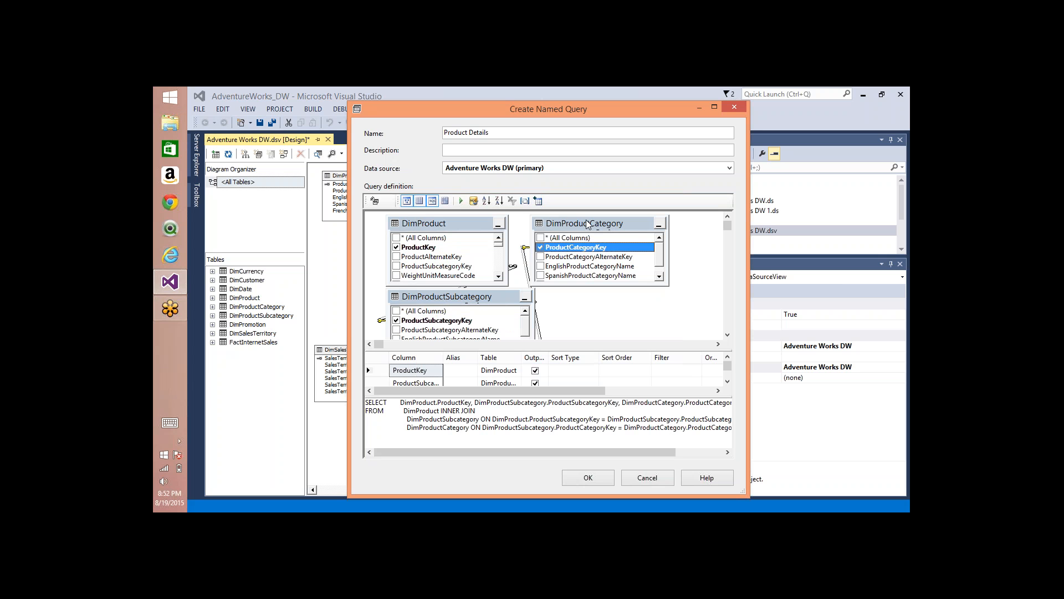
left_click_drag(589, 225, 661, 228)
left_click_drag(522, 298, 600, 280)
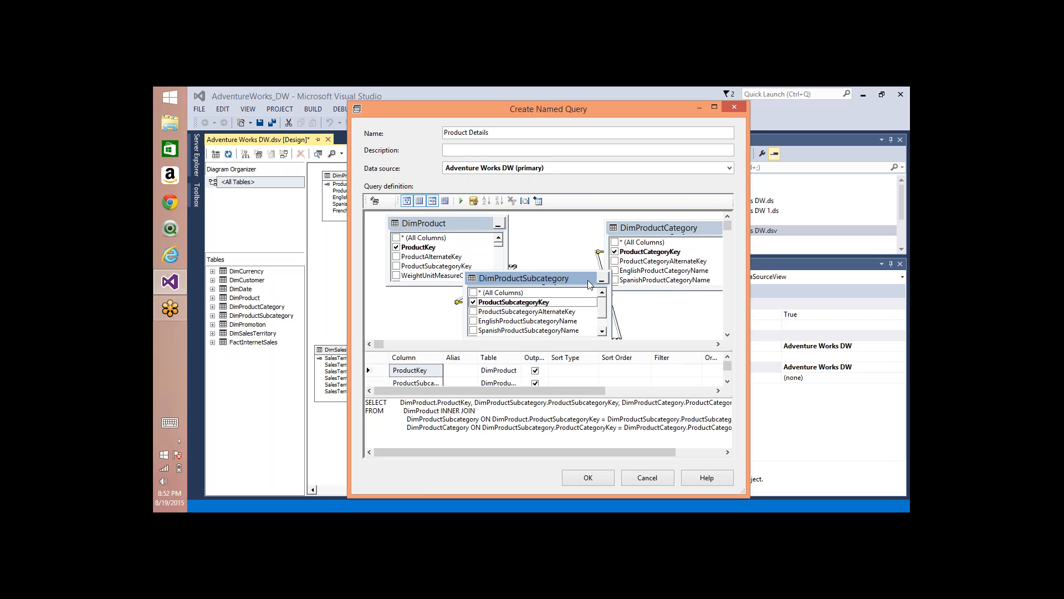
left_click_drag(464, 225, 447, 222)
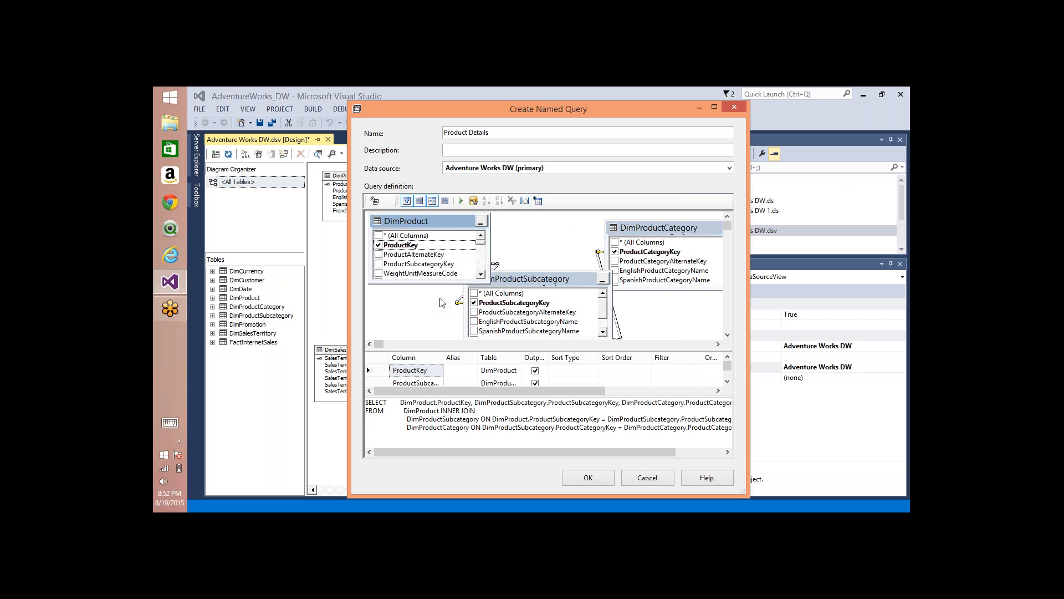
Step: Include DimProduct's EnglishProductName and Color, plus EnglishProductSubcategoryName and EnglishProductCategoryName, in the query output
left_click(481, 274)
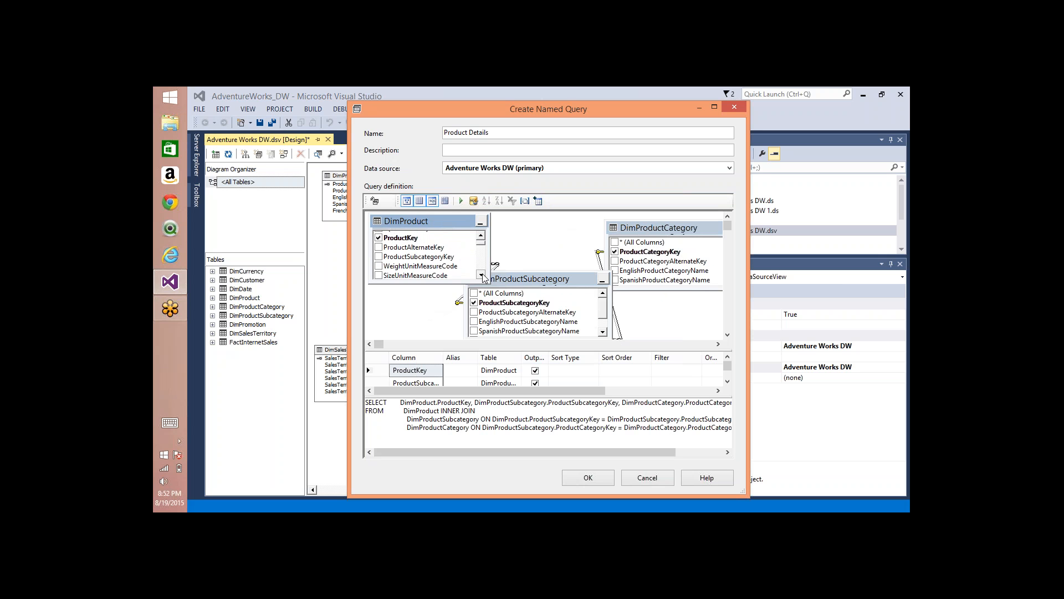
scroll(481, 275, "down", 3)
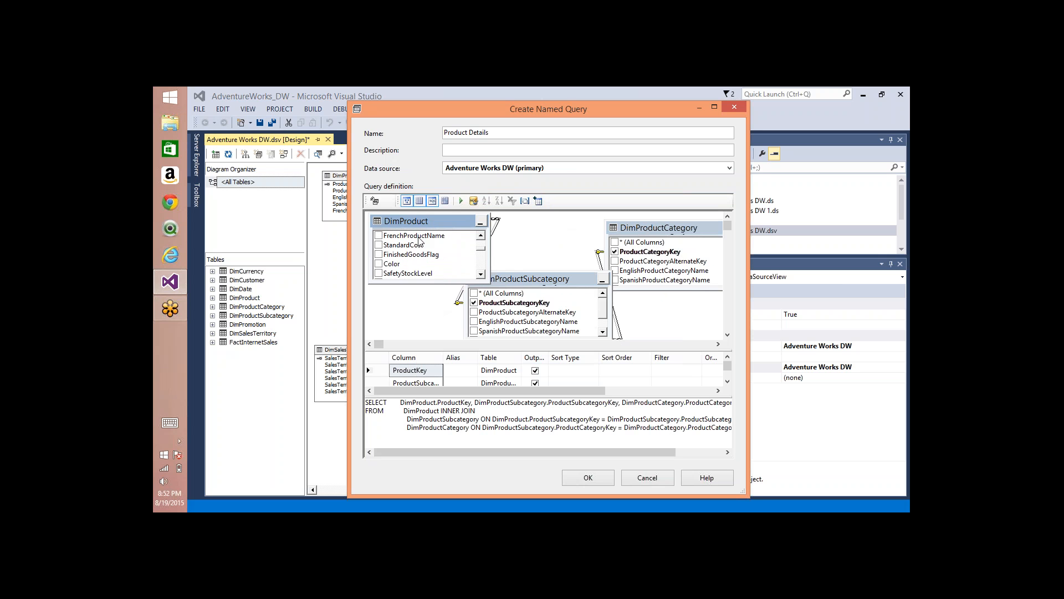
scroll(419, 240, "up", 3)
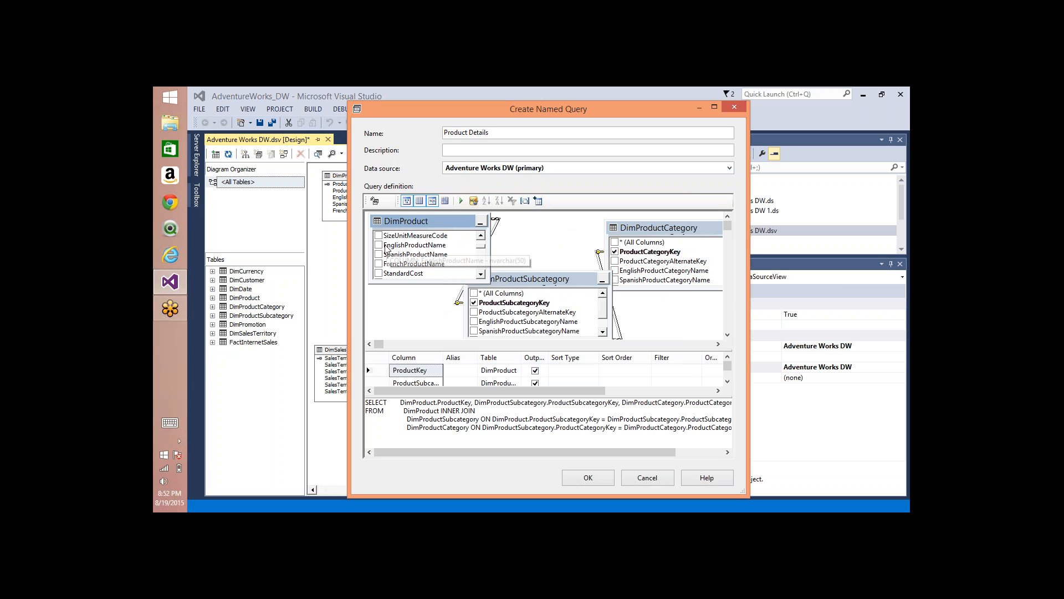
left_click(381, 245)
left_click(481, 276)
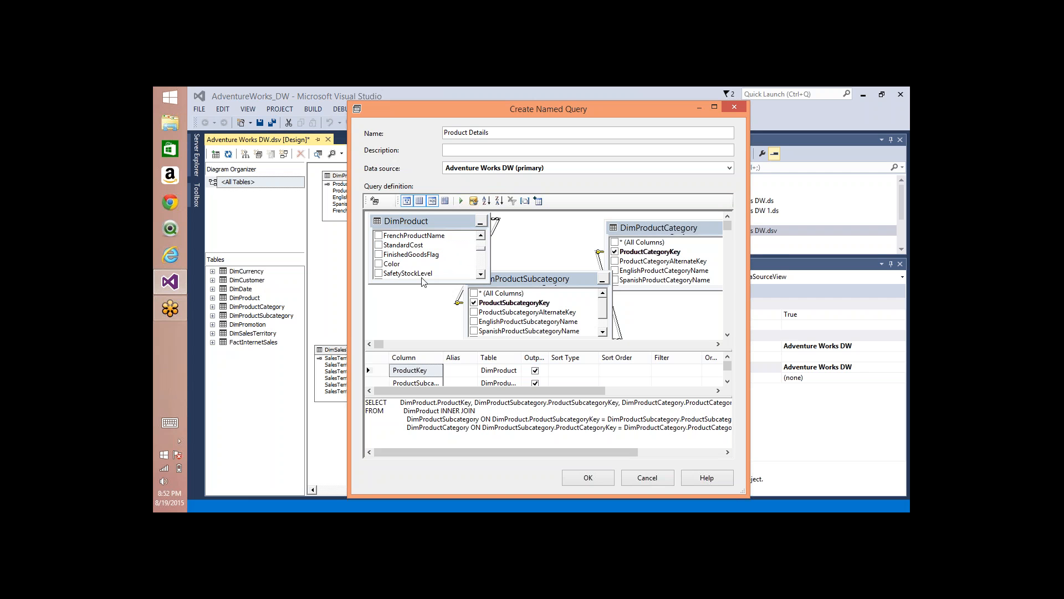
left_click(378, 264)
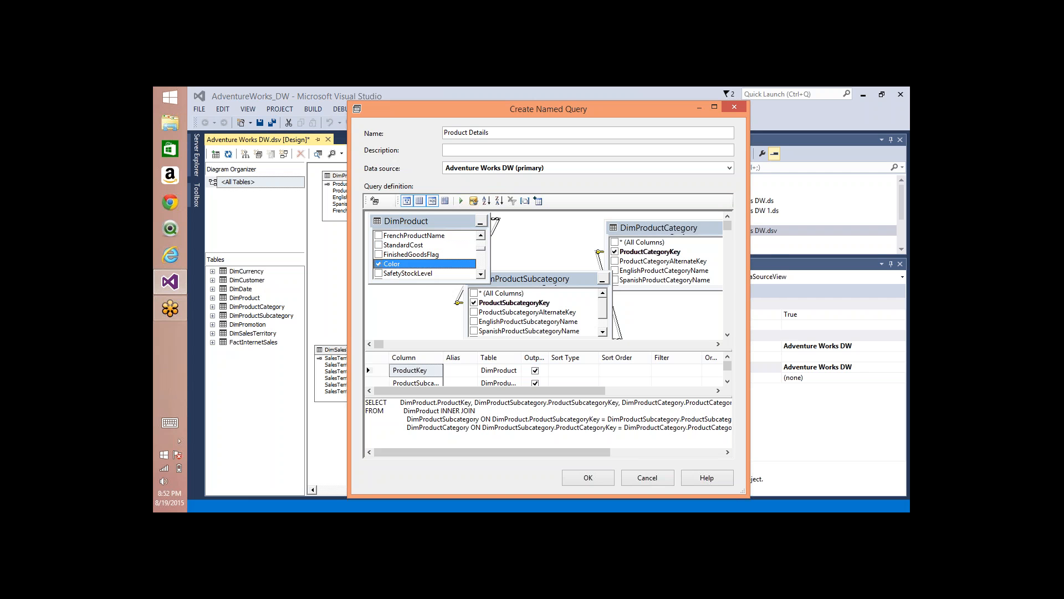
left_click(474, 321)
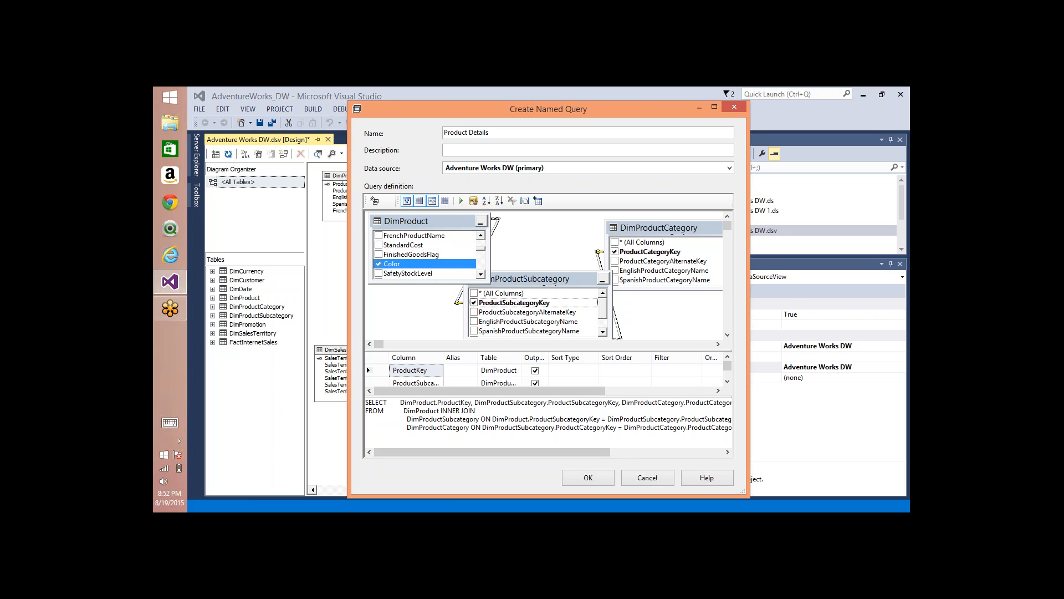
left_click(615, 270)
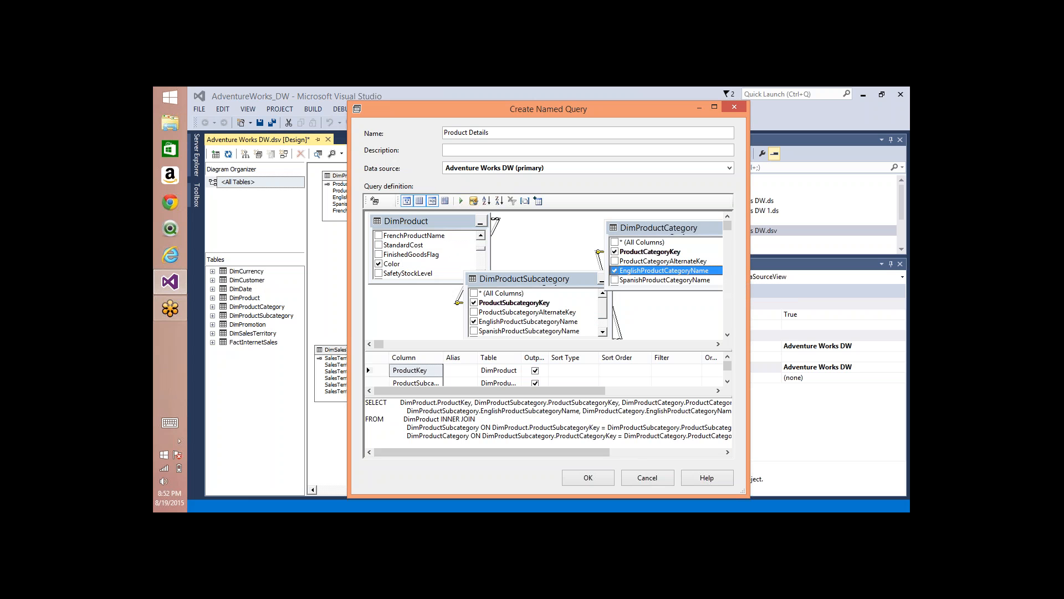
Step: Run the query to check its rows through the last record, and accept the Product Details named query
left_click(460, 201)
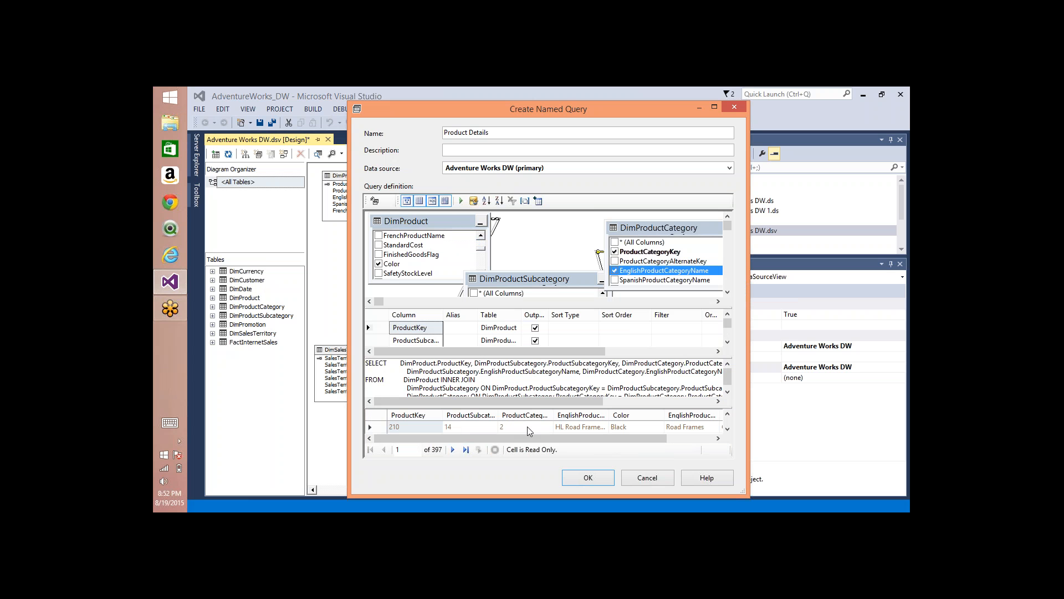
left_click(465, 449)
left_click(586, 480)
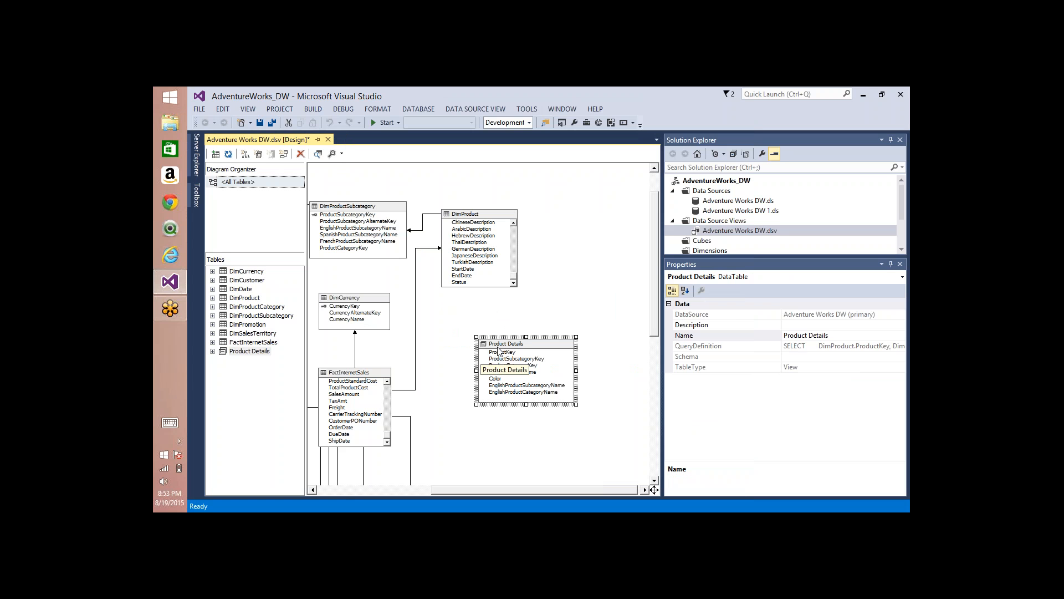
Step: Compare the columns of the Product Details query with DimProduct and DimProductSubcategory in the diagram
left_click(449, 219)
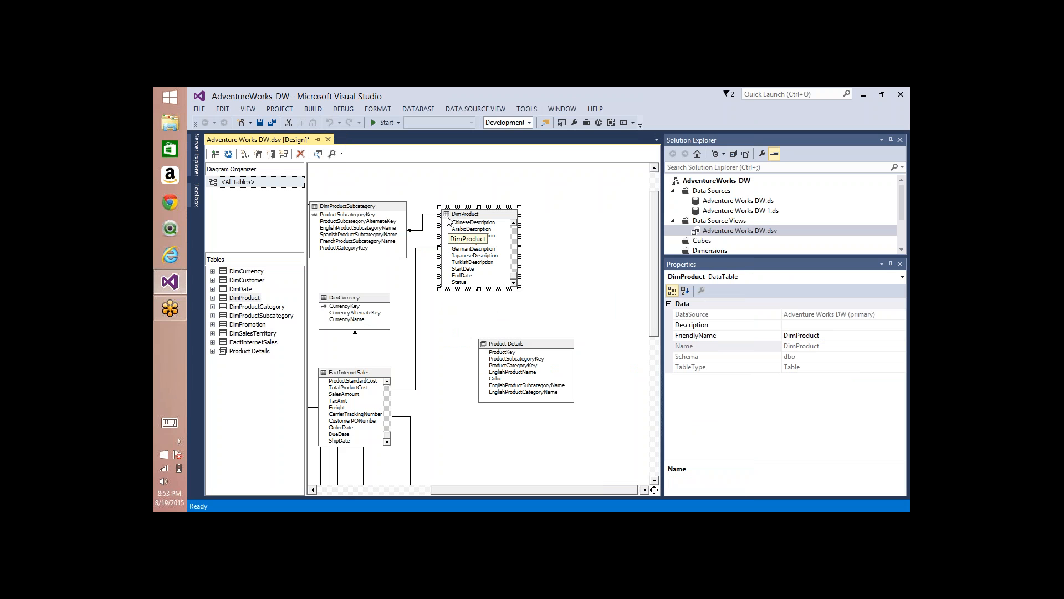
left_click(510, 347)
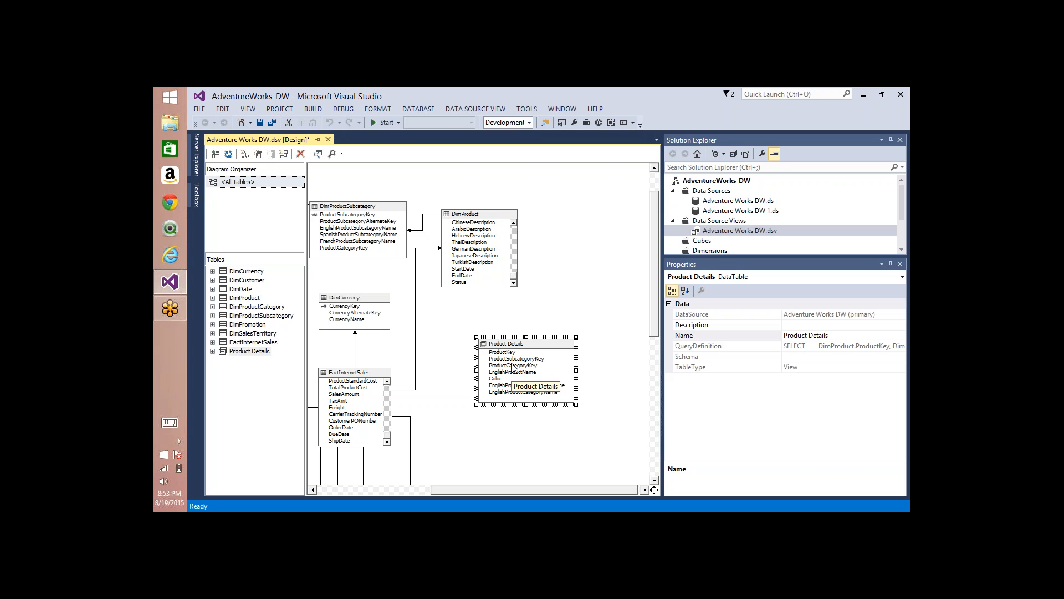
left_click(486, 216)
left_click(363, 213)
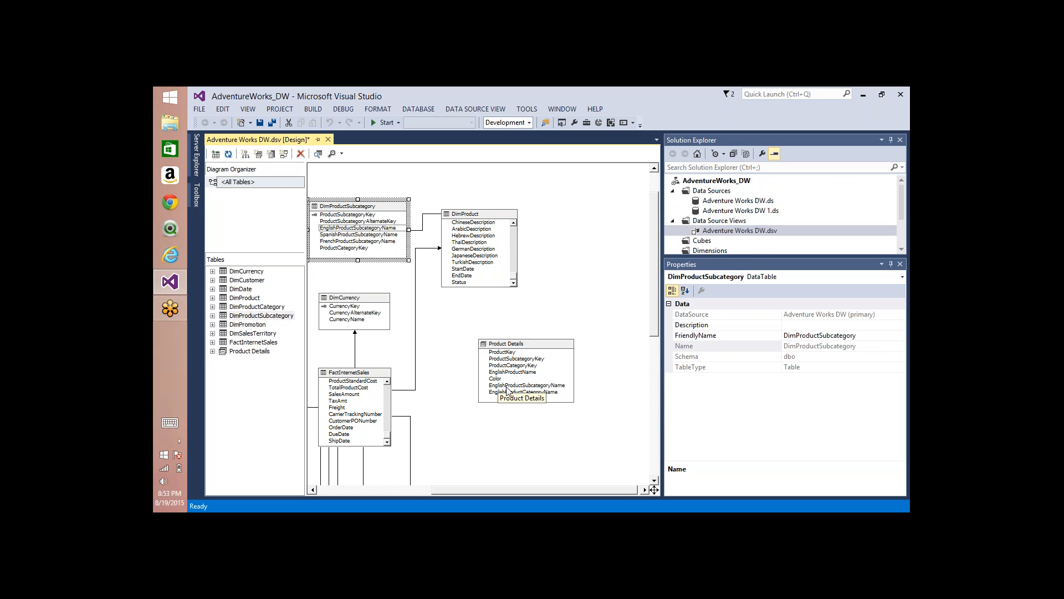
right_click(518, 345)
left_click(517, 318)
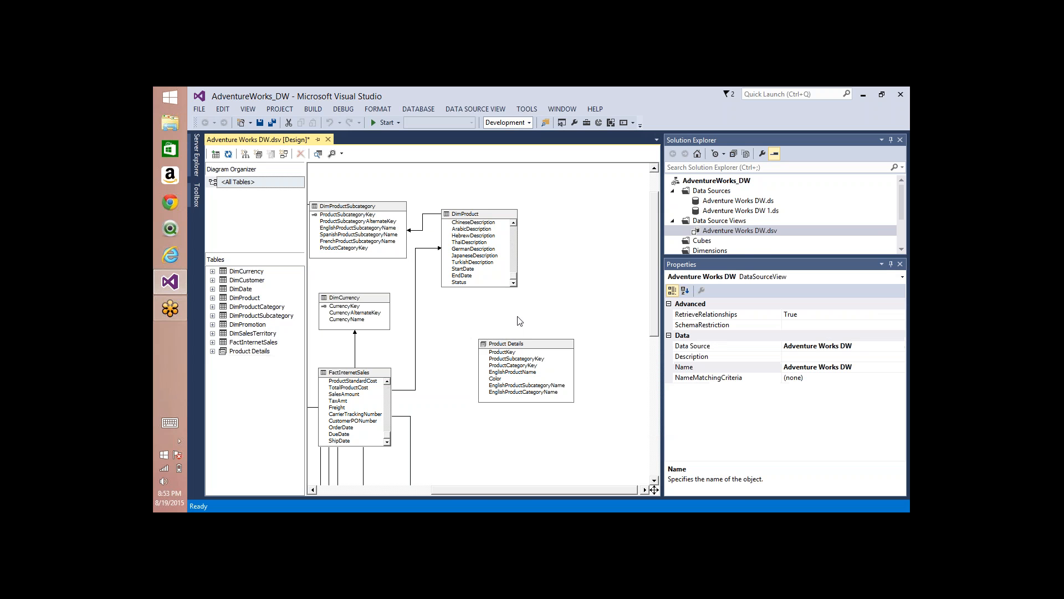
Step: Move DimProduct up in the diagram and place Product Details below it with free space between them
left_click_drag(526, 349, 569, 300)
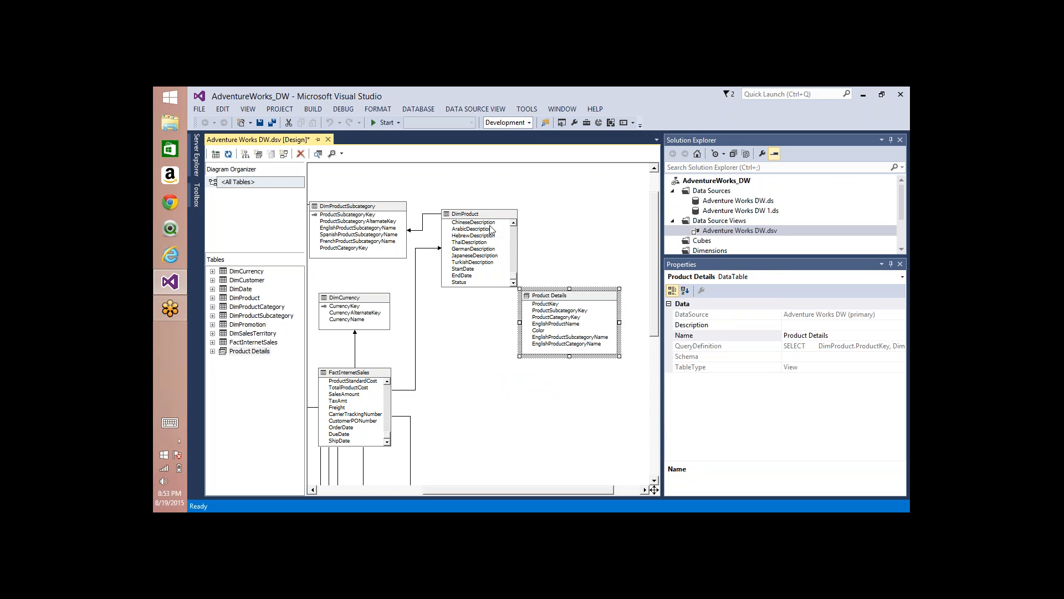
left_click_drag(489, 214, 496, 179)
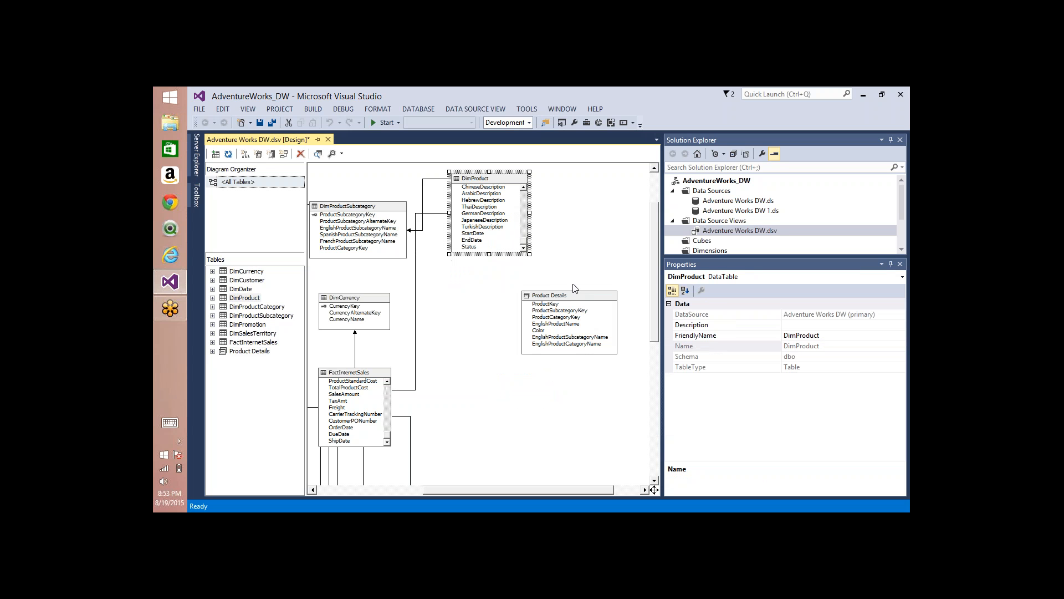
left_click_drag(576, 347, 557, 353)
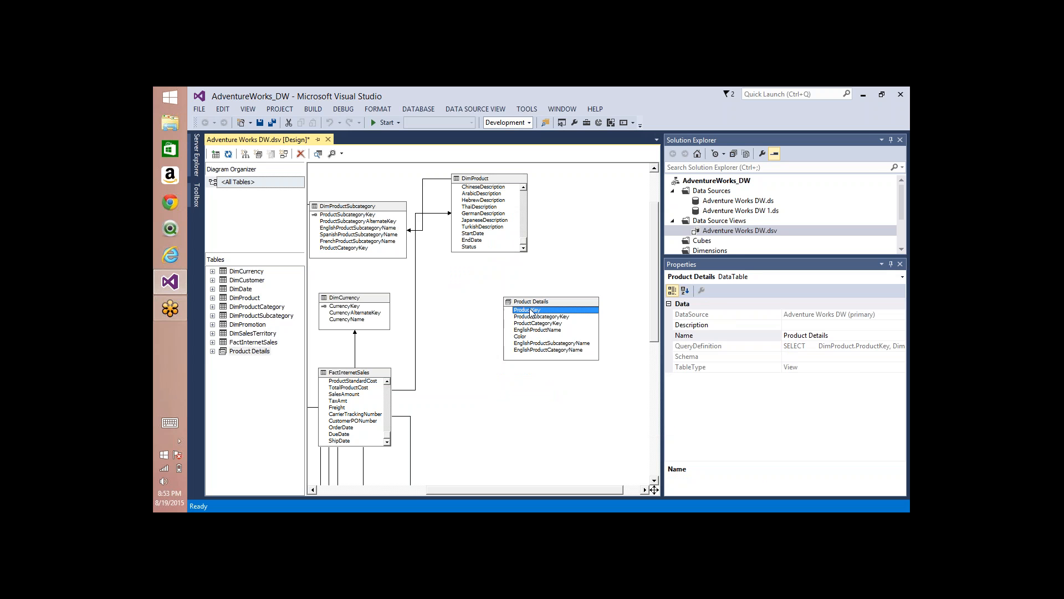
Step: Set ProductKey as the logical primary key of Product Details
right_click(531, 311)
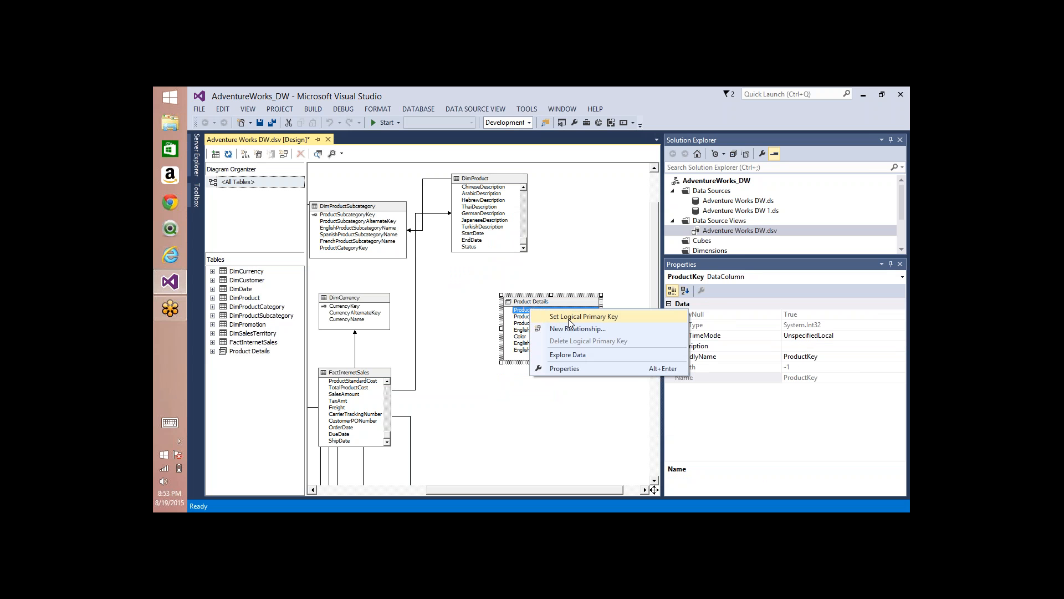
left_click(519, 311)
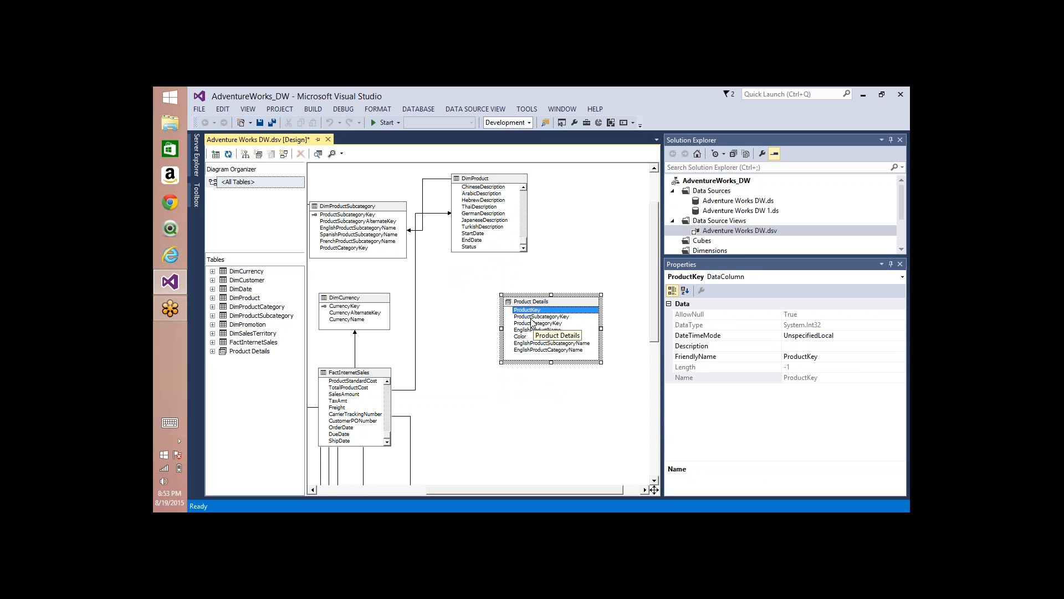
right_click(533, 311)
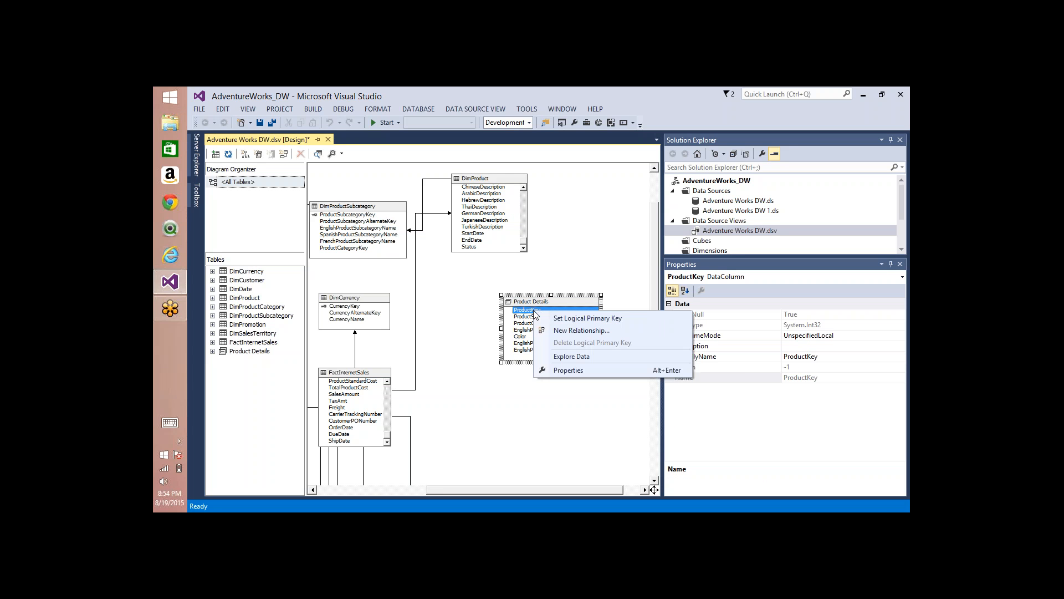
left_click(567, 318)
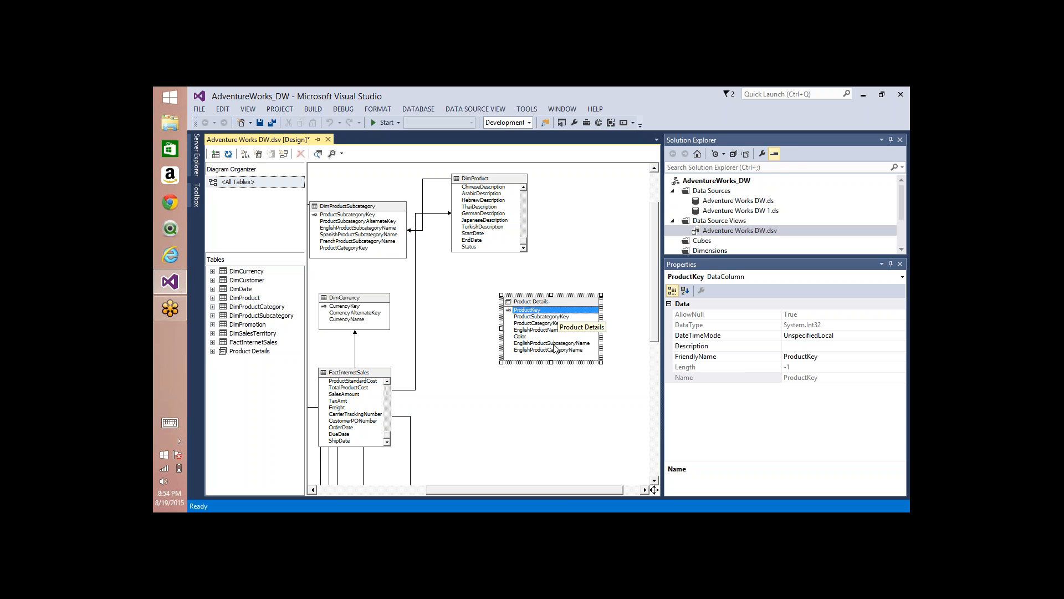
left_click(567, 303)
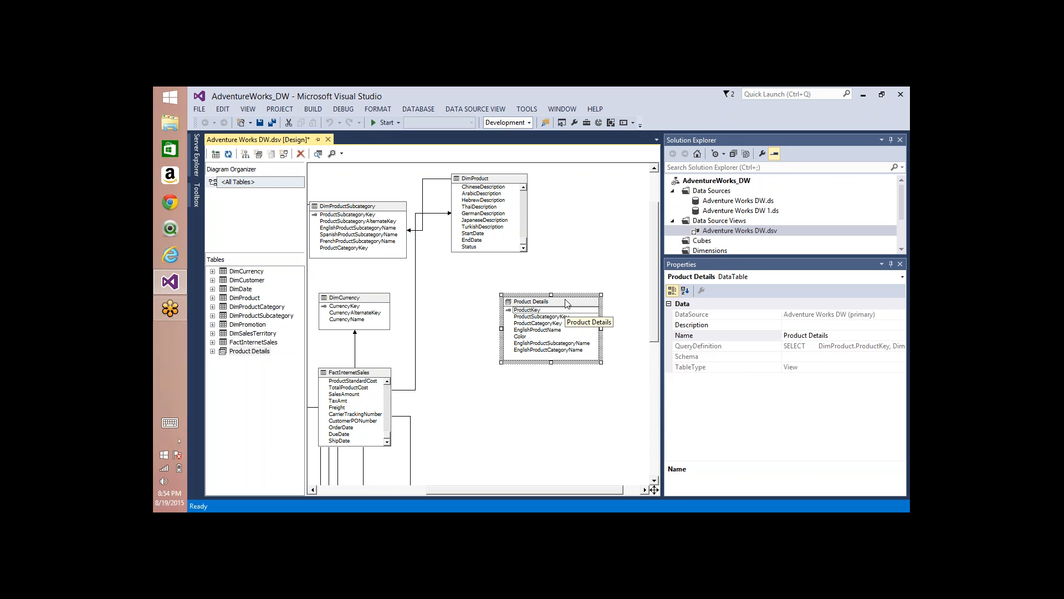
Step: Create a relationship from ProductKey in FactInternetSales to ProductKey in Product Details
left_click(388, 391)
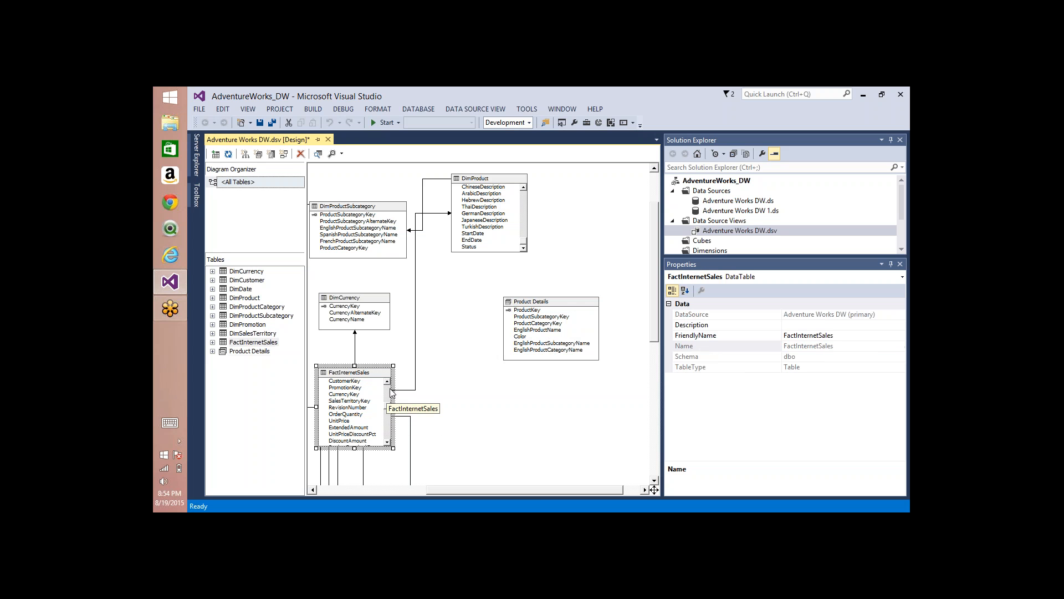
left_click(390, 389)
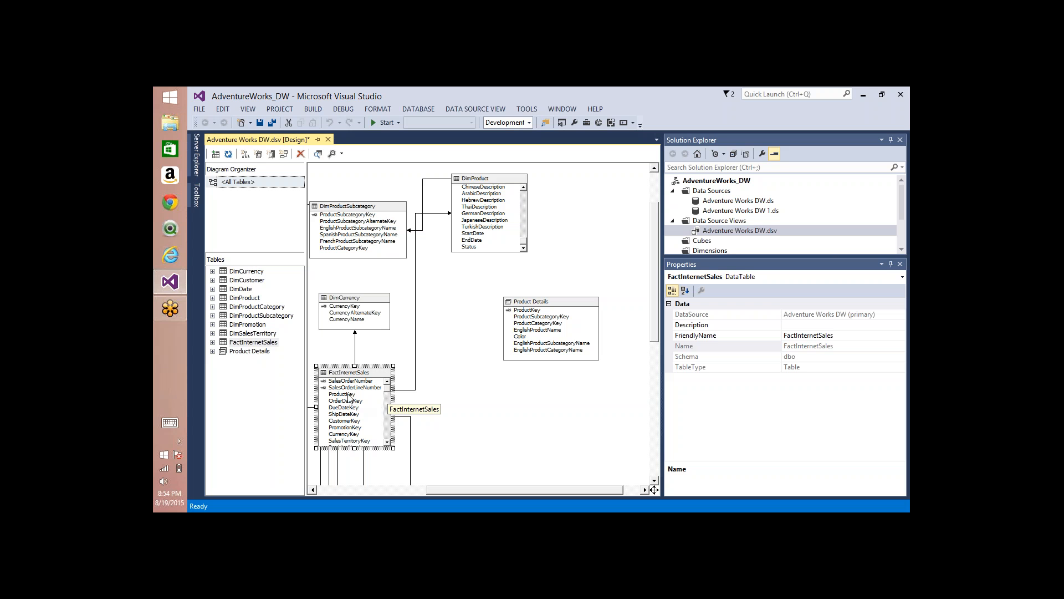
left_click_drag(348, 397, 540, 315)
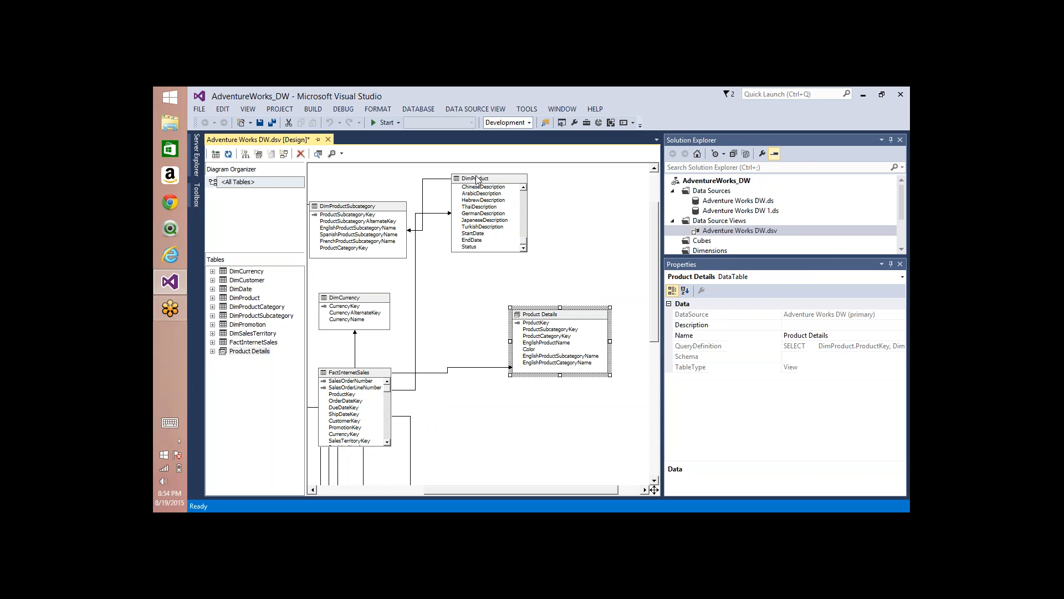
Step: Remove DimProduct, DimProductCategory and DimProductSubcategory from the data source view
left_click(477, 179)
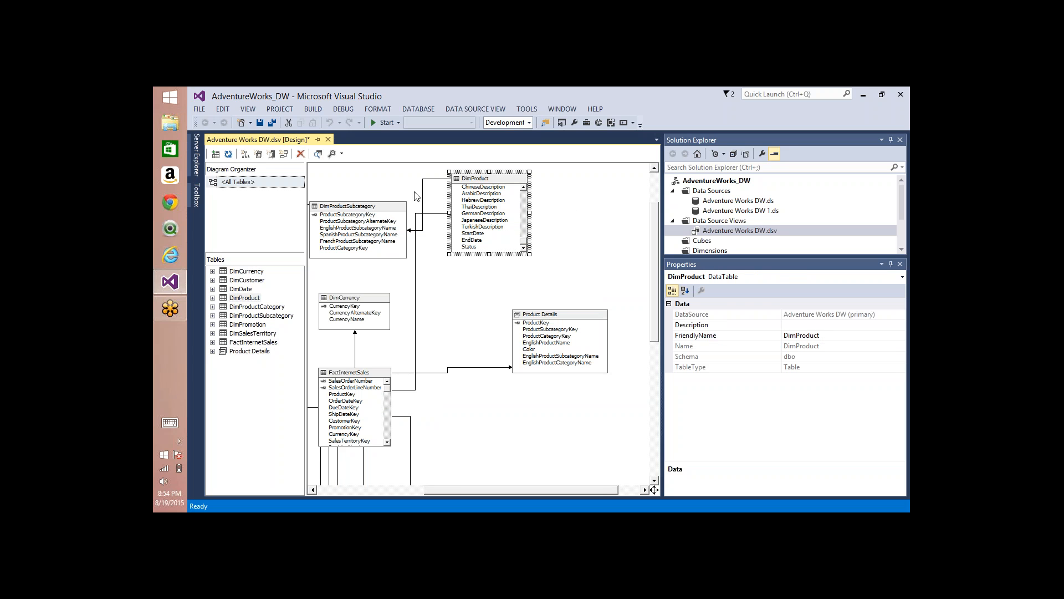
left_click(382, 216)
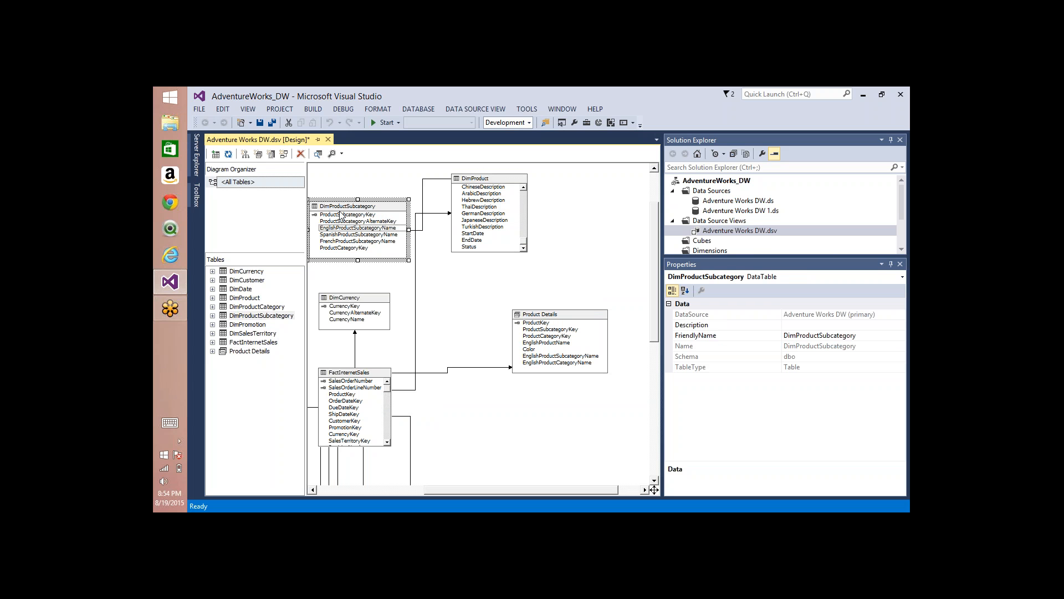
left_click(541, 317)
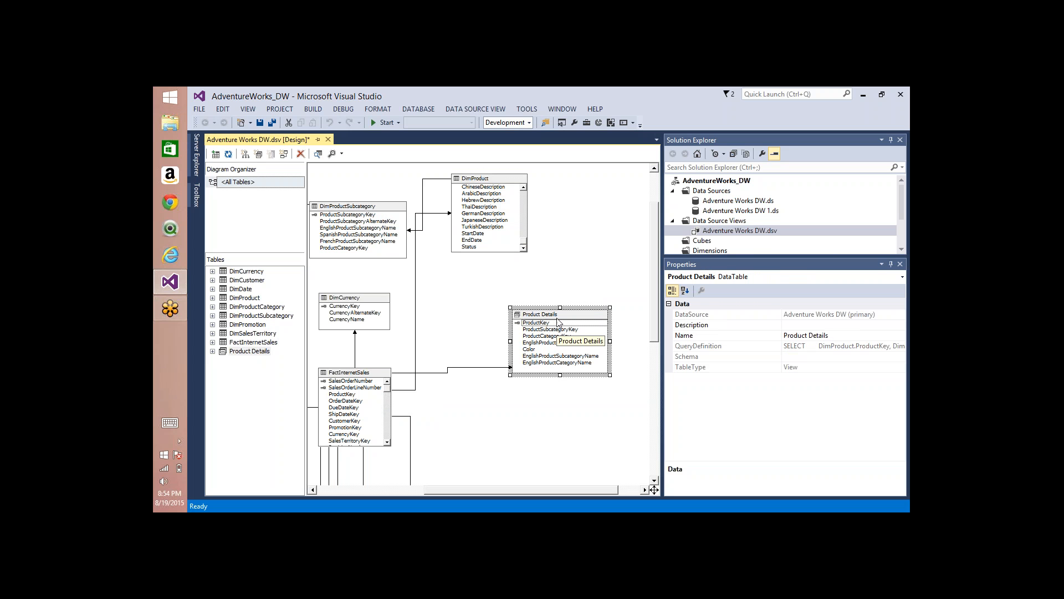
right_click(571, 251)
left_click(612, 270)
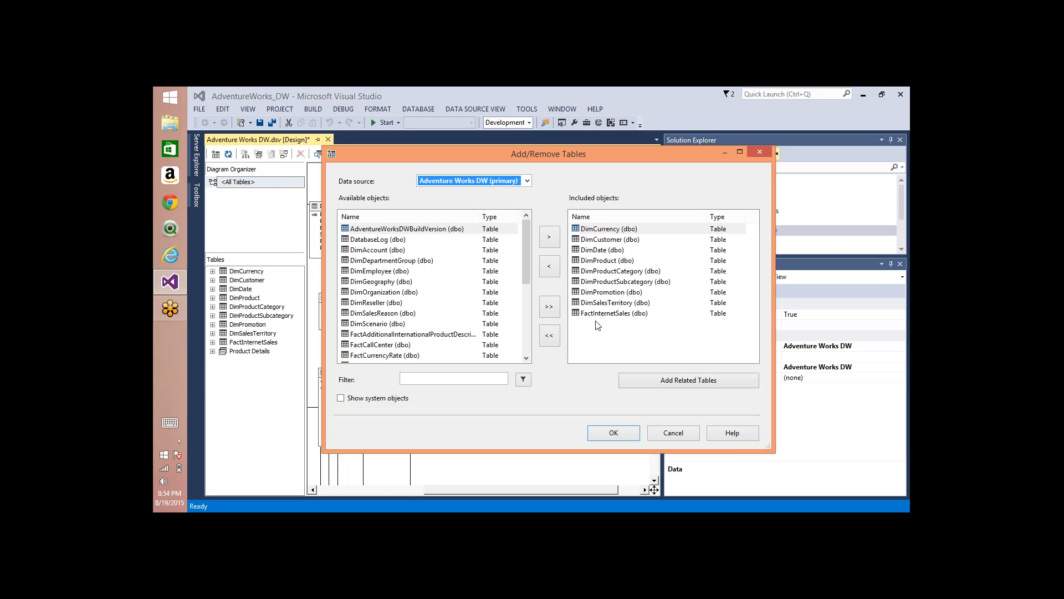
left_click(607, 261)
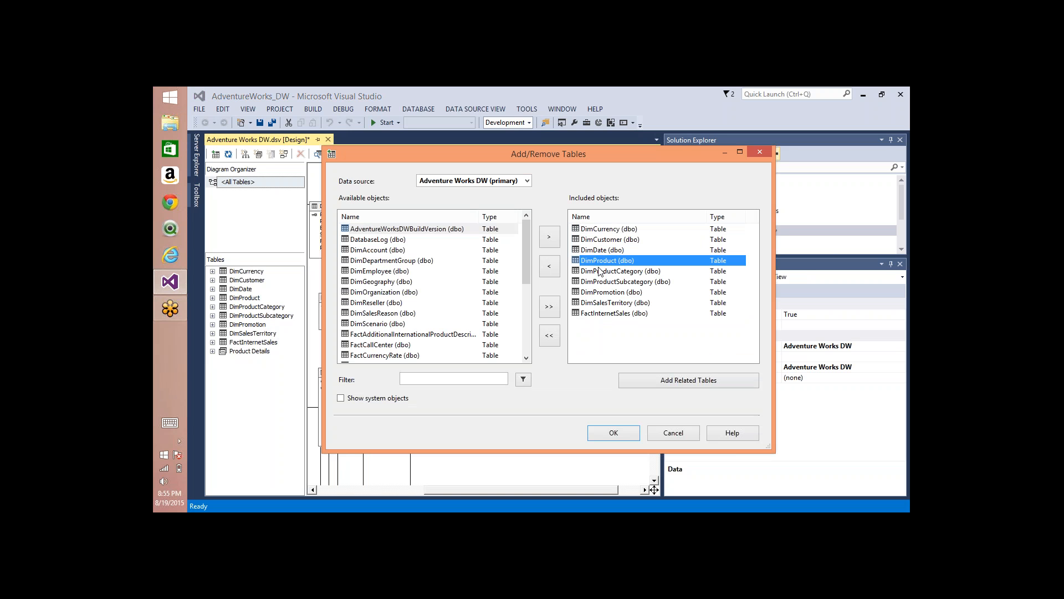
left_click(555, 268)
left_click(608, 260)
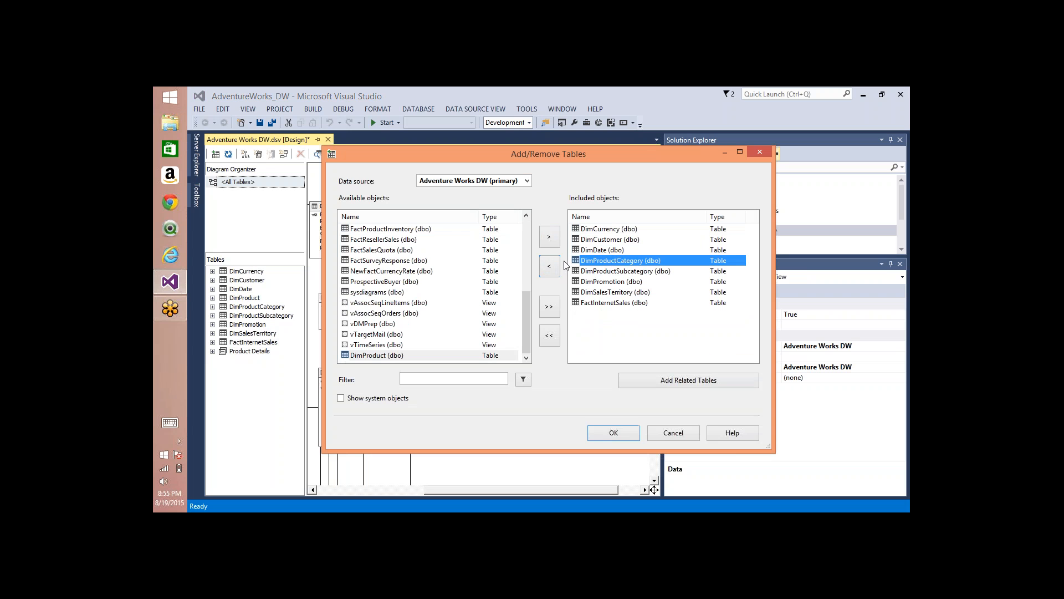
left_click(555, 268)
left_click(599, 261)
left_click(550, 266)
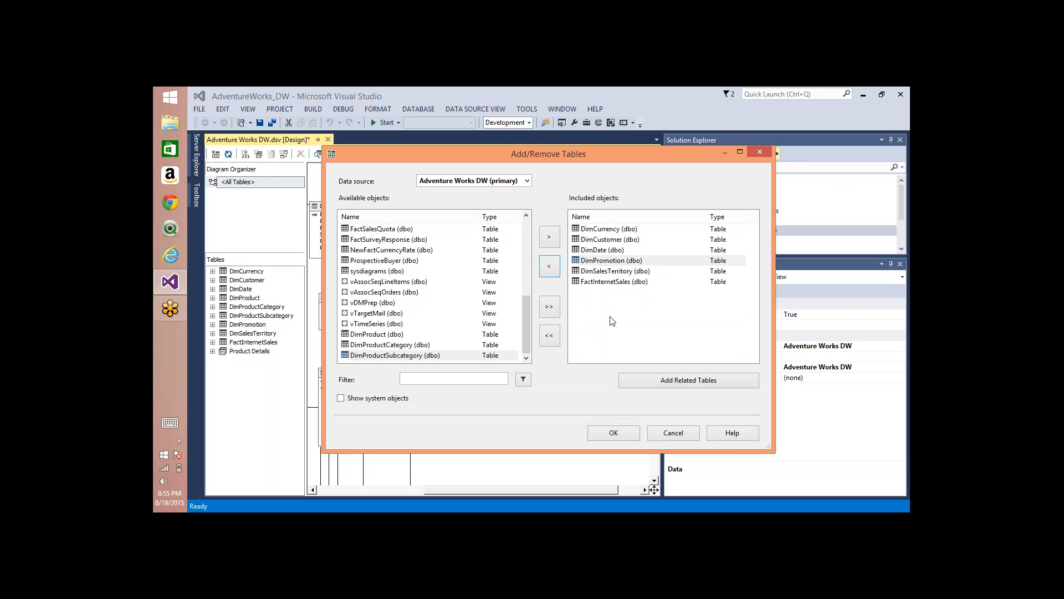
left_click(612, 433)
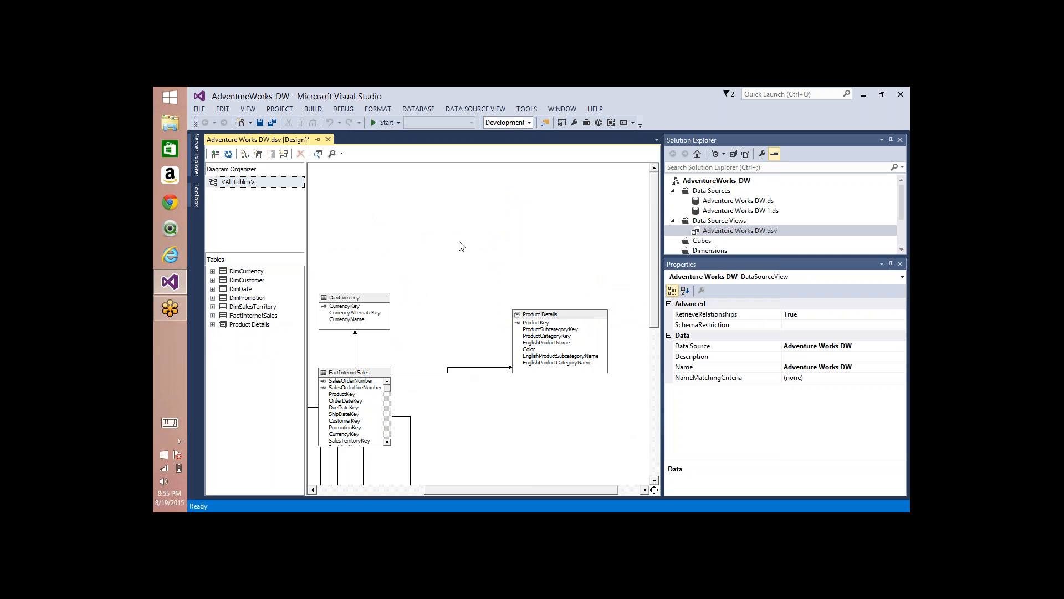
Step: Arrange the remaining tables automatically in the diagram and bring Product Details and DimPromotion fully into view
right_click(438, 240)
left_click(479, 324)
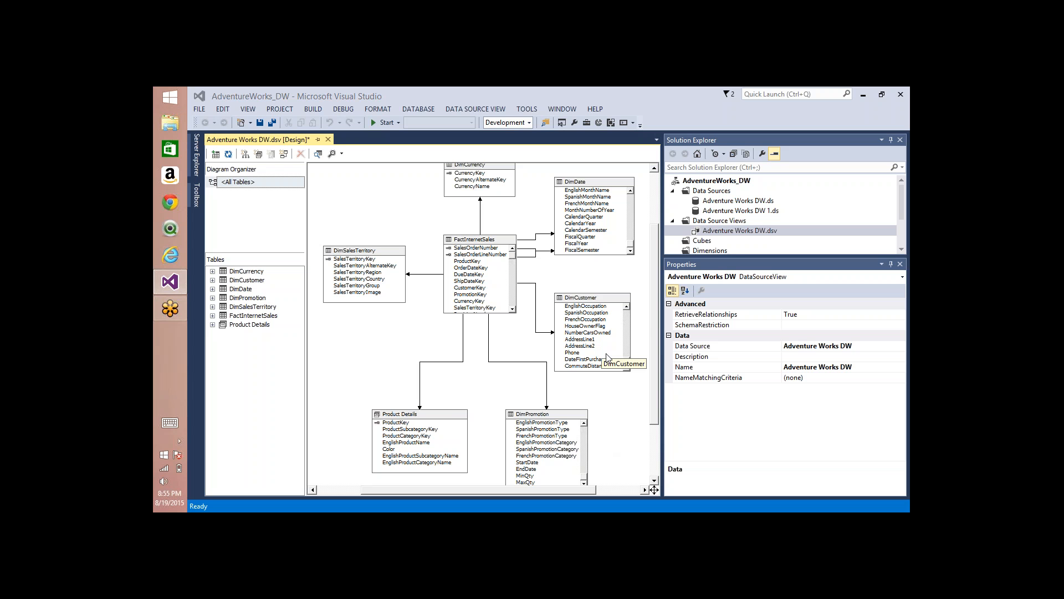
left_click_drag(657, 321, 659, 351)
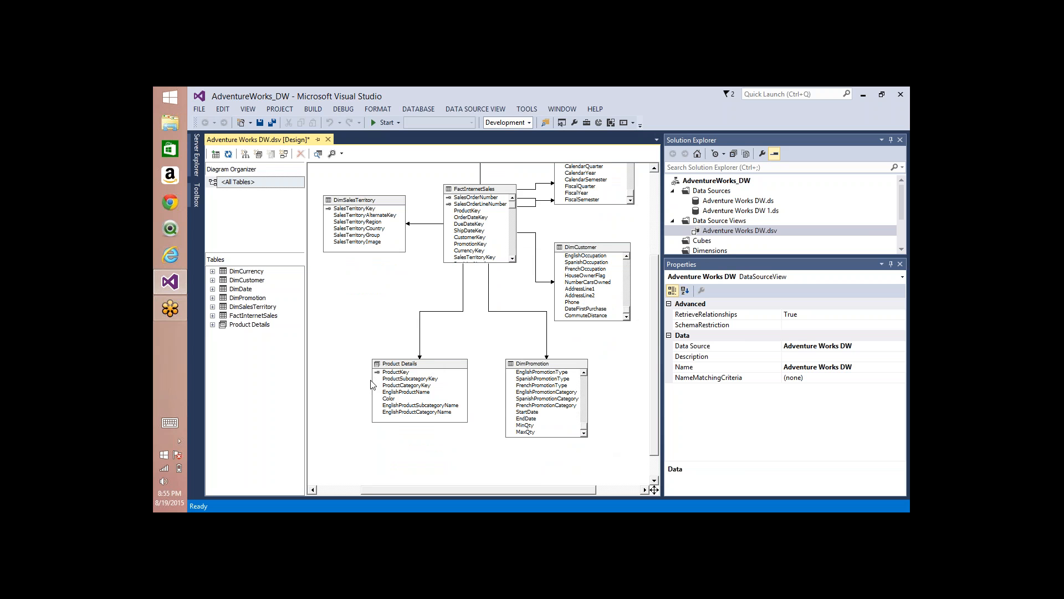
left_click(420, 364)
right_click(420, 365)
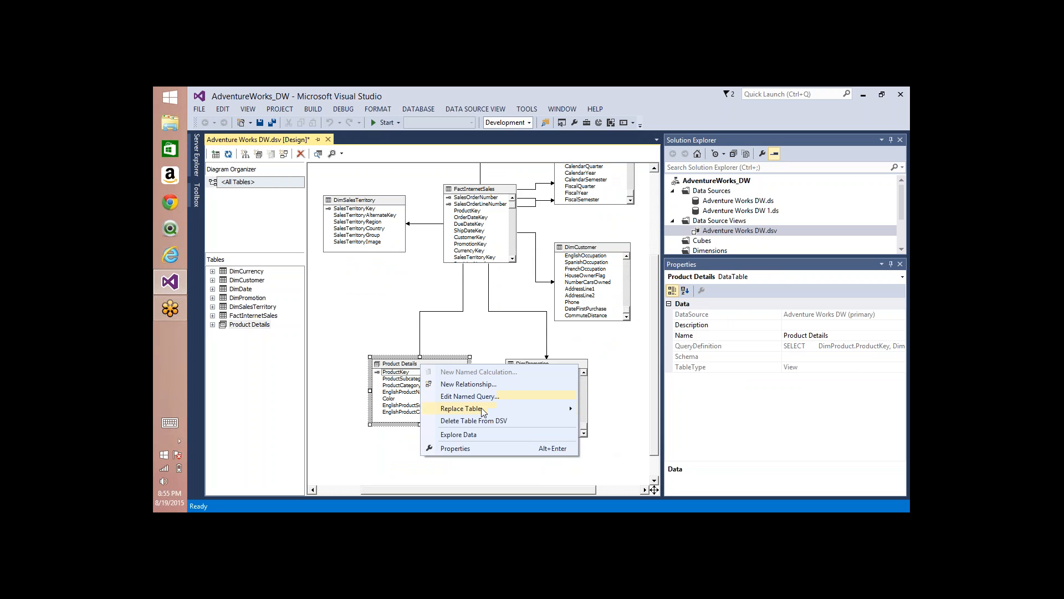
mouse_move(482, 409)
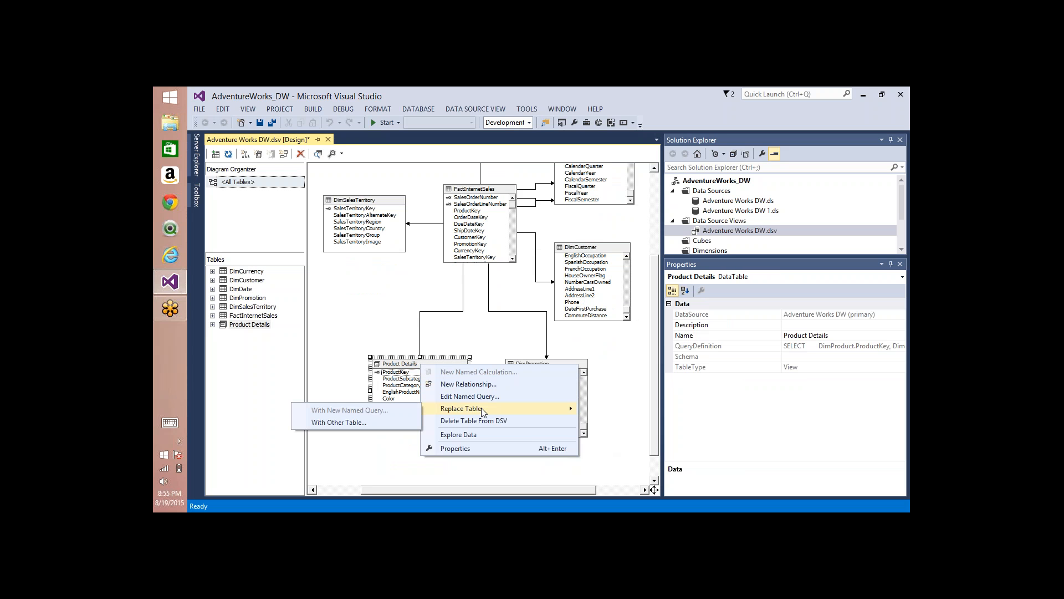
left_click(390, 367)
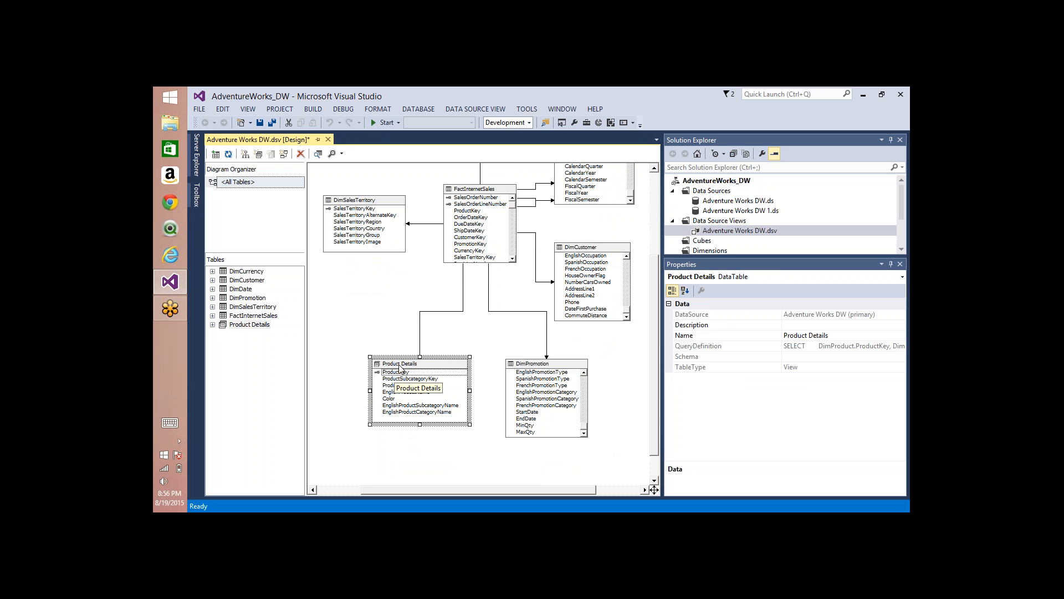
Step: Create a named query called test with the definition "select getdate()" and place it in the free space below DimSalesTerritory
right_click(354, 287)
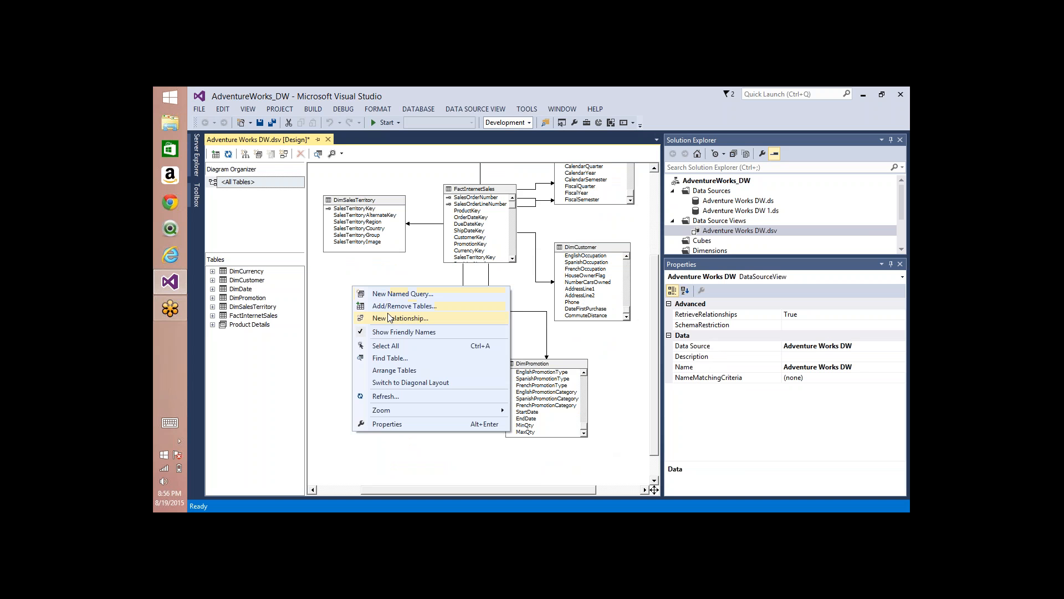
left_click(391, 295)
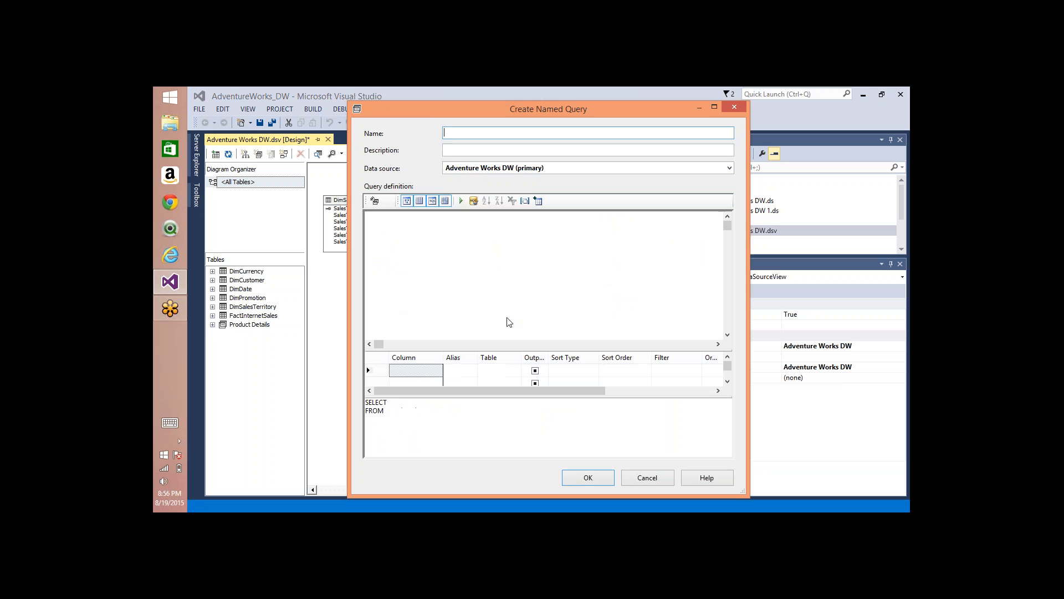
left_click(438, 414)
key("ctrl+a")
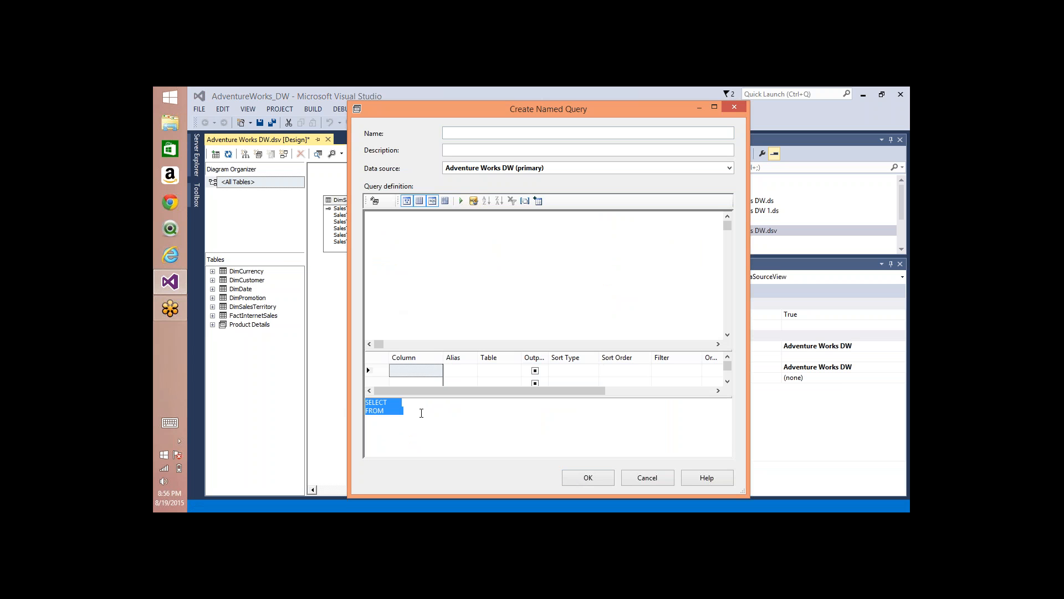
left_click(457, 133)
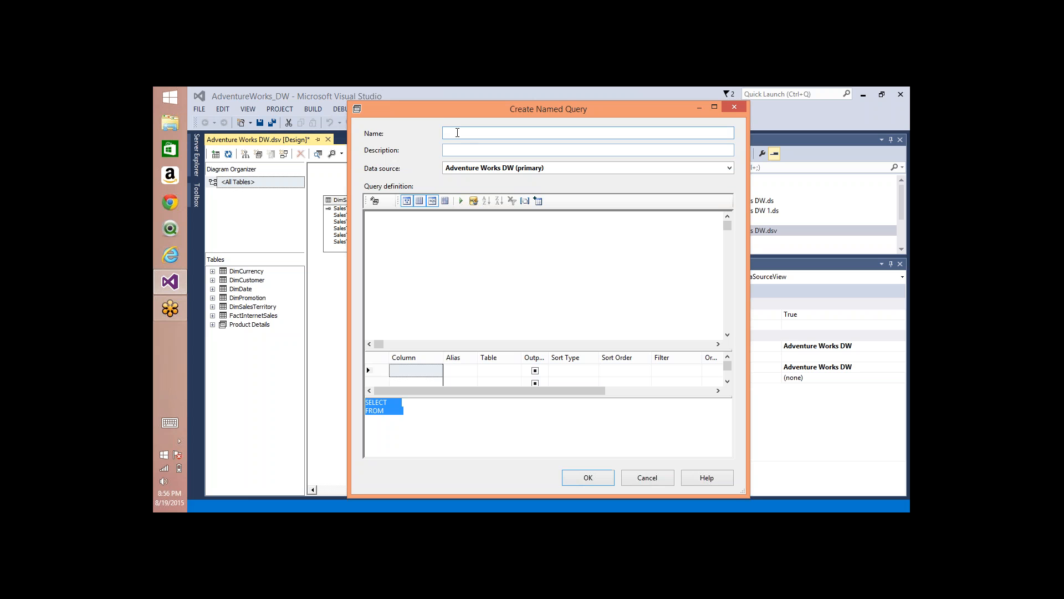
type("test")
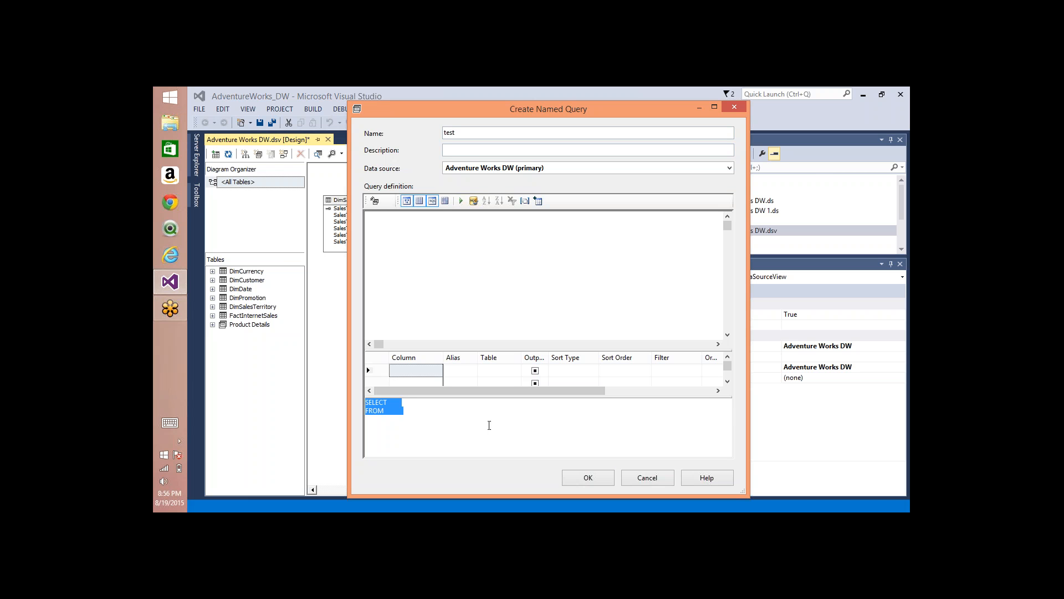
type("select")
type("getdate()")
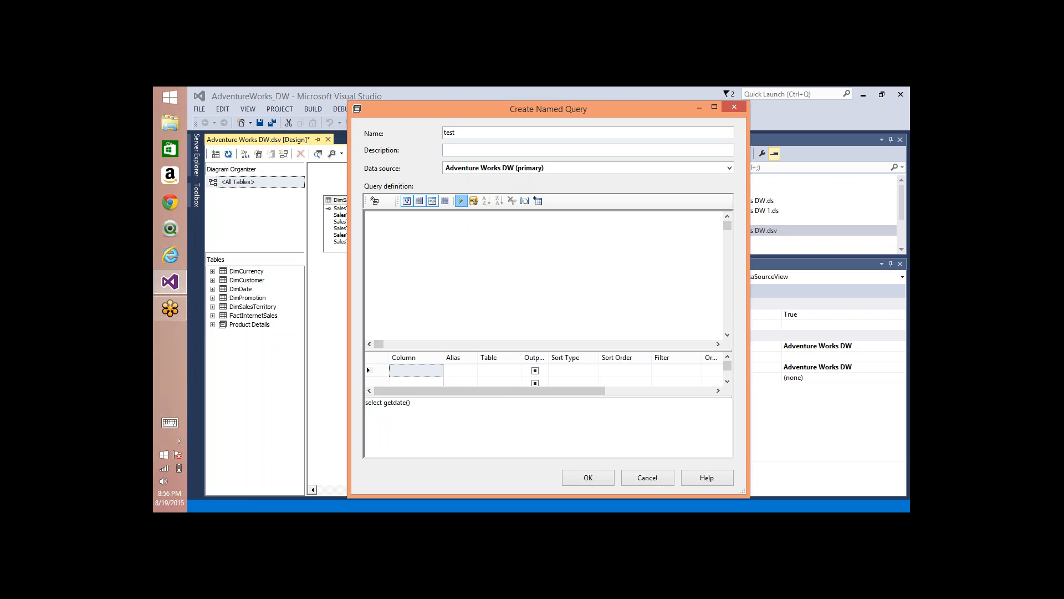
left_click(460, 200)
left_click(599, 471)
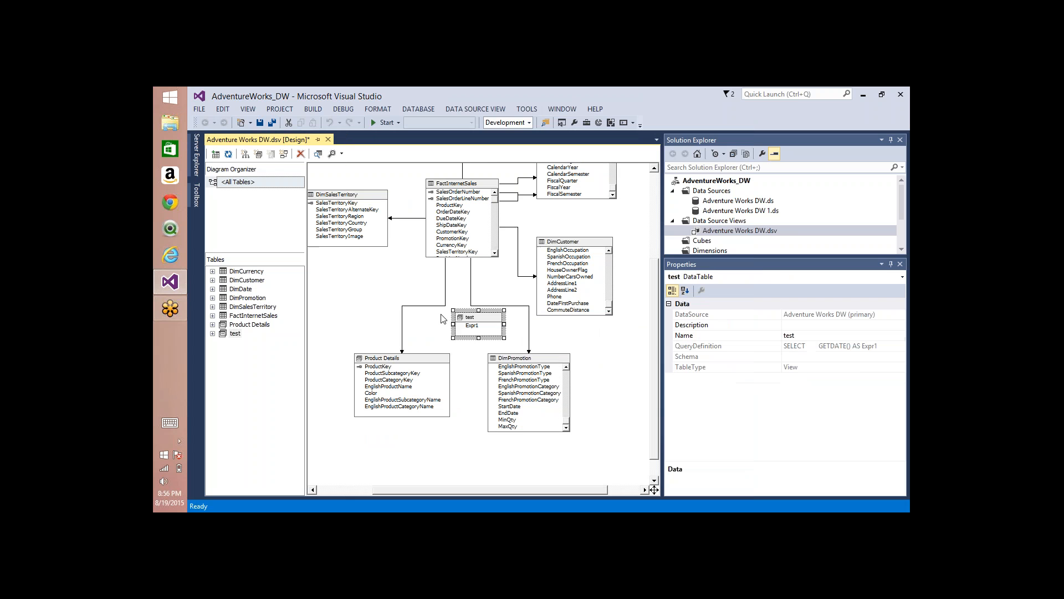
left_click_drag(475, 322, 353, 276)
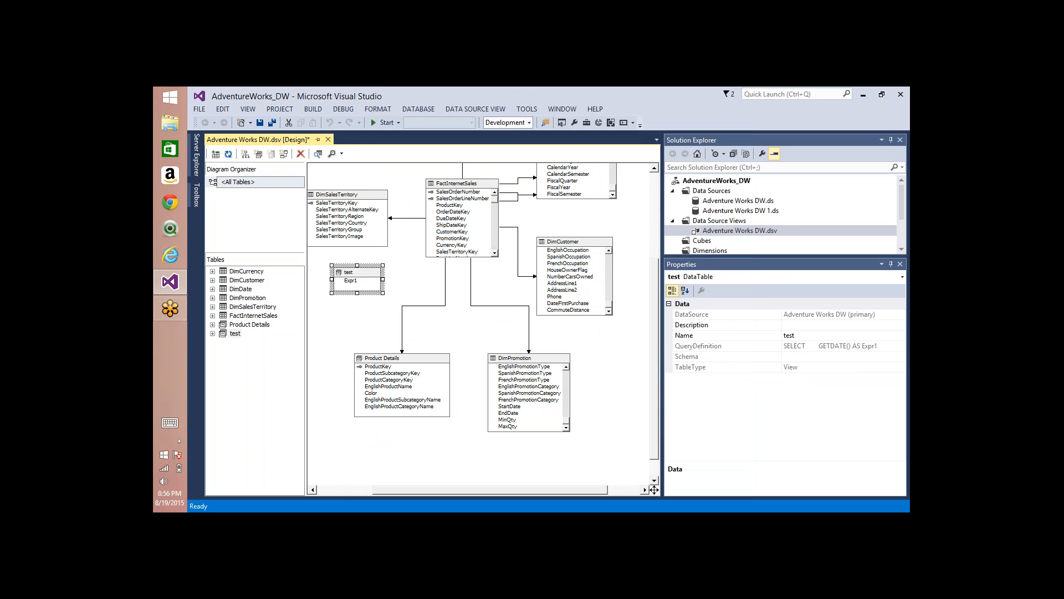
Step: Edit the test named query and try to save it with Current_Date as the alias of the GETDATE() column
right_click(353, 286)
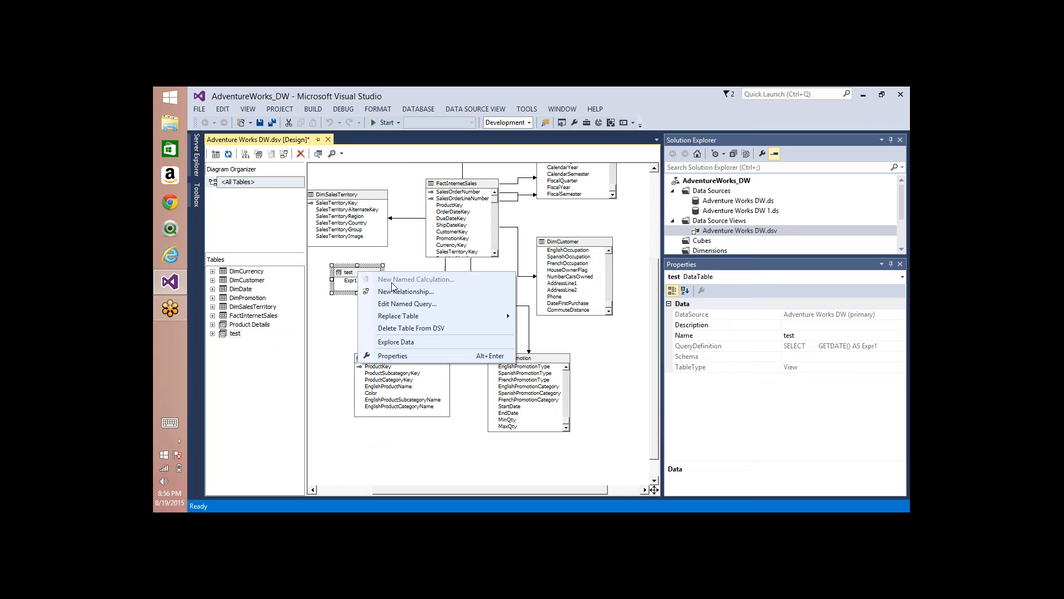
left_click(394, 303)
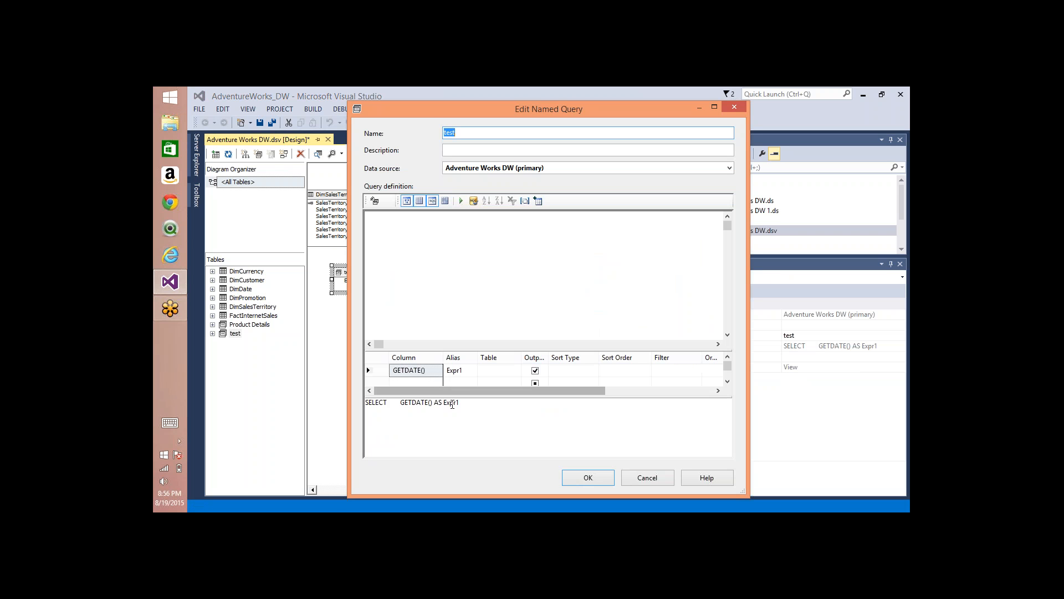
double_click(451, 403)
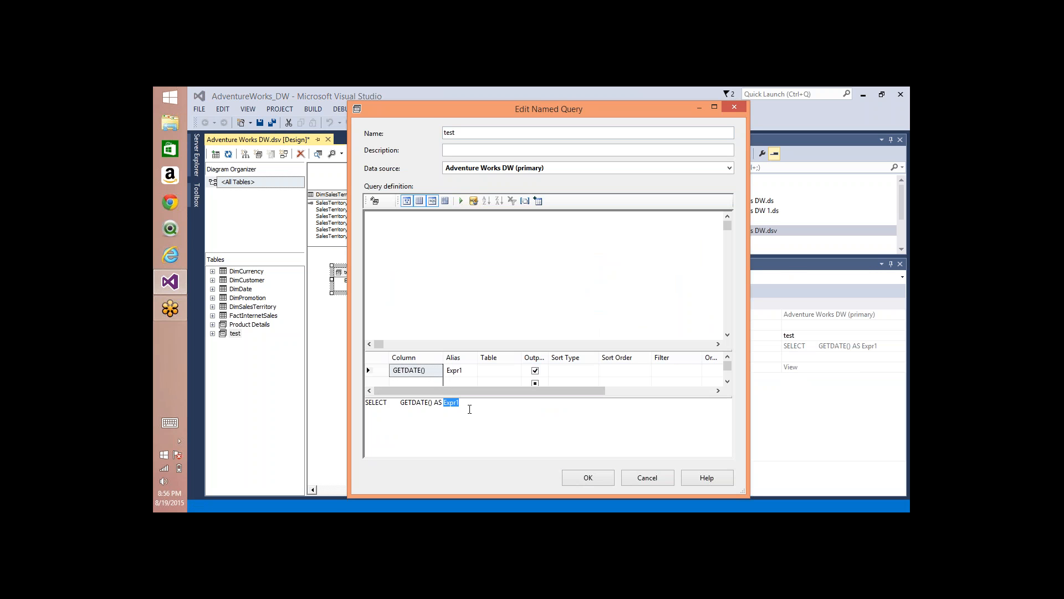
type("Current_Date")
left_click(586, 477)
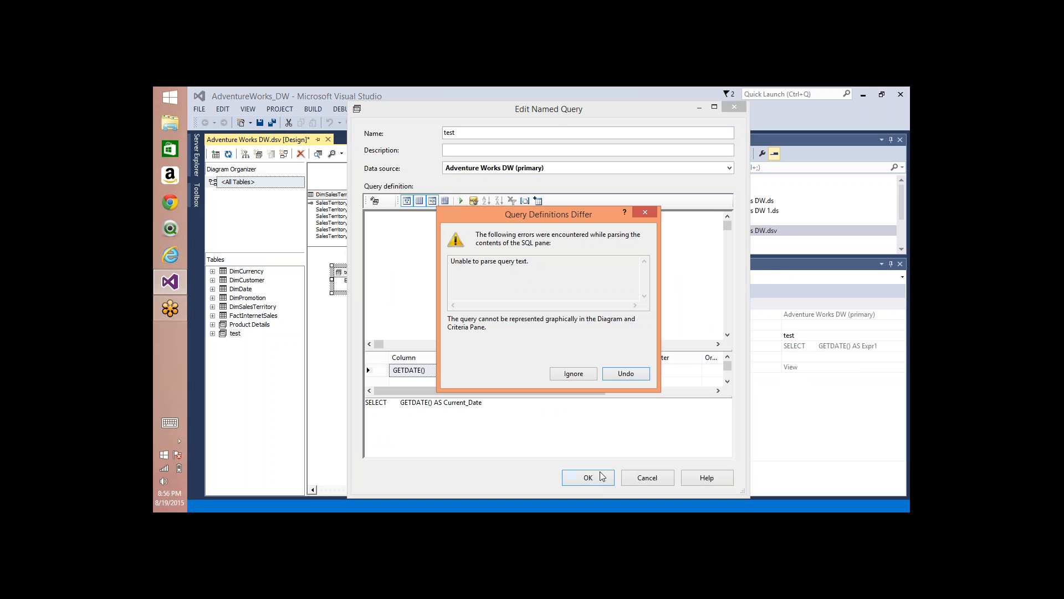
left_click(580, 375)
left_click(587, 476)
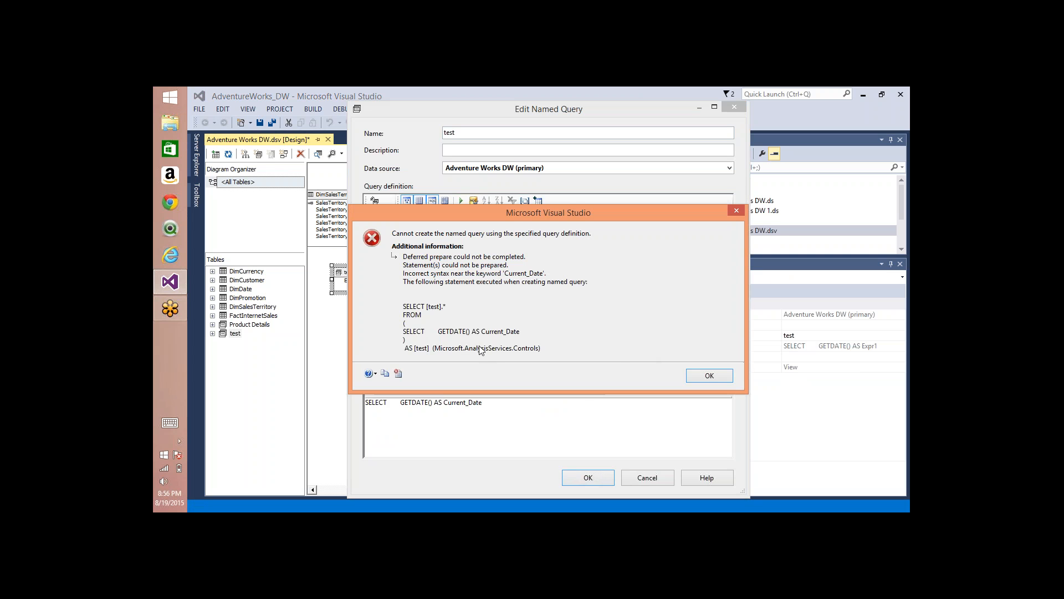
left_click(709, 376)
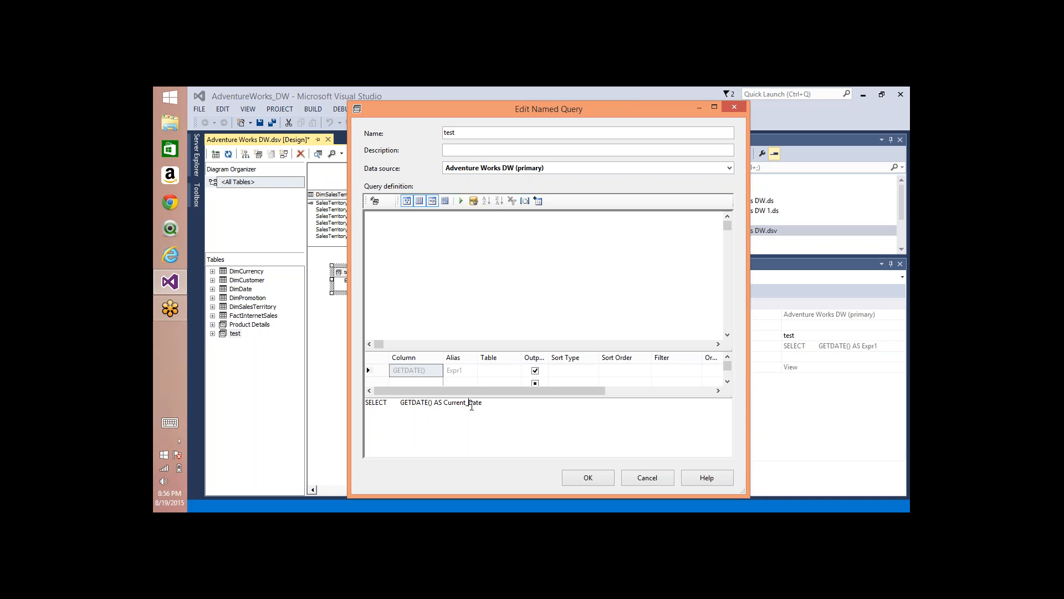
Step: Change the GETDATE() alias to CurrentDate, save the test query and inspect its column in the diagram
key("shift+Home")
key("shift+Right")
key("shift+Right")
key("shift+Right")
key("shift+Right")
key("shift+Right")
key("shift+Right")
key("BackSpace")
key("BackSpace")
left_click(588, 480)
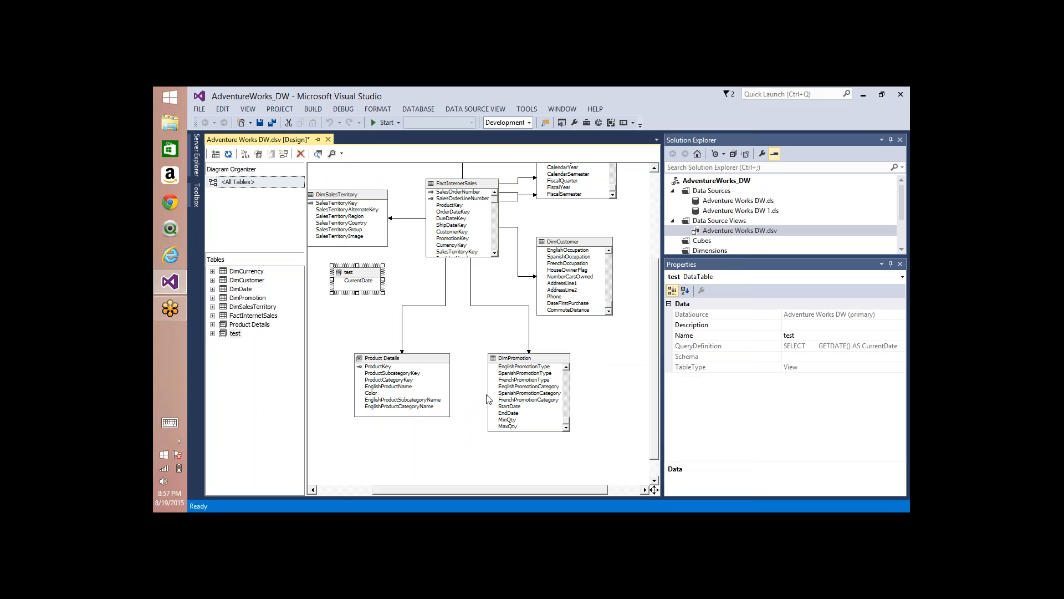
left_click(360, 281)
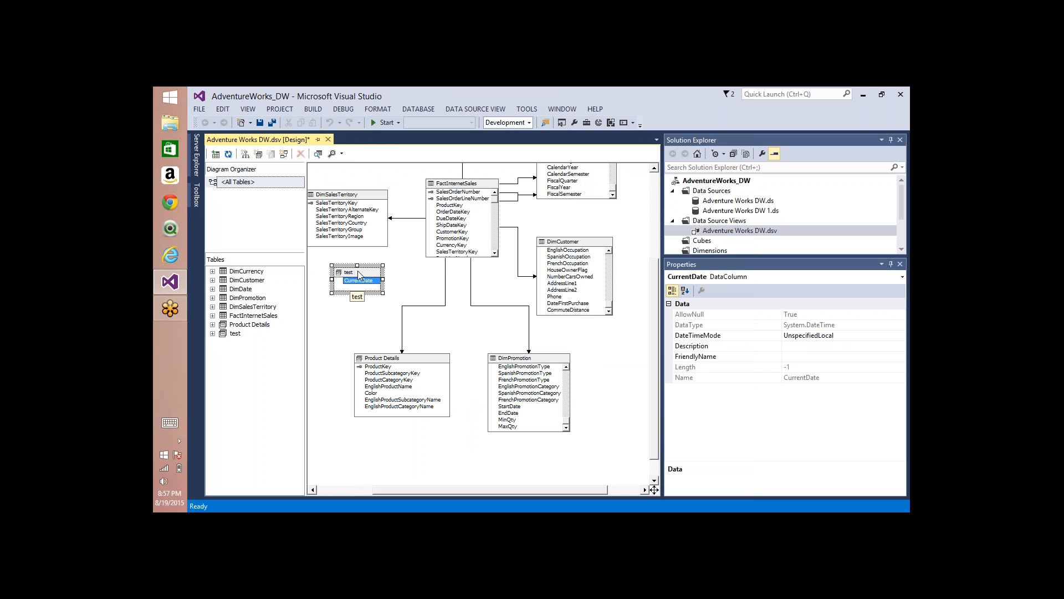
right_click(359, 274)
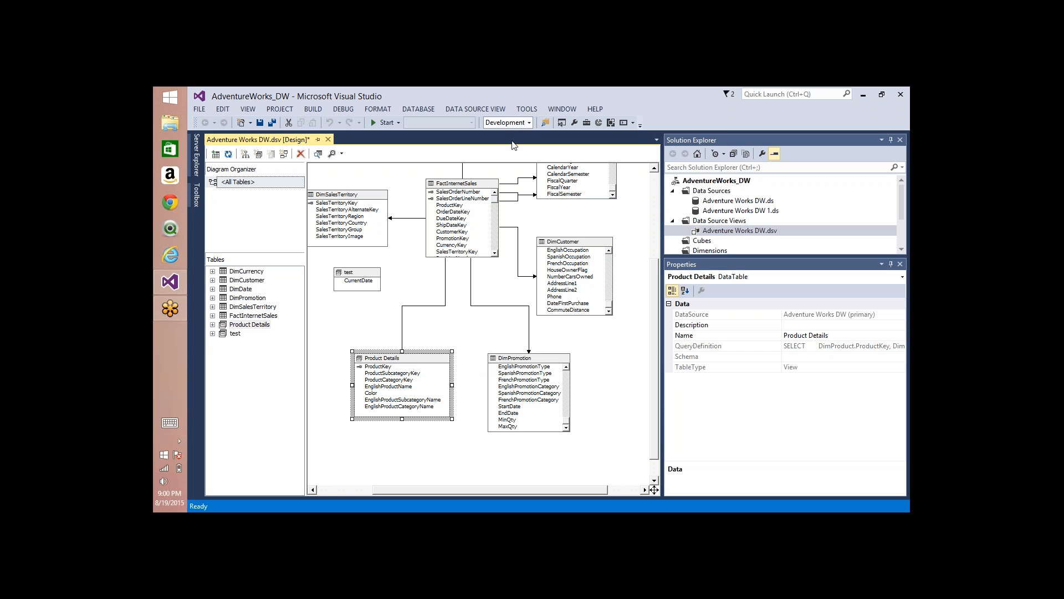
Step: Move DimCustomer slightly farther away from FactInternetSales in the diagram
left_click(573, 244)
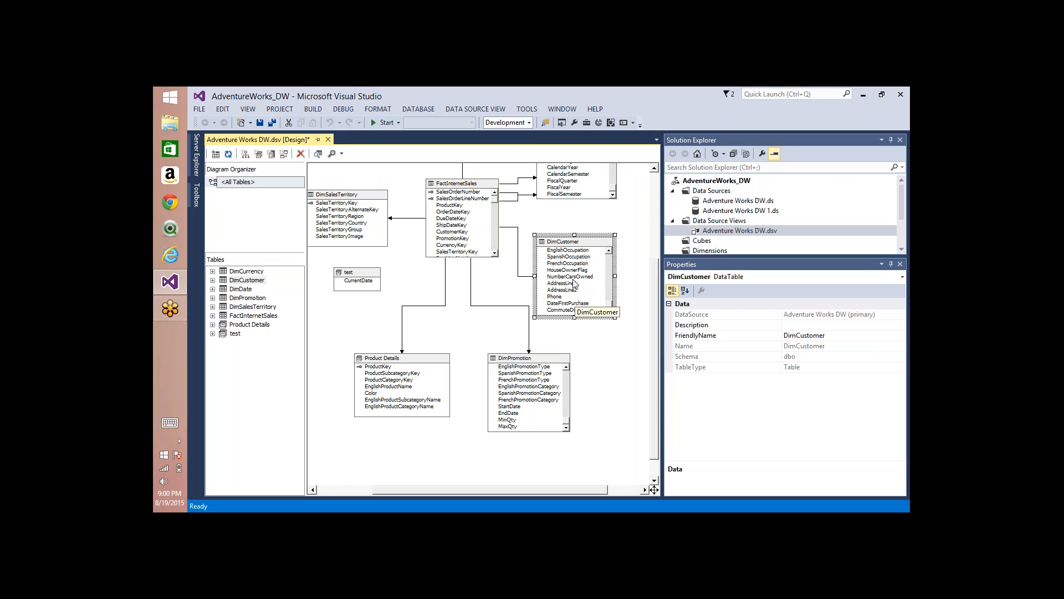
left_click_drag(567, 242, 589, 243)
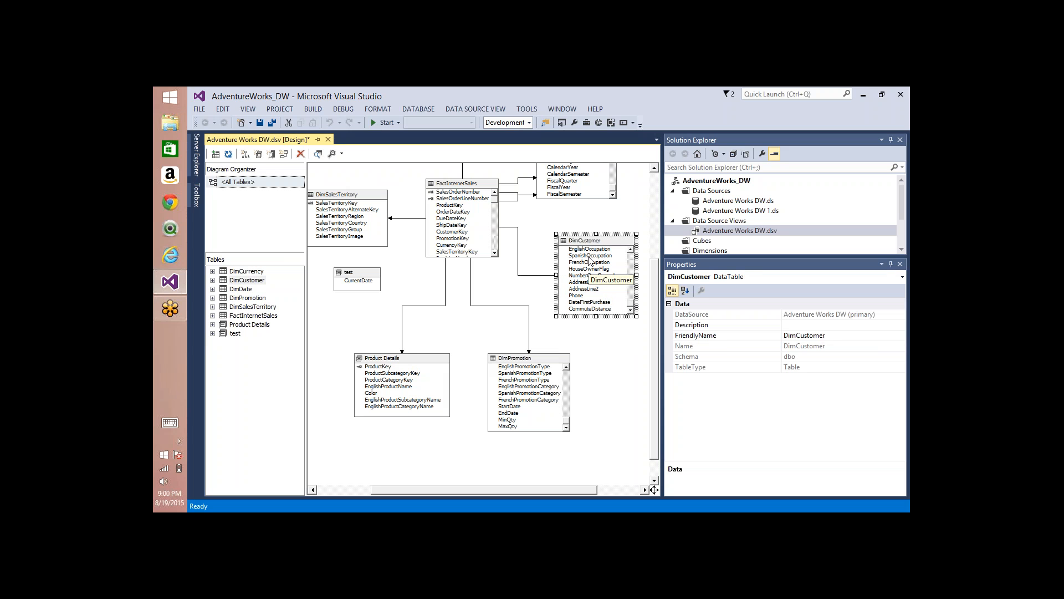
Step: Start a new named query called hard on the Adventure Works DW data source
right_click(336, 308)
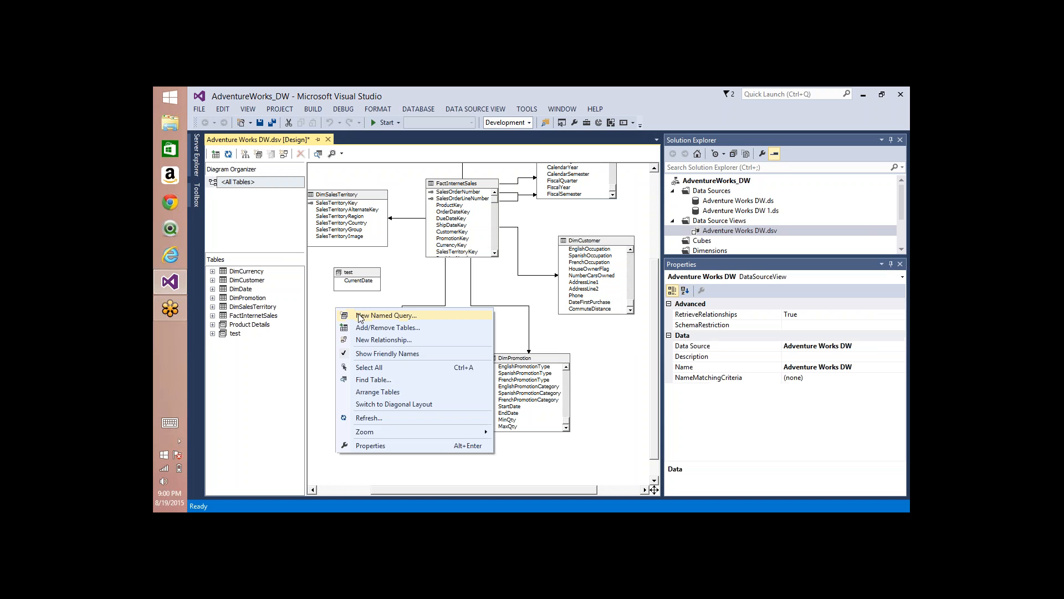
left_click(363, 315)
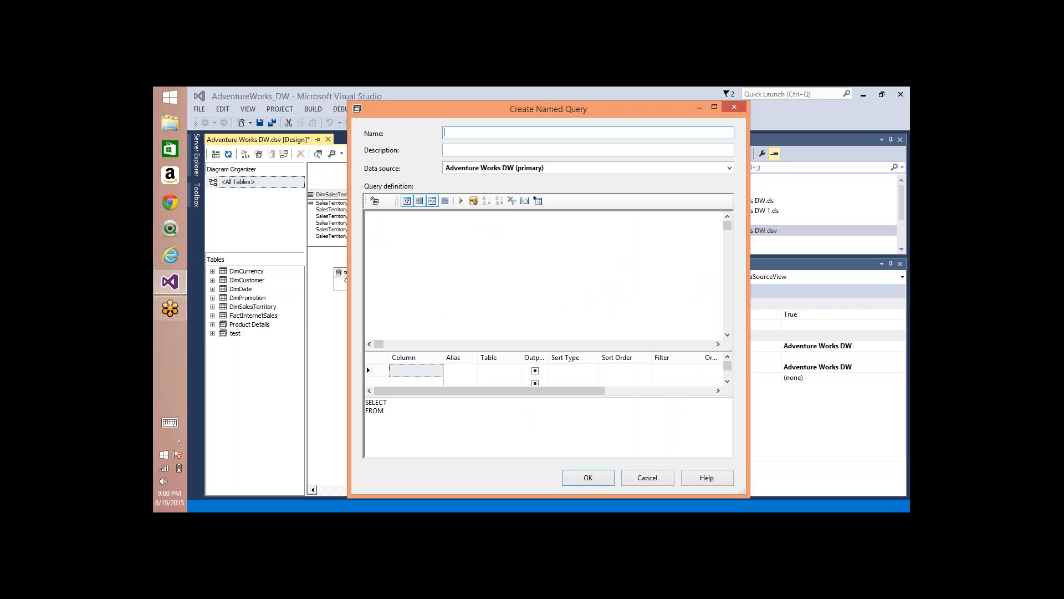
type("hard")
Step: Try to define the hard query as "SELECT 1 as Key,'Success' as Name" without a FROM clause and run it
left_click(410, 399)
type("1")
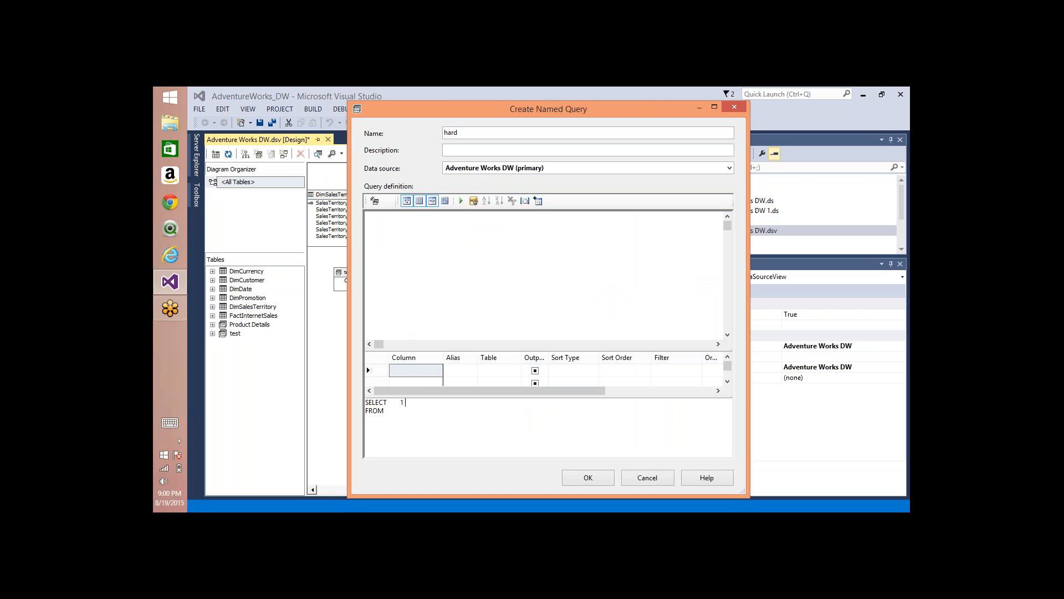
type(" as")
type(" Success")
type("Key")
type(",")
type("'")
key("End")
type("' as Name")
key("shift+Right")
key("shift+Right")
key("shift+Right")
key("shift+Right")
key("Delete")
type("union")
key("BackSpace")
key("BackSpace")
key("BackSpace")
key("BackSpace")
key("BackSpace")
left_click(461, 201)
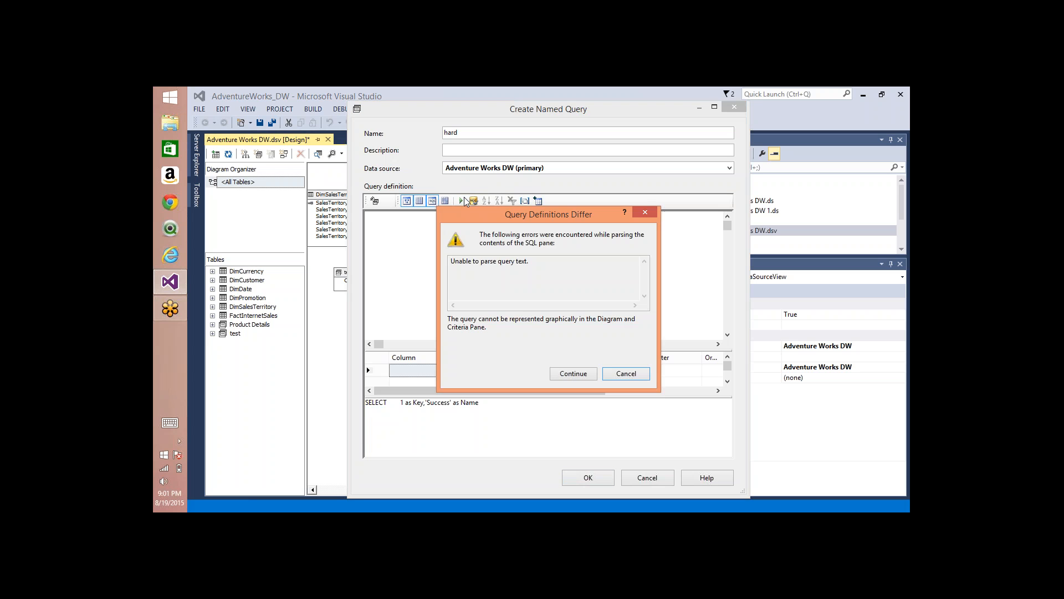
left_click(618, 373)
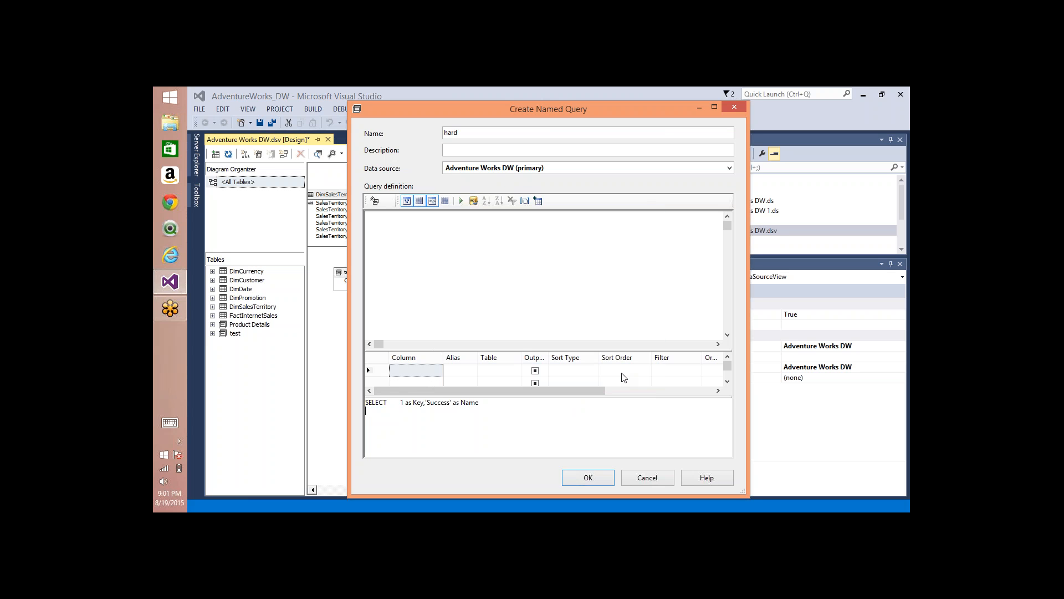
Step: Replace the default query text with "select 1 as Key,'Success' as Name" and try to run it
left_click_drag(417, 419, 338, 374)
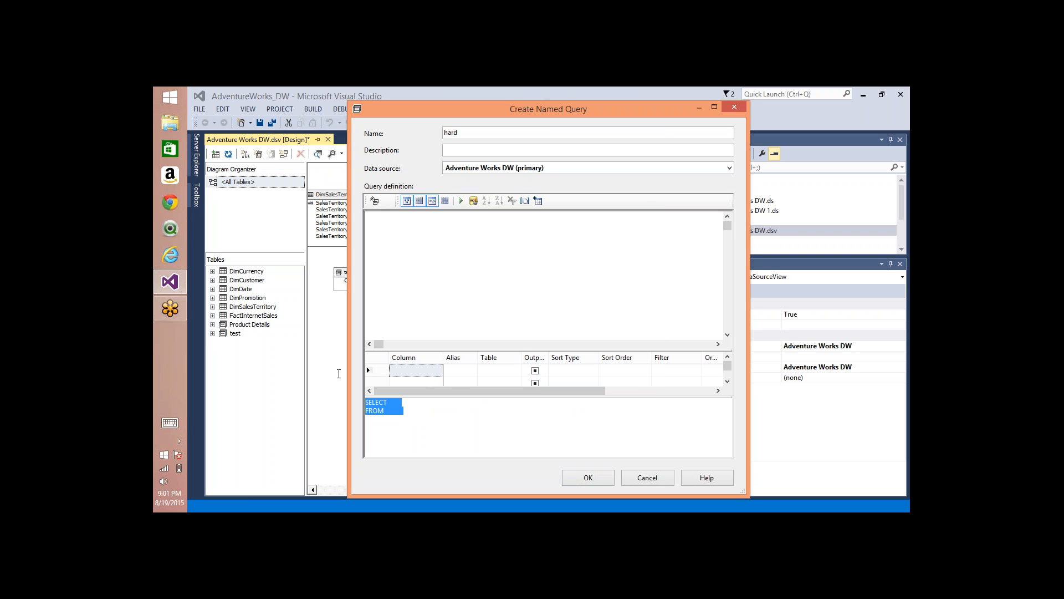
type("select 1 ")
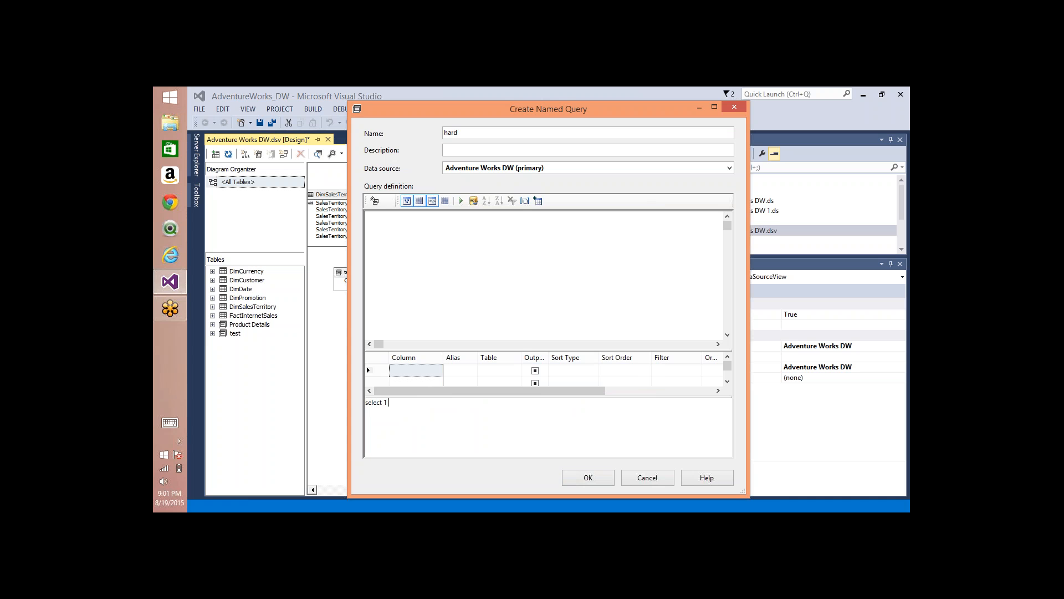
type("as Key,'Success' as Name")
left_click(460, 202)
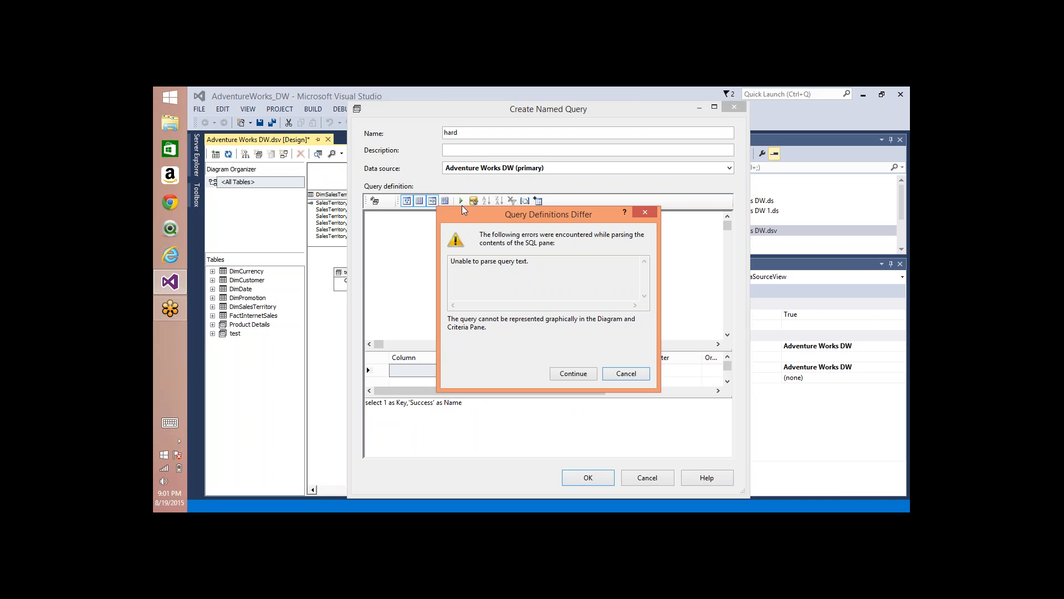
left_click(573, 374)
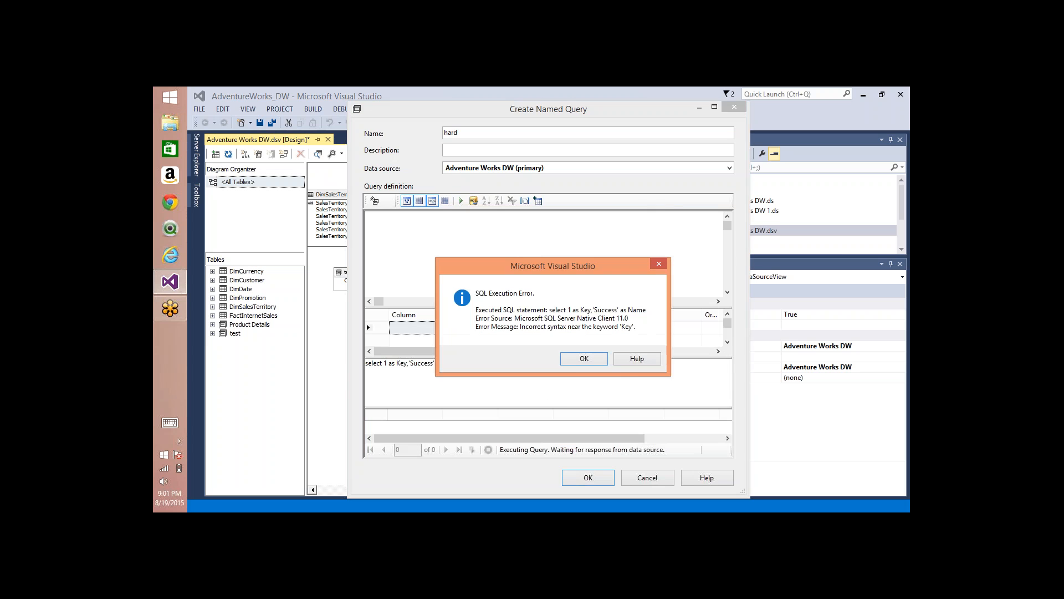
left_click(584, 363)
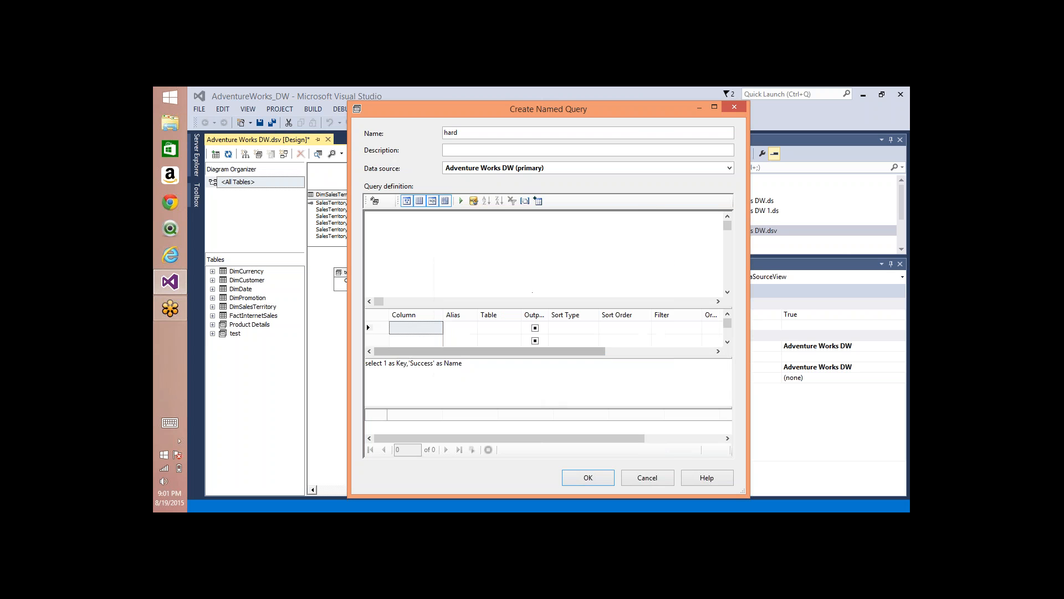
Step: Try to run the hard query with "from dimproduct" added to its end
left_click(480, 371)
type("from ")
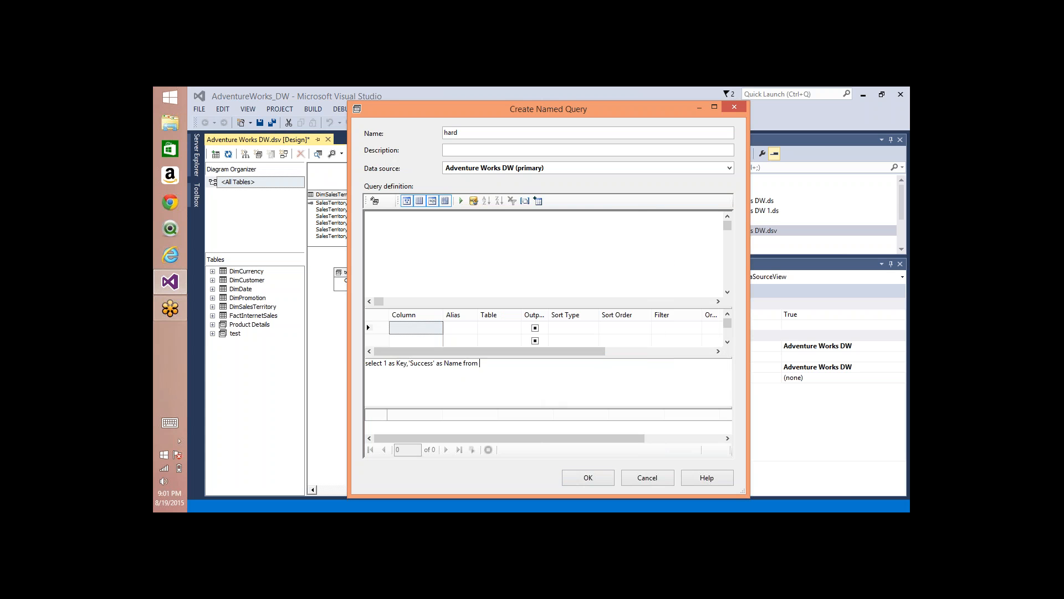
type("dimproduct")
left_click(462, 202)
left_click(614, 350)
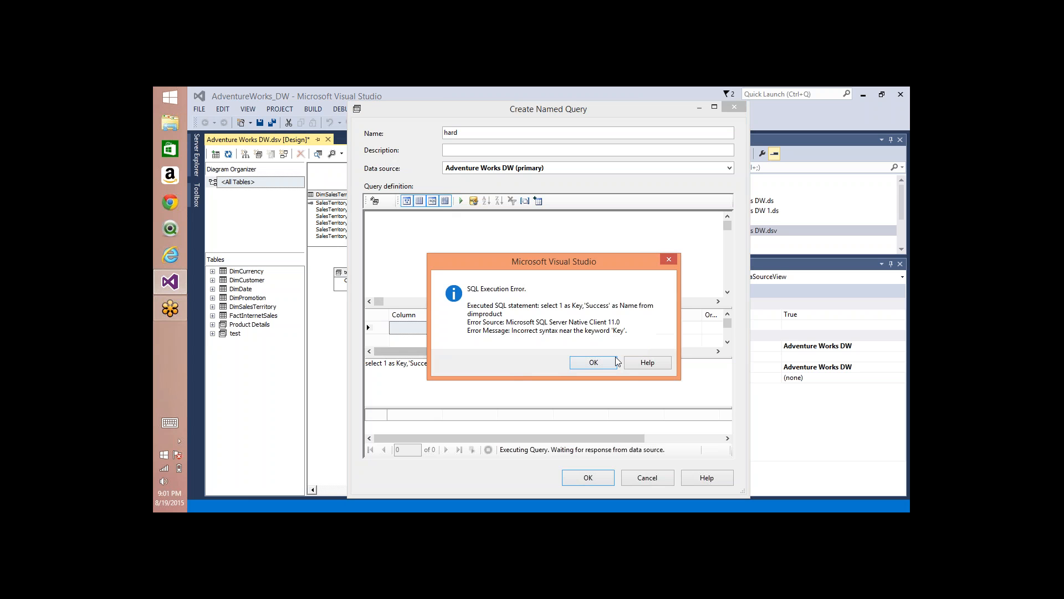
left_click(579, 361)
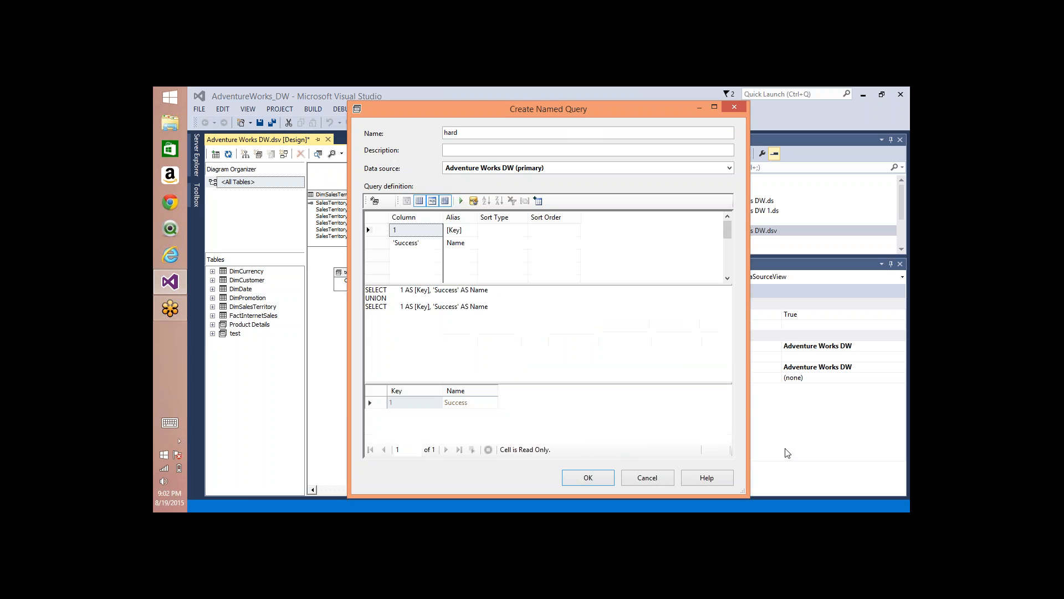
Step: Change the second SELECT of the union to return key 2 and 'Failure', run the query and save it
left_click(496, 306)
key("BackSpace")
type("2")
double_click(449, 306)
double_click(449, 306)
type("Failuer")
key("BackSpace")
key("BackSpace")
type("re")
left_click(462, 201)
left_click(588, 477)
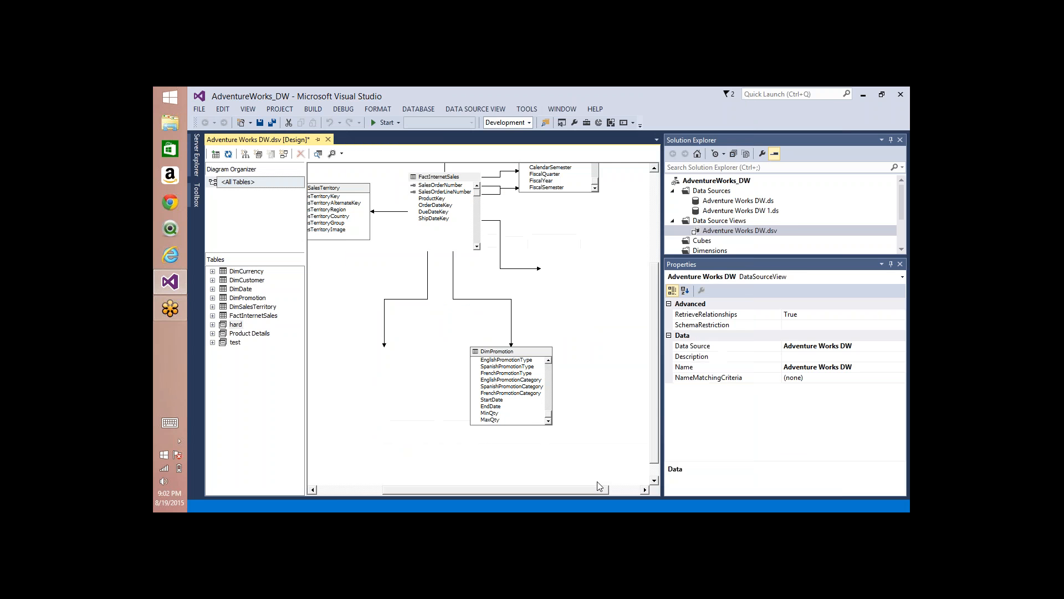
Step: Place the hard query in the free space below DimCustomer and explore its data
left_click_drag(474, 314, 577, 347)
right_click(577, 346)
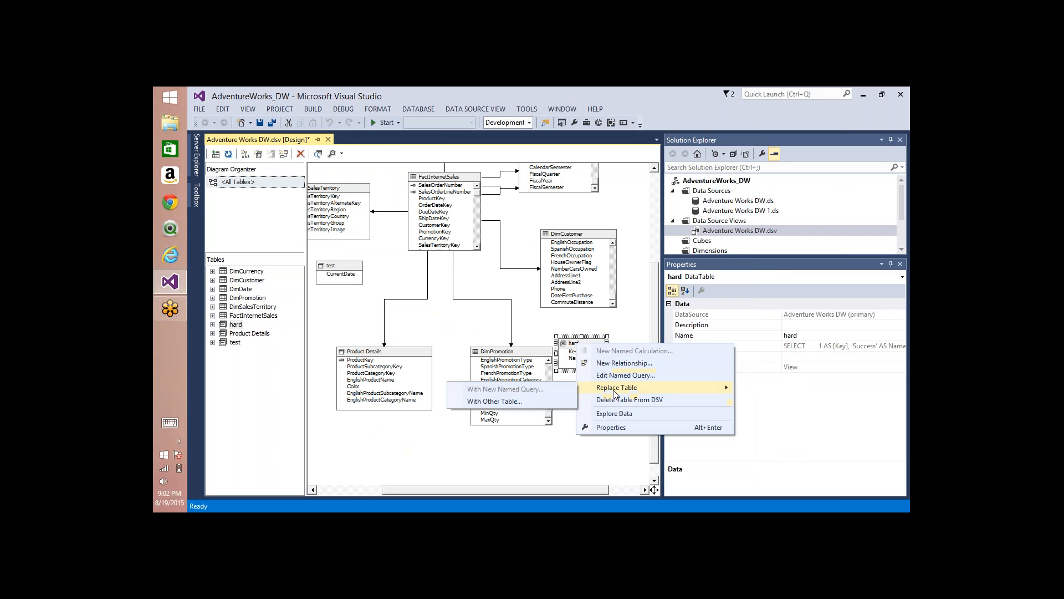
left_click(619, 412)
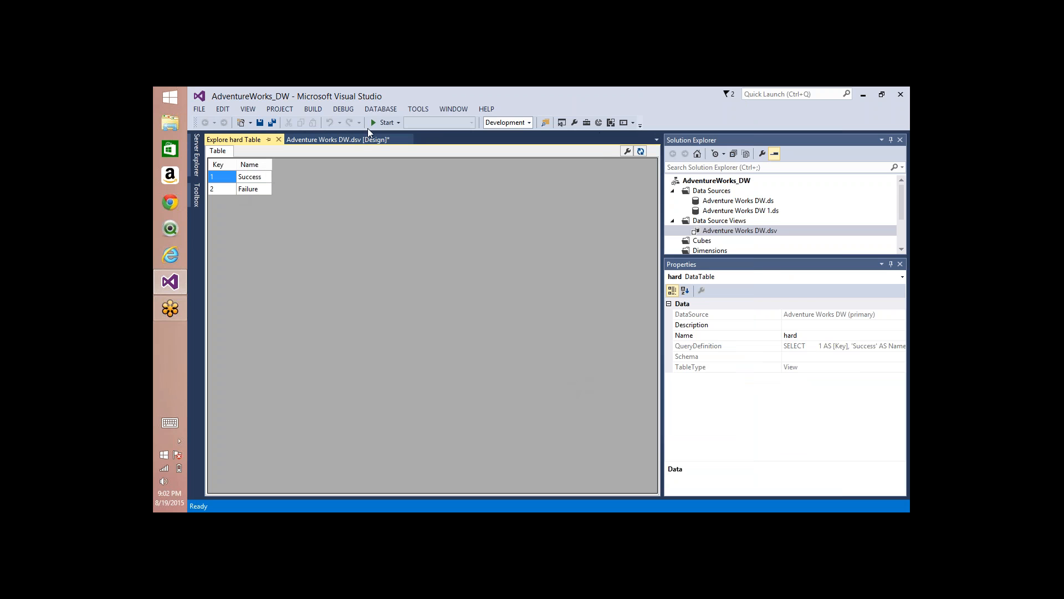
left_click(278, 139)
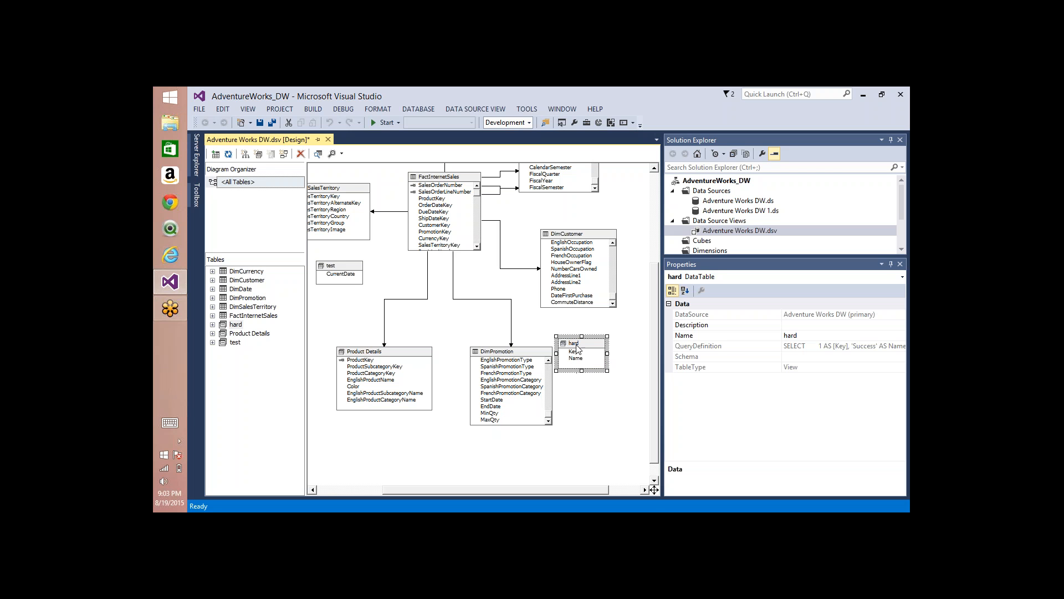
Step: Inspect the Name column of the hard query and the commands available for DimCustomer's SpanishOccupation, HouseOwnerFlag and EnglishOccupation columns
left_click(575, 359)
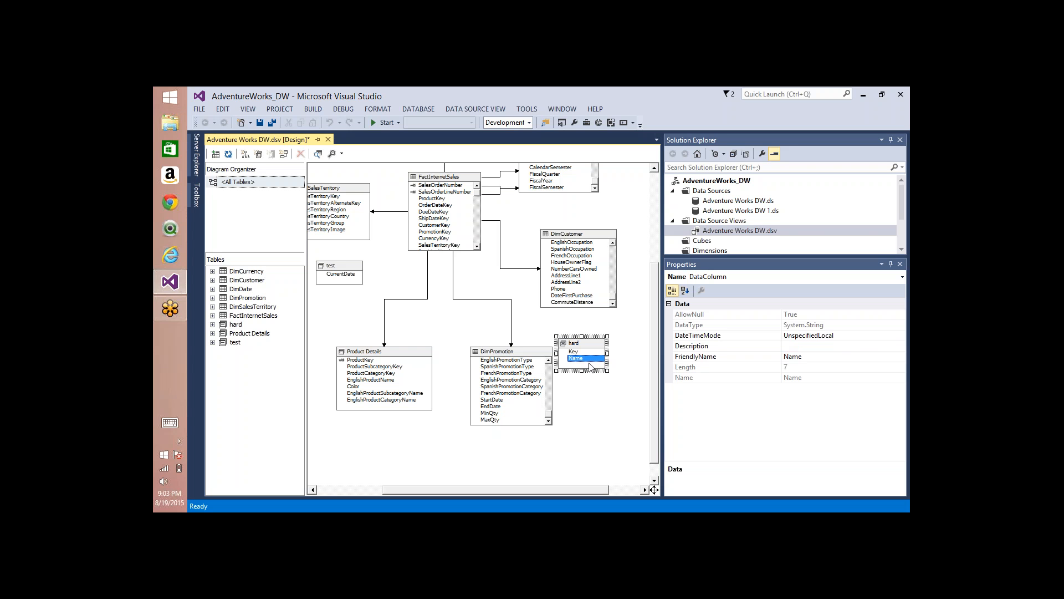
left_click(583, 346)
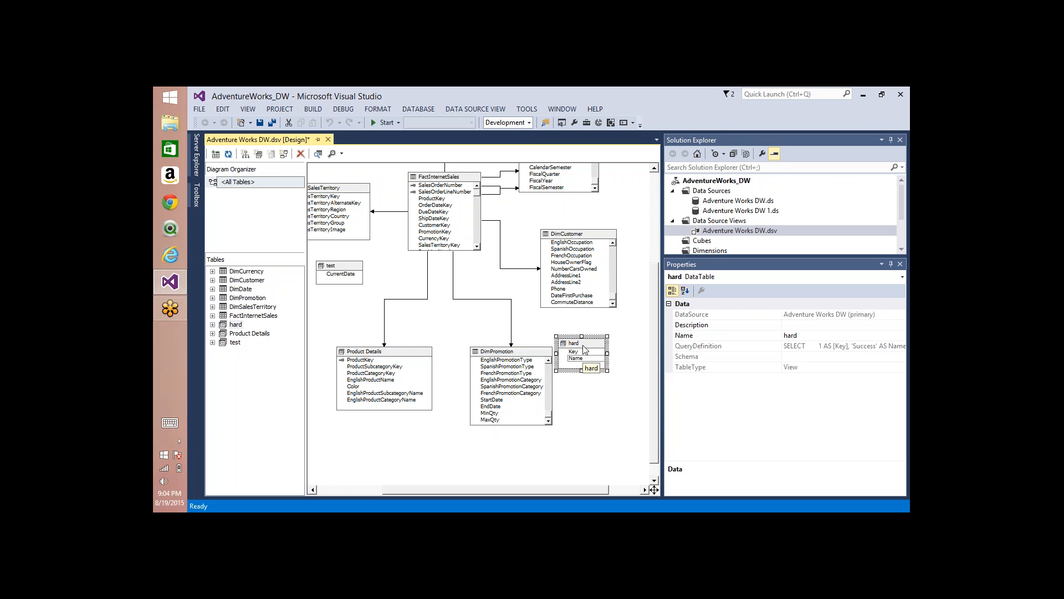
left_click(582, 236)
right_click(576, 248)
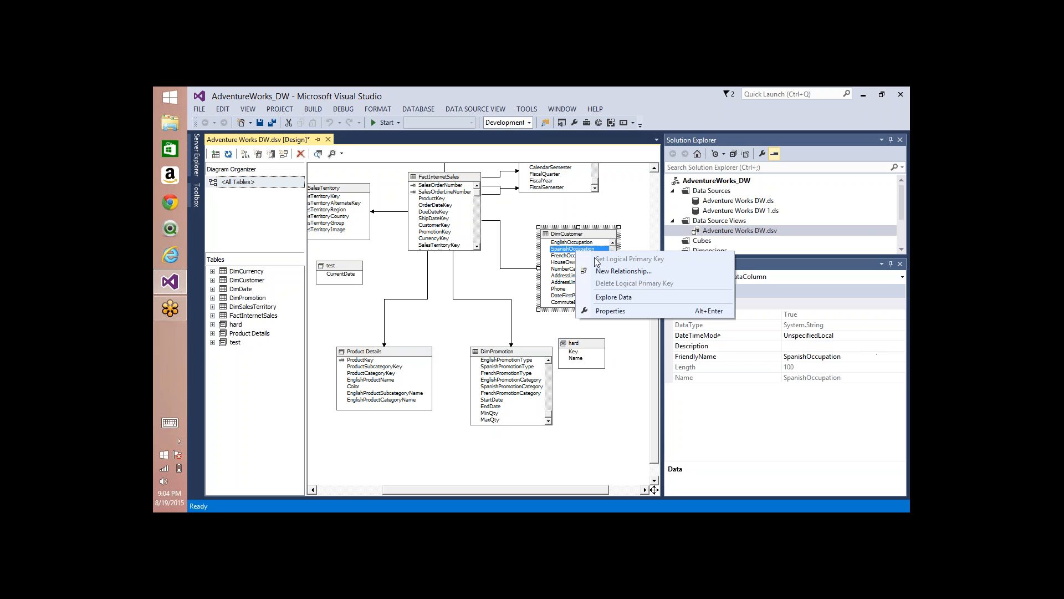
right_click(561, 264)
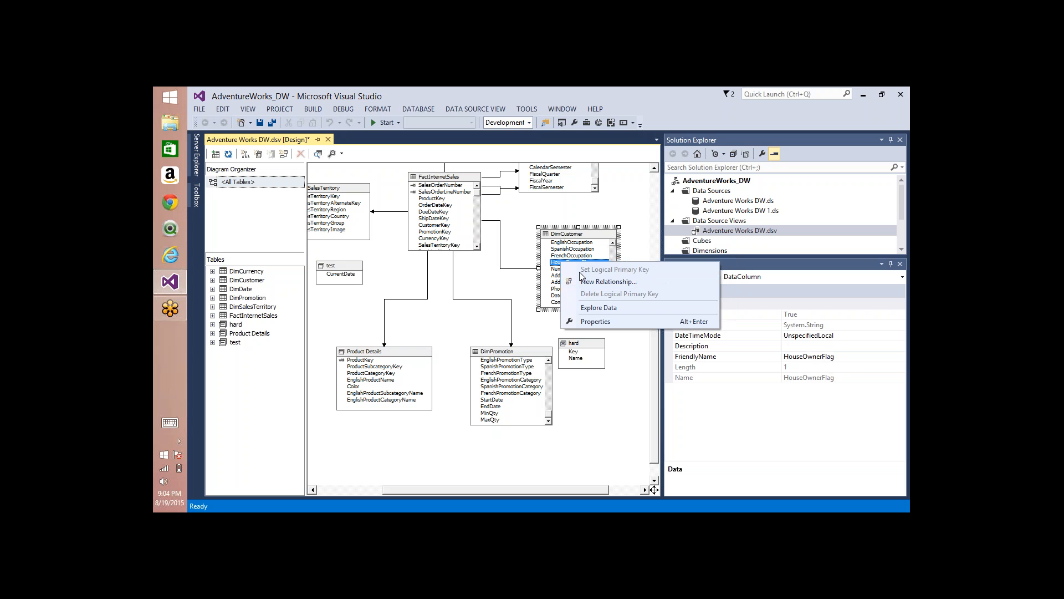
left_click(569, 245)
right_click(566, 244)
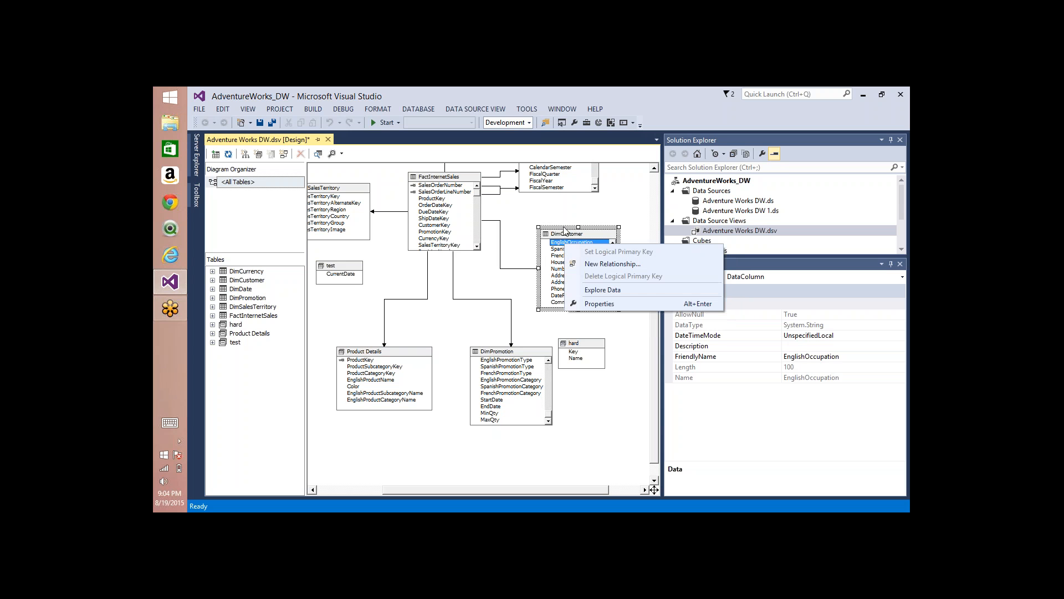
left_click(808, 455)
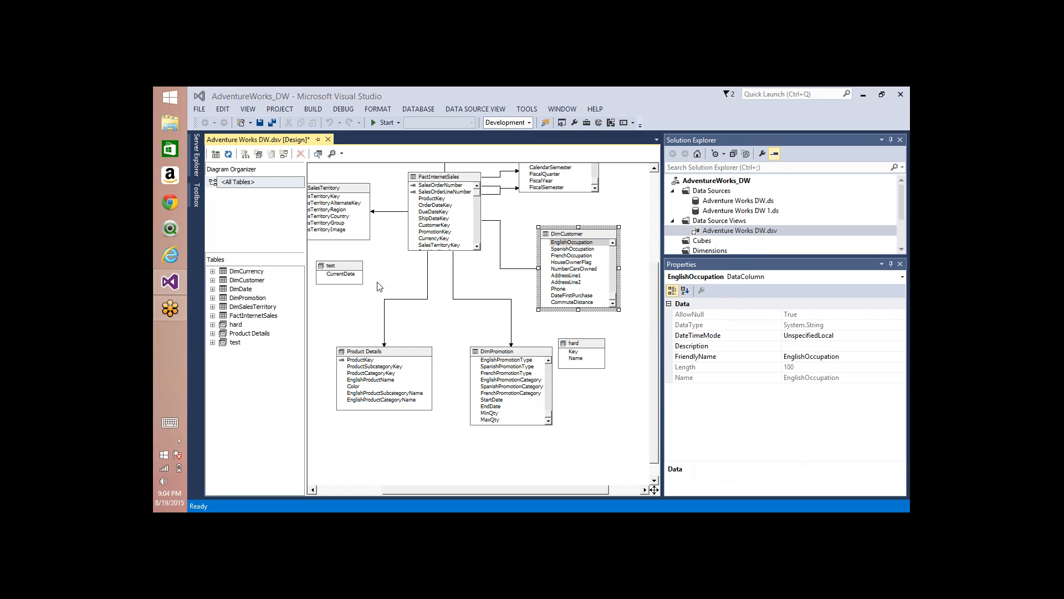
Step: Review the tables available for and included in the data source view without changing the selection
right_click(392, 272)
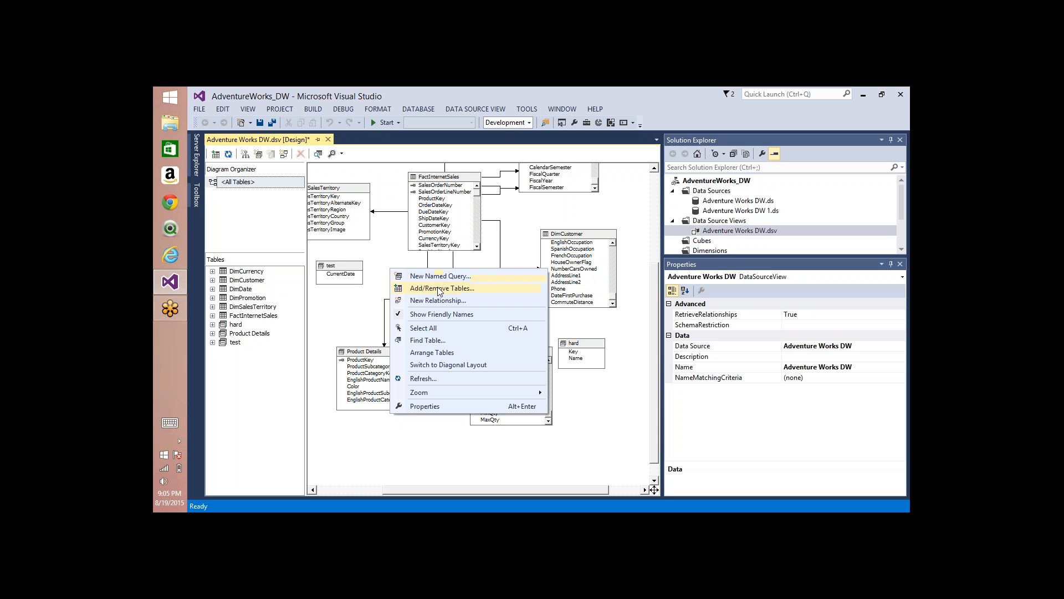
left_click(439, 289)
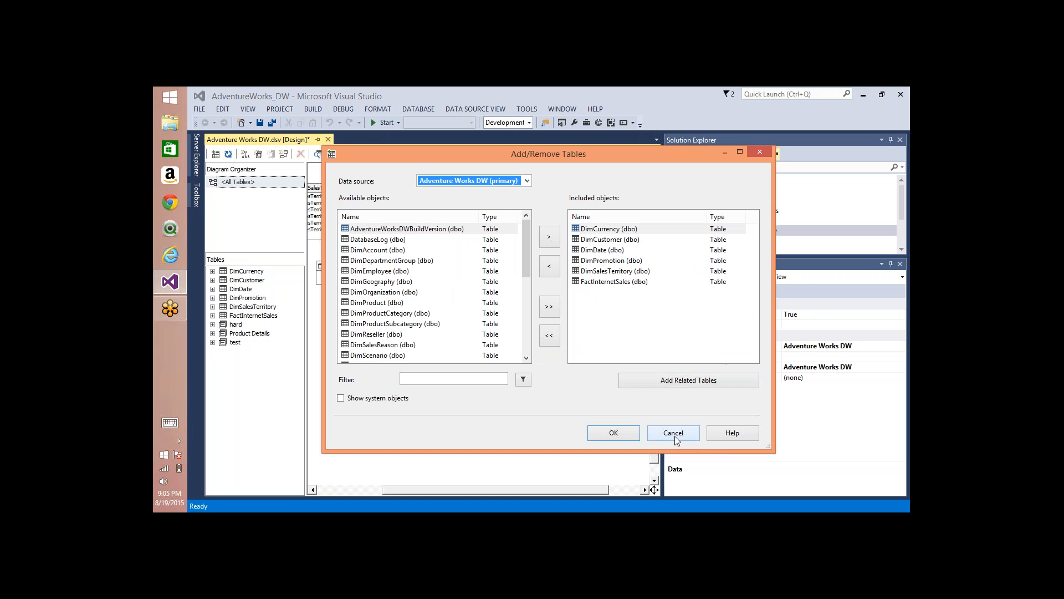
left_click(675, 435)
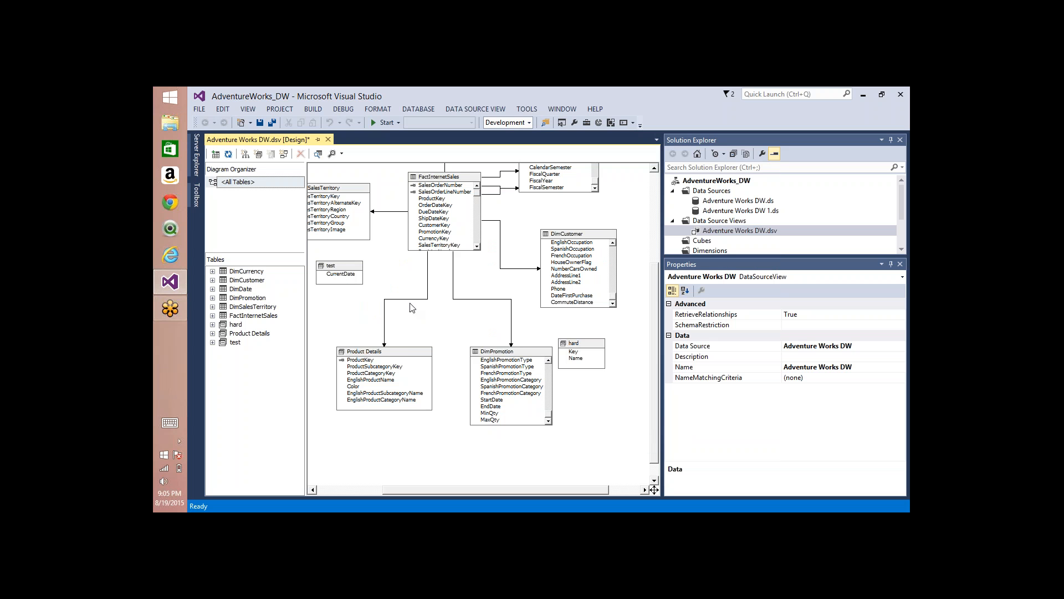
Step: Delete the relationship between FactInternetSales and DimCustomer from the diagram
right_click(396, 269)
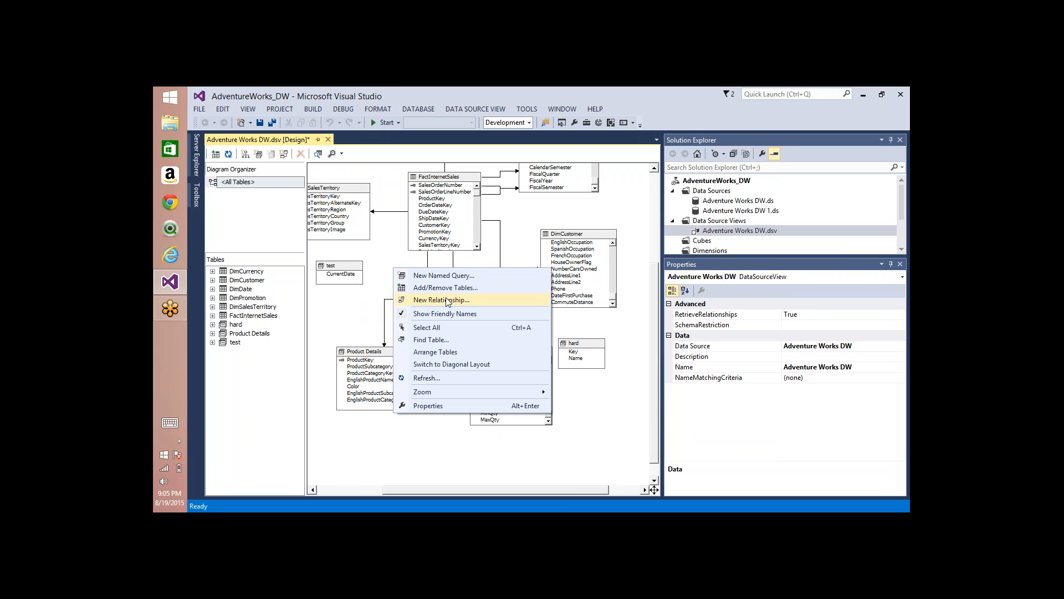
left_click(522, 237)
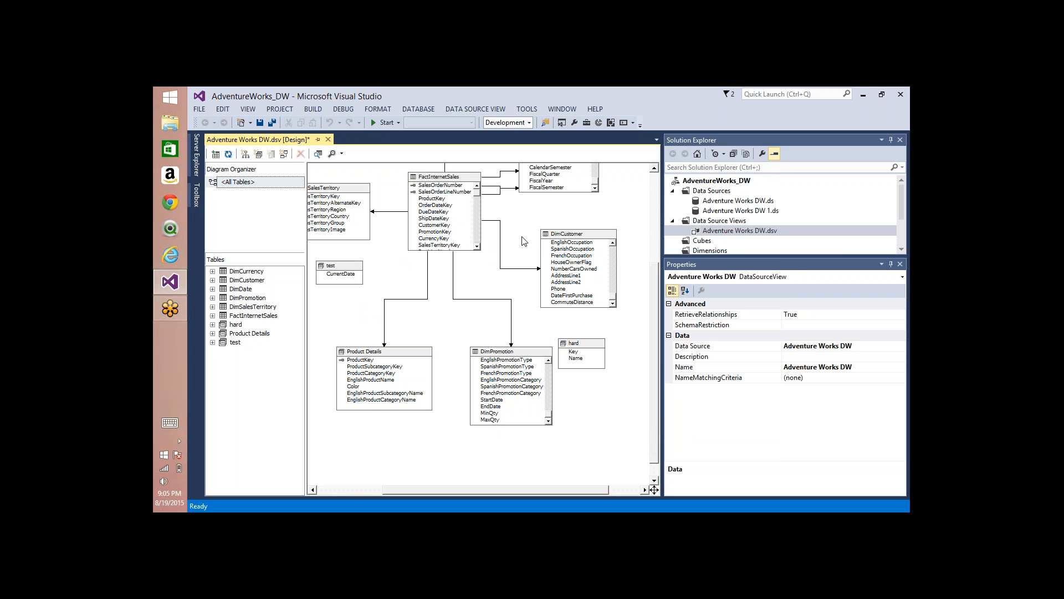
left_click(506, 241)
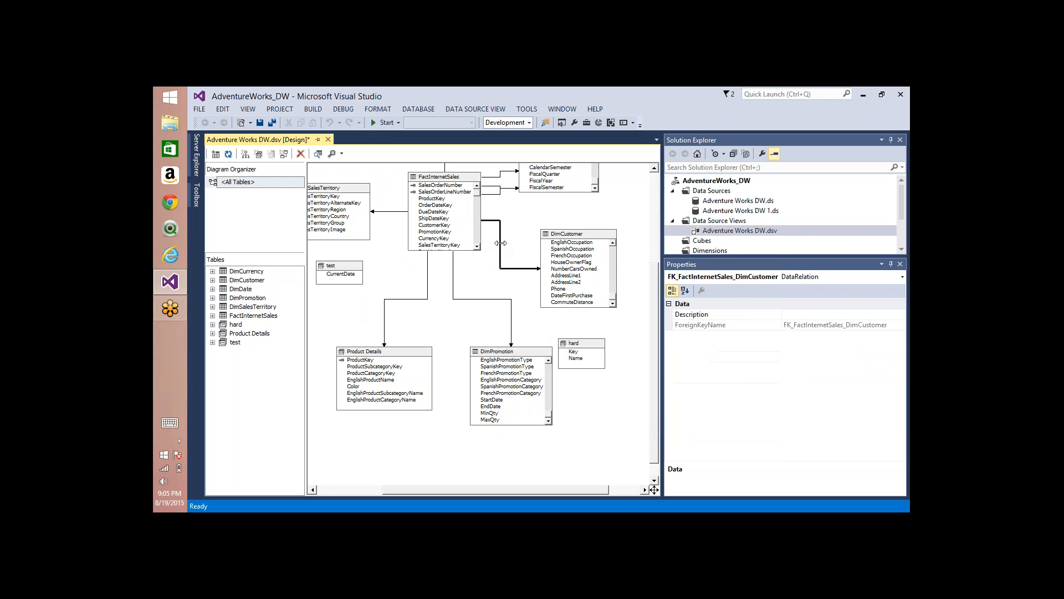
key("Delete")
key("Return")
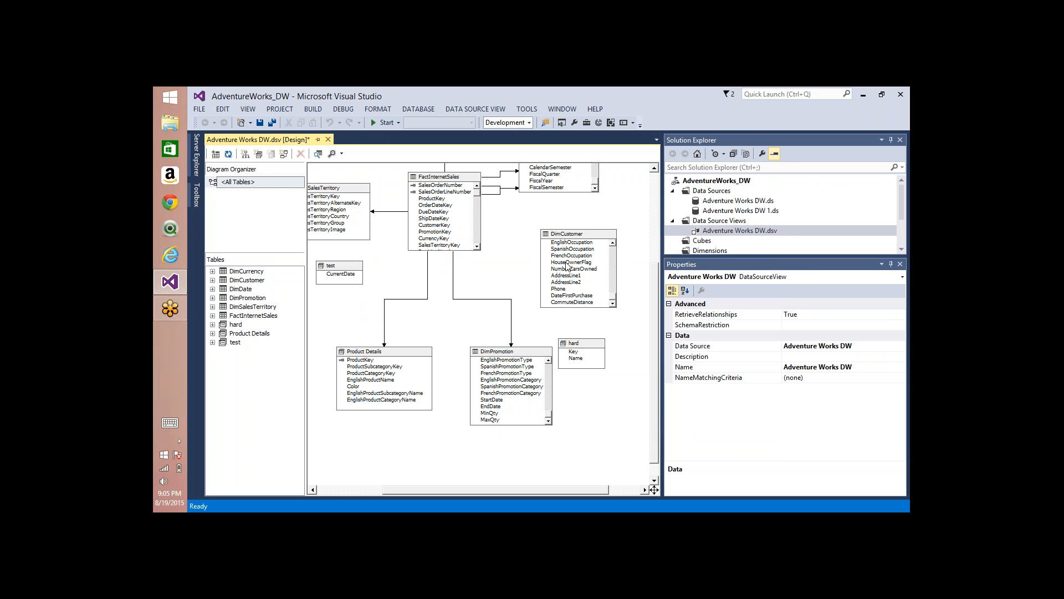
Step: Examine the relationship commands available for the diagram background, FactInternetSales' ShipDateKey column and the FactInternetSales table
left_click(436, 205)
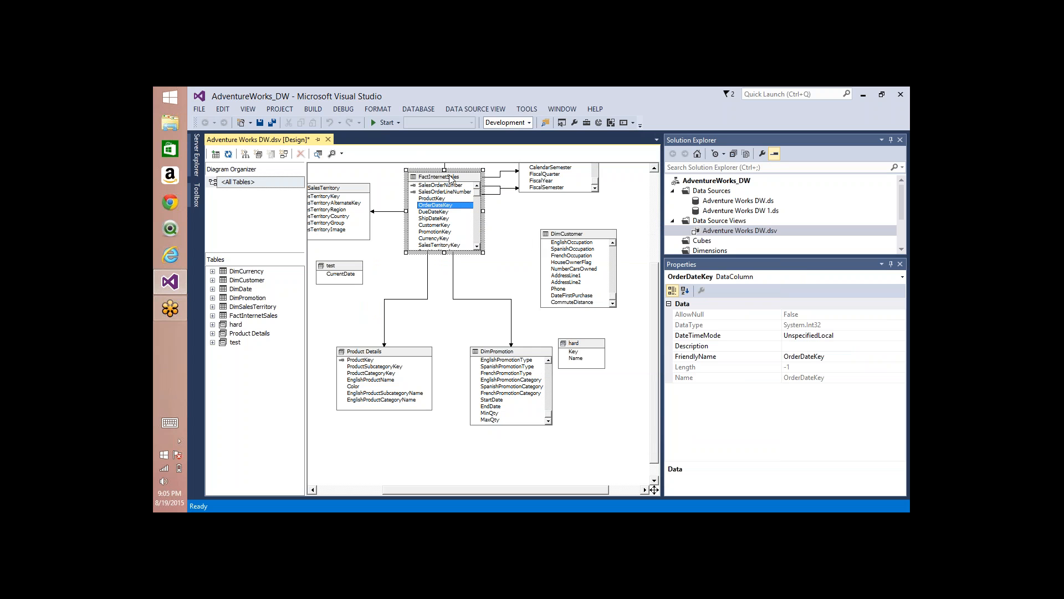
left_click(475, 193)
left_click(575, 235)
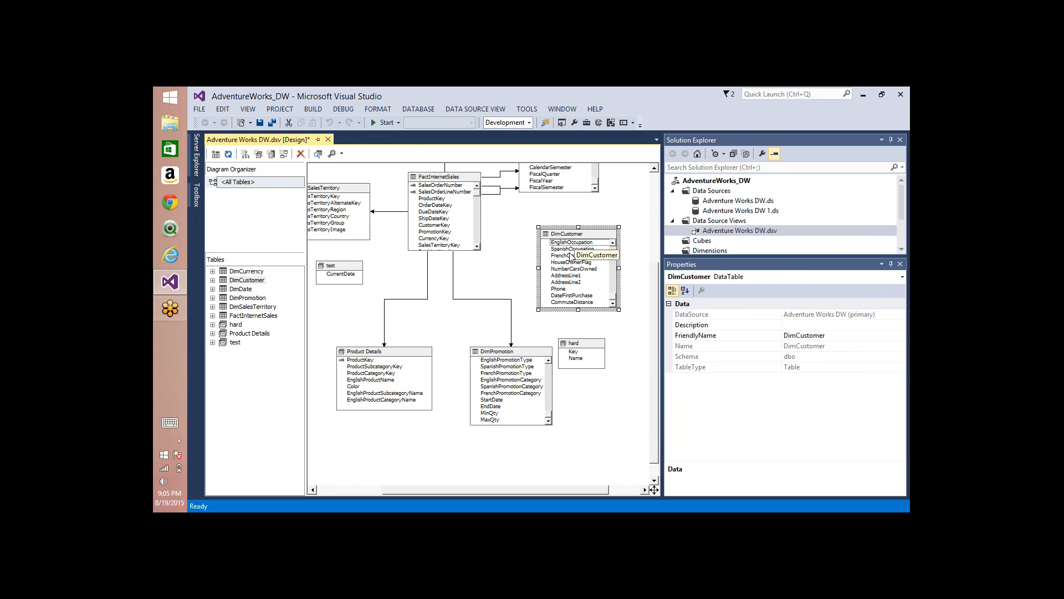
left_click(437, 225)
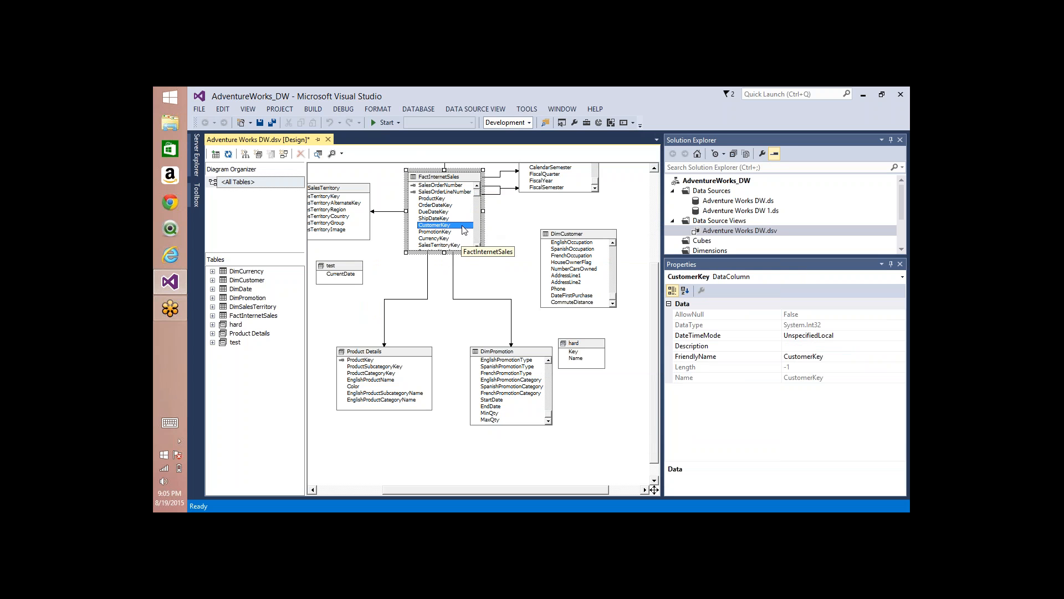
right_click(524, 220)
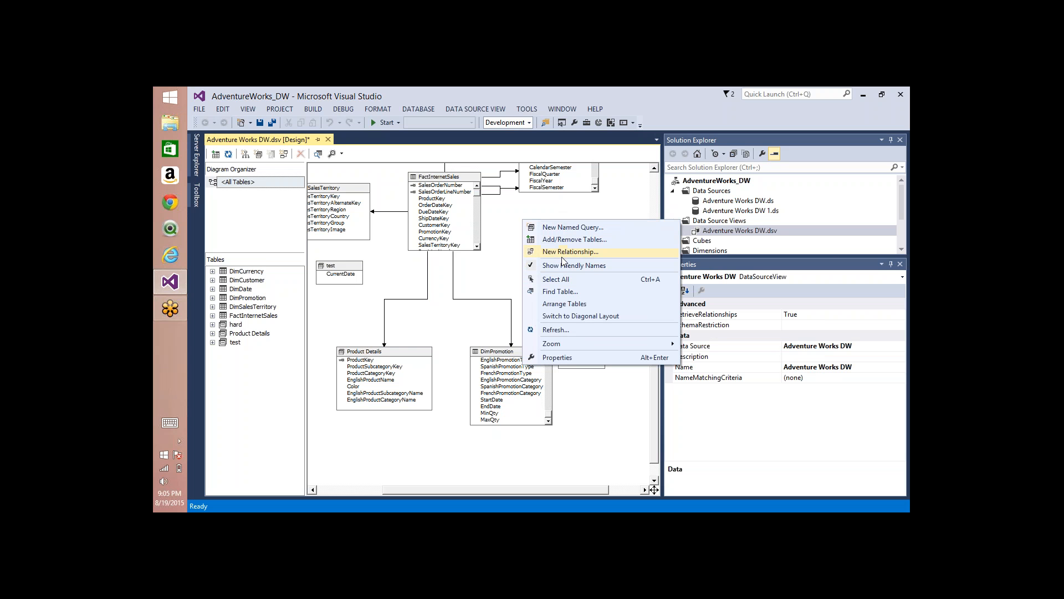
right_click(443, 219)
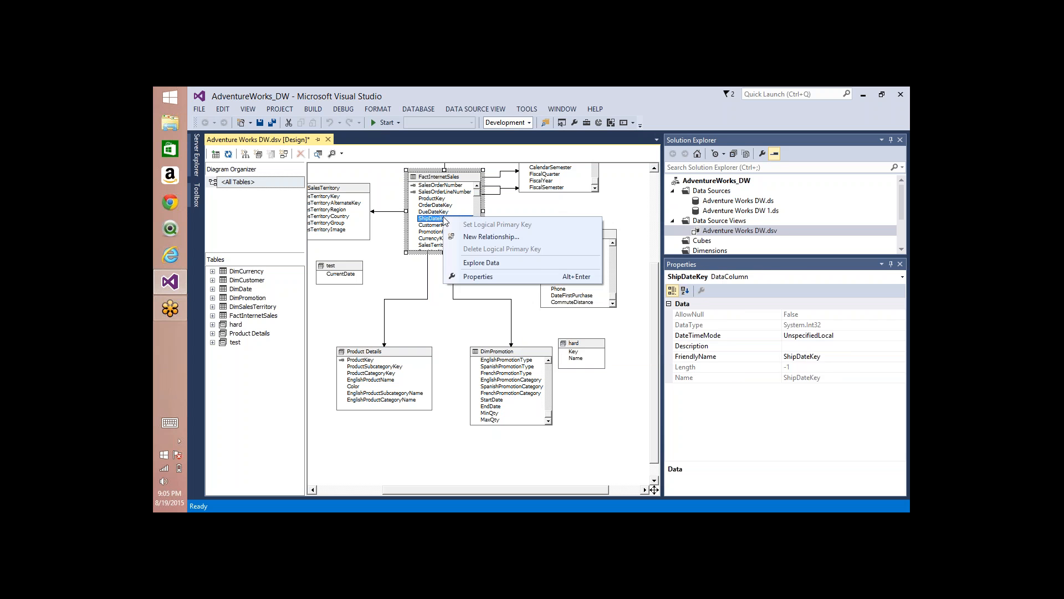
left_click(443, 177)
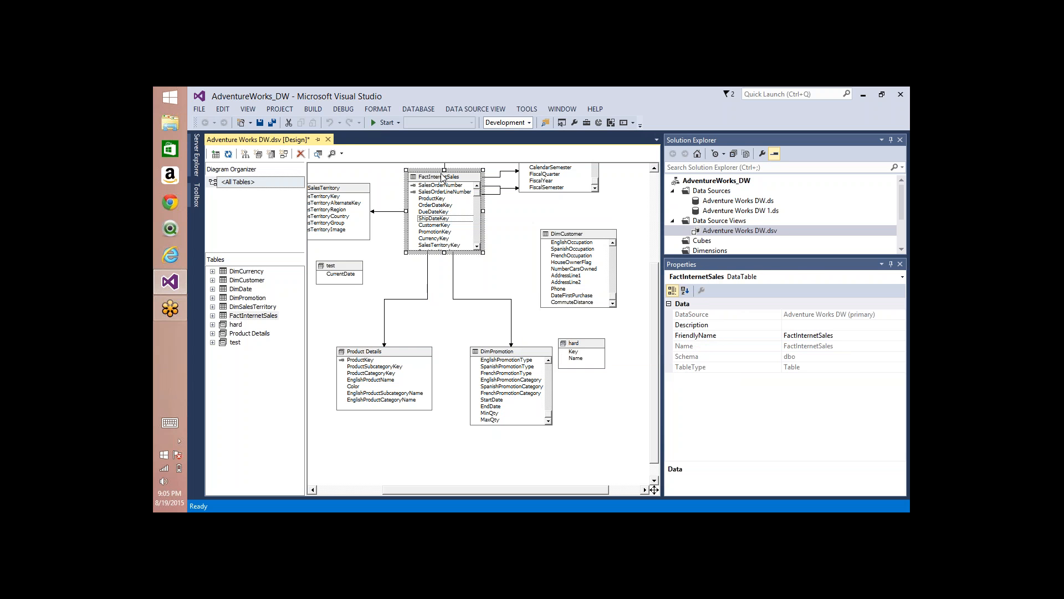
right_click(442, 177)
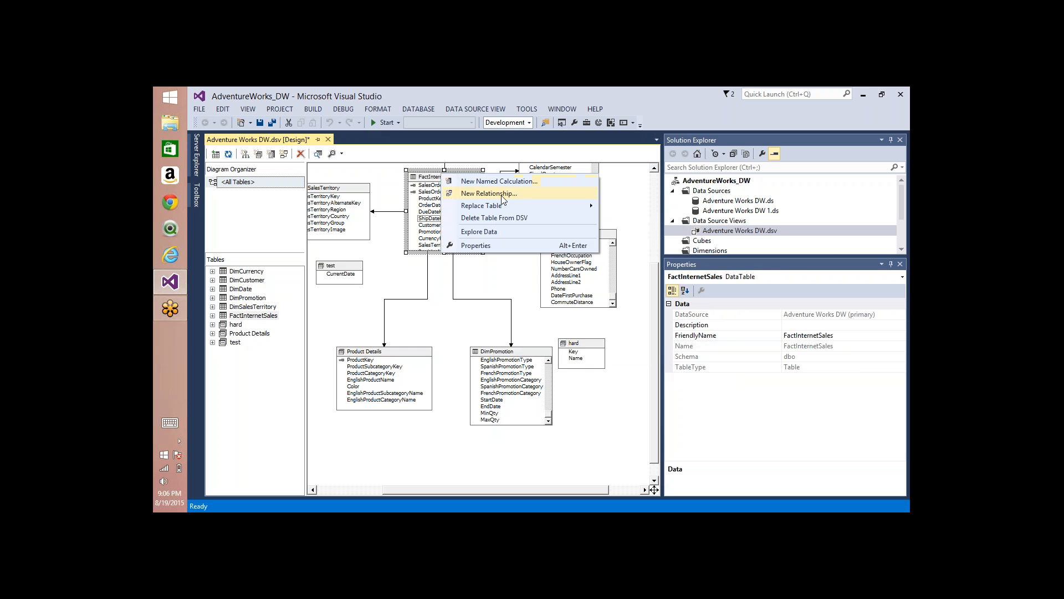
mouse_move(526, 206)
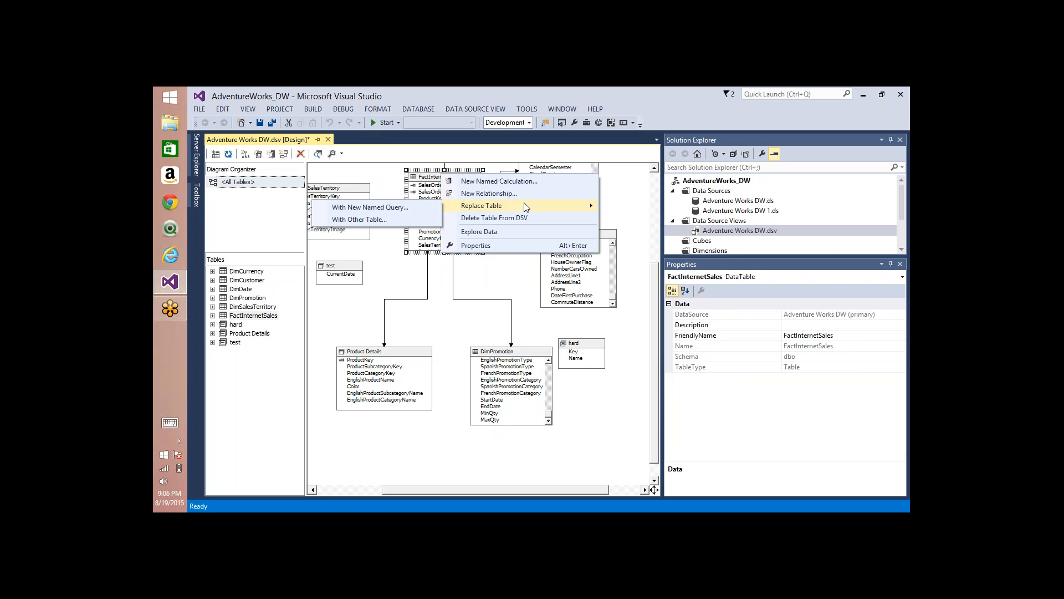
left_click(620, 204)
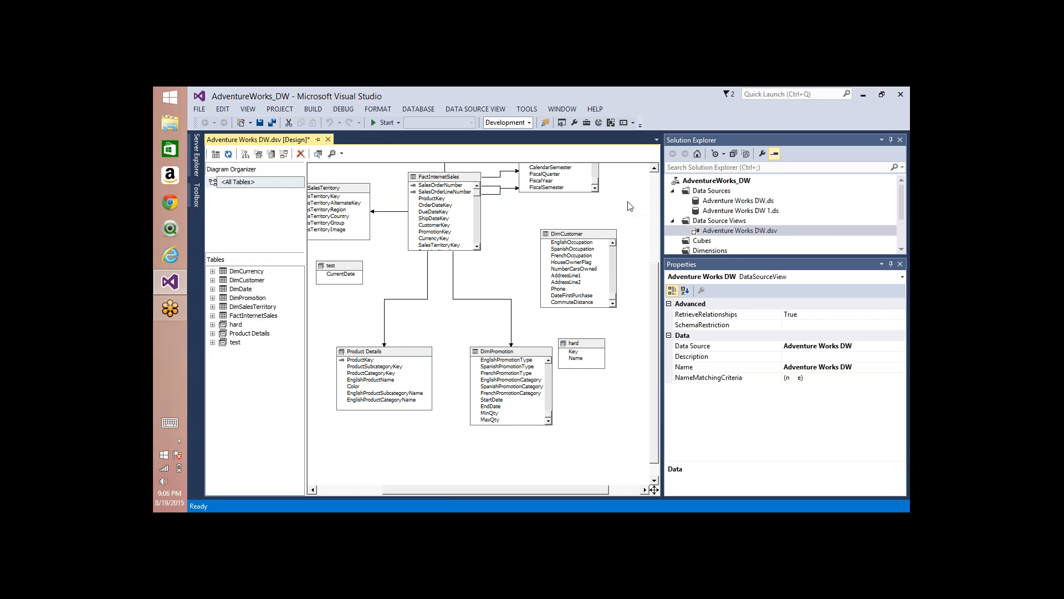
right_click(519, 209)
left_click(567, 242)
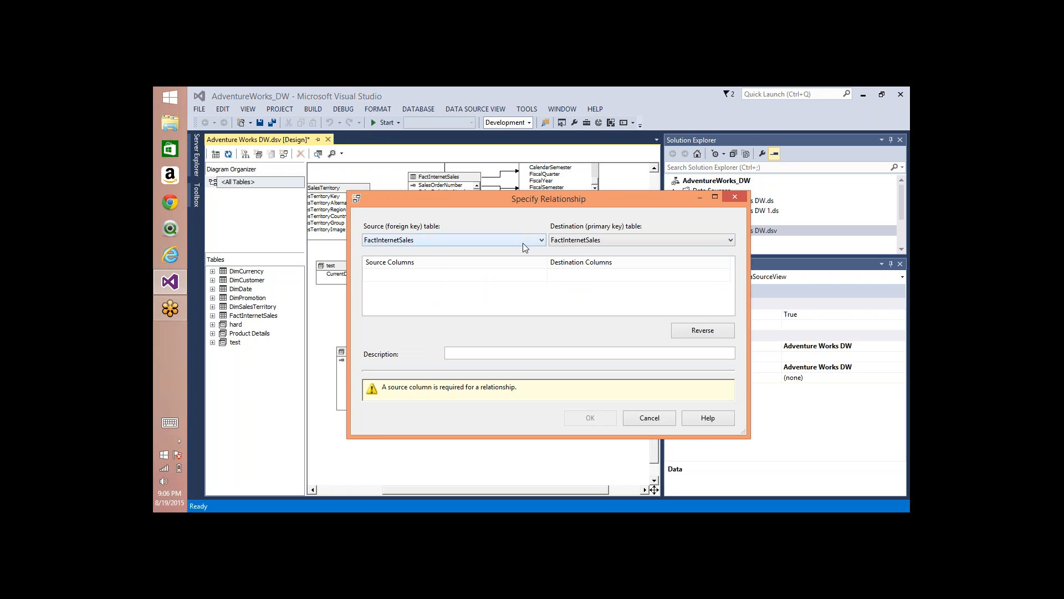
left_click(413, 245)
left_click(580, 243)
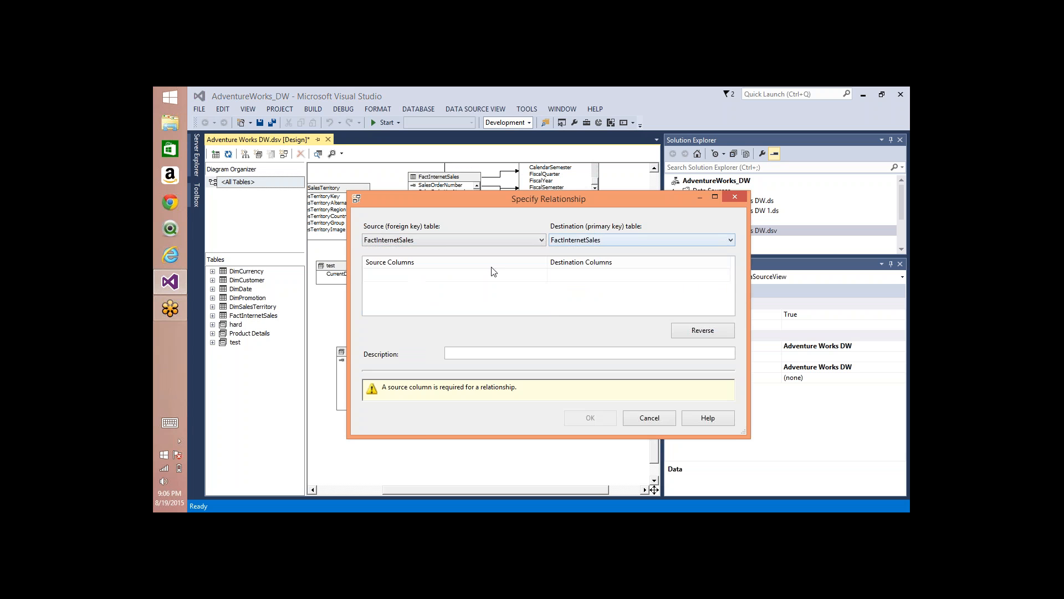
left_click(608, 276)
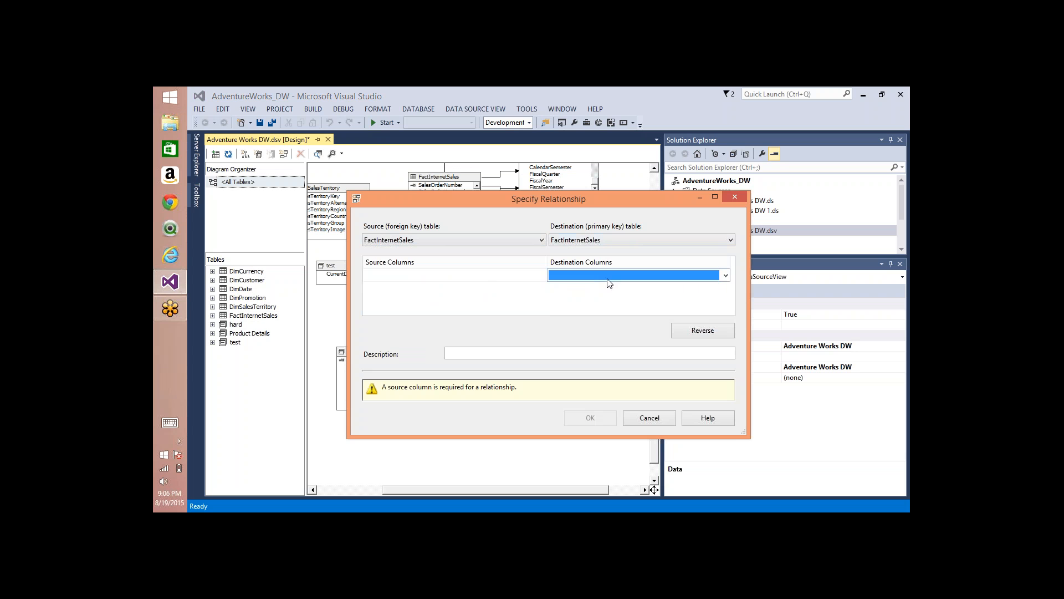
left_click(666, 419)
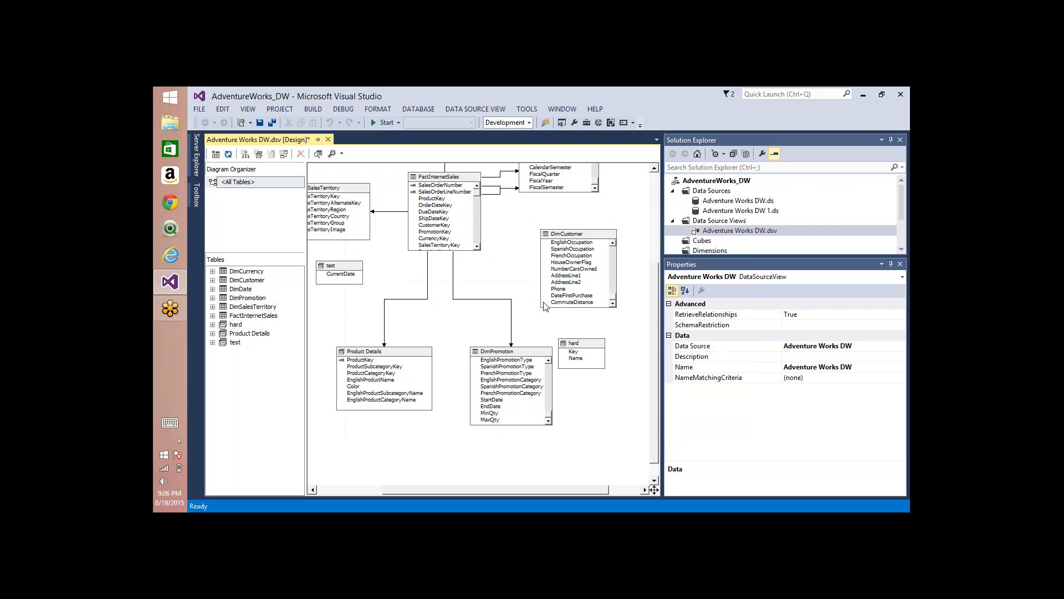
right_click(455, 179)
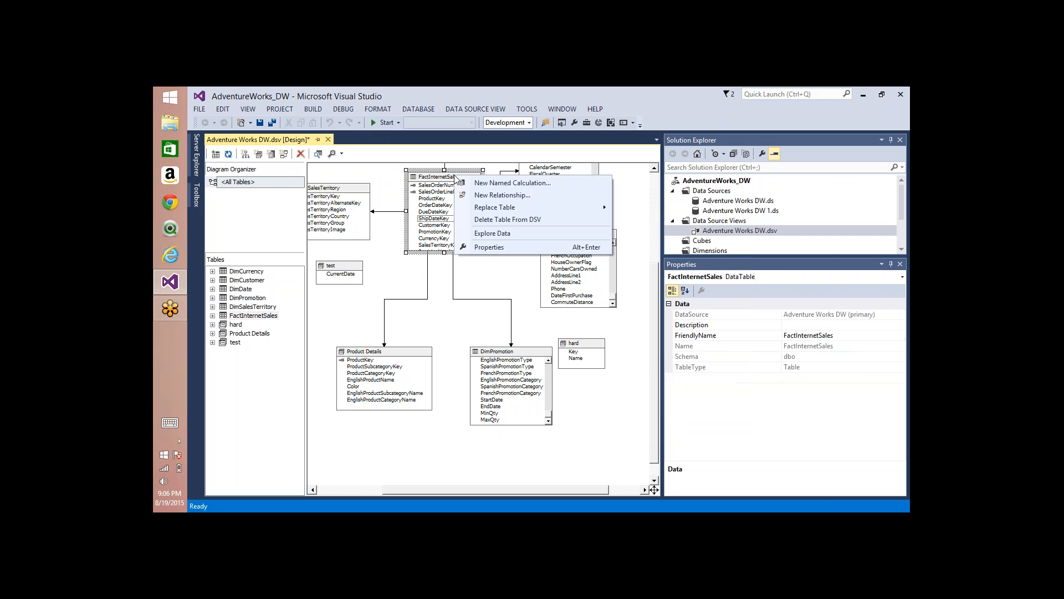
left_click(502, 195)
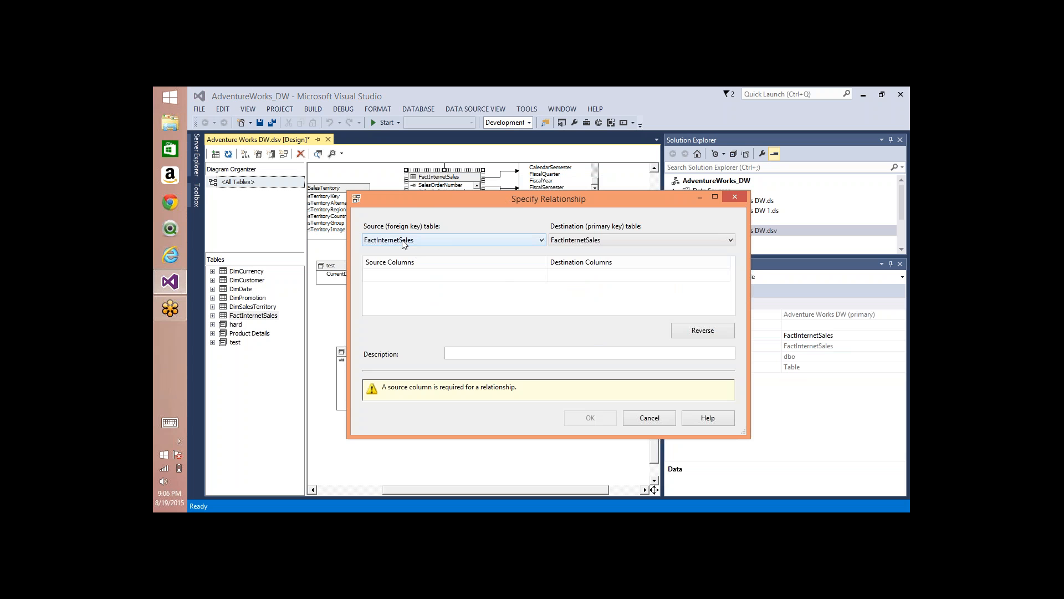
left_click(644, 423)
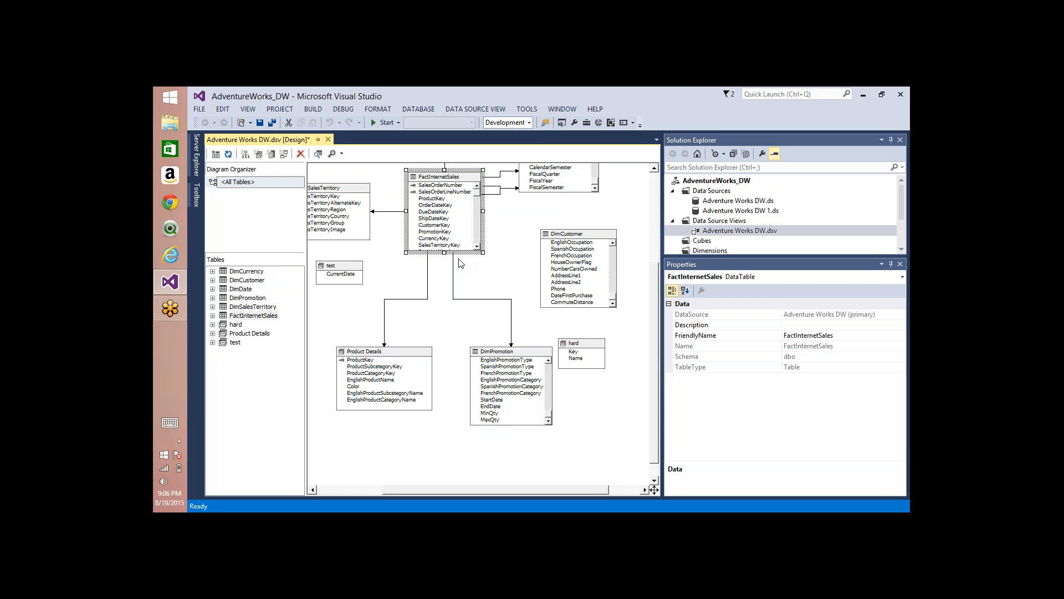
Step: Create a relationship from the CustomerKey column of FactInternetSales to the CustomerKey column of DimCustomer
right_click(432, 225)
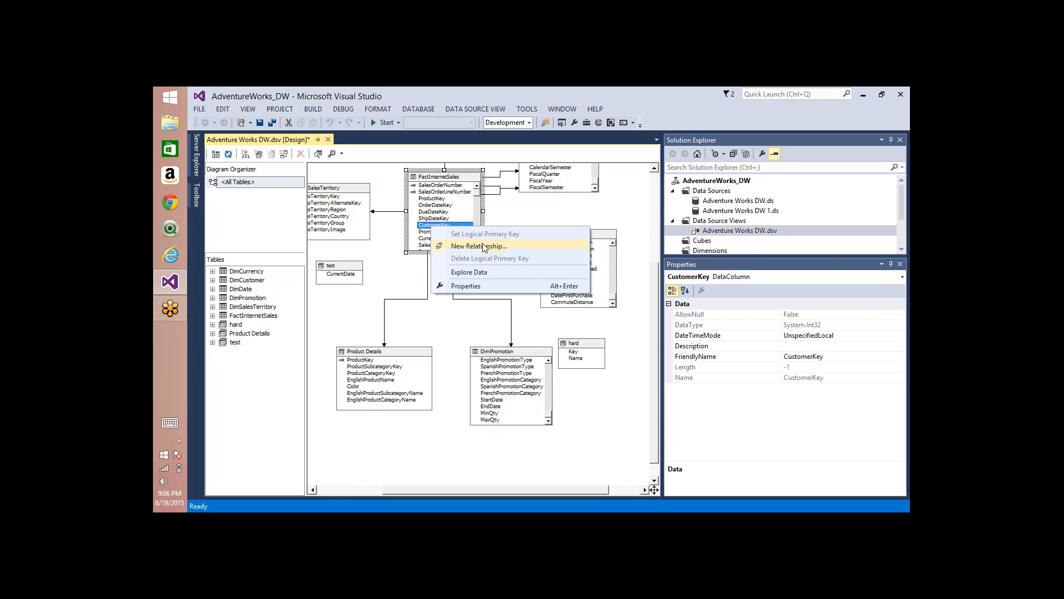
key("Escape")
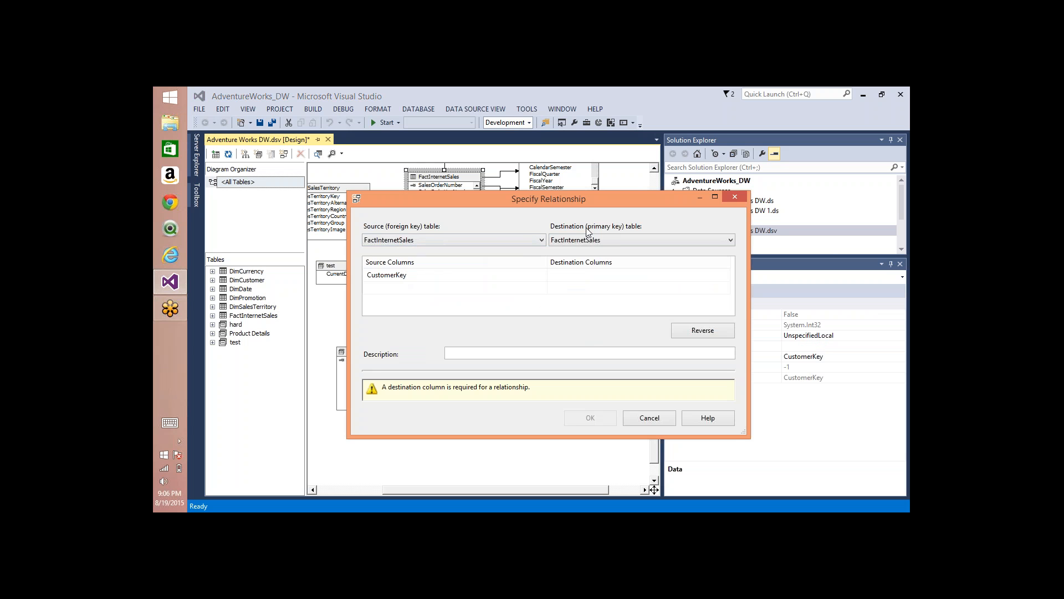
left_click(616, 239)
left_click(615, 258)
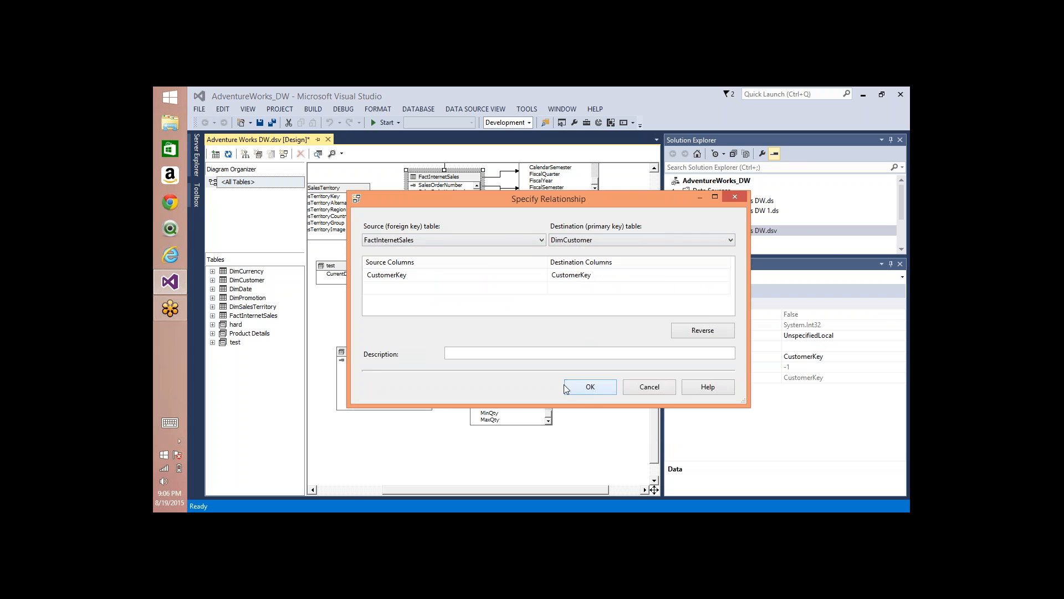
left_click(591, 388)
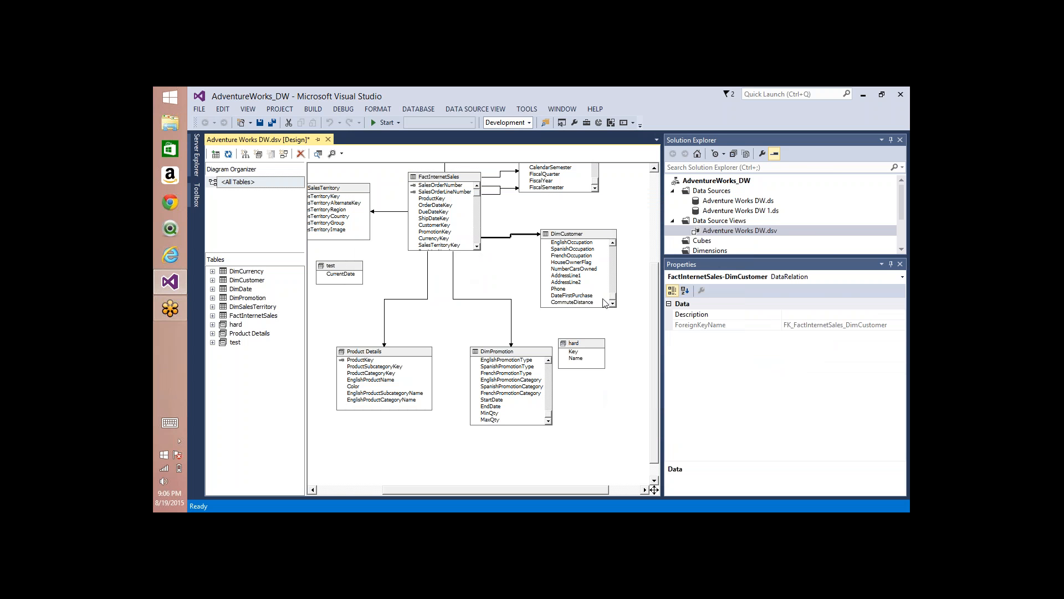
Step: Bring DimCustomer's CustomerKey column into view and delete the relationship between FactInternetSales and DimCustomer
left_click(614, 284)
scroll(616, 291, "up", 5)
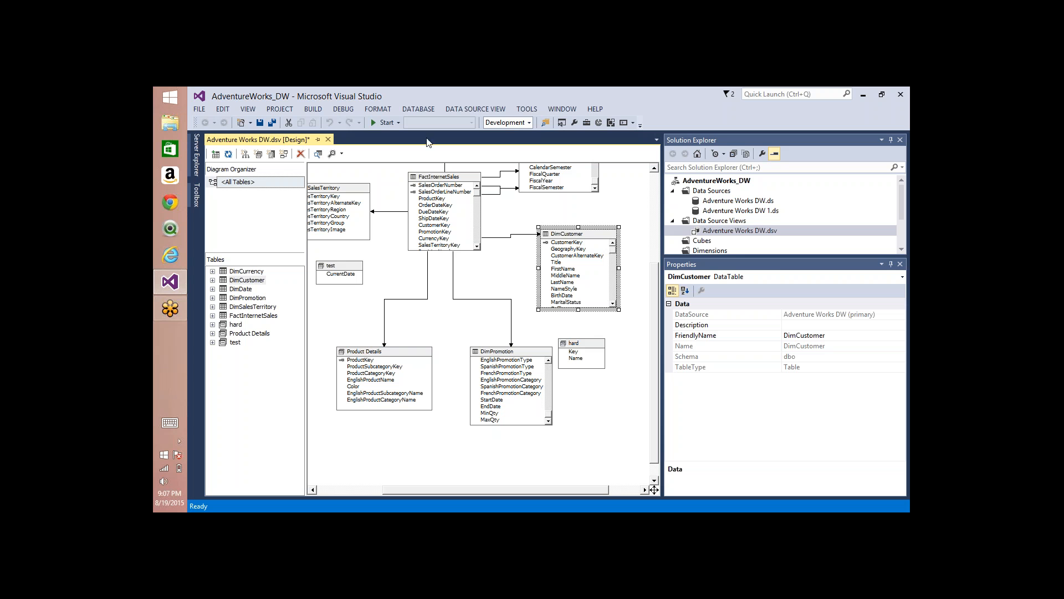
left_click(520, 234)
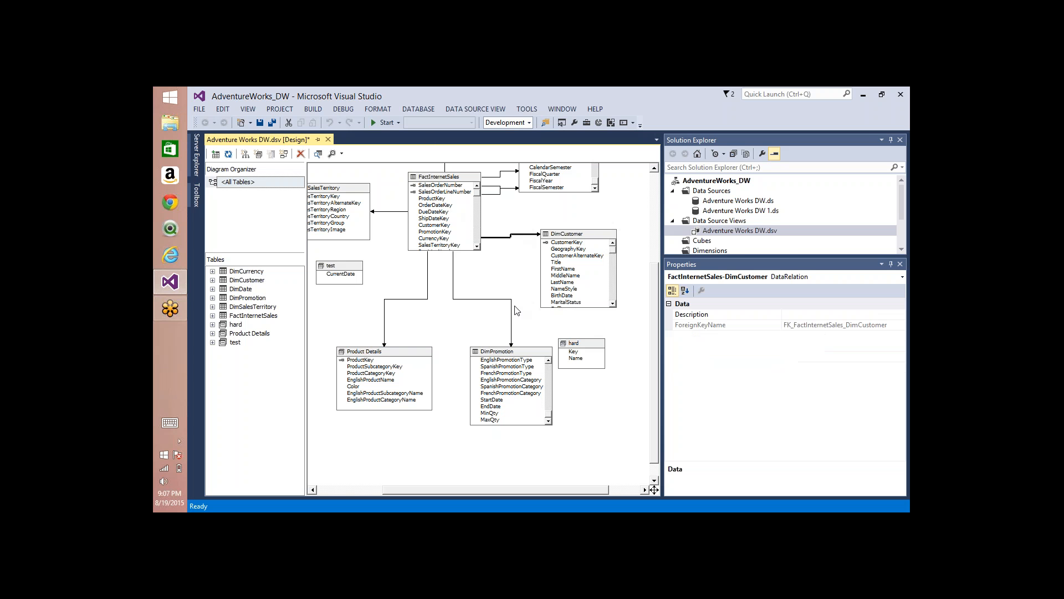
key("Delete")
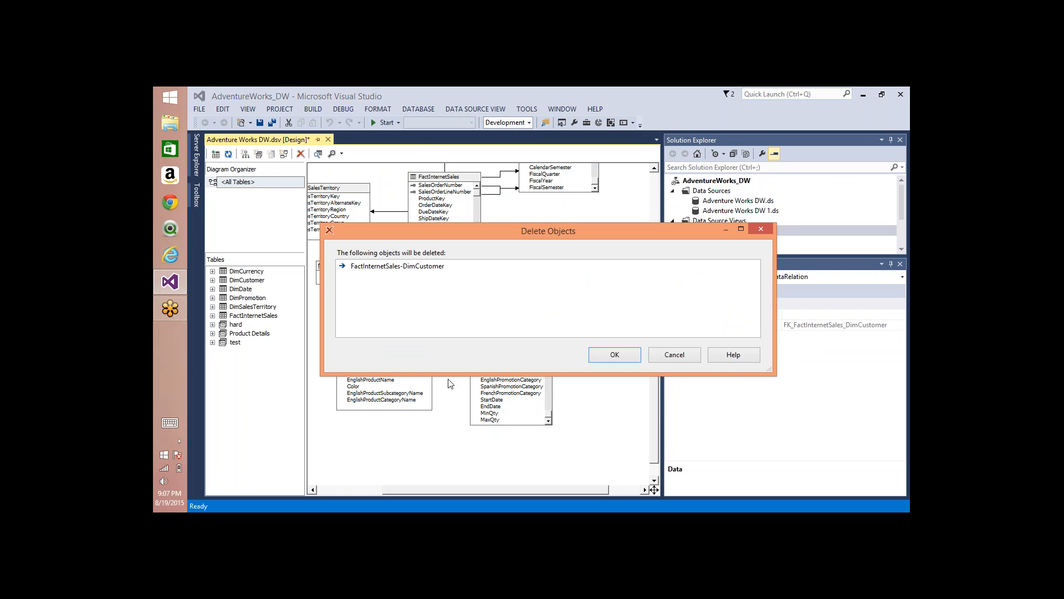
left_click(613, 352)
Step: Relate FactInternetSales' ProductKey directly to DimCustomer's CustomerKey in the diagram and inspect both columns and the relationship
left_click(435, 199)
left_click_drag(436, 202, 554, 247)
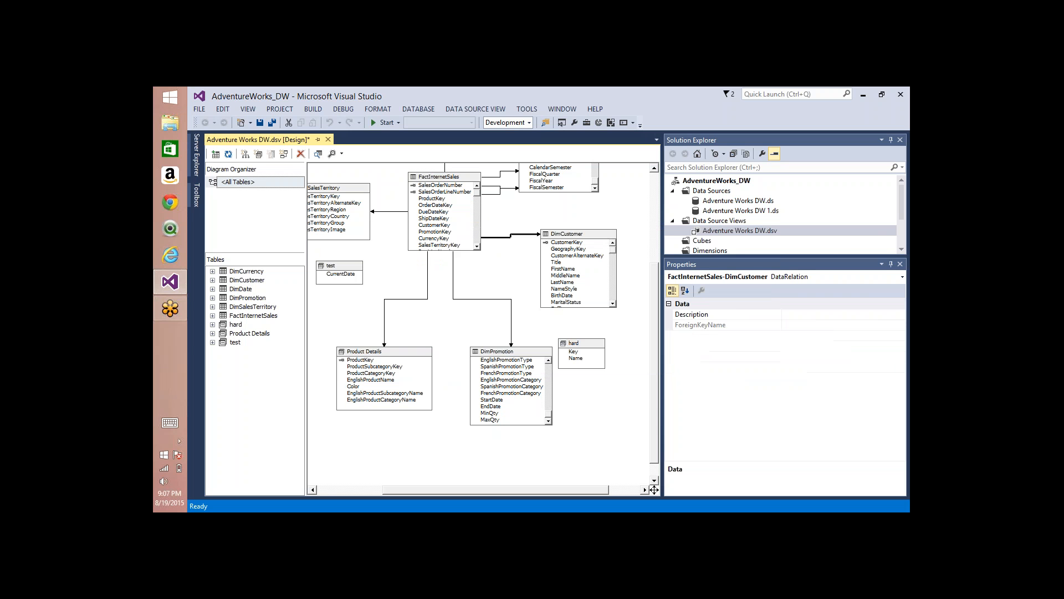
left_click(574, 244)
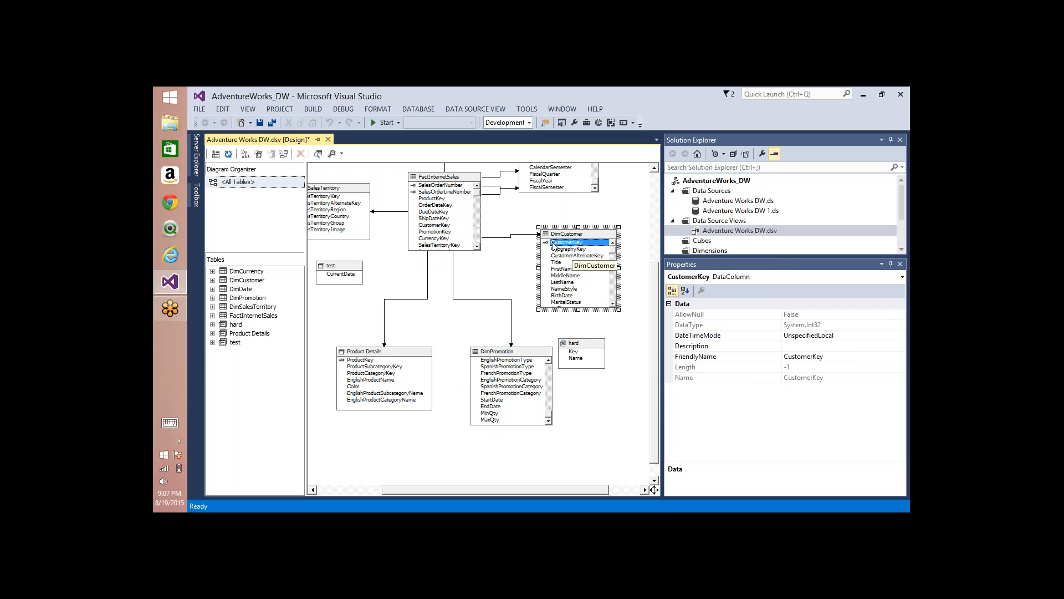
left_click(436, 199)
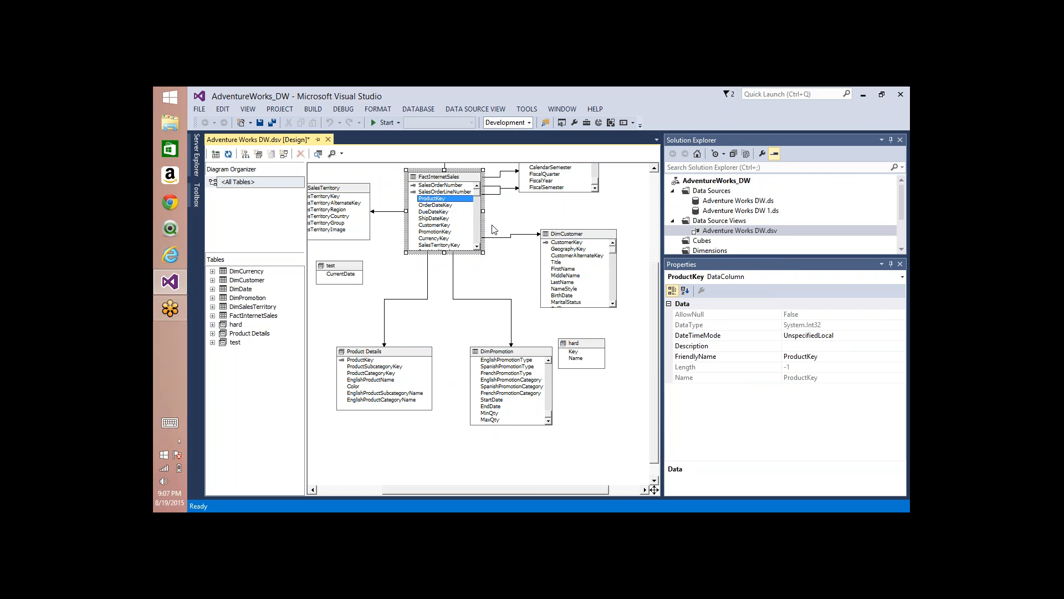
left_click(561, 243)
left_click(432, 198)
left_click(521, 236)
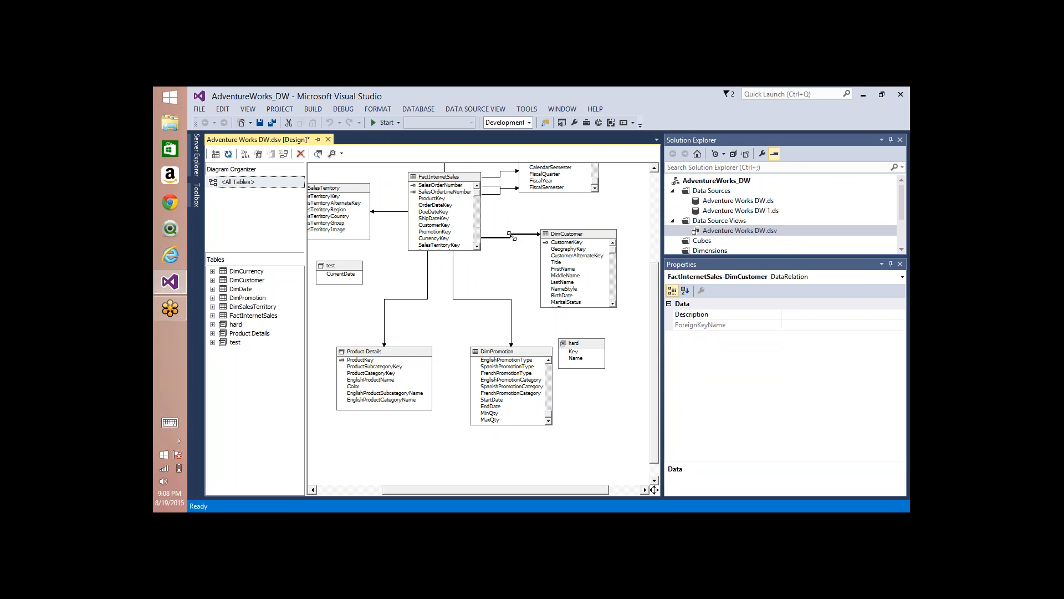
Step: Delete the existing FactInternetSales–DimCustomer relationship and relate FactInternetSales' CustomerKey to DimCustomer's CustomerKey in the diagram
key("Delete")
key("Return")
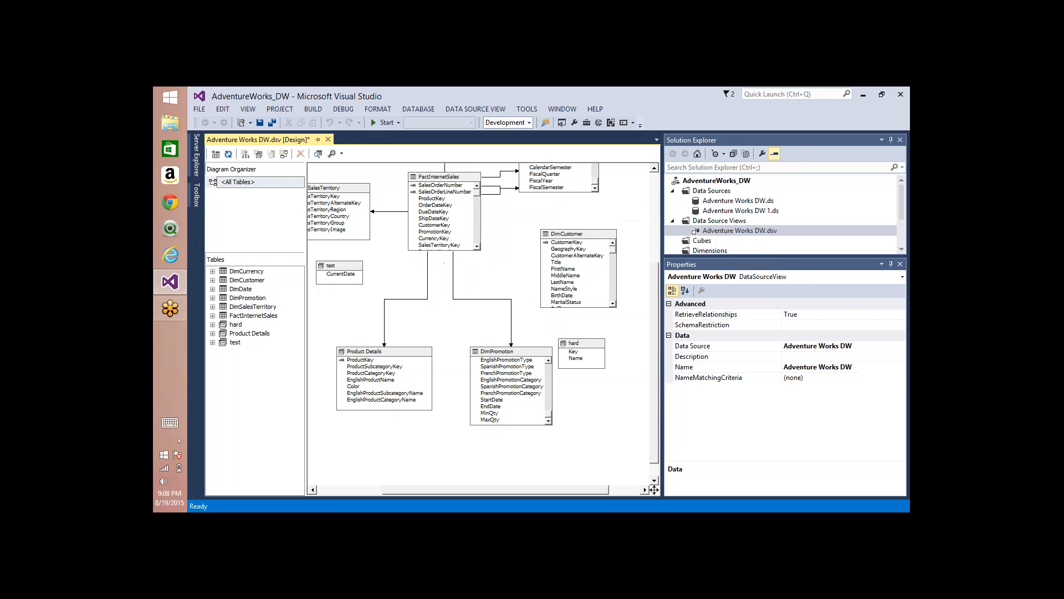
left_click_drag(438, 225, 561, 246)
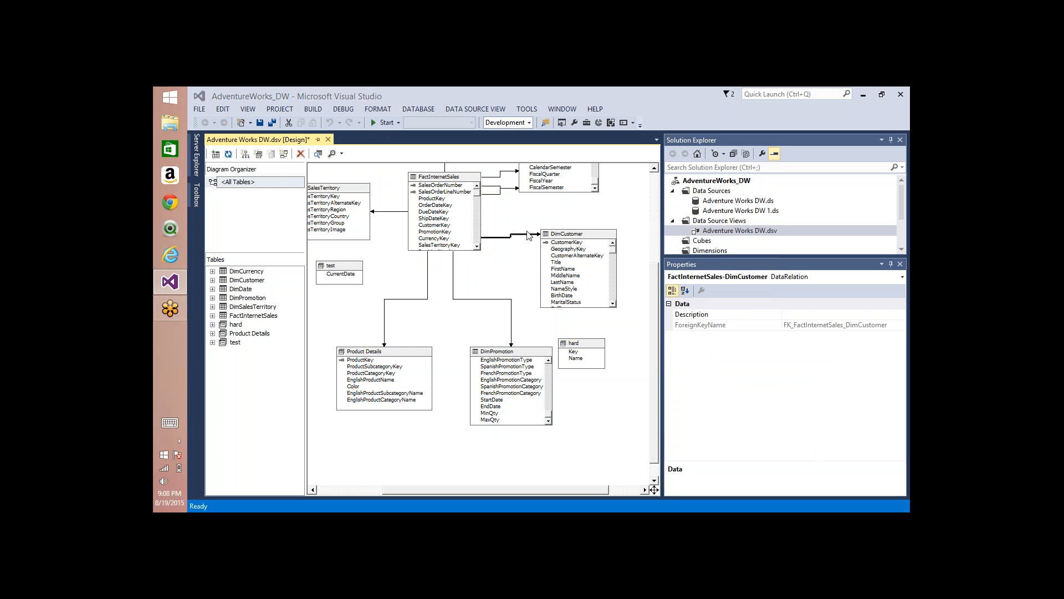
Step: Delete the CustomerKey relationship between FactInternetSales and DimCustomer and re-create it directly between the two CustomerKey columns
key("Delete")
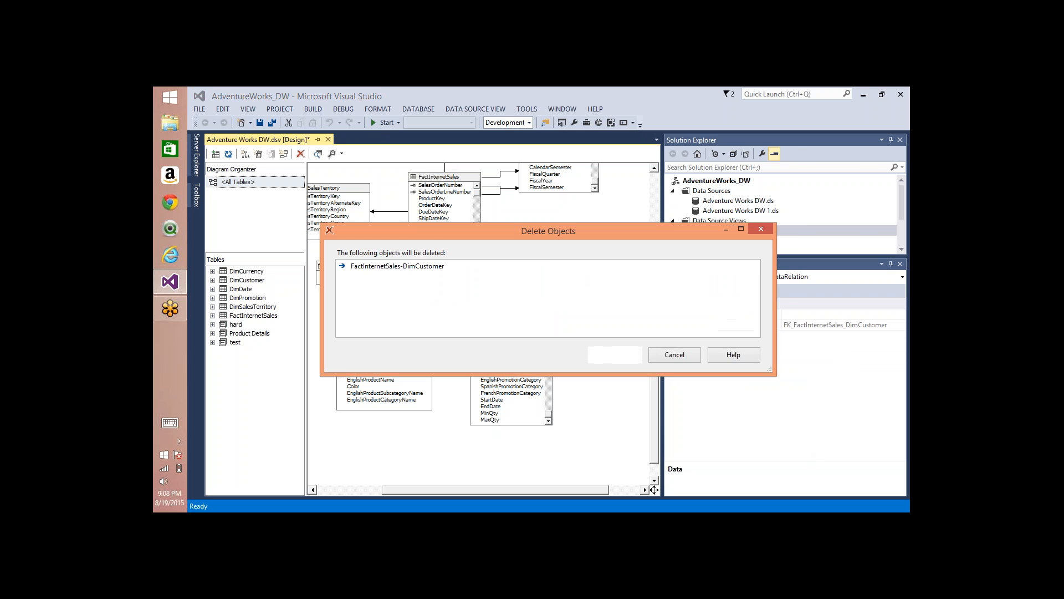
key("Return")
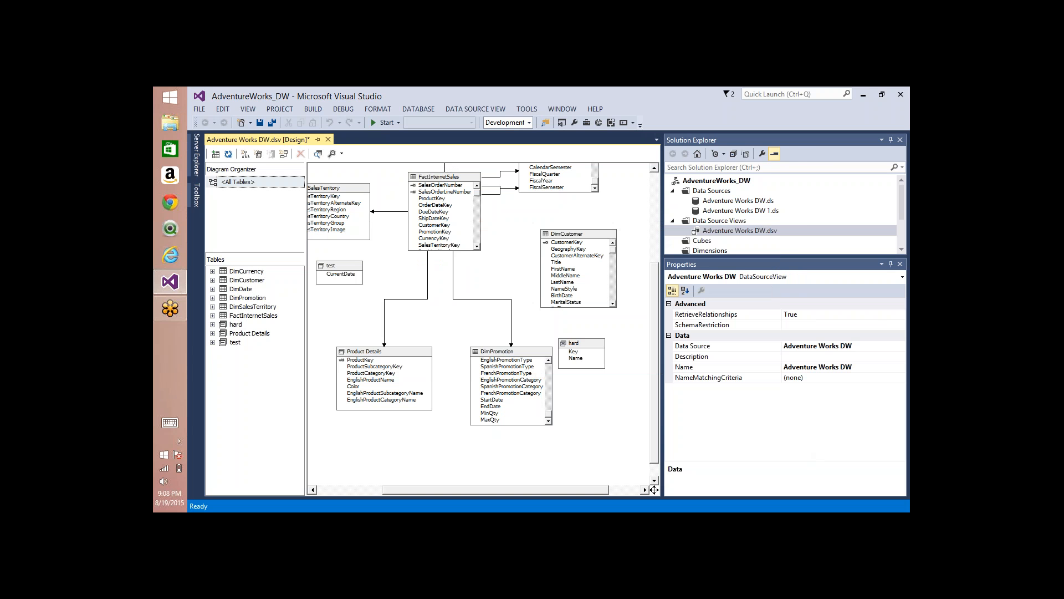
left_click(438, 228)
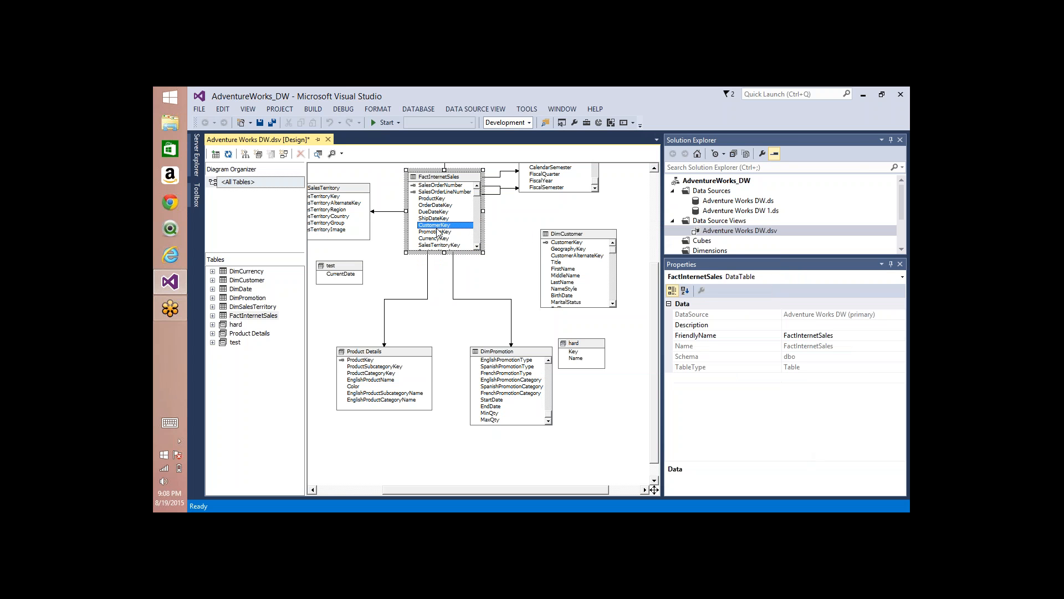
left_click(444, 227)
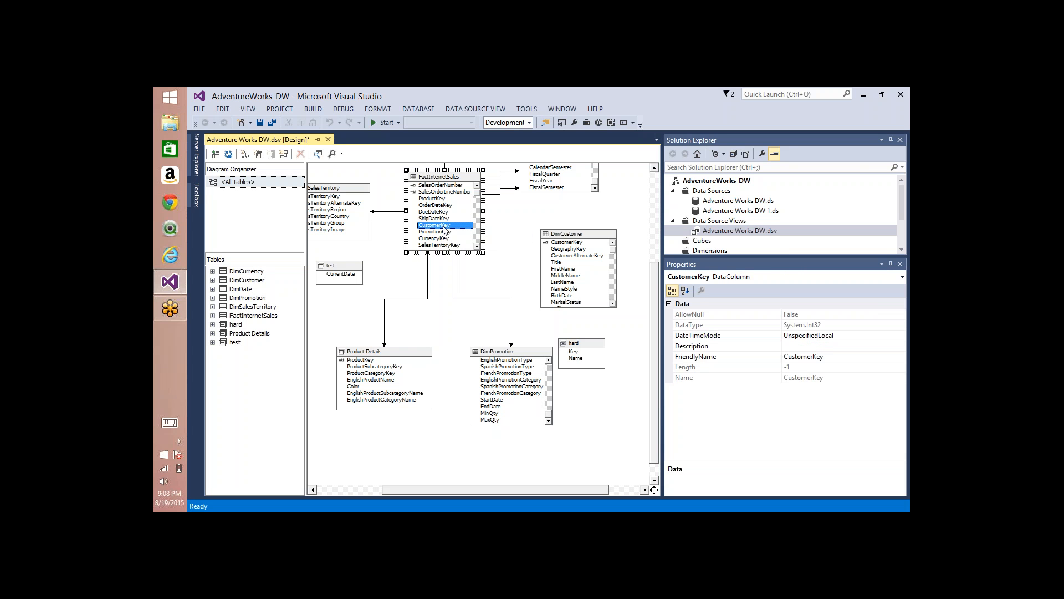
left_click_drag(444, 228, 560, 247)
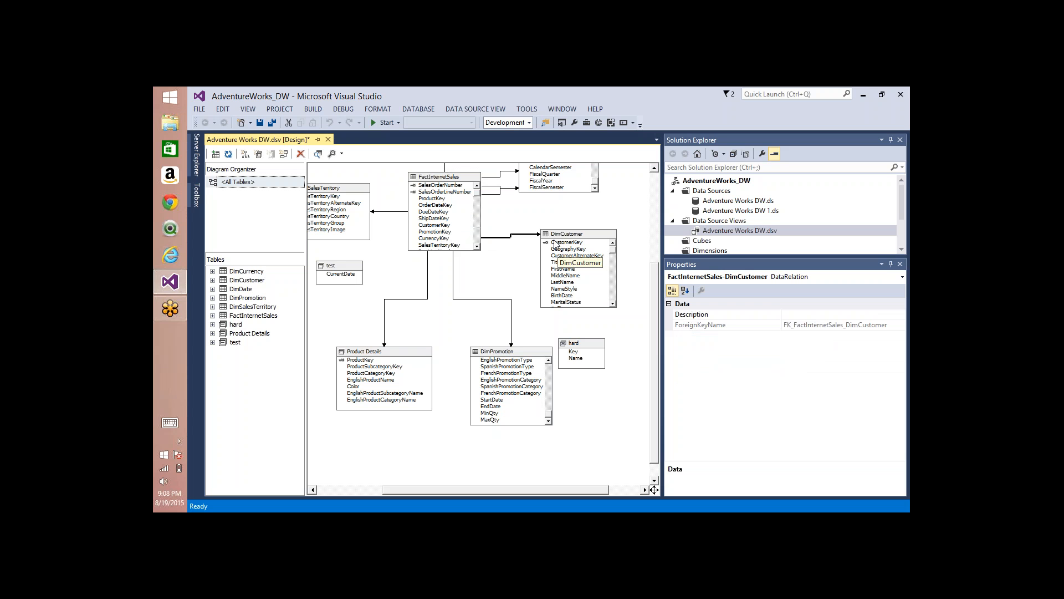
Step: Check the diagram background's commands, including Show Friendly Names, and open the properties of the DimCustomer table
right_click(521, 215)
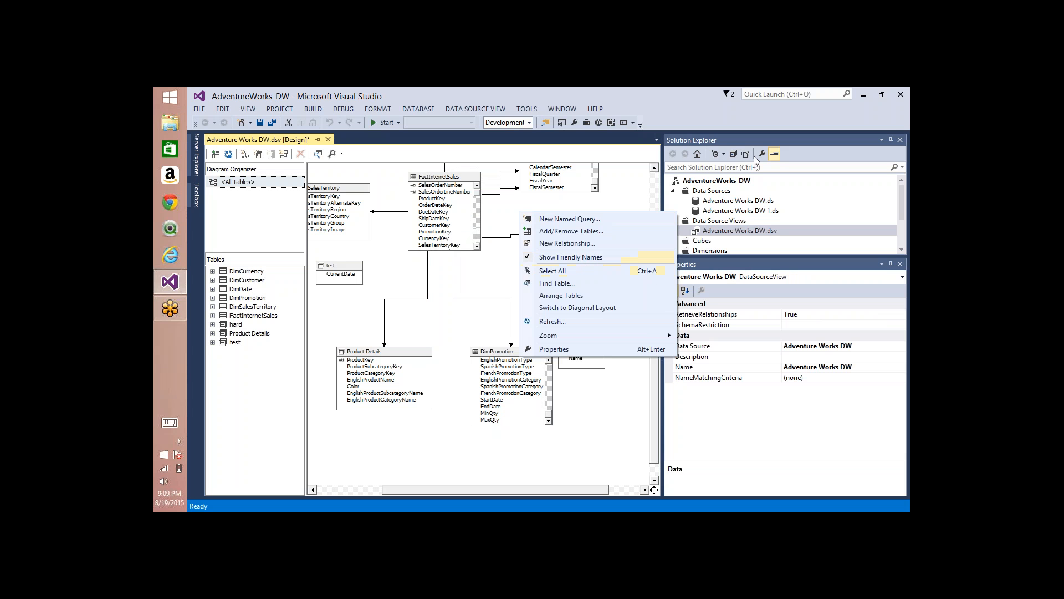
left_click(893, 112)
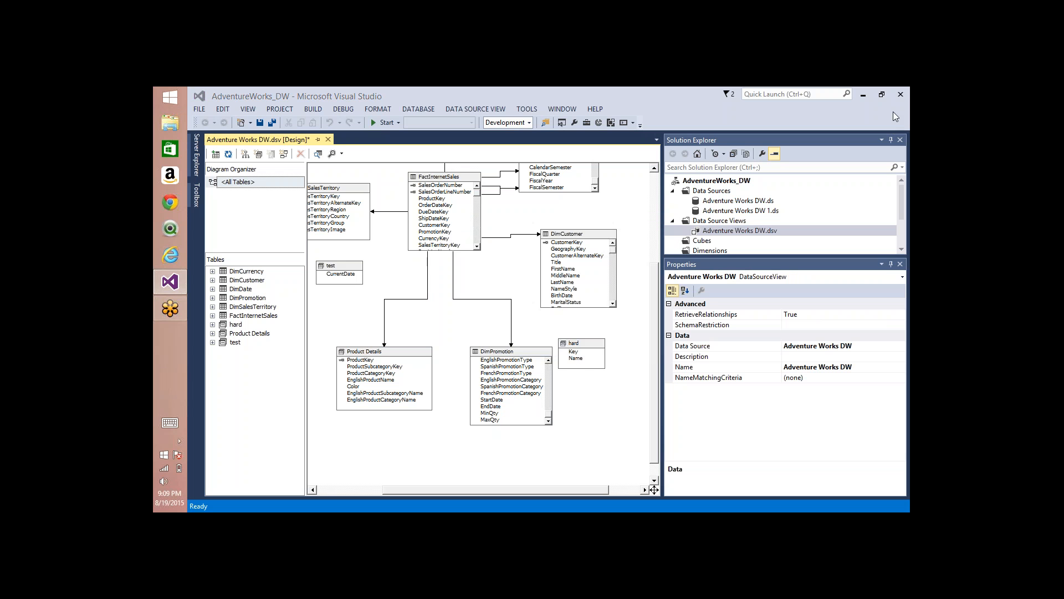
left_click(572, 232)
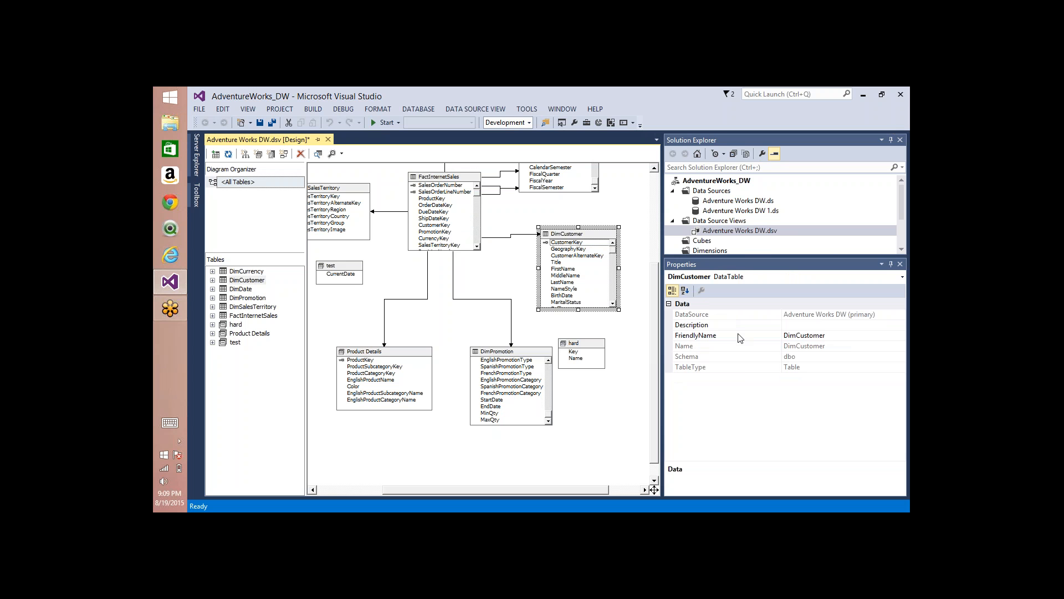
left_click(802, 327)
left_click(592, 238)
right_click(592, 239)
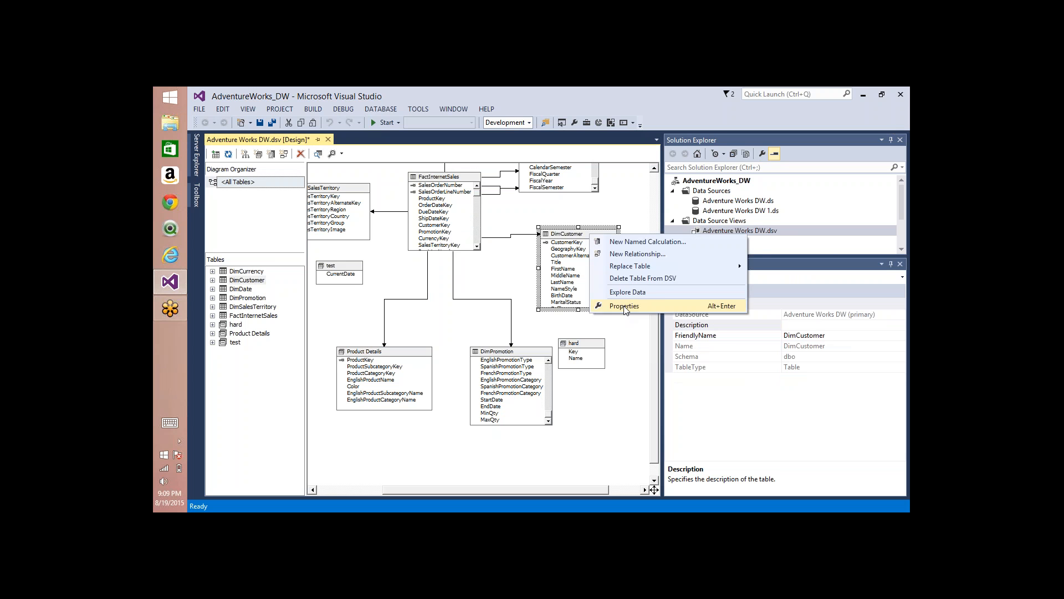
left_click(629, 306)
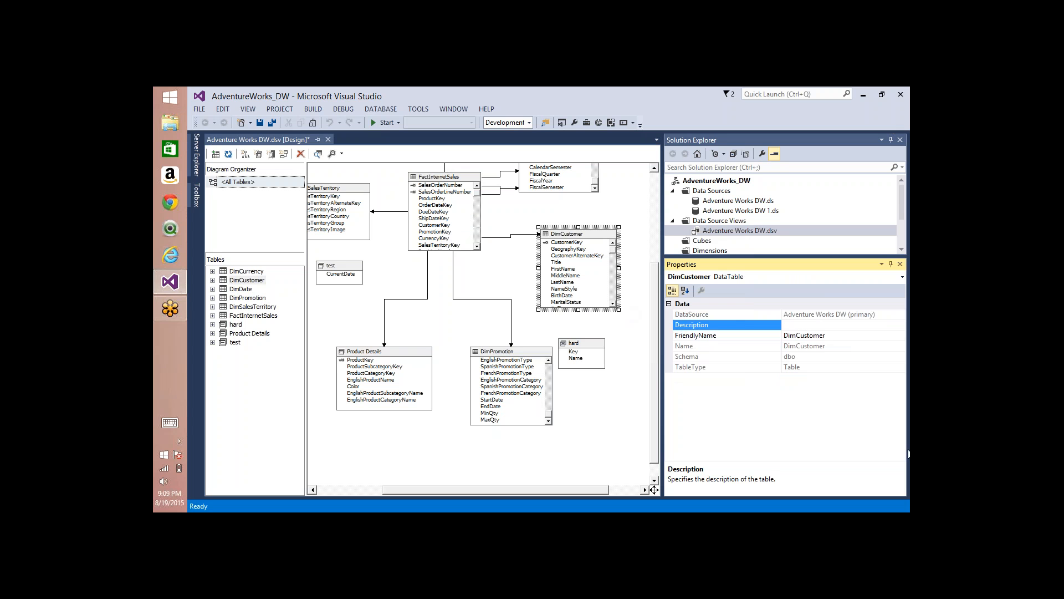
Step: Set the DimCustomer table's FriendlyName to Customer
left_click(796, 335)
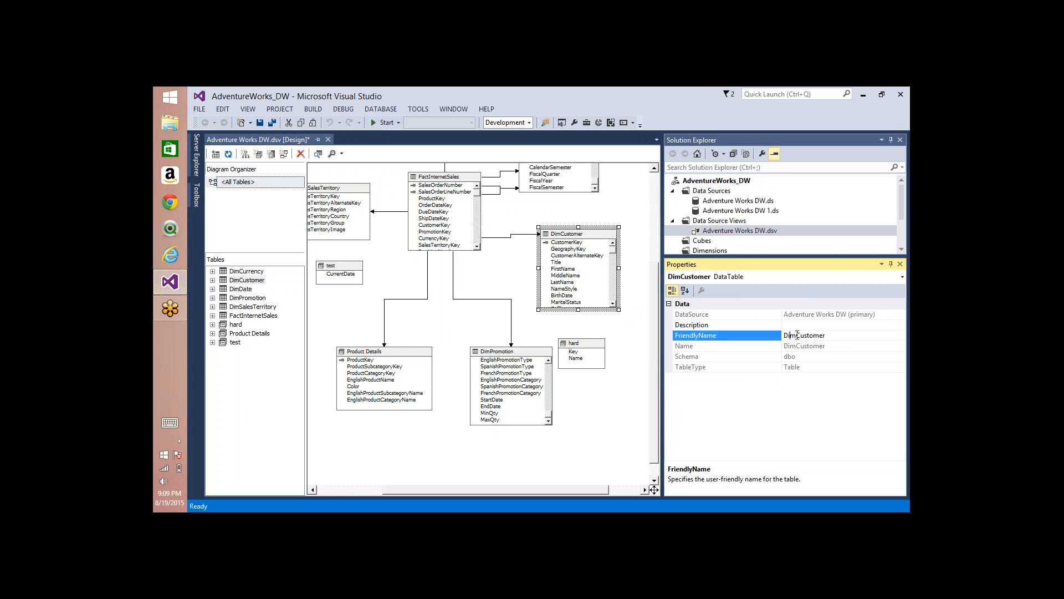
left_click(692, 347)
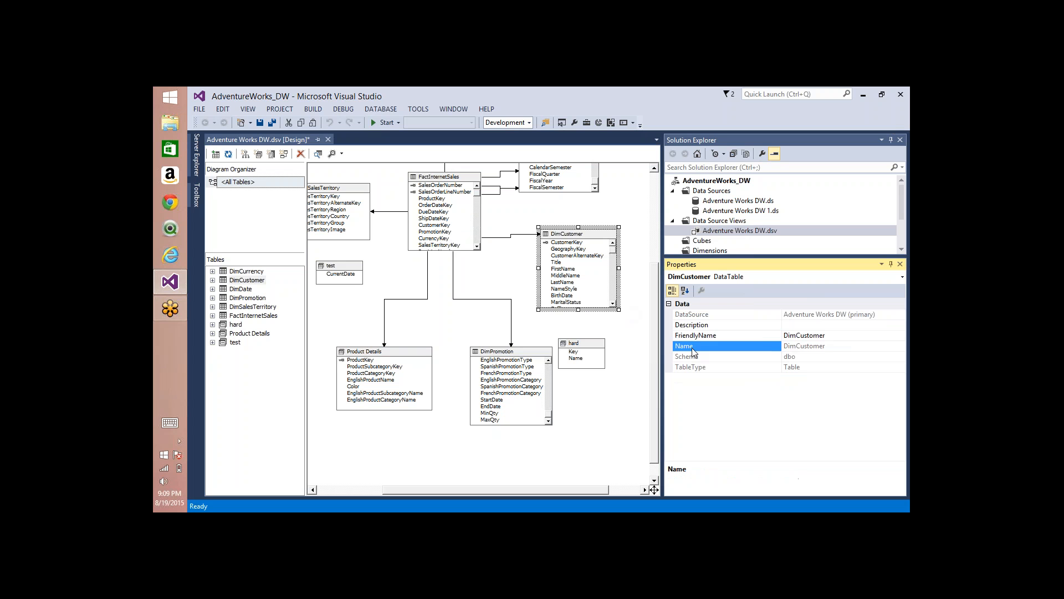
left_click(797, 334)
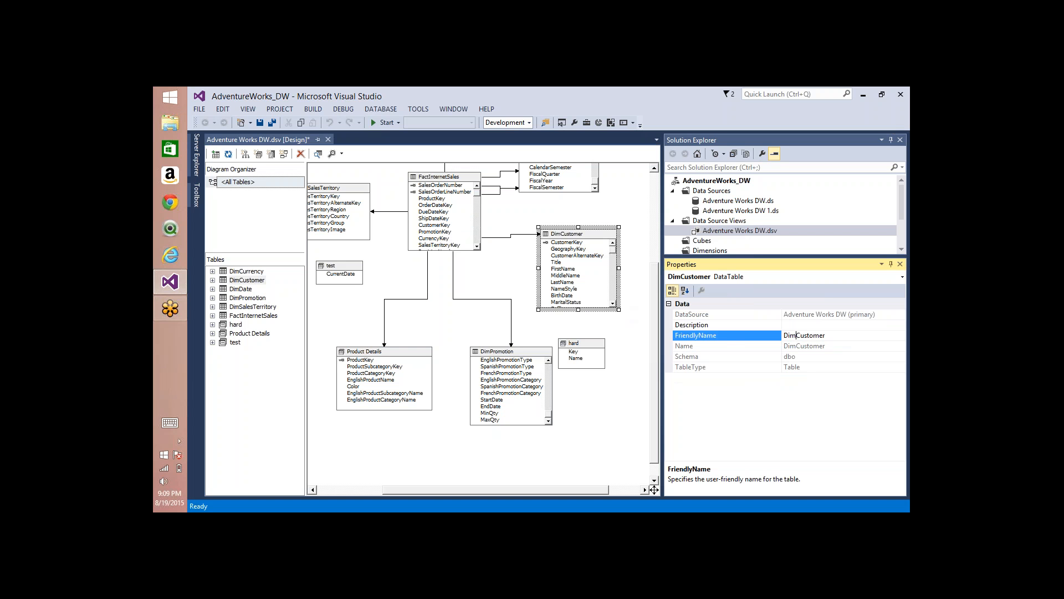
left_click_drag(797, 335, 741, 338)
key("BackSpace")
left_click(571, 345)
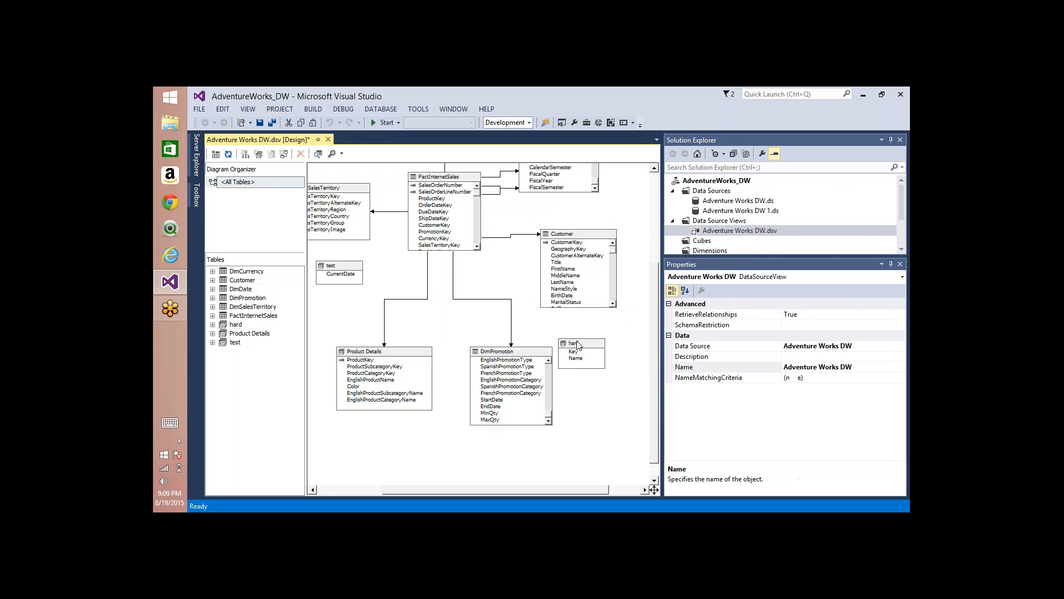
Step: Check the name property of the hard named query and set DimPromotion's FriendlyName to Promotion
left_click(580, 346)
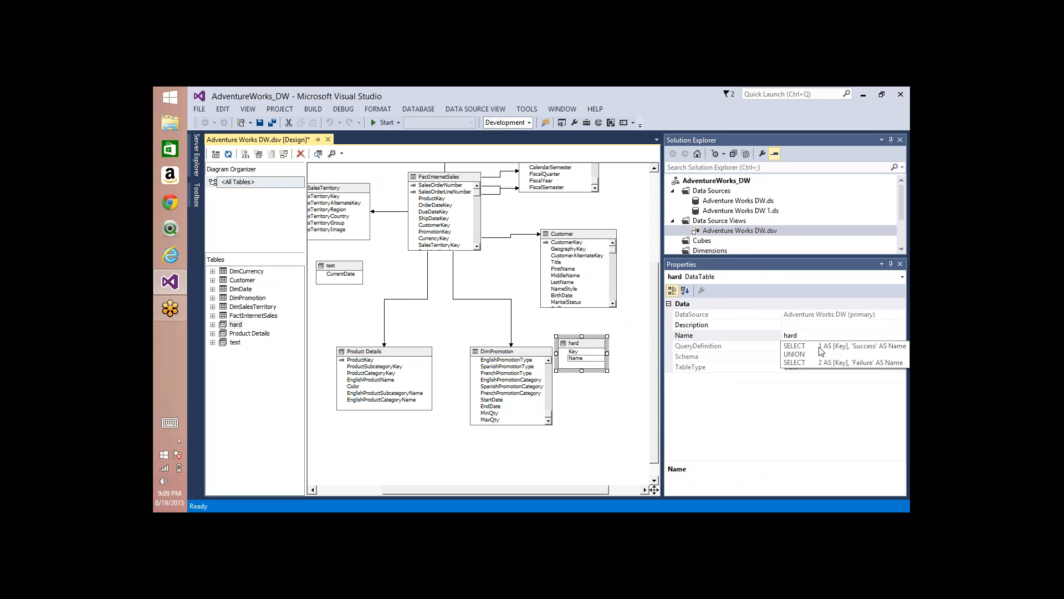
left_click(803, 335)
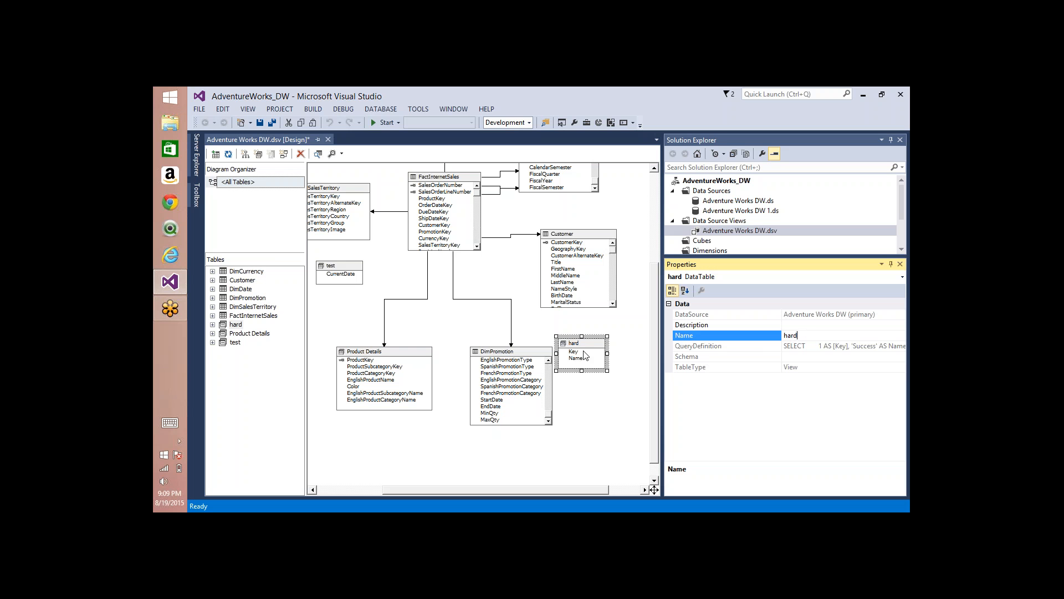
left_click(495, 354)
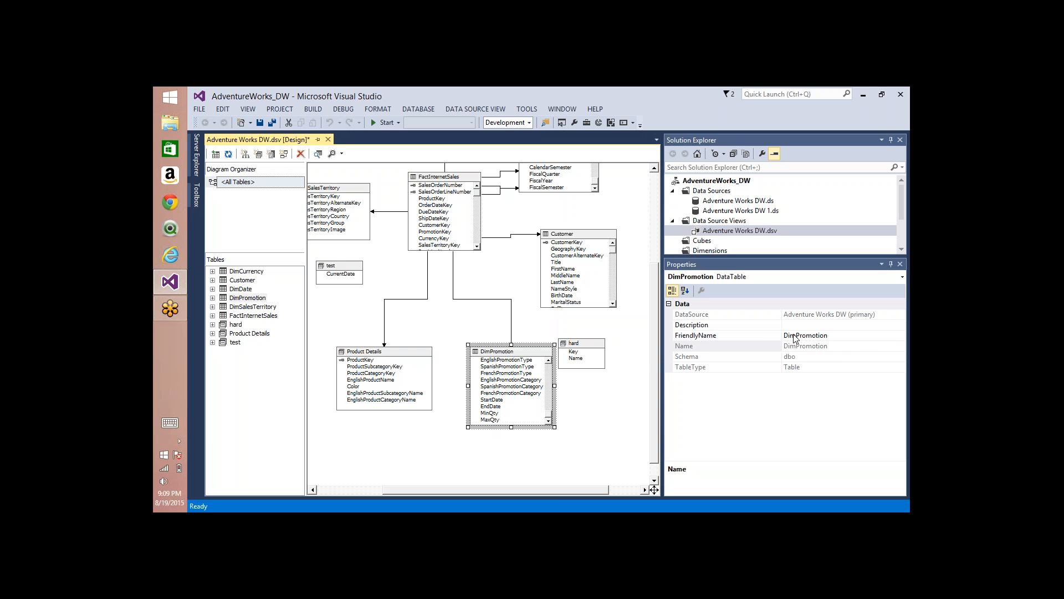
left_click_drag(797, 338, 758, 333)
key("Delete")
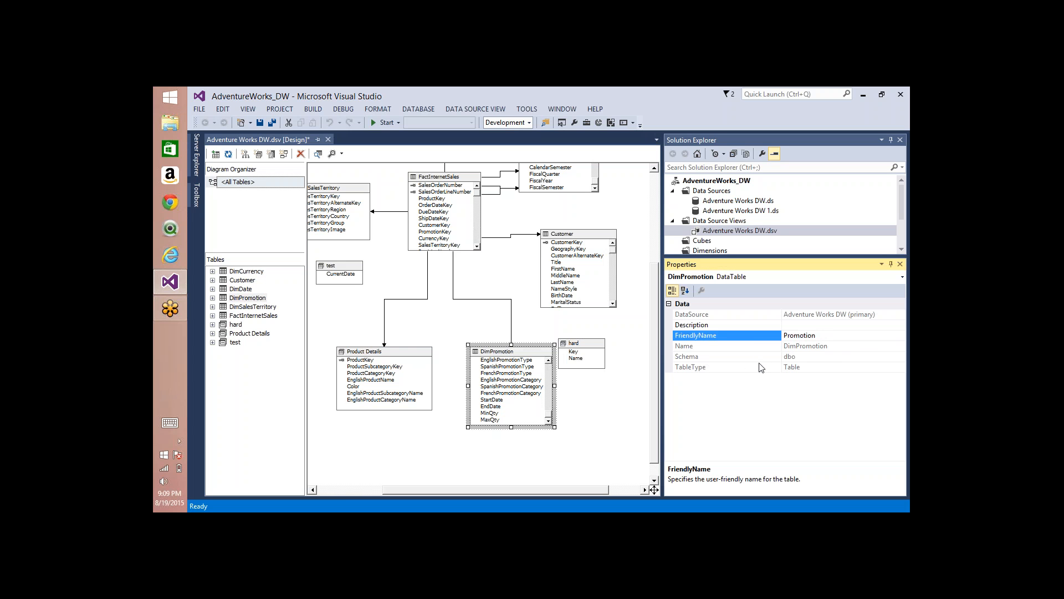
left_click(386, 361)
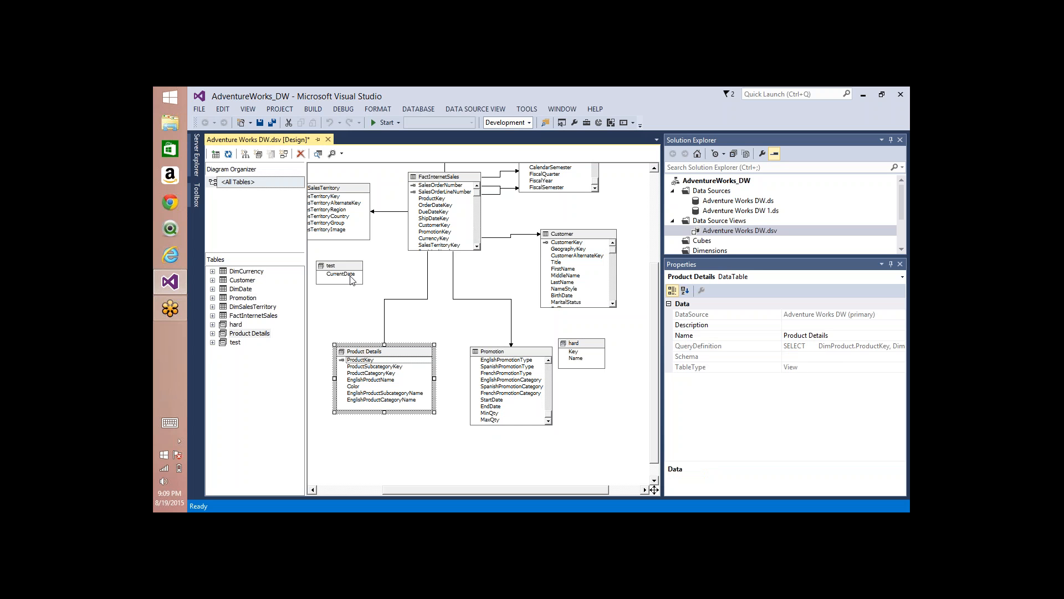
Step: Set the DimSalesTerritory table's FriendlyName to Sales Territory
left_click(330, 191)
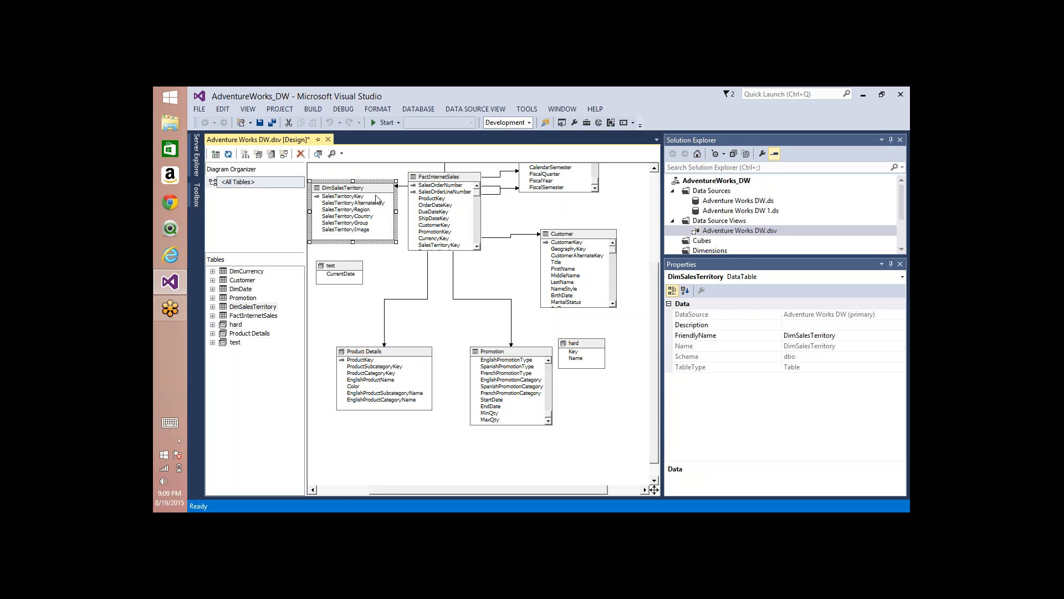
left_click(798, 340)
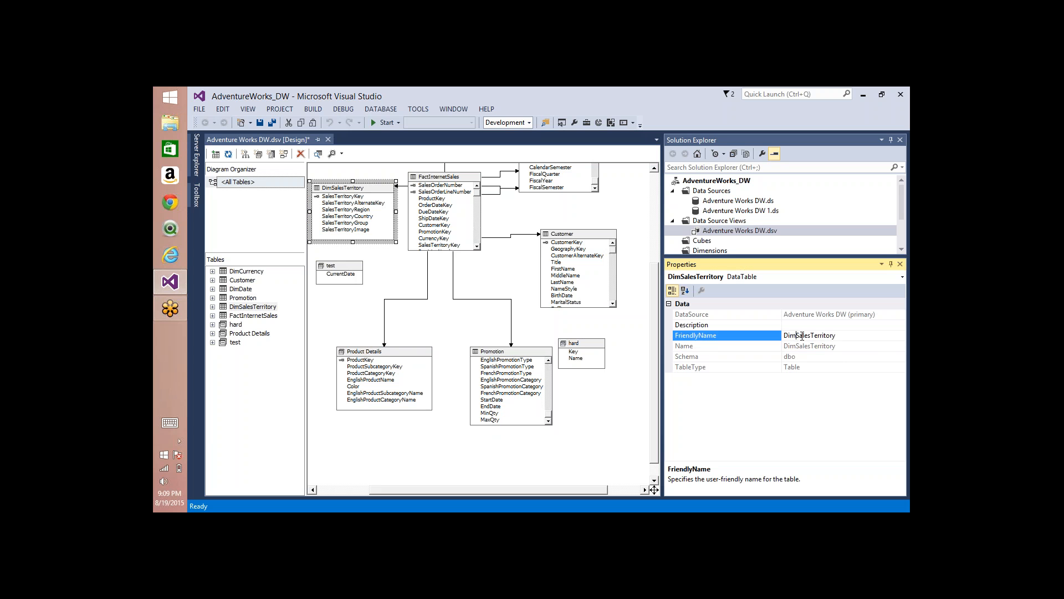
key("BackSpace")
key("BackSpace")
key("BackSpace")
left_click(800, 335)
left_click(789, 356)
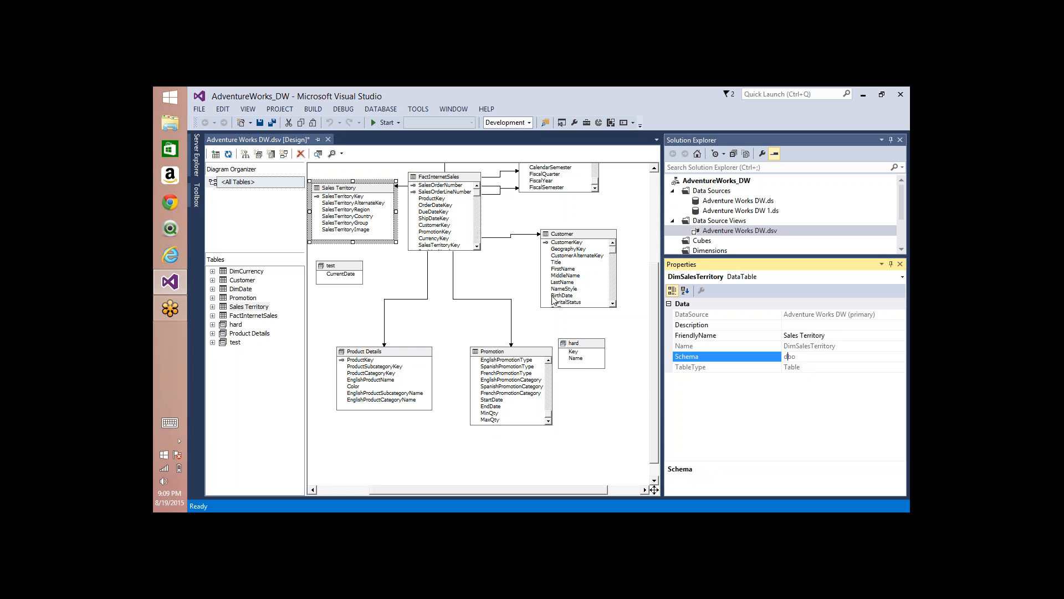
Step: Set the FactInternetSales table's FriendlyName to Internet Sales
left_click(452, 177)
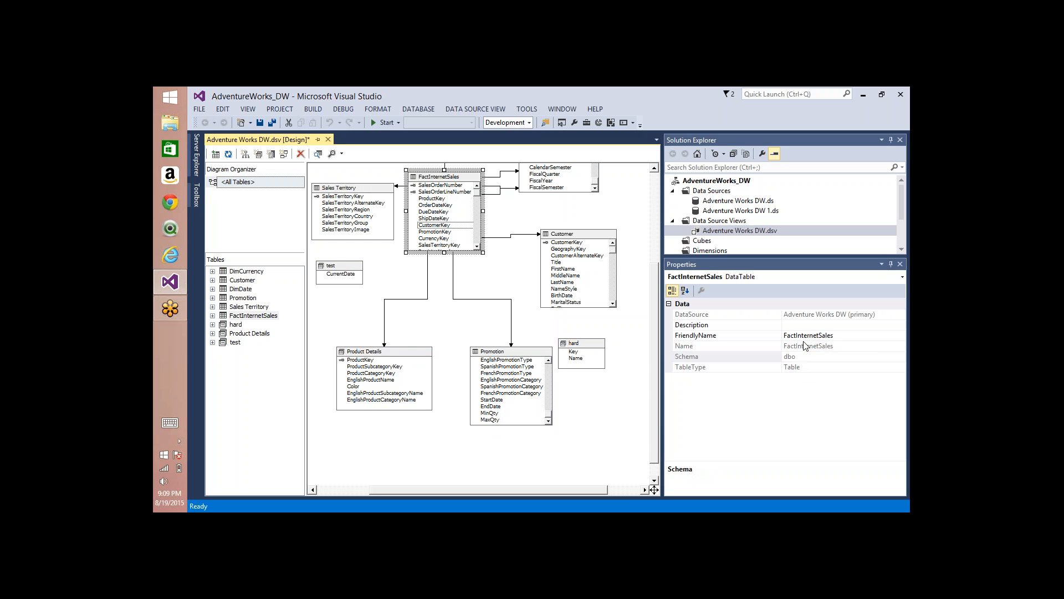
left_click_drag(796, 335, 706, 327)
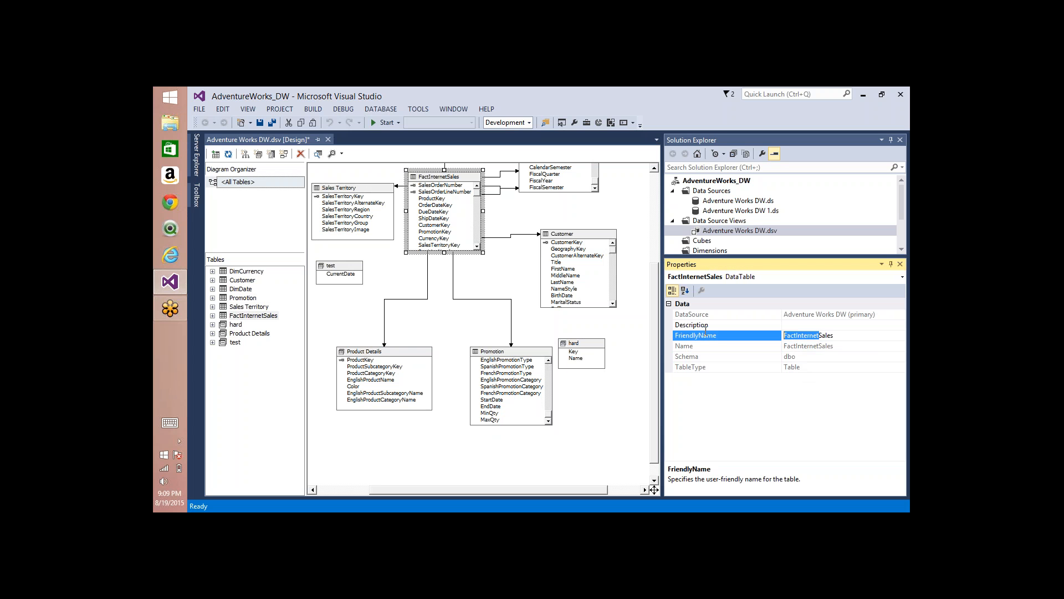
left_click(797, 335)
key("BackSpace")
key("BackSpace")
key("BackSpace")
key("BackSpace")
left_click(643, 205)
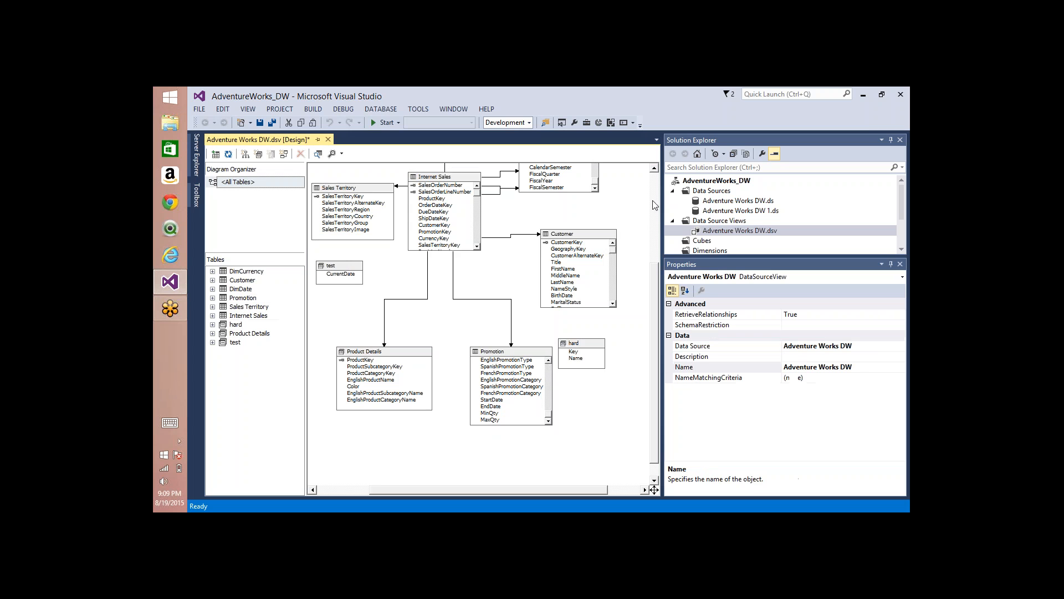
Step: Set the DimDate table's FriendlyName to Date
left_click(655, 194)
left_click(563, 263)
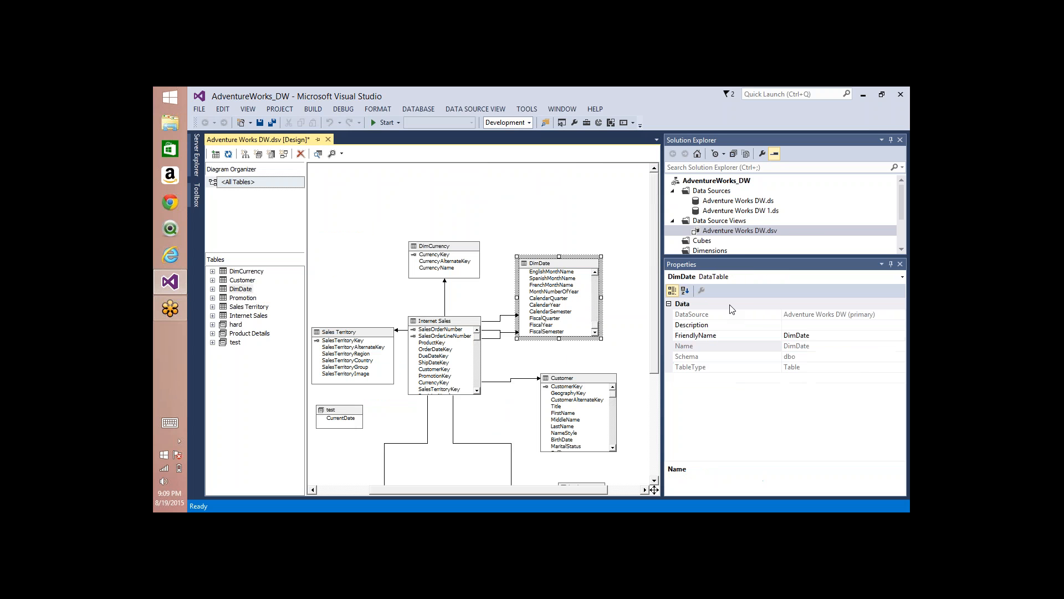
left_click(796, 335)
left_click_drag(797, 336, 784, 335)
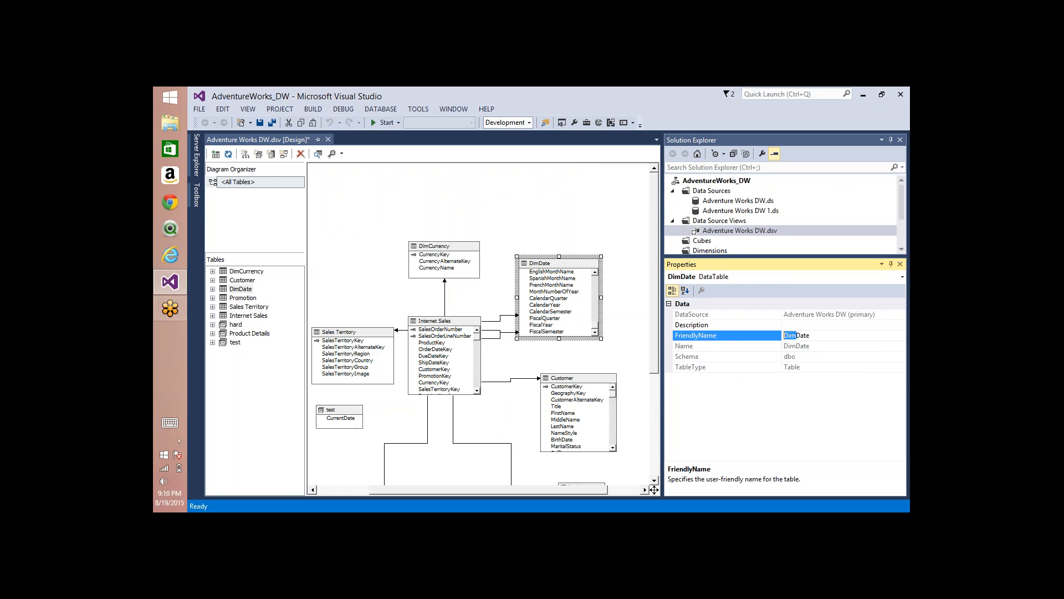
key("BackSpace")
Step: Set the DimCurrency table's FriendlyName to Currency
left_click(425, 250)
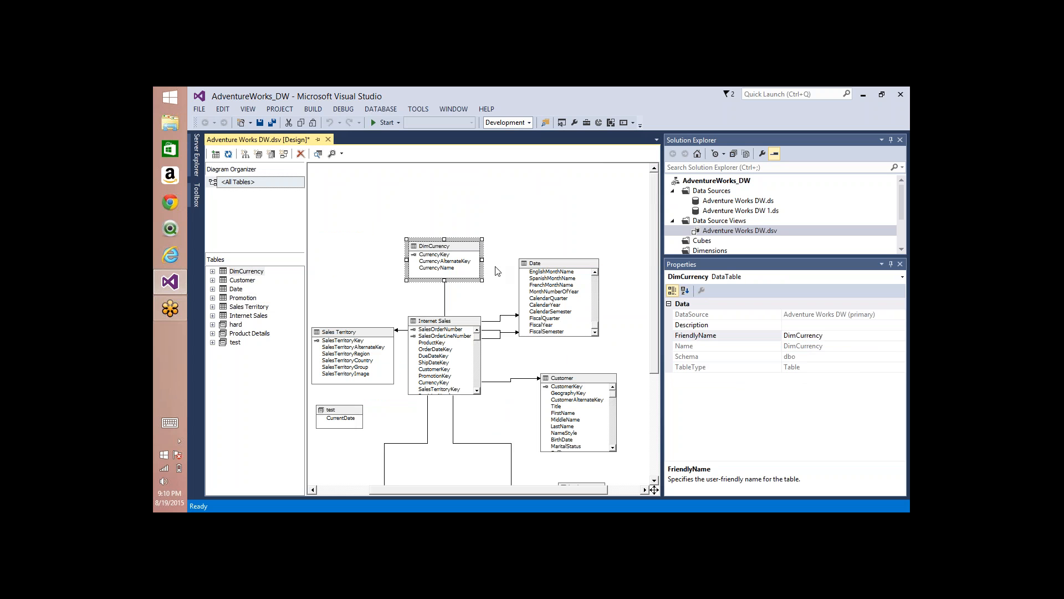
left_click(796, 336)
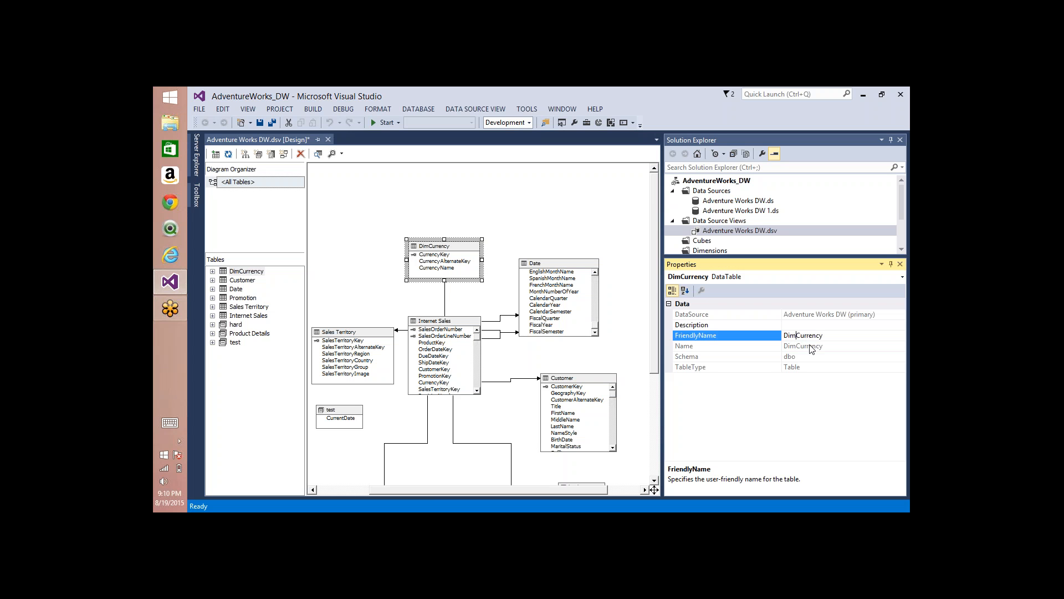
key("BackSpace")
key("BackSpace")
key("BackSpace")
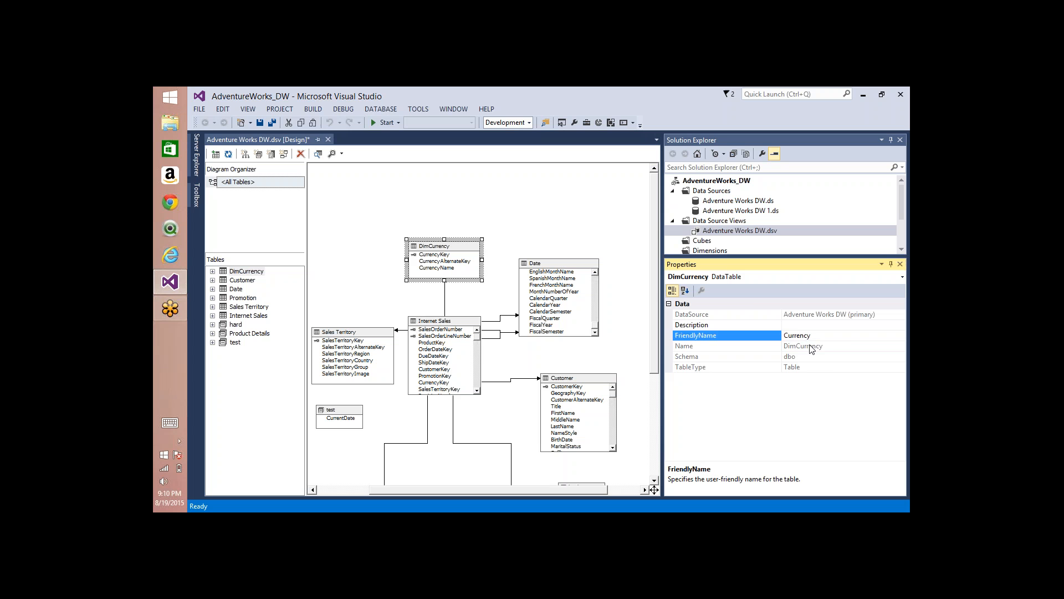
left_click(533, 218)
Step: Turn off Show Friendly Names for the diagram and select the DimCurrency table to compare its Name and FriendlyName
right_click(533, 189)
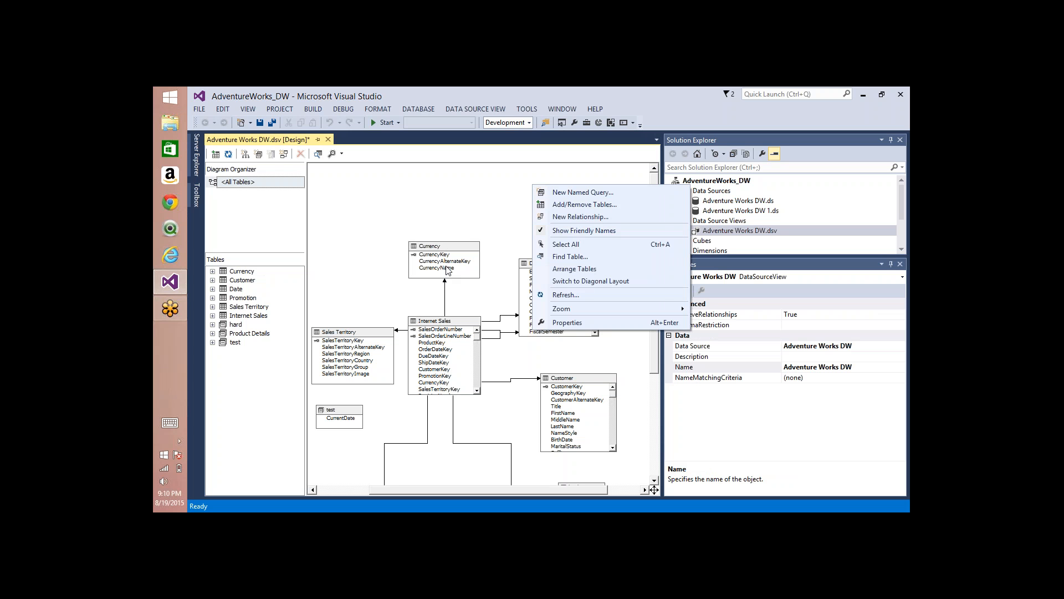
left_click(565, 231)
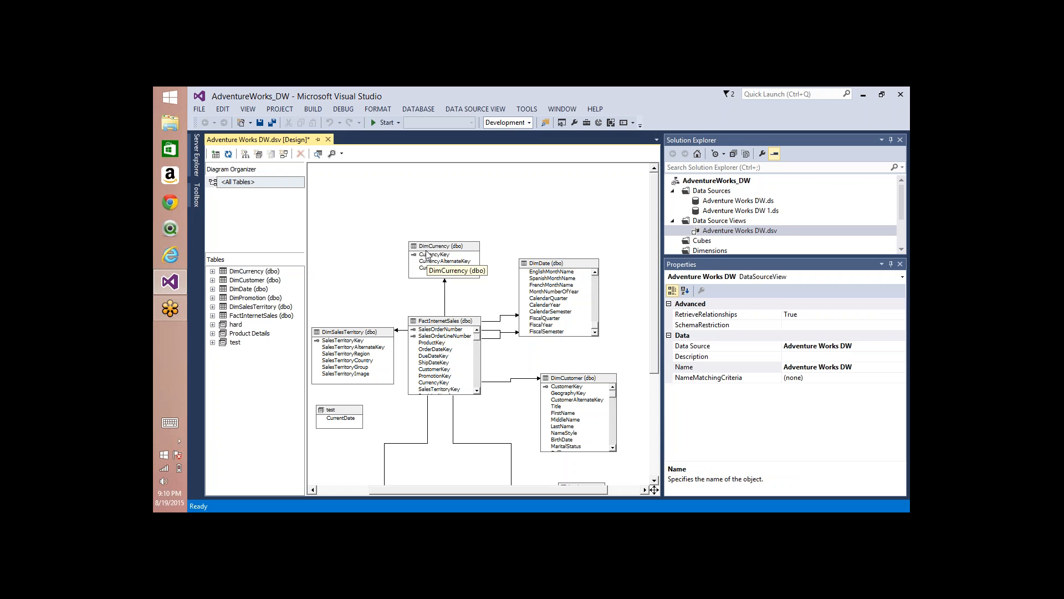
left_click(423, 251)
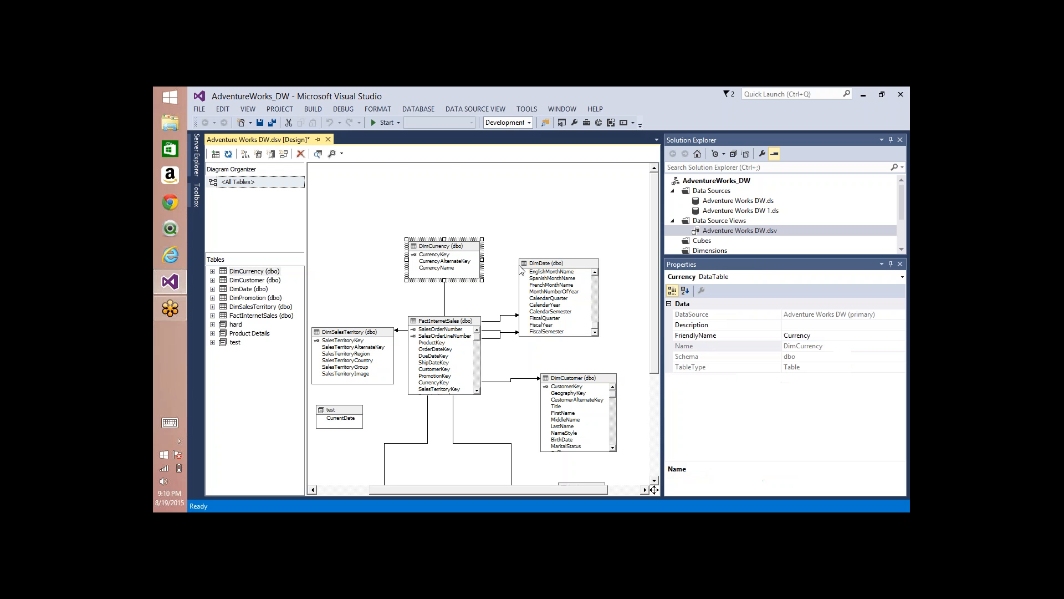
Step: Turn Show Friendly Names back on for the data source view diagram
left_click(524, 265)
left_click(532, 186)
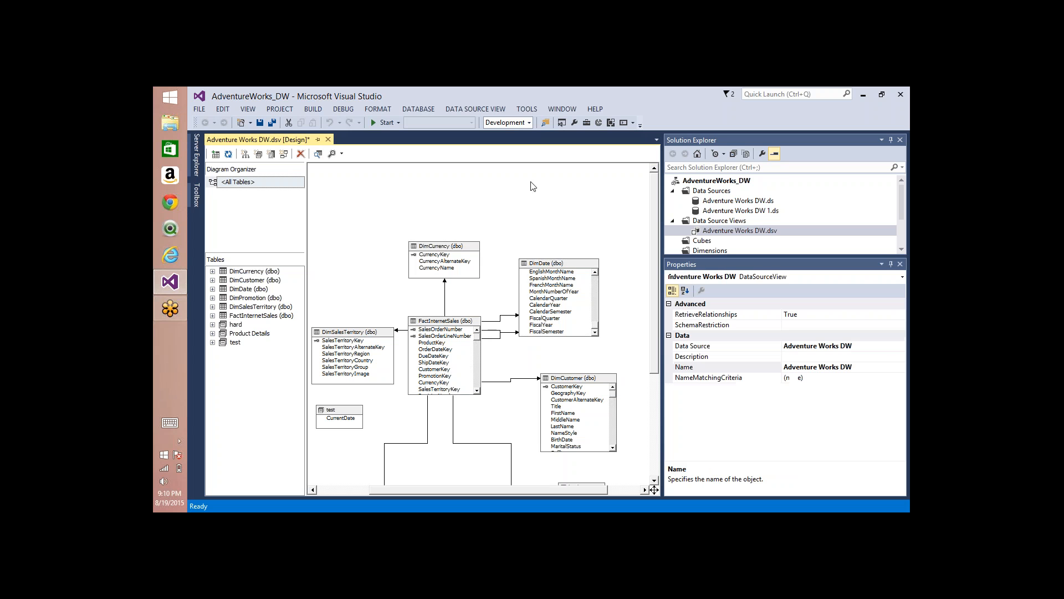
right_click(533, 187)
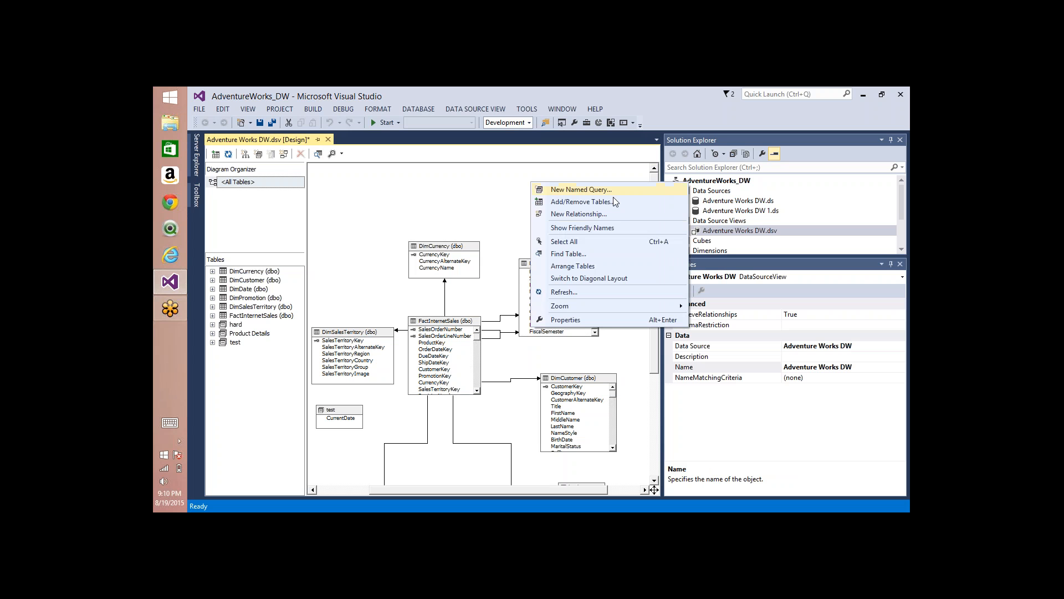
left_click(582, 228)
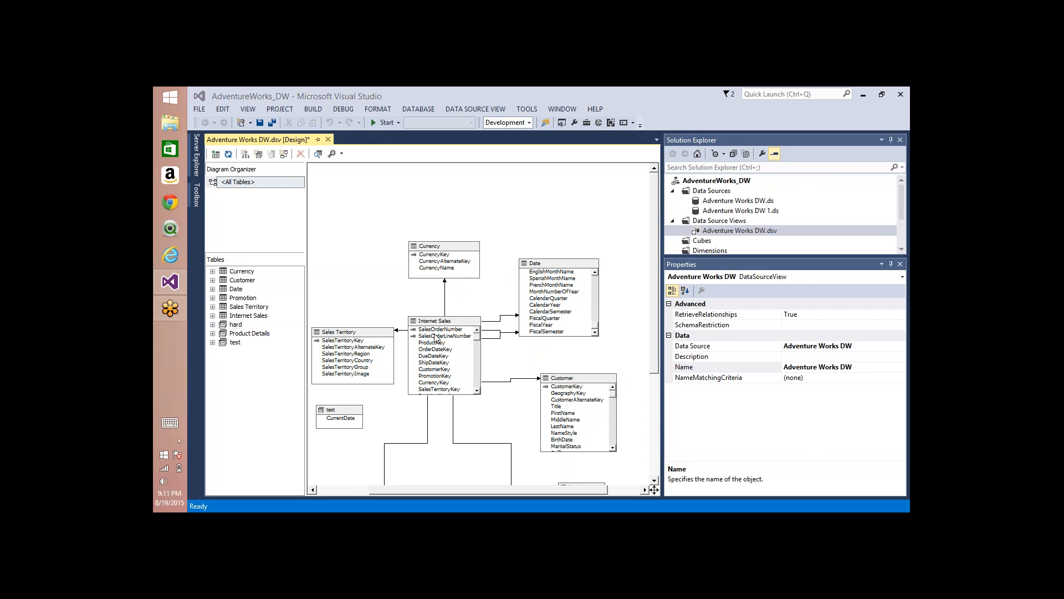
Step: Move the test query to the diagram's upper left, Internet Sales to its upper middle, and Currency below its original spot
left_click_drag(341, 415, 369, 203)
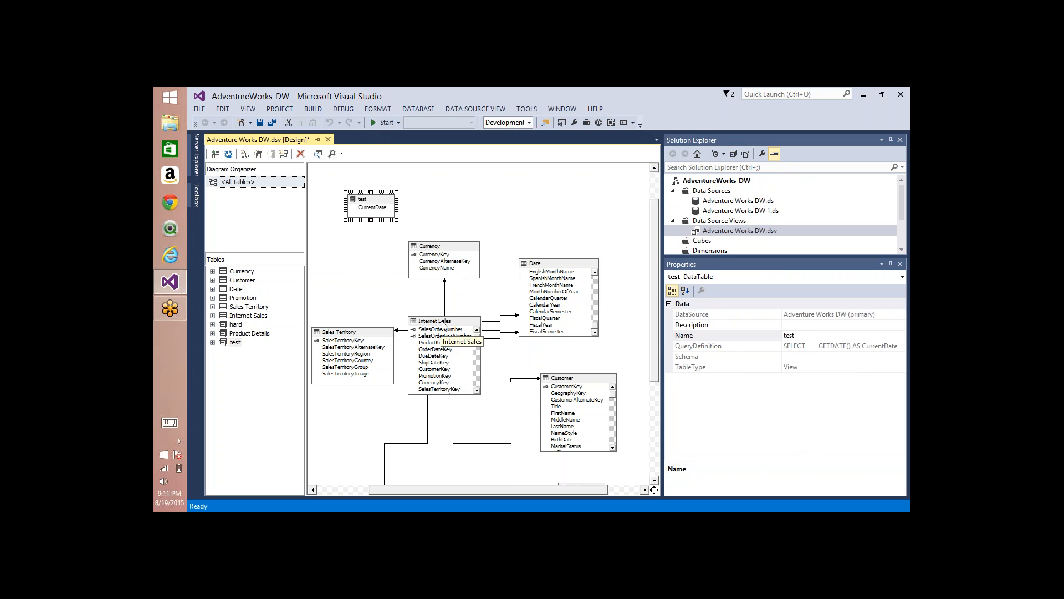
left_click_drag(444, 324, 516, 192)
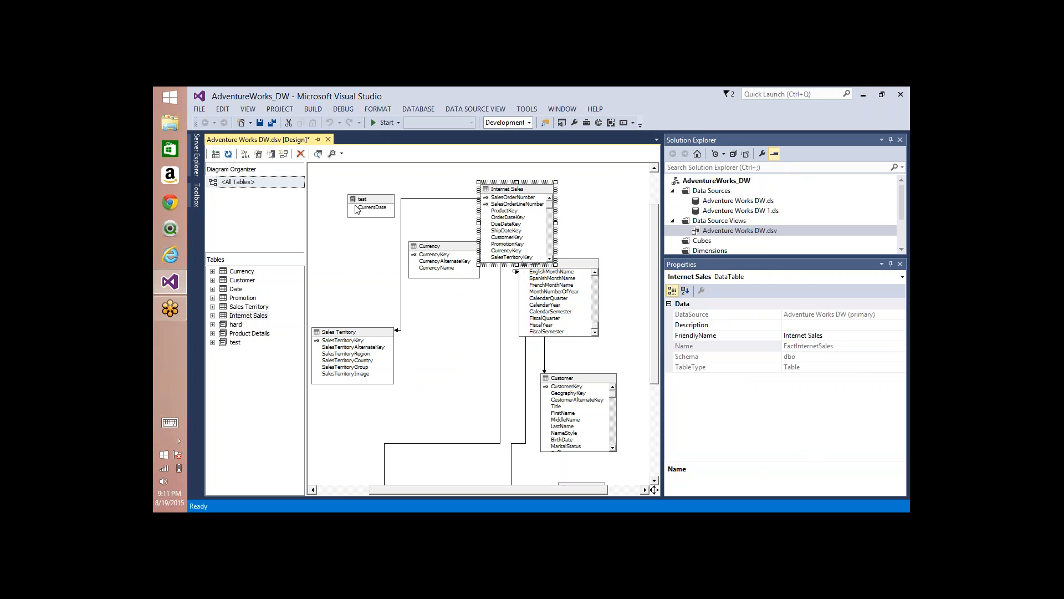
left_click_drag(446, 247, 438, 302)
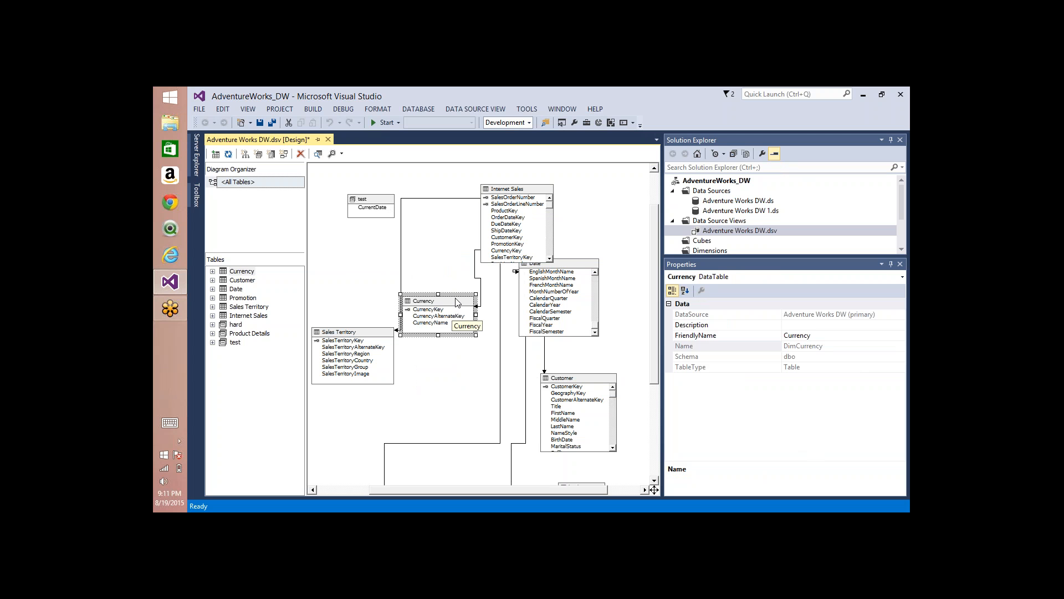
left_click(380, 210)
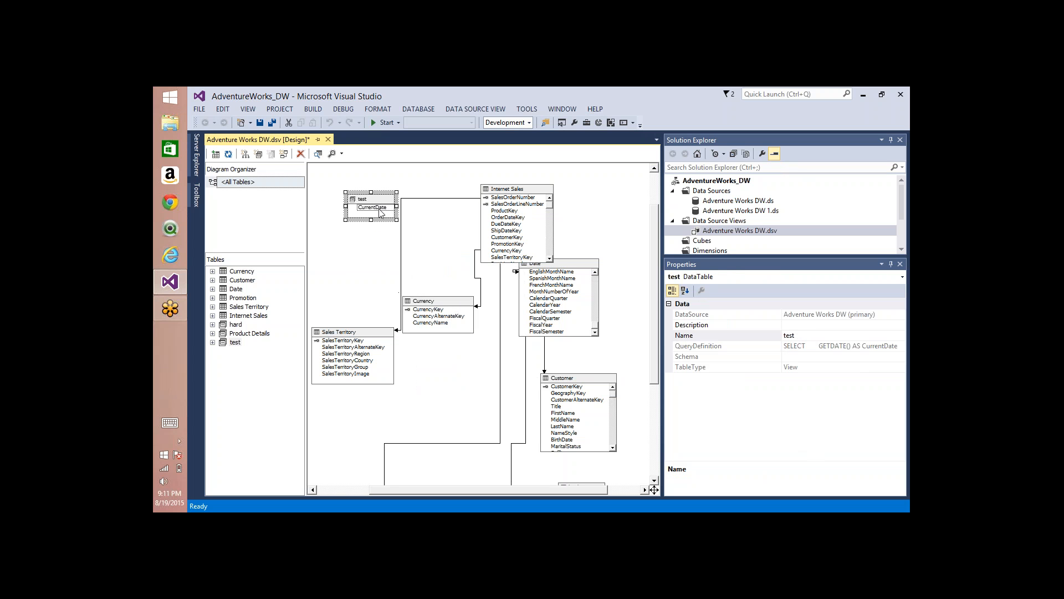
Step: Move the Product Details table slightly up and left in the diagram and select its ProductKey column to view the properties
scroll(658, 301, "down", 3)
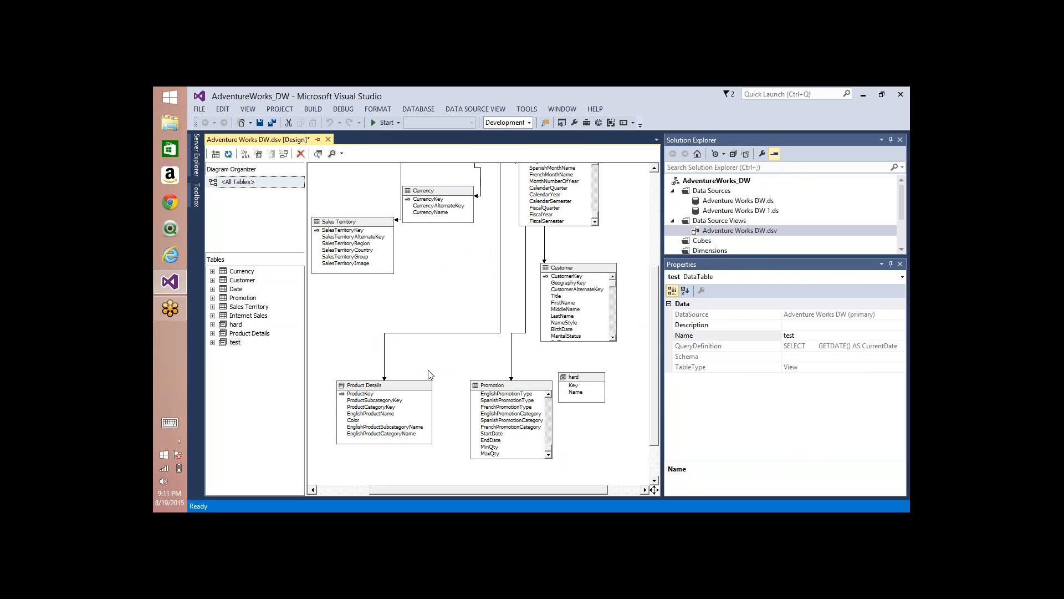
left_click_drag(374, 384, 366, 357)
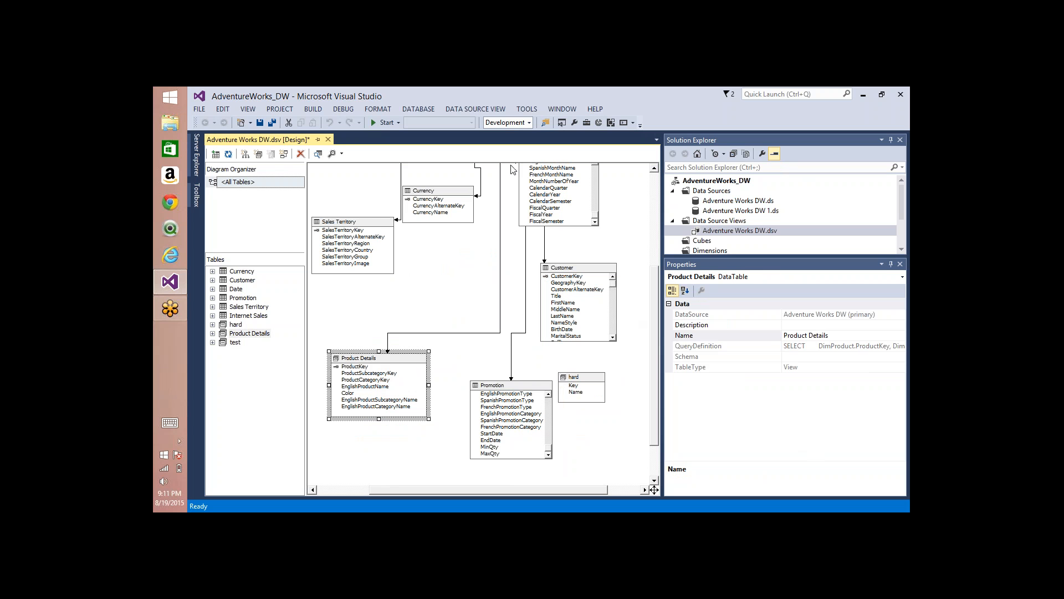
left_click(369, 367)
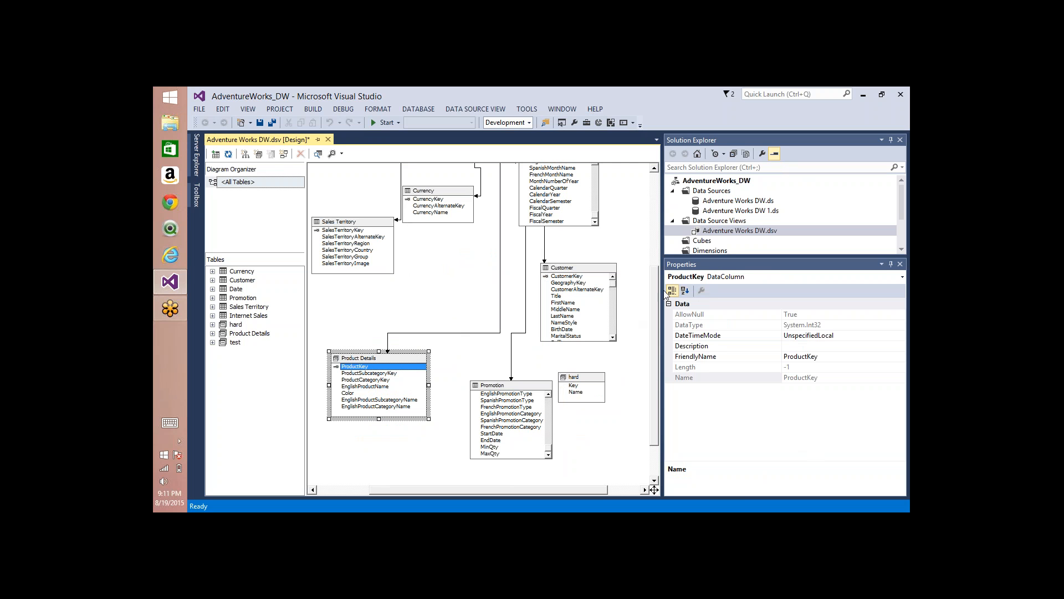
left_click_drag(655, 296, 661, 231)
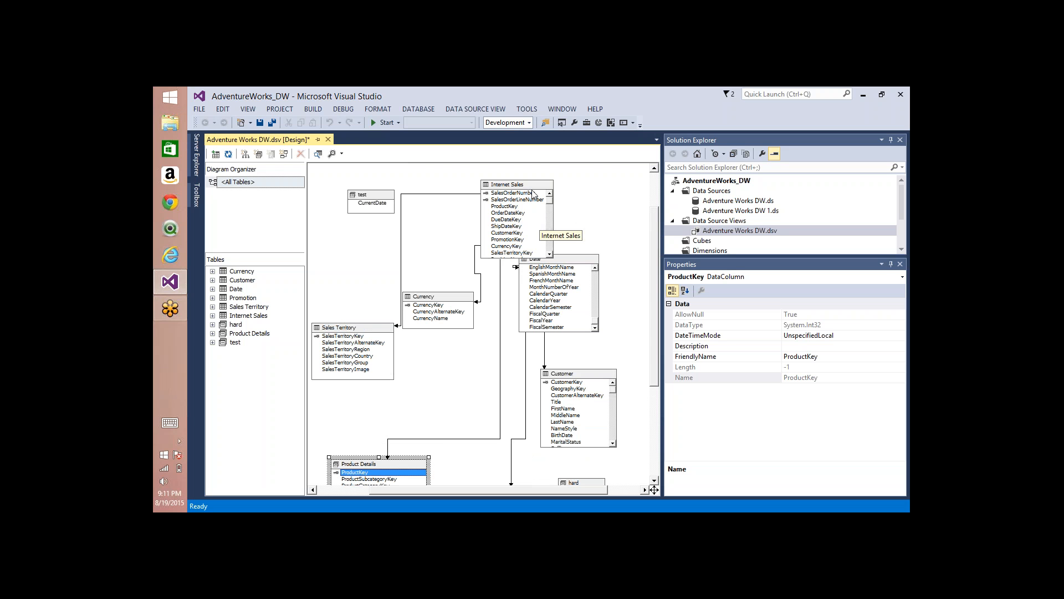
Step: Select all tables in the diagram and shift them together to the right
right_click(599, 206)
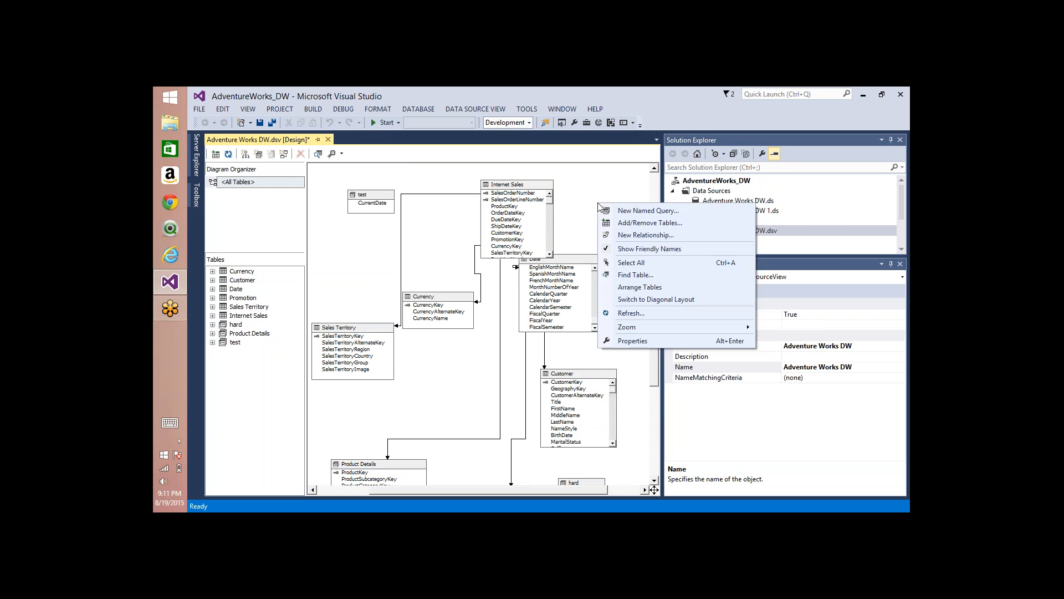
left_click(629, 269)
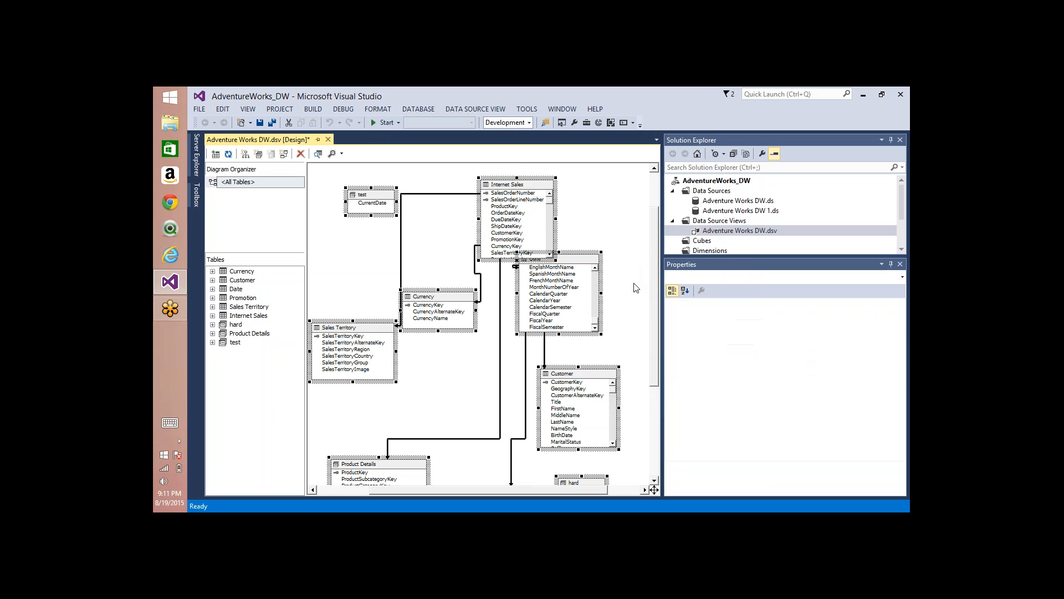
left_click_drag(528, 185, 565, 193)
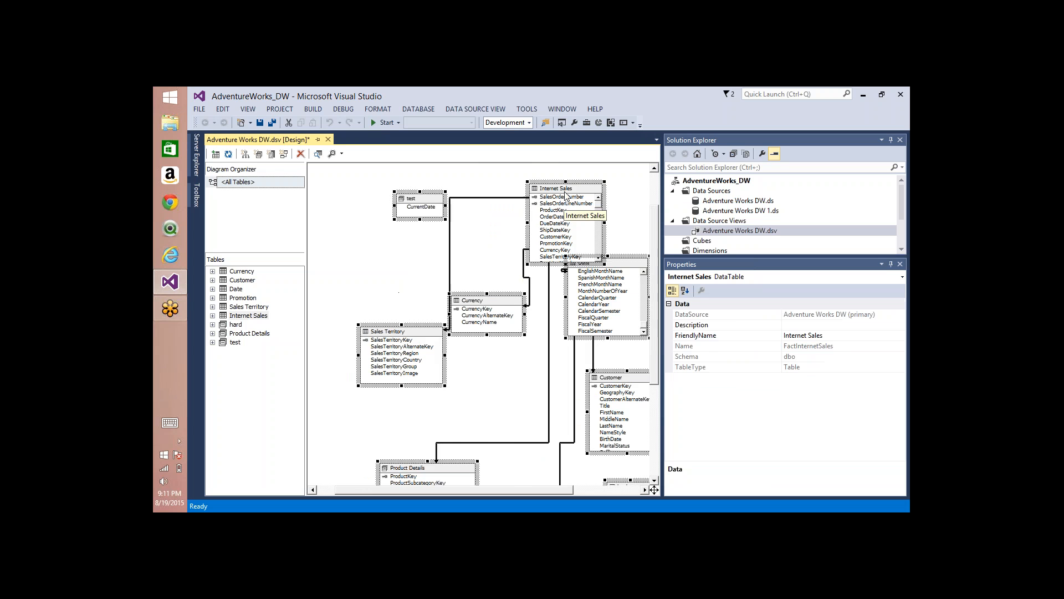
left_click_drag(497, 192, 540, 195)
left_click(459, 238)
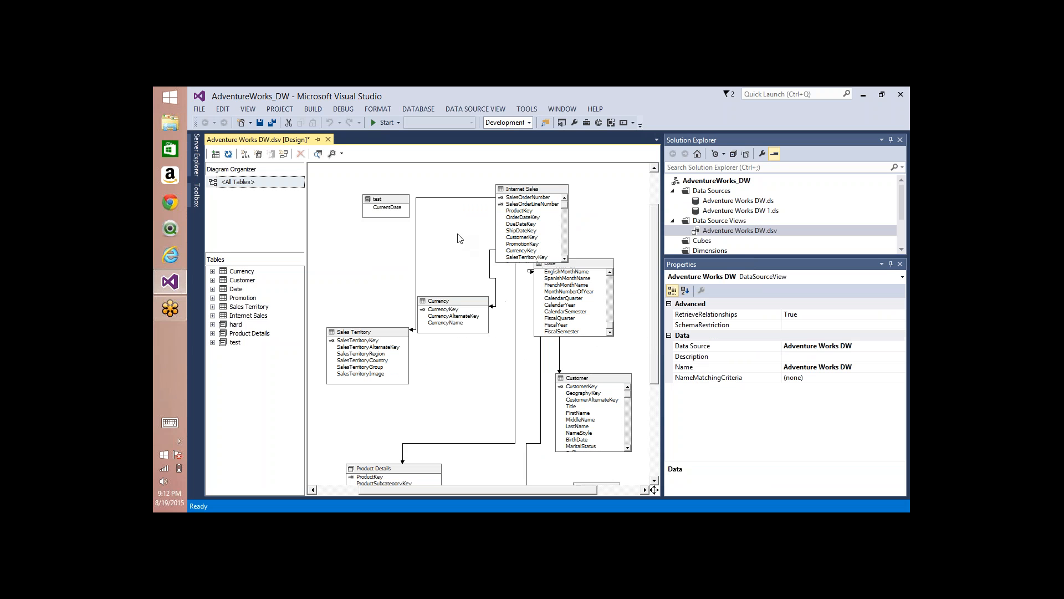
Step: Search the data source view's tables with the filters date, dim and pro, and close the search without choosing a table
right_click(460, 239)
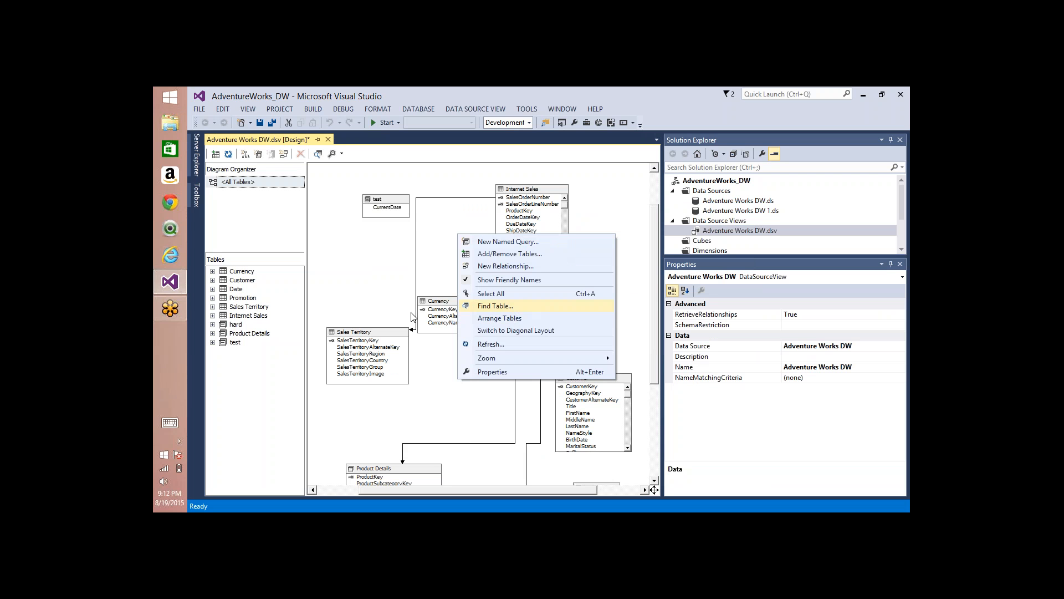
left_click(489, 308)
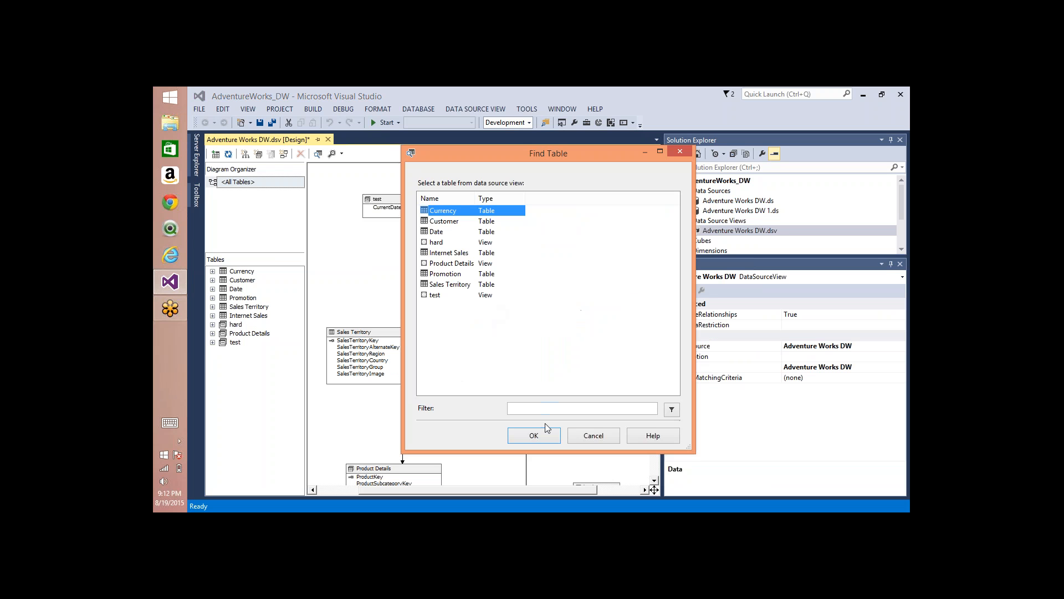
left_click(539, 408)
type("date")
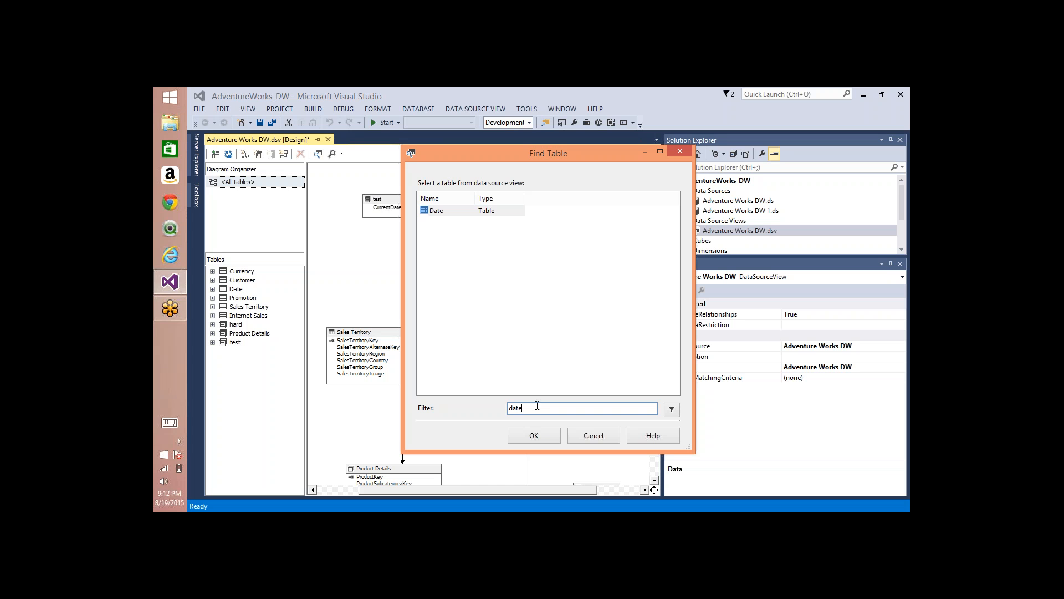
double_click(519, 404)
type("dim")
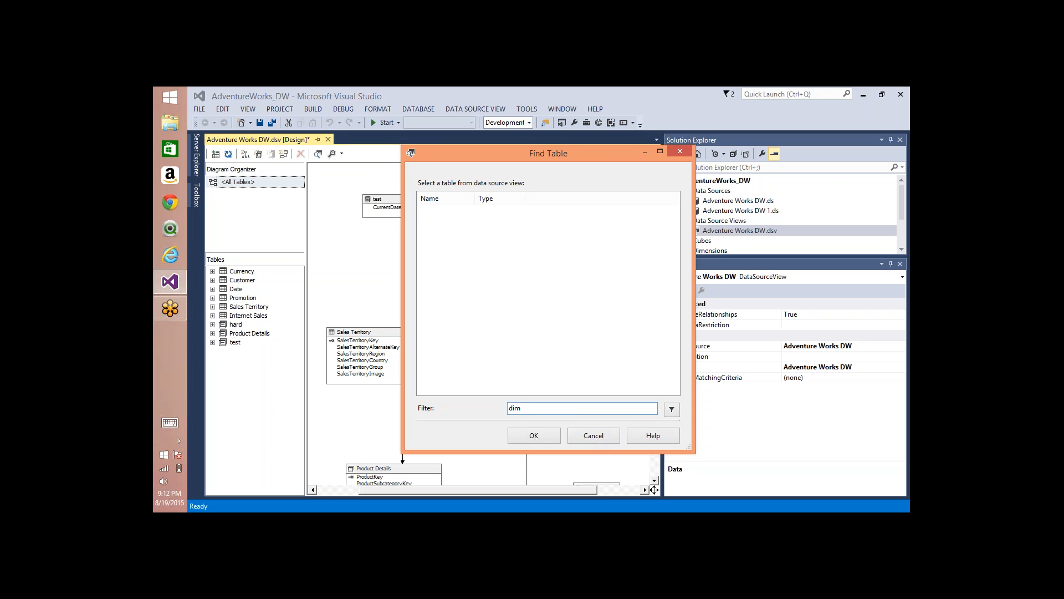
double_click(516, 405)
type("pro")
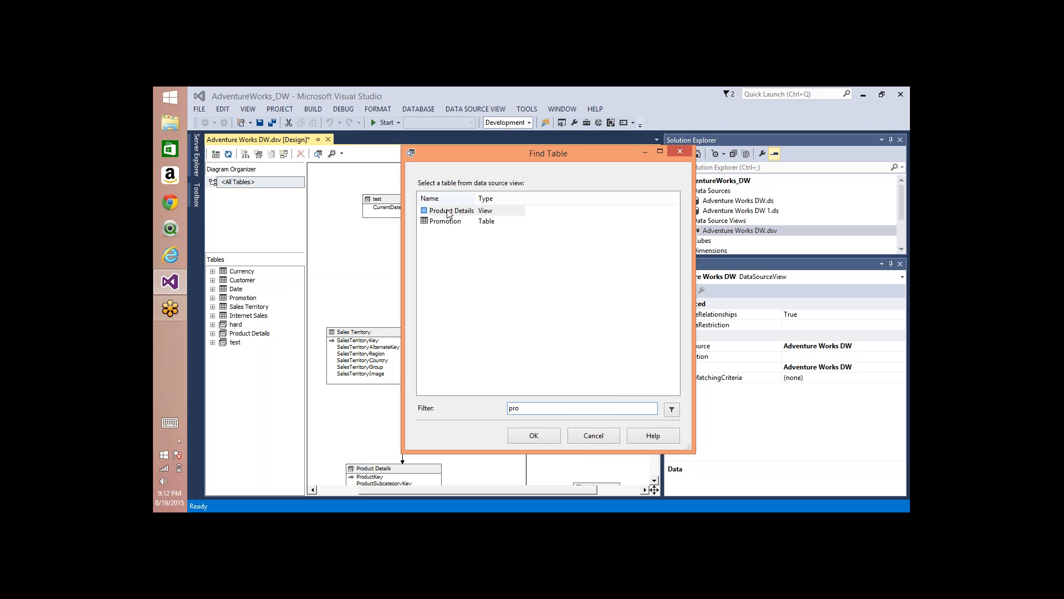
left_click(593, 436)
Step: Displace the Internet Sales, test and Currency tables, and apply Arrange Tables to lay out the diagram automatically
right_click(358, 252)
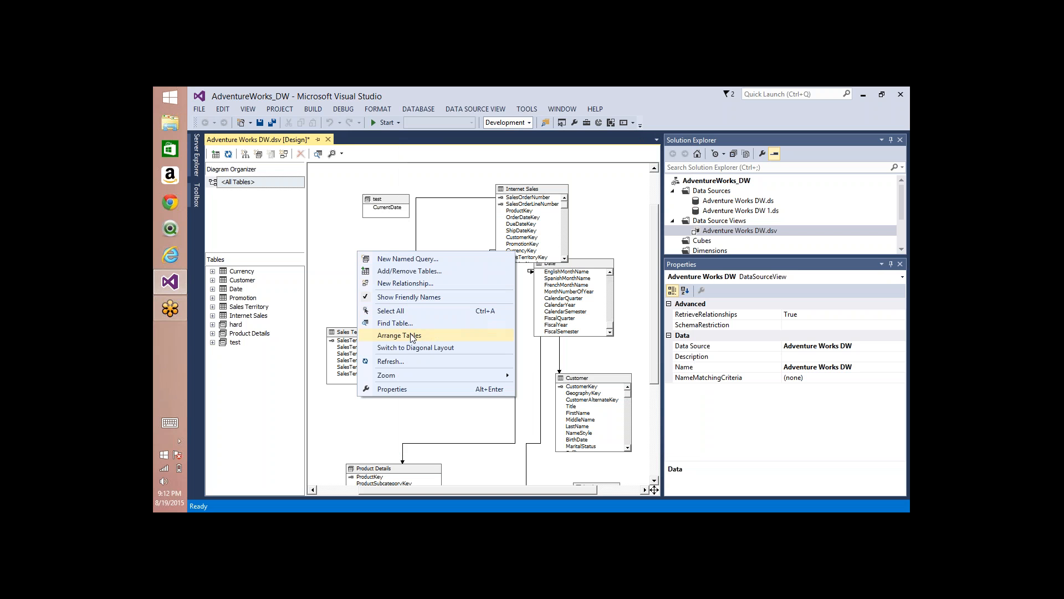
left_click_drag(527, 190, 527, 178)
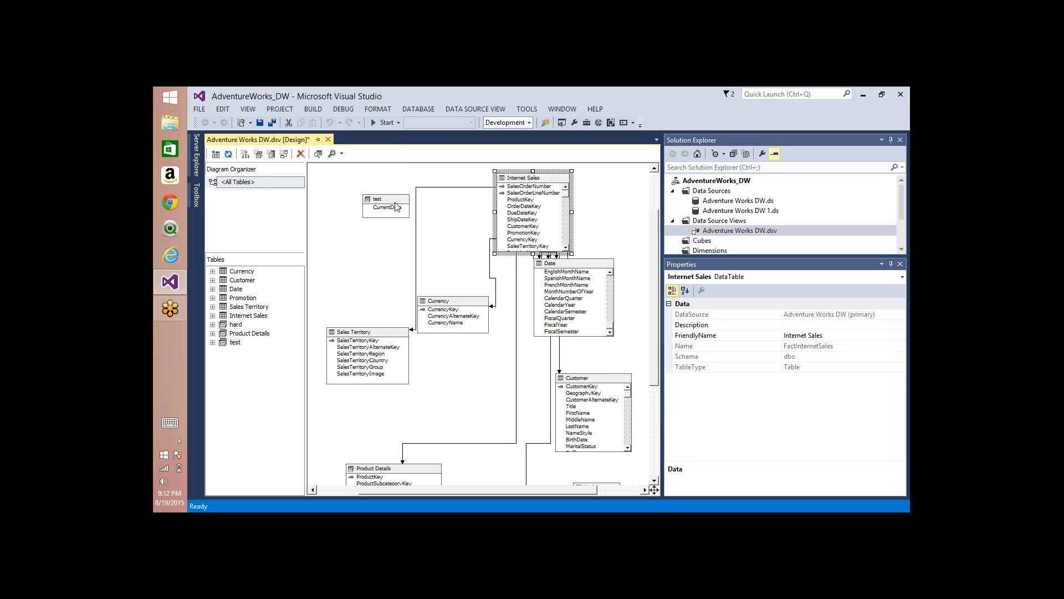
left_click_drag(394, 200, 389, 193)
left_click_drag(443, 301, 447, 264)
right_click(330, 263)
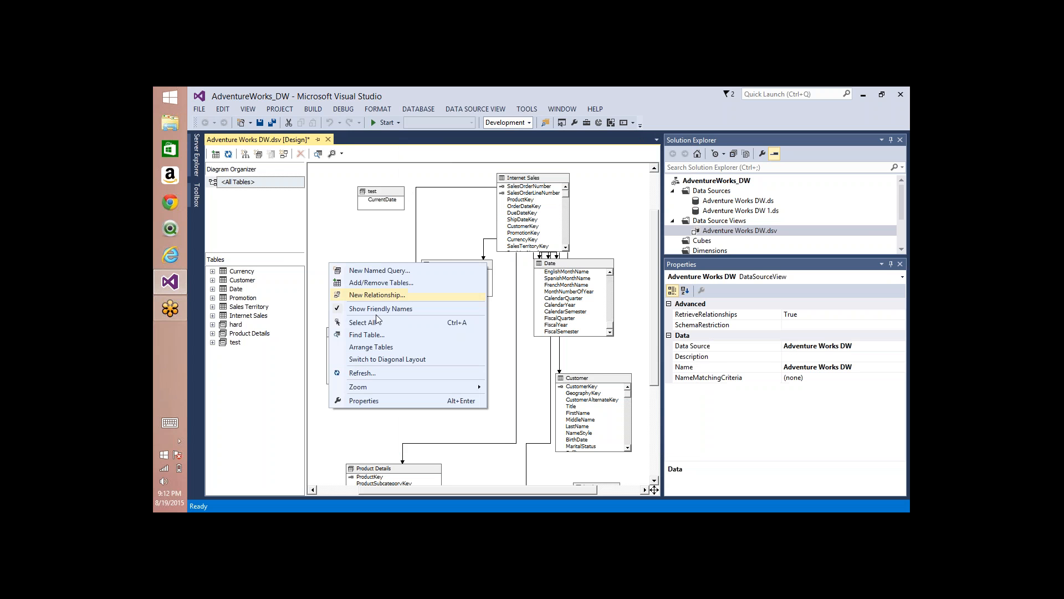
left_click(364, 348)
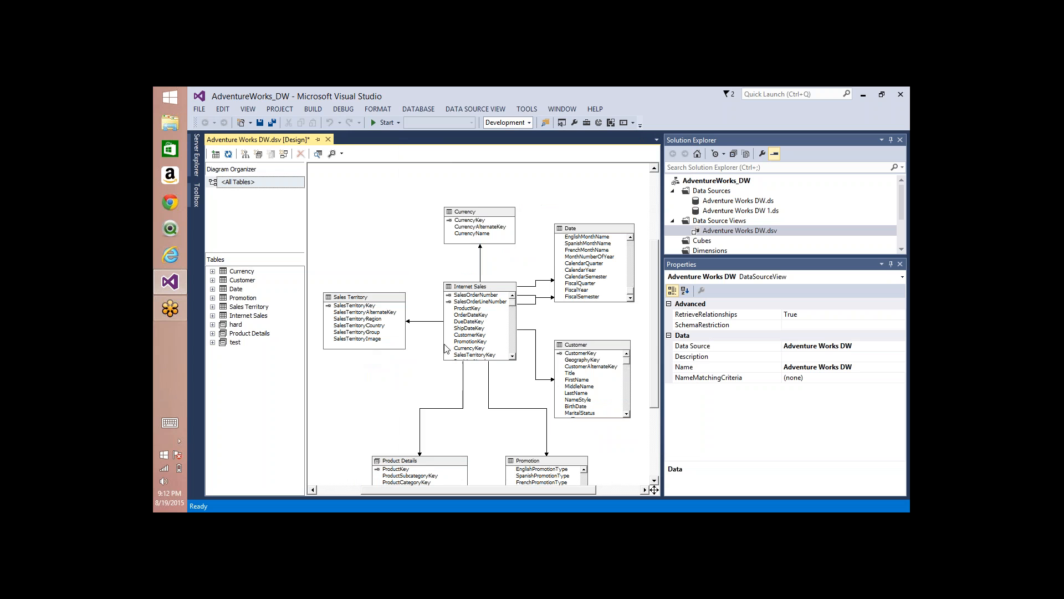
Step: Delete the test named query from the data source view
left_click_drag(658, 255, 676, 193)
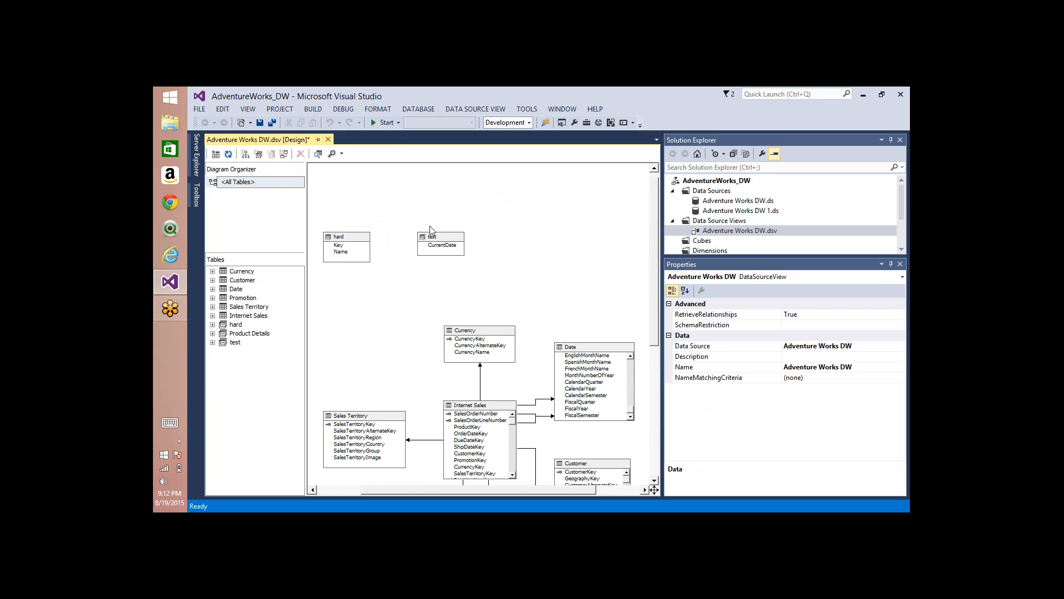
left_click(430, 244)
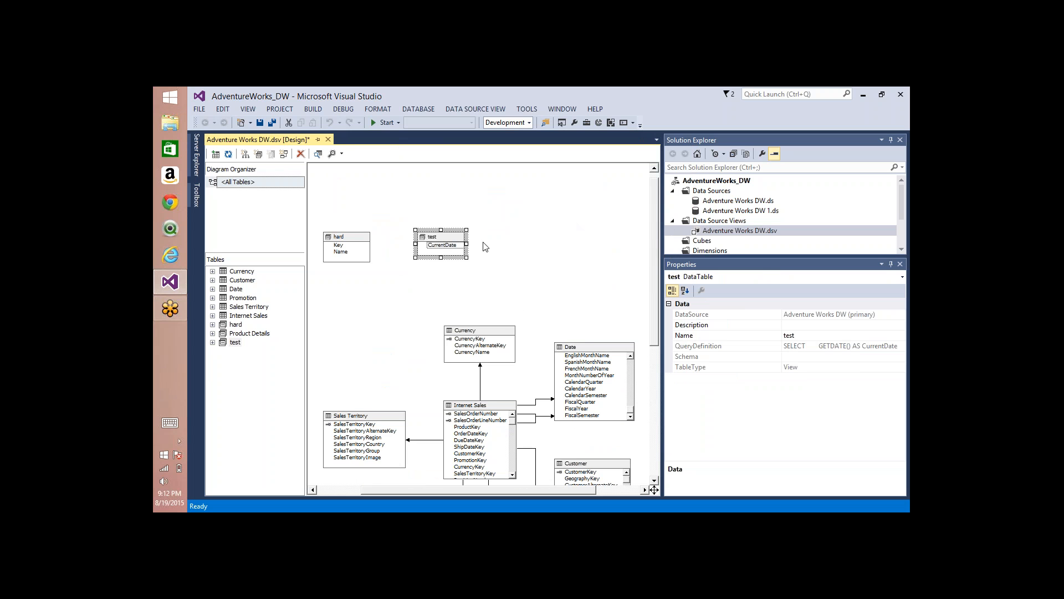
key("Delete")
key("Return")
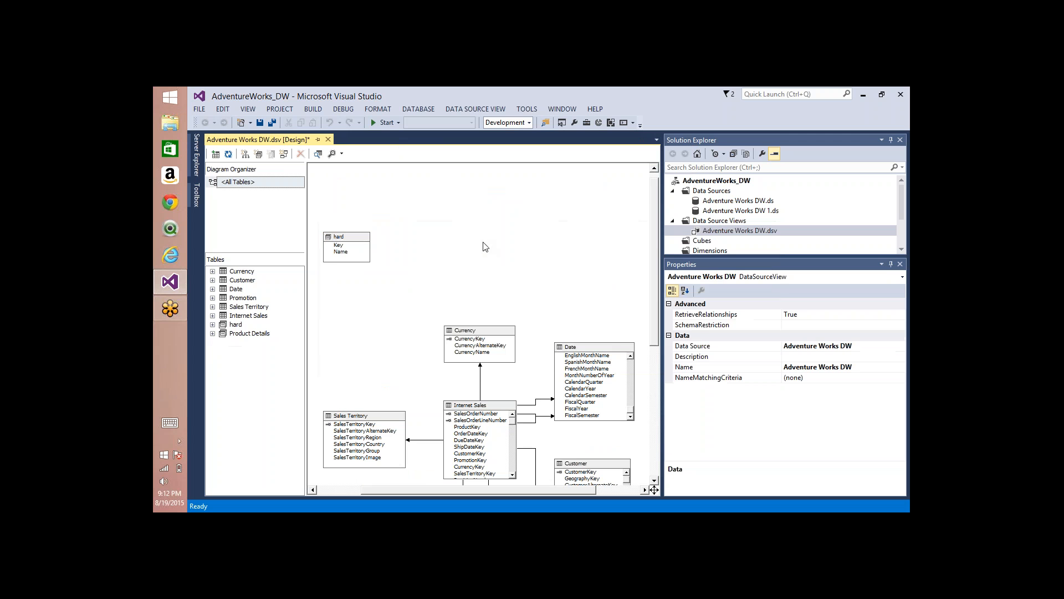
Step: Create a relationship from Internet Sales ProductKey to the hard query's Key column, accepting a logical primary key on it
left_click(339, 245)
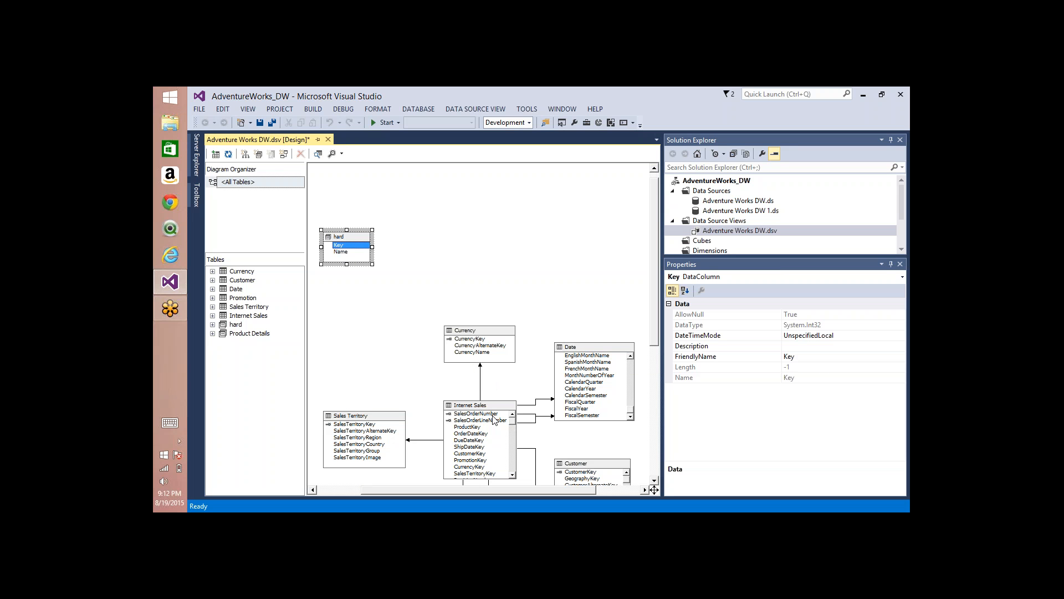
left_click(466, 429)
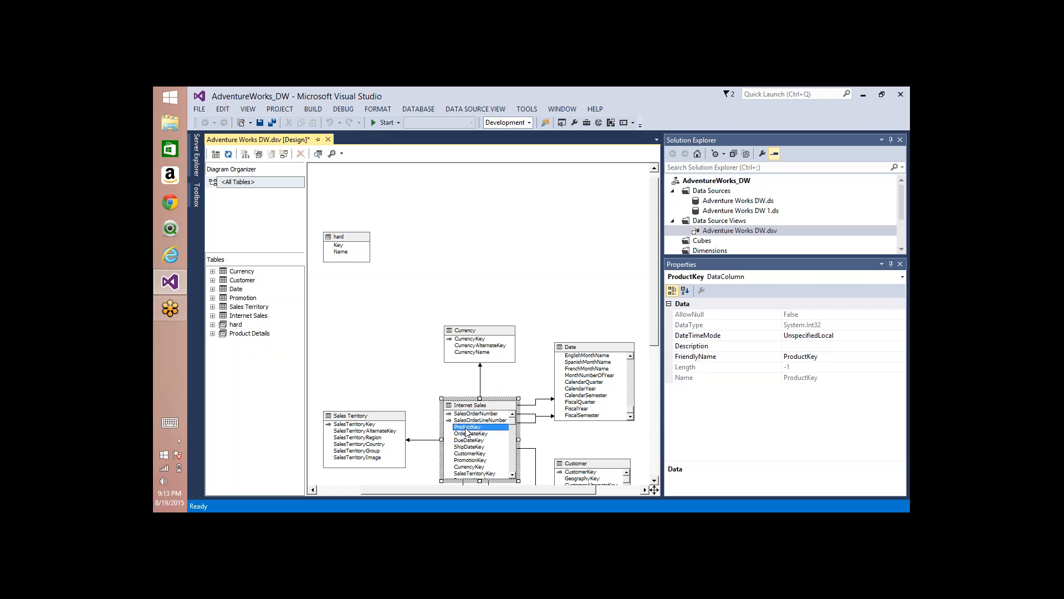
left_click_drag(466, 430, 344, 251)
left_click_drag(344, 250, 344, 250)
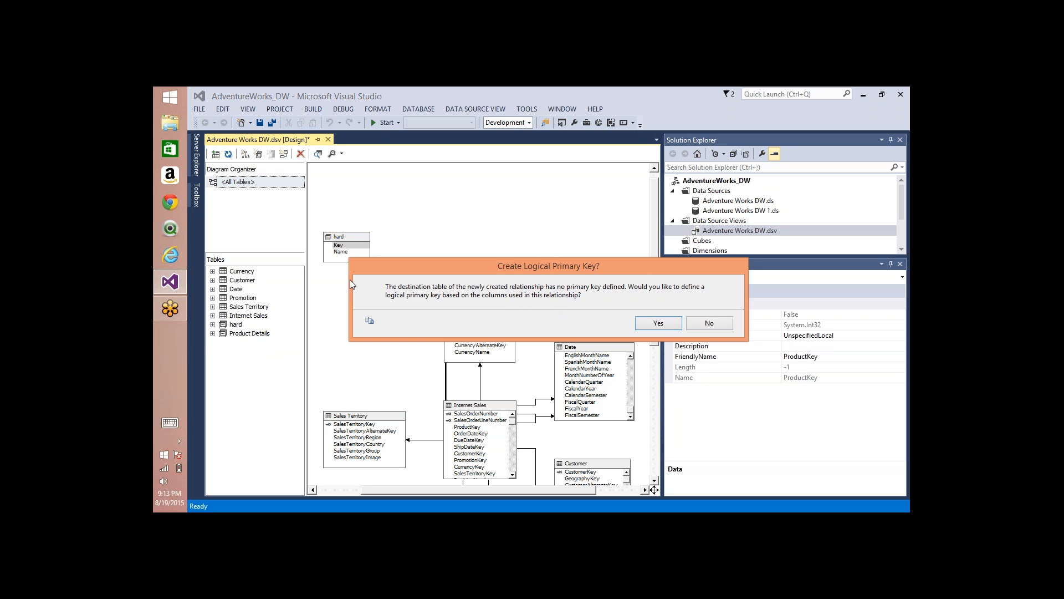
left_click(658, 324)
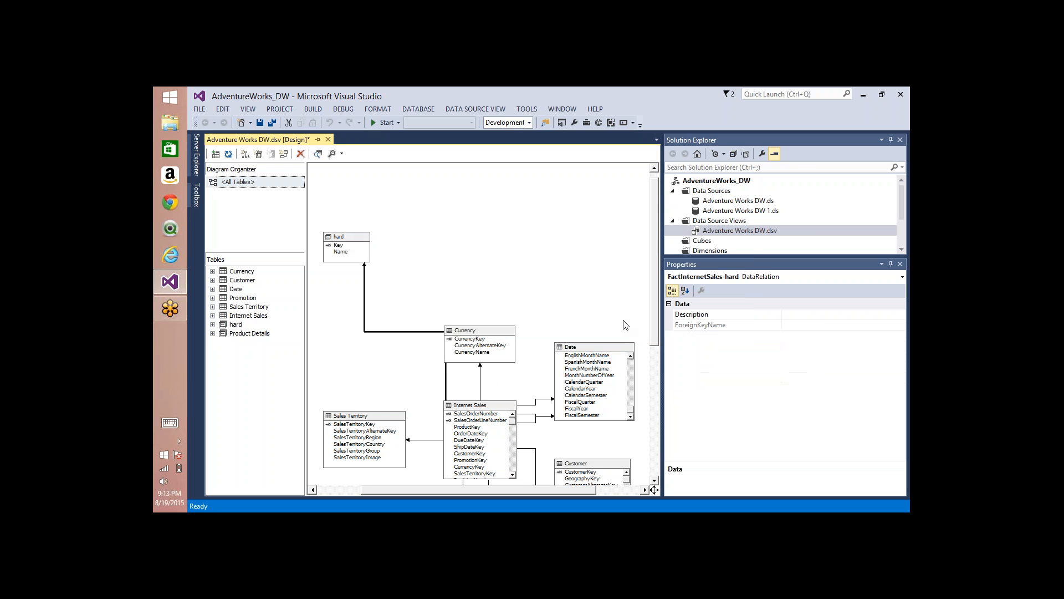
Step: Move the hard named query above the Currency table and delete it from the data source view
left_click(336, 245)
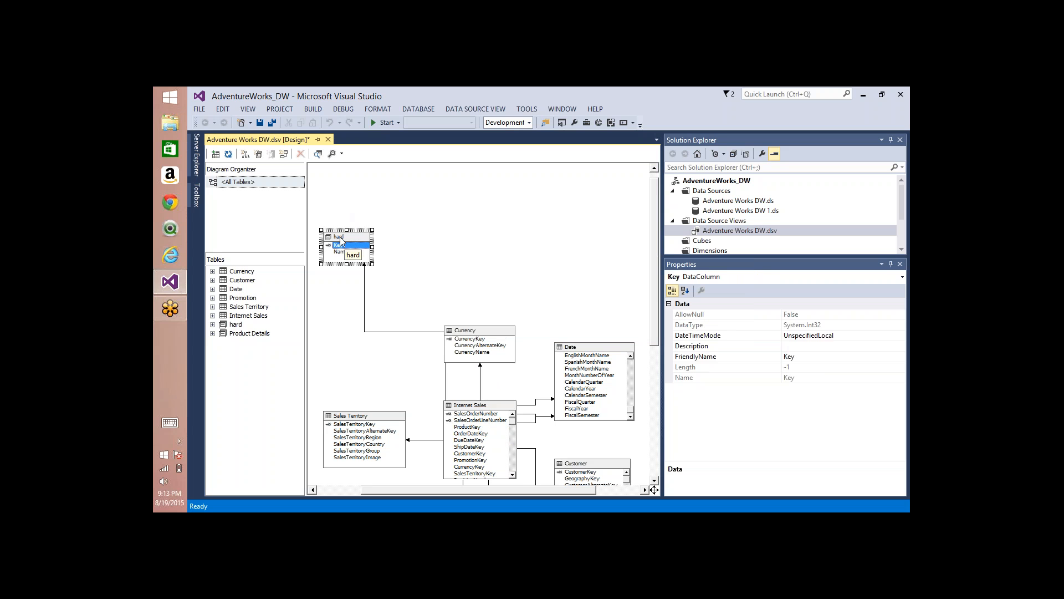
left_click_drag(341, 237, 422, 196)
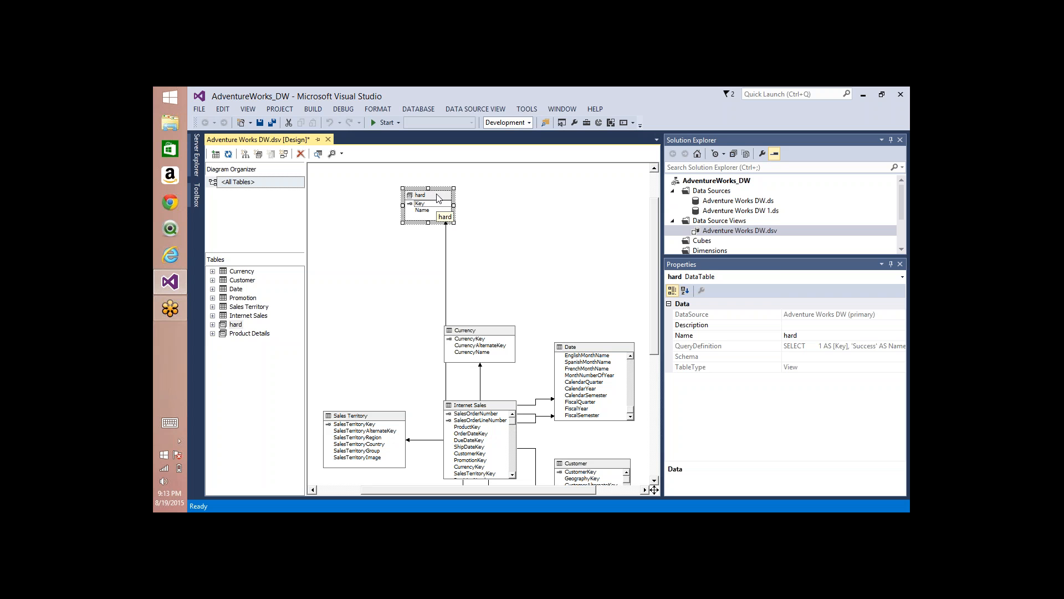
key("Delete")
key("Return")
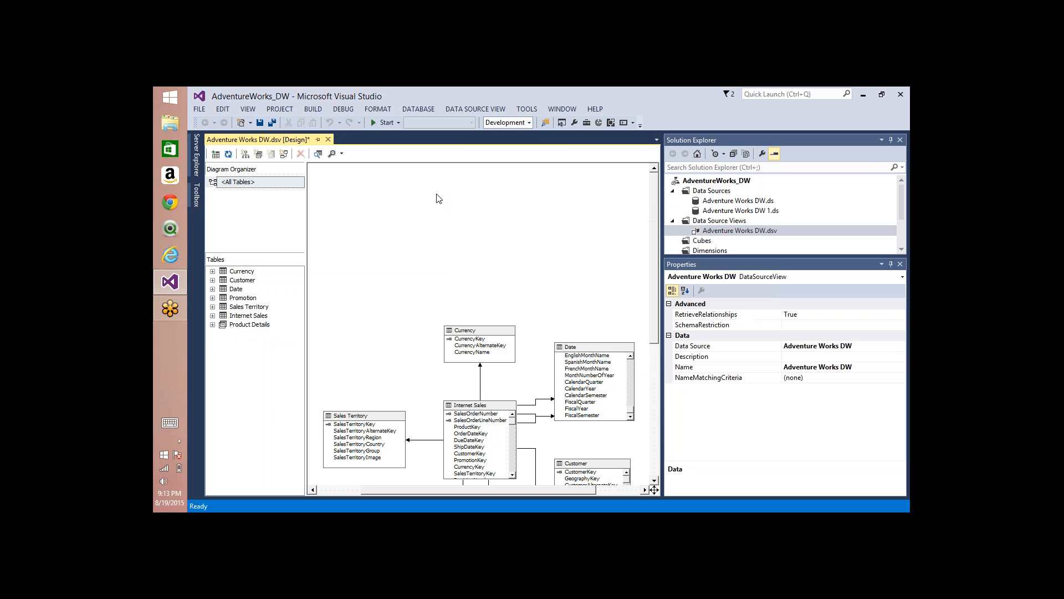
Step: Arrange the tables in the data source view diagram automatically
right_click(459, 167)
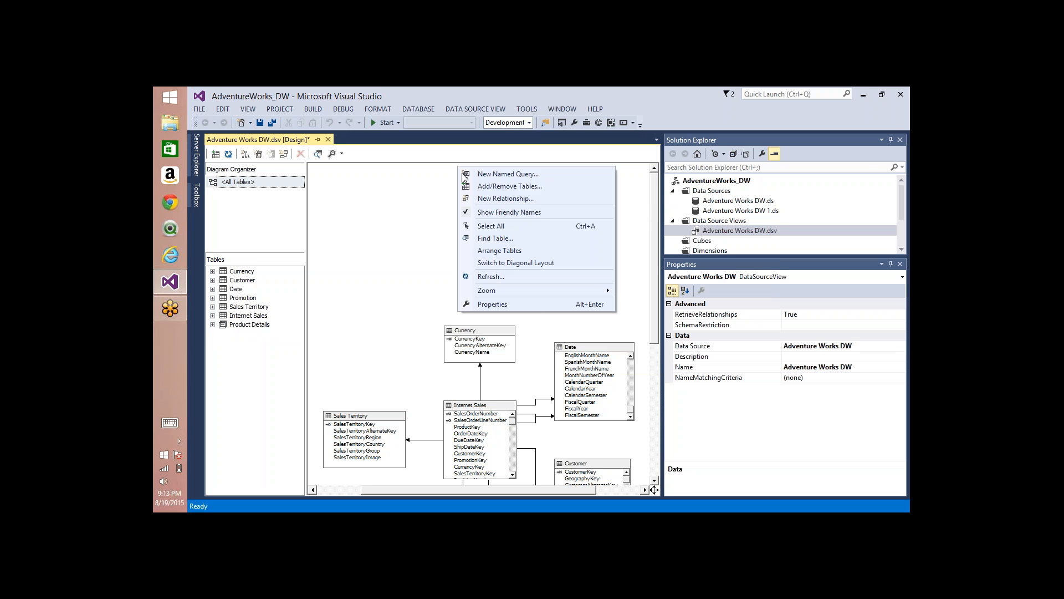
left_click(490, 256)
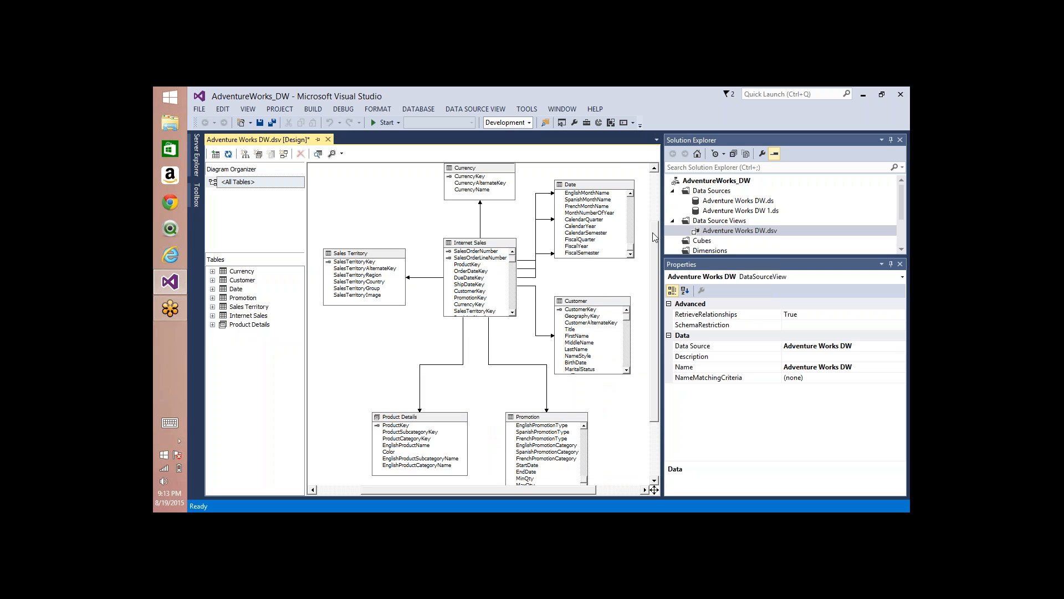
Step: Switch the diagram to diagonal layout and return it to rectangular layout
right_click(373, 184)
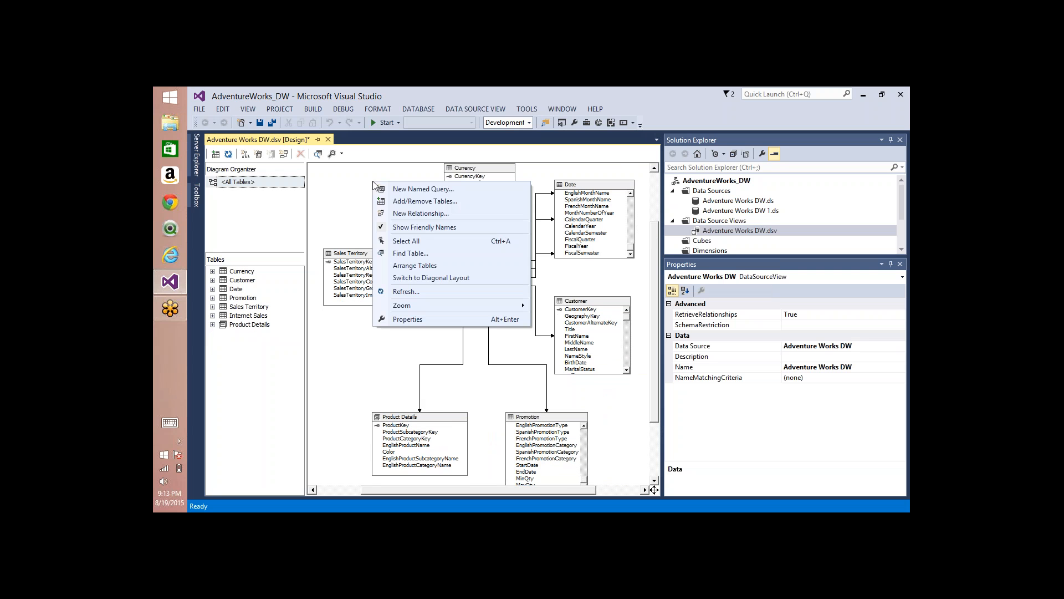
left_click(444, 279)
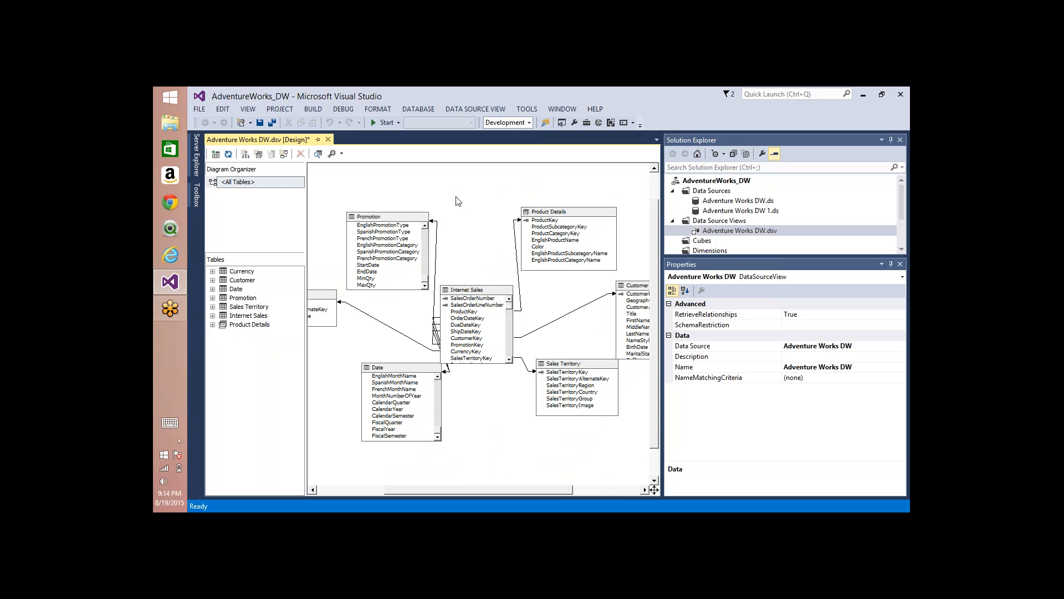
right_click(436, 195)
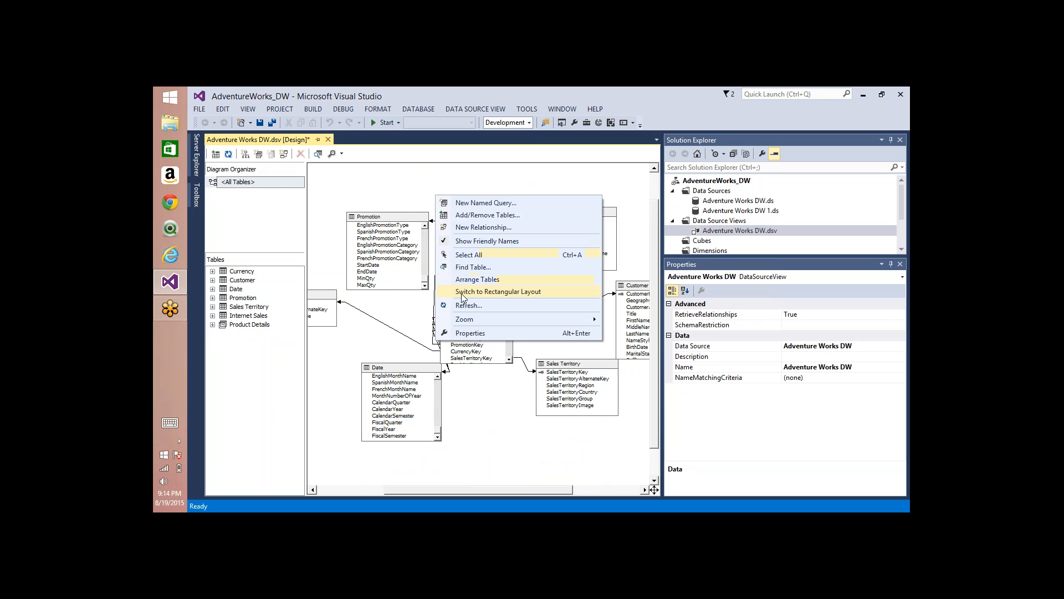
left_click(505, 298)
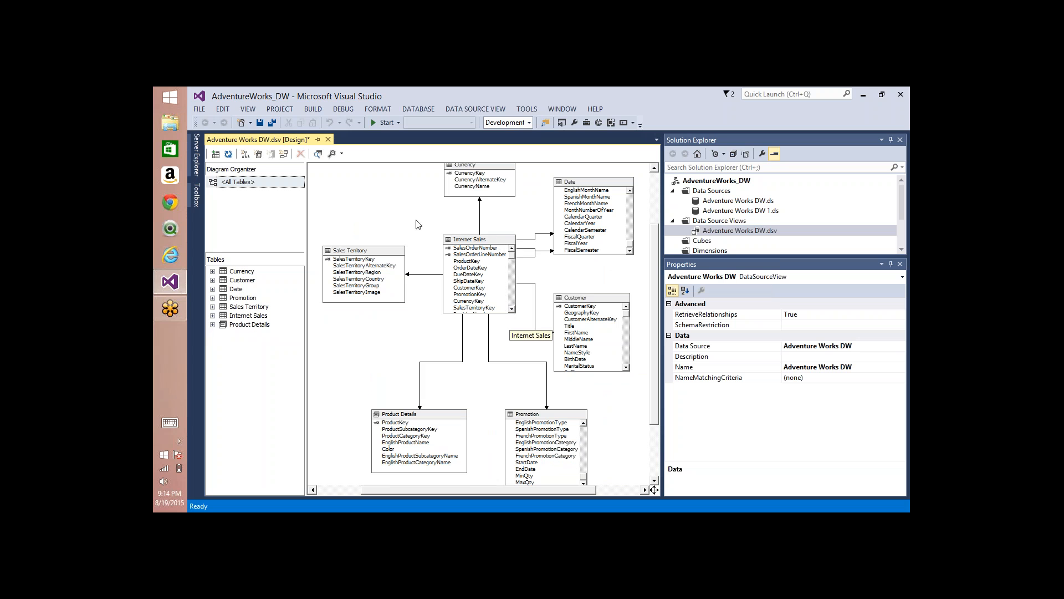
right_click(394, 203)
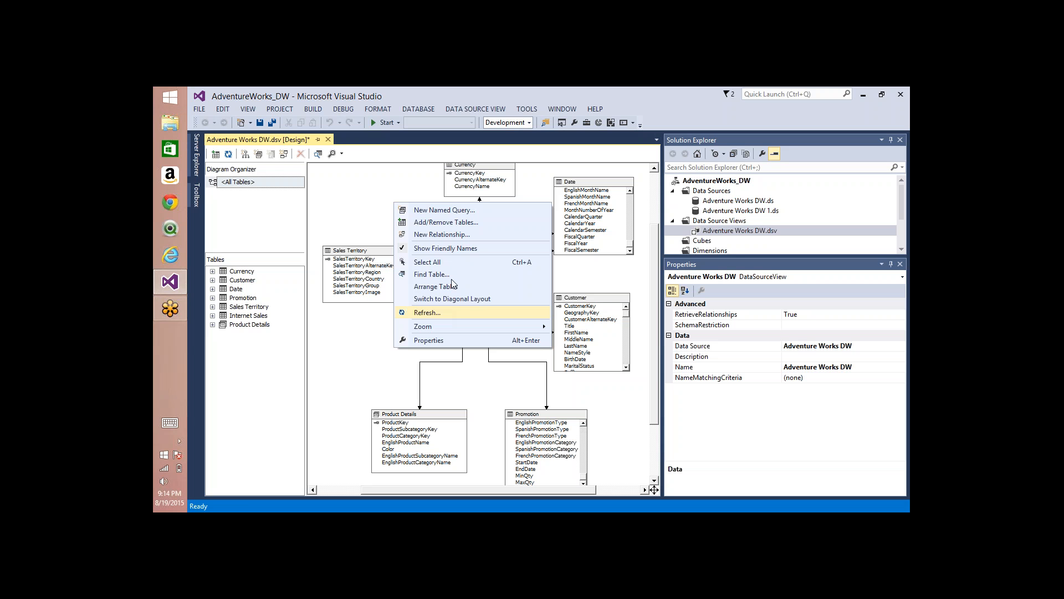
left_click(810, 185)
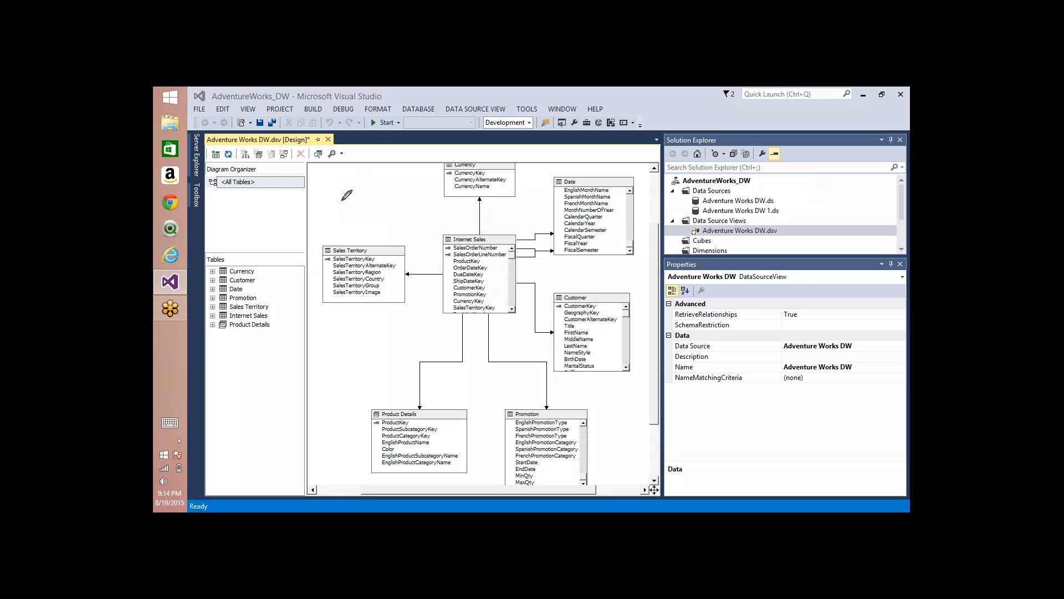
mouse_move(357, 190)
left_mouse_down()
mouse_move(351, 392)
mouse_move(367, 193)
mouse_move(340, 201)
left_mouse_up()
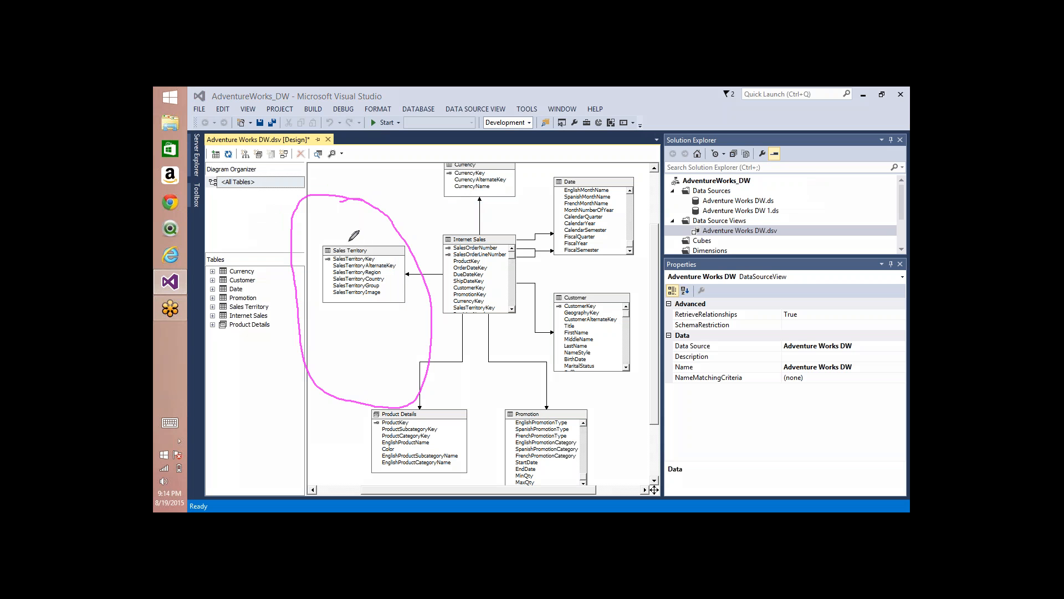
left_click_drag(326, 240, 363, 243)
left_click_drag(327, 272, 382, 280)
mouse_move(331, 308)
left_mouse_down()
mouse_move(379, 314)
mouse_move(406, 370)
left_mouse_up()
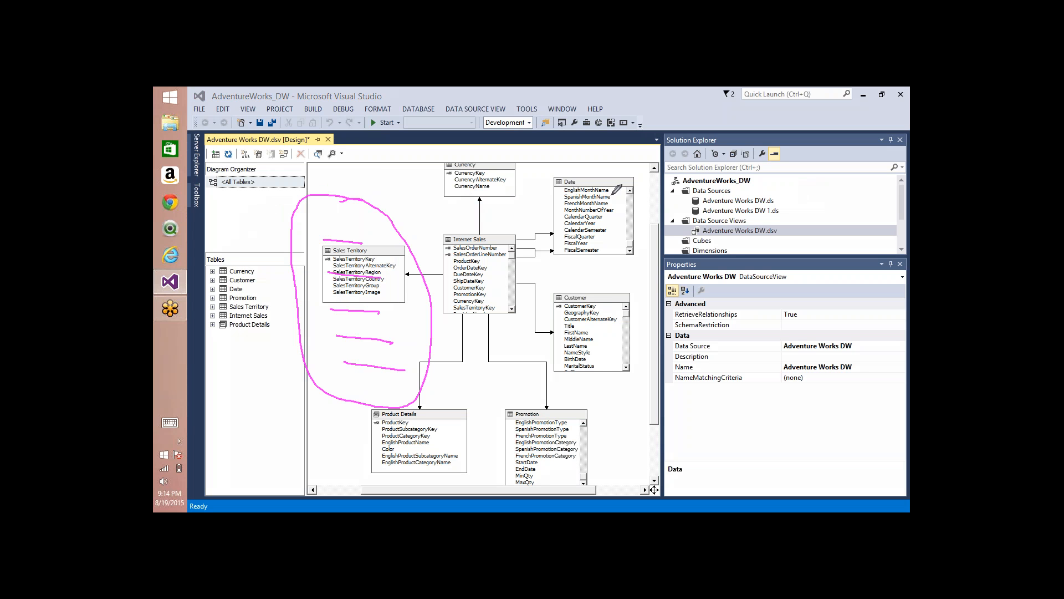
left_click_drag(612, 196, 546, 193)
mouse_move(542, 190)
left_mouse_down()
mouse_move(631, 191)
mouse_move(507, 327)
mouse_move(545, 178)
mouse_move(531, 228)
mouse_move(425, 249)
mouse_move(454, 258)
left_mouse_up()
mouse_move(562, 205)
left_mouse_down()
mouse_move(608, 203)
mouse_move(607, 228)
mouse_move(575, 241)
mouse_move(588, 244)
mouse_move(603, 271)
mouse_move(601, 300)
mouse_move(584, 307)
left_mouse_up()
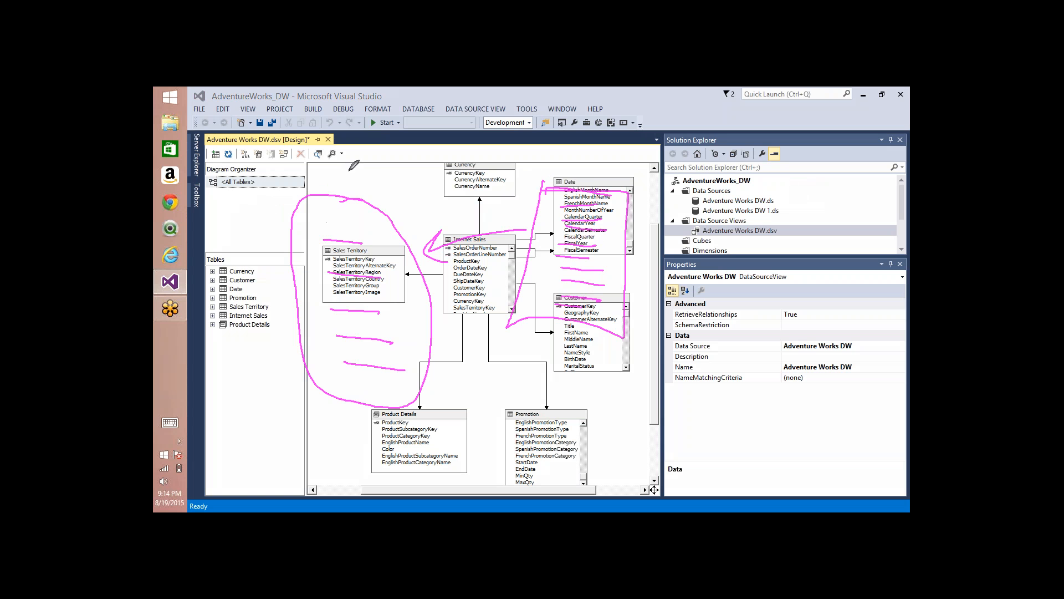
left_click_drag(348, 165, 341, 199)
mouse_move(337, 183)
left_mouse_down()
mouse_move(340, 201)
mouse_move(352, 190)
left_mouse_up()
mouse_move(427, 166)
left_mouse_down()
mouse_move(382, 187)
mouse_move(357, 219)
mouse_move(393, 206)
left_mouse_up()
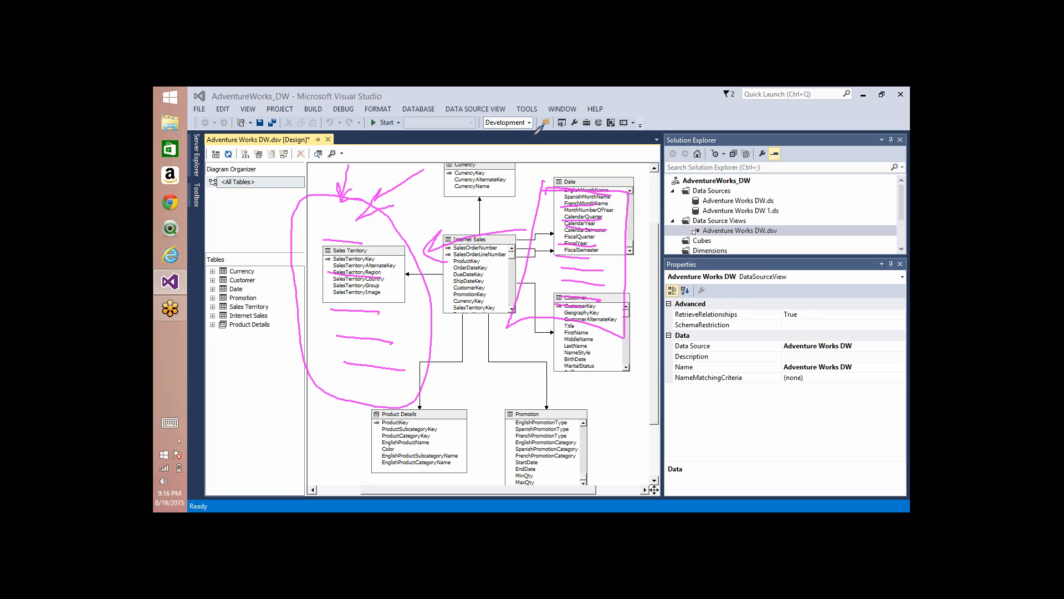
left_click(823, 191)
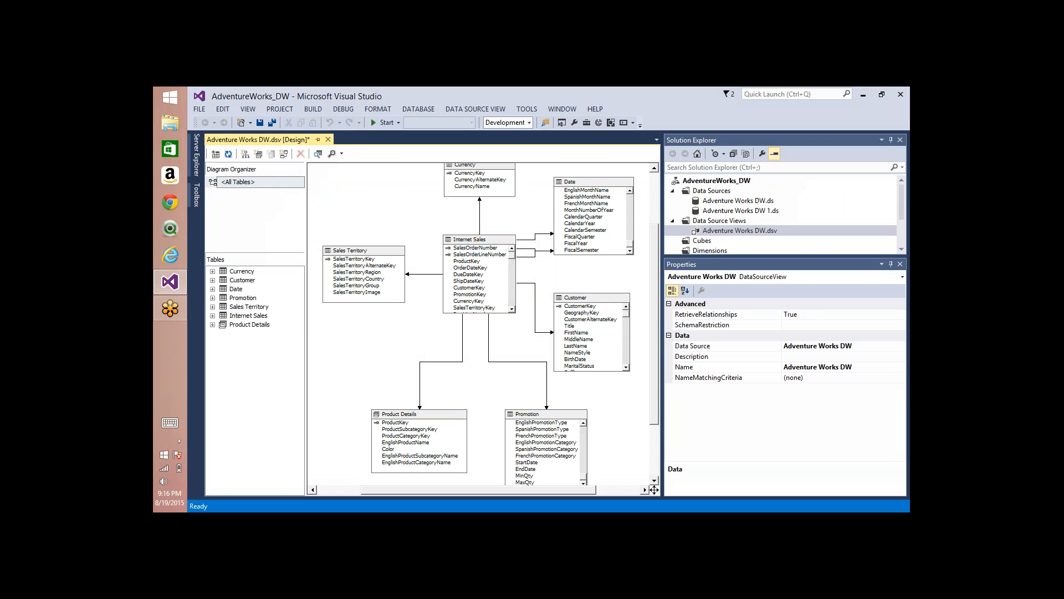
Step: Delete the relationships from Internet Sales to Sales Territory and from Internet Sales to Currency
left_click(425, 274)
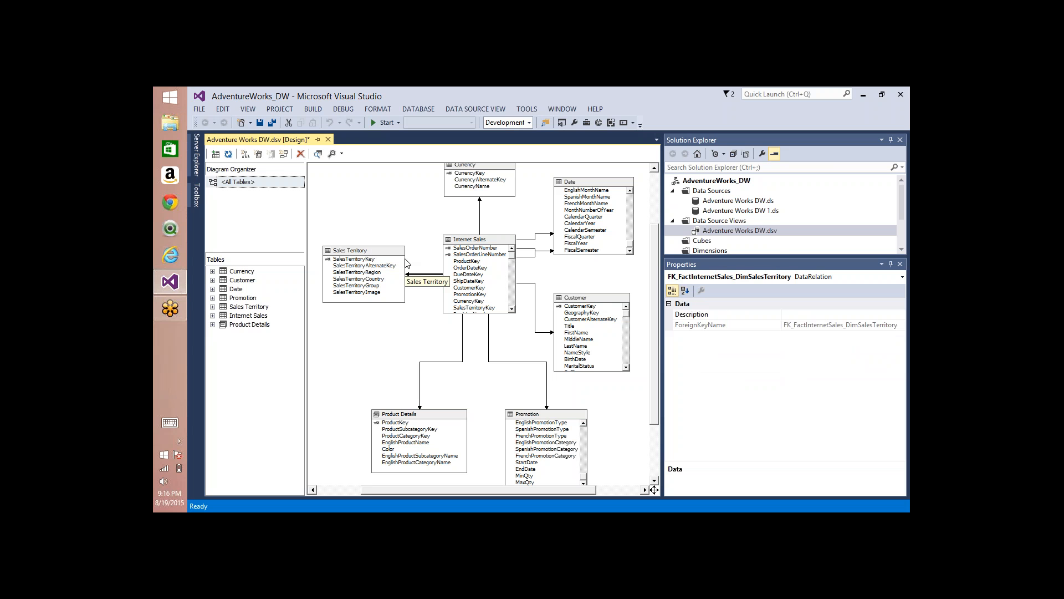
key("Delete")
key("Return")
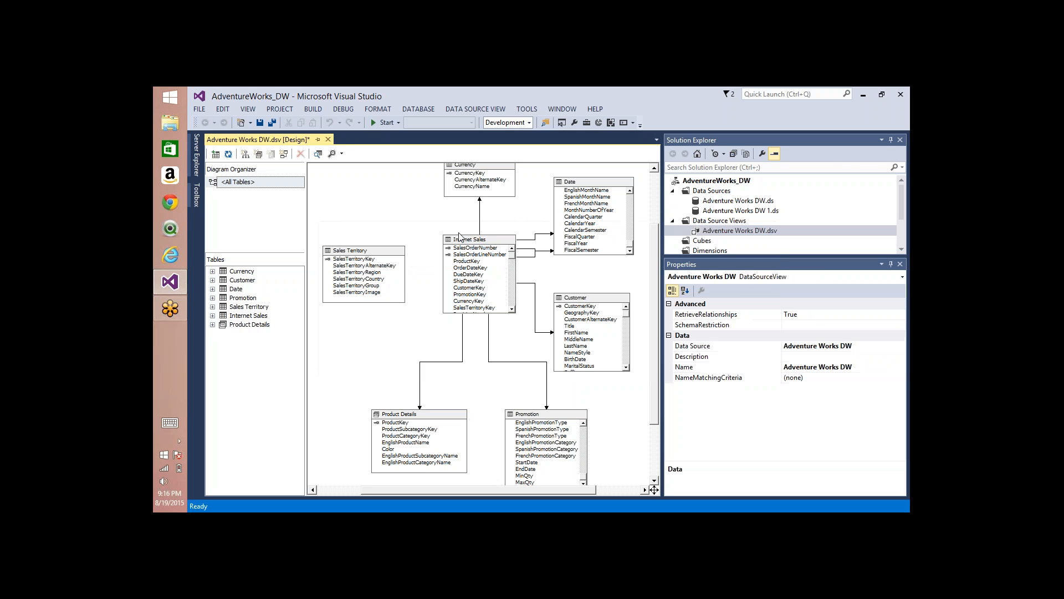
left_click(480, 217)
key("Delete")
key("Return")
Step: Refresh the data source view, review the proposed changes, and accept adding the Internet Sales foreign keys to DimCurrency and DimSalesTerritory
right_click(400, 198)
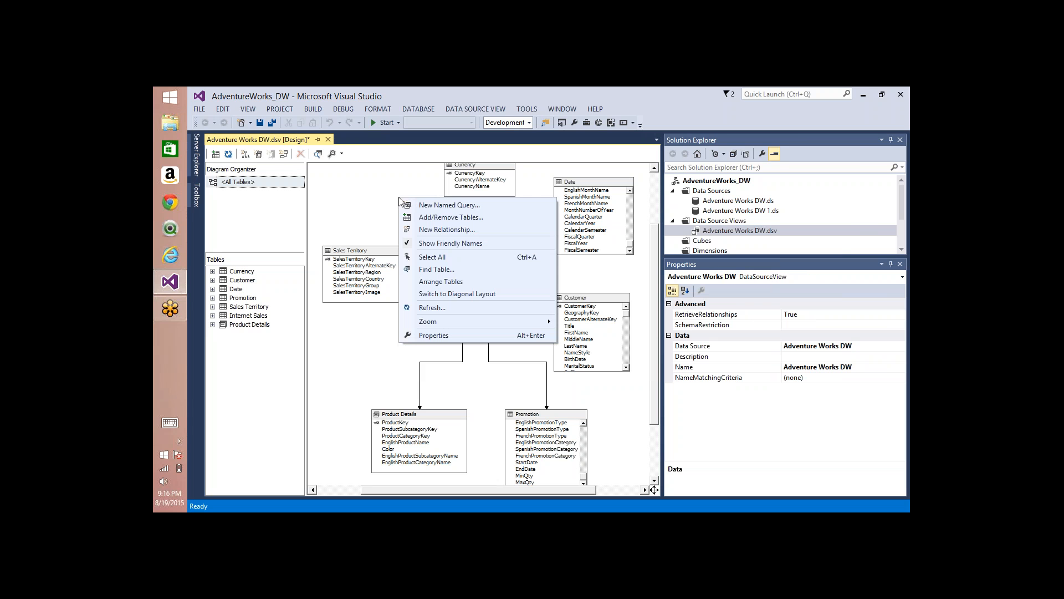
left_click(431, 308)
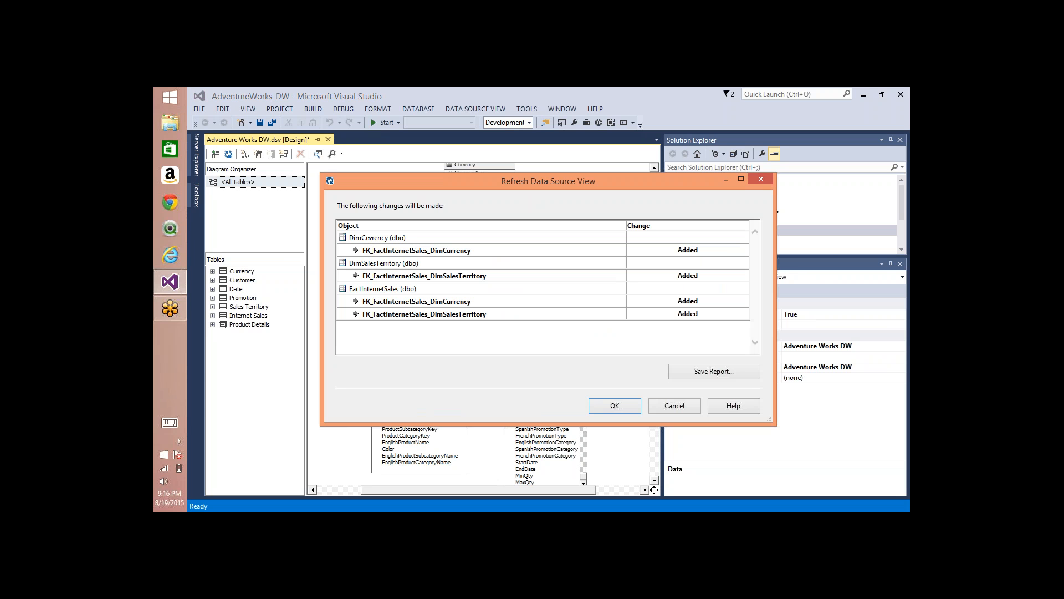
left_click_drag(373, 250, 498, 257)
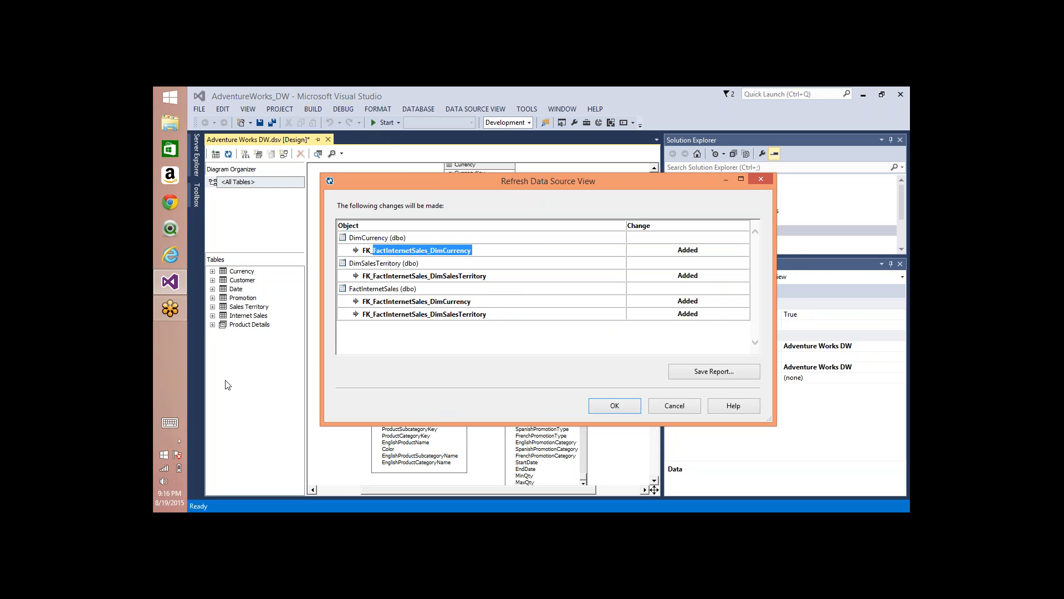
left_click_drag(427, 180, 613, 240)
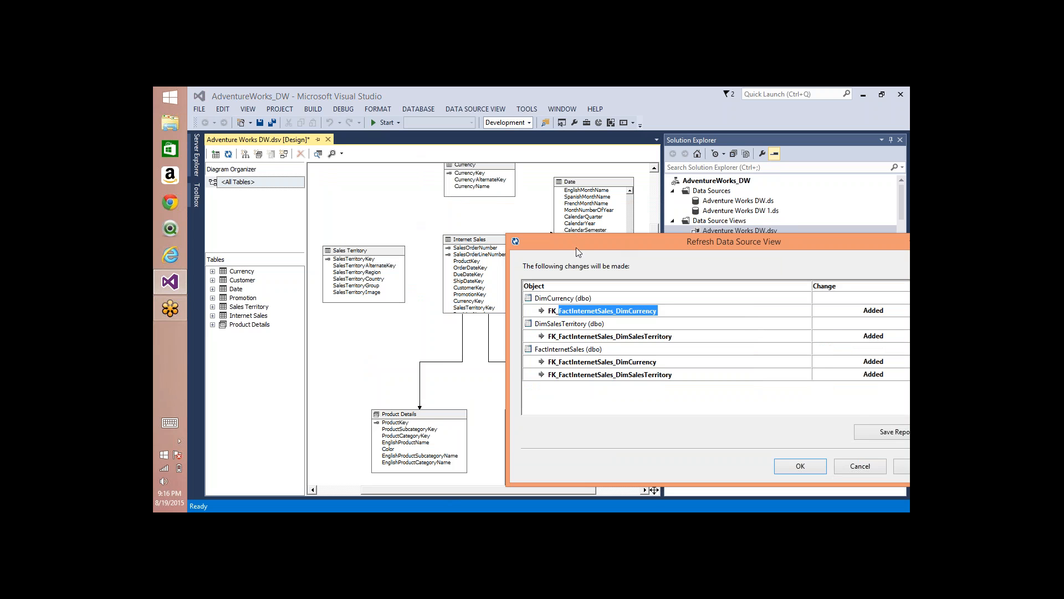
left_click_drag(571, 241, 519, 210)
left_click(513, 290)
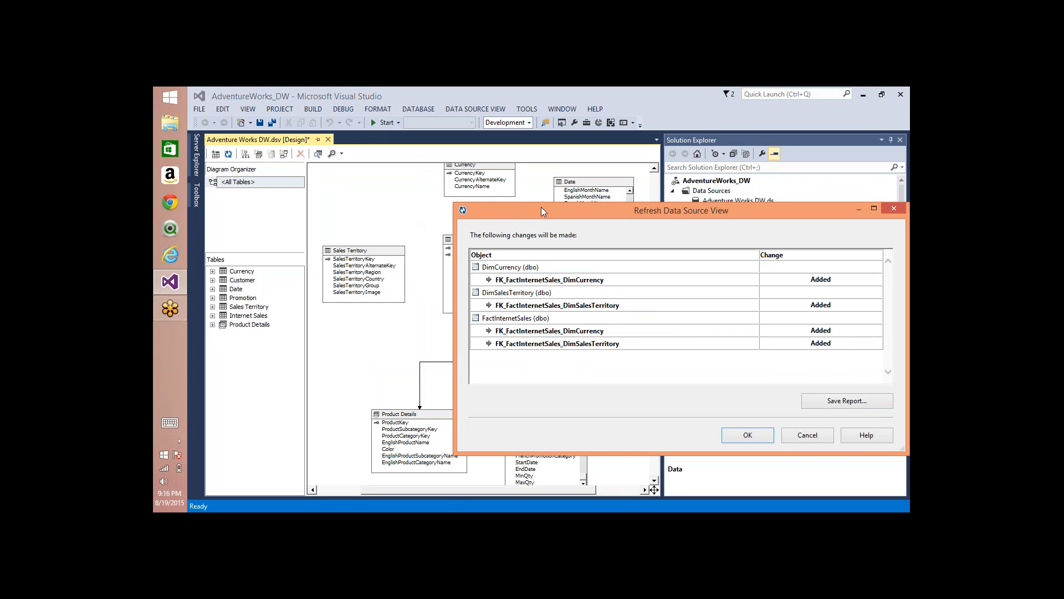
left_click_drag(541, 207, 416, 134)
double_click(423, 234)
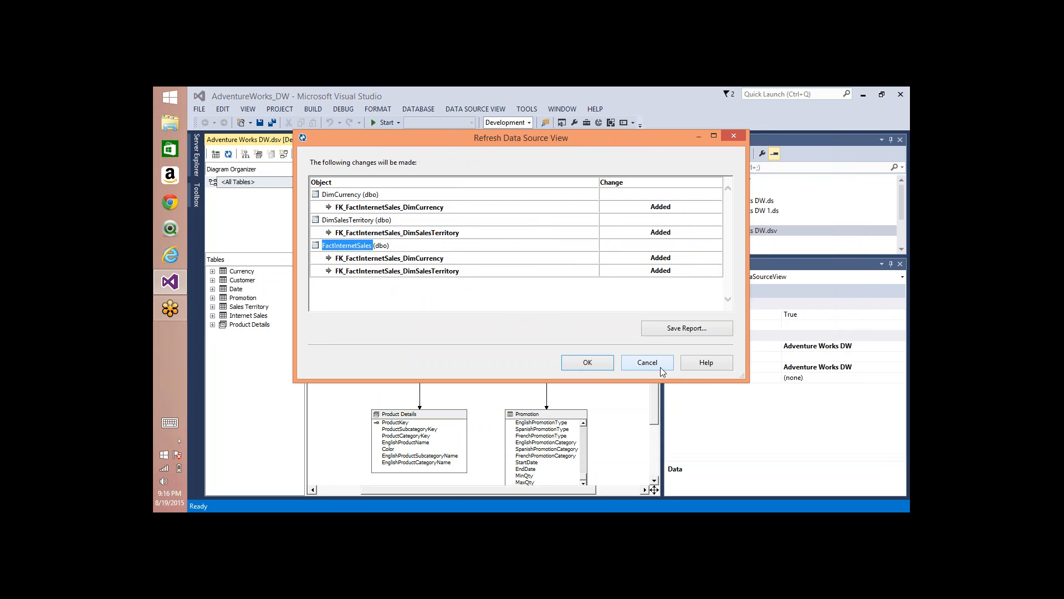
left_click(588, 363)
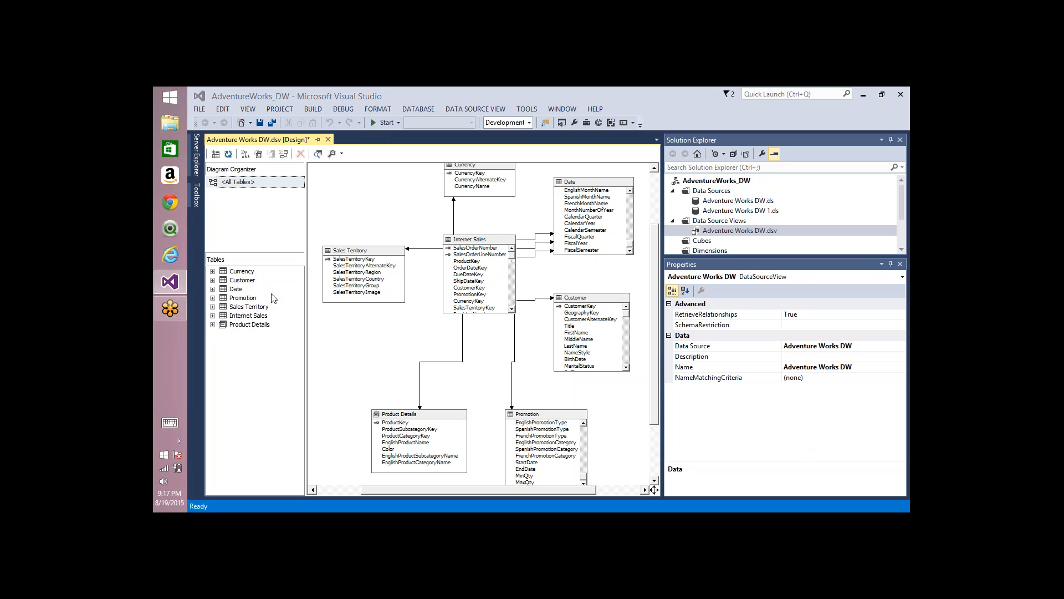
Step: Launch SQL Server Management Studio by running ssms
key("super+r")
type("ssms")
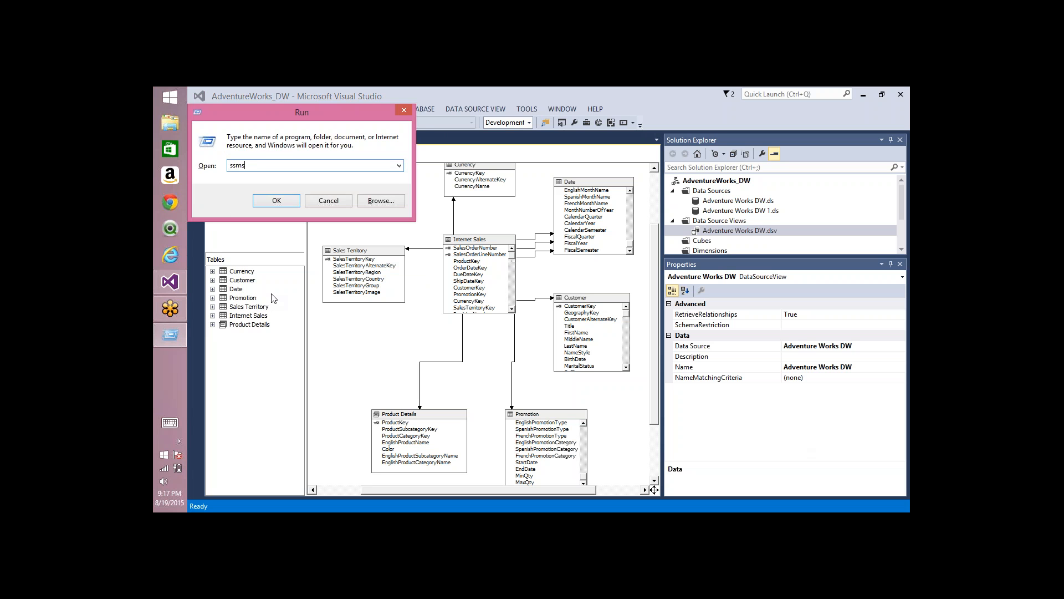
key("Return")
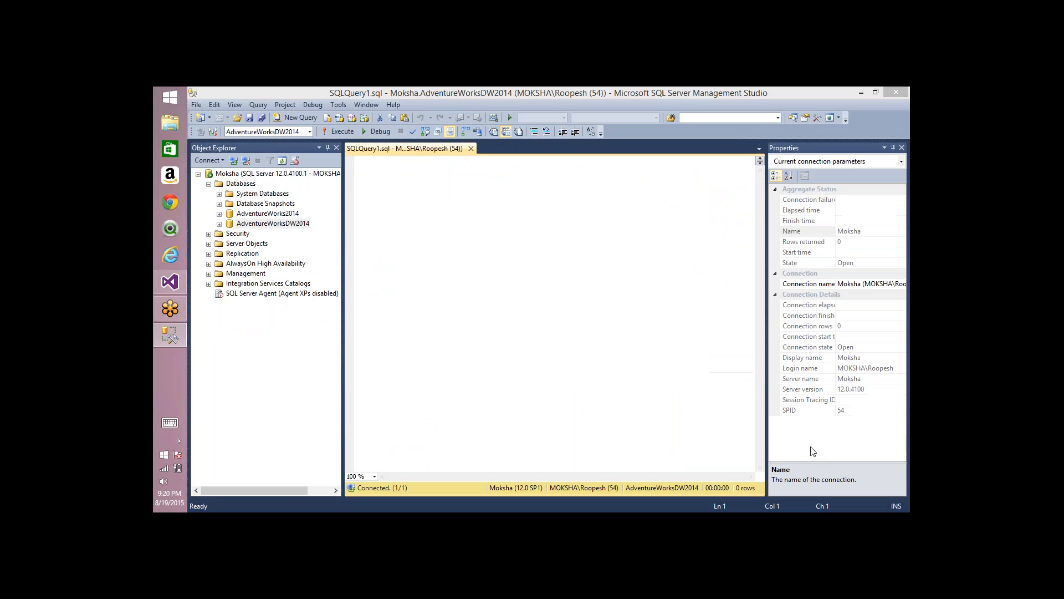
Step: Write and execute the query "select * from dimdate" against AdventureWorksDW2014
left_click(543, 215)
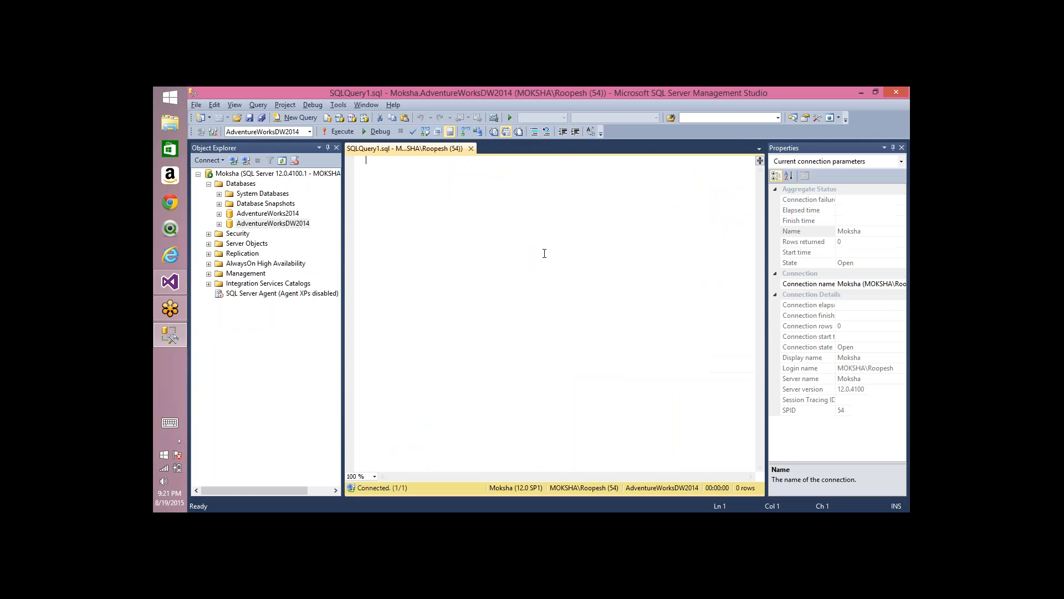
type("select *")
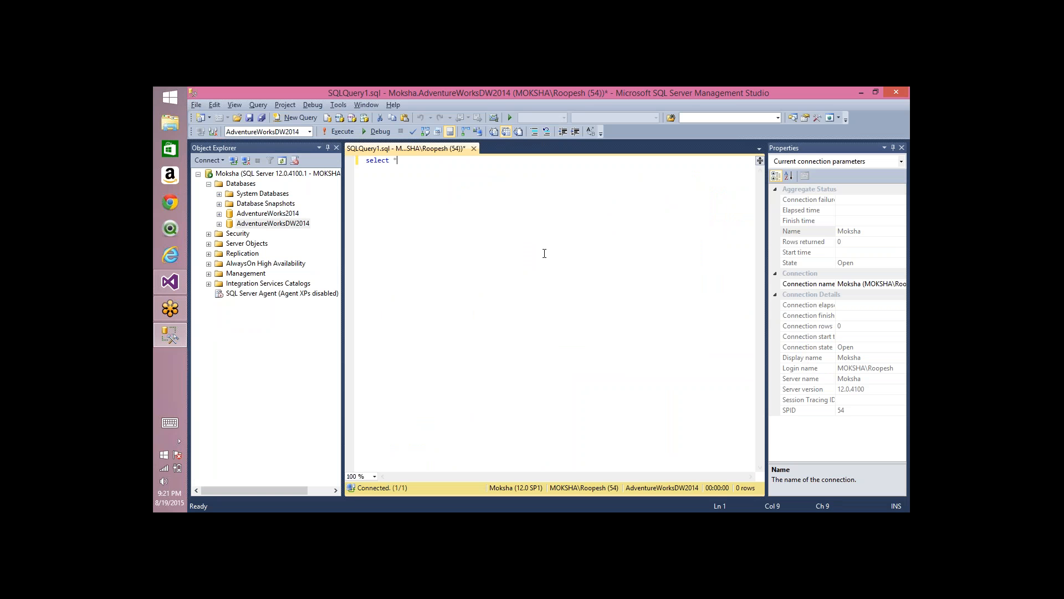
type(" from dim")
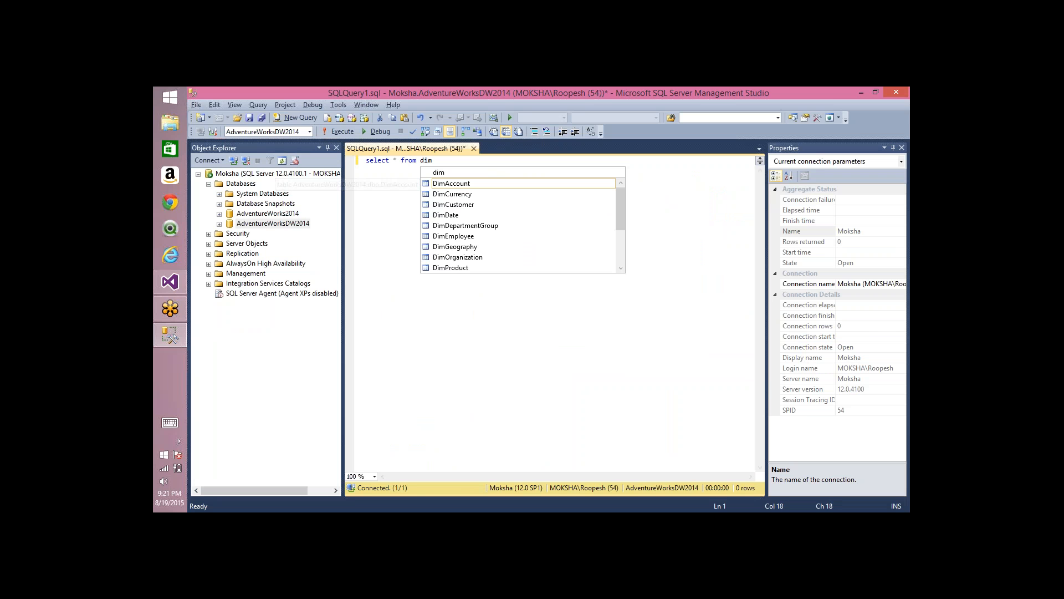
type("date")
key("F5")
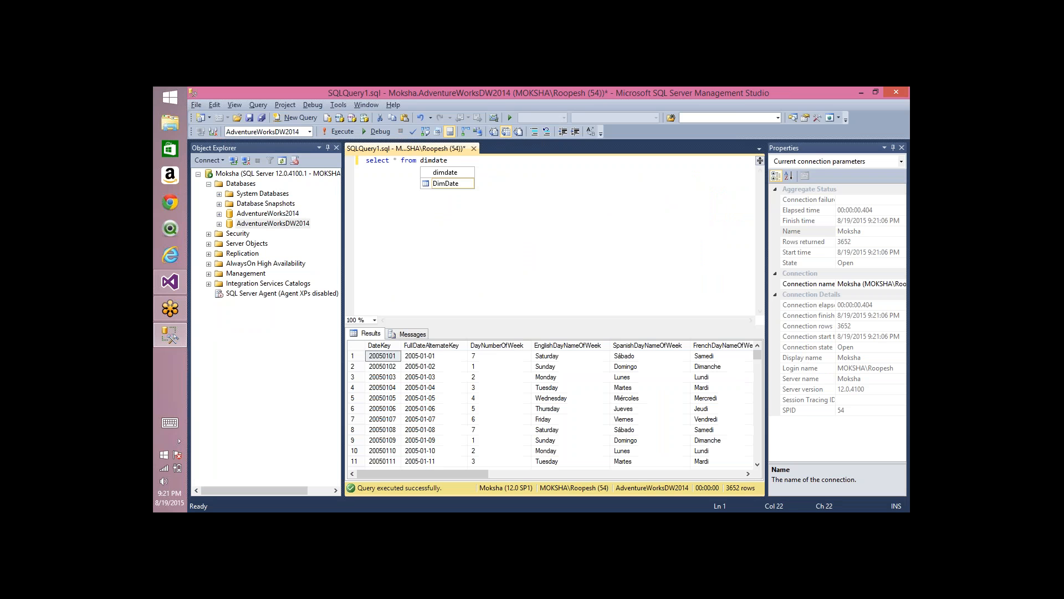
Step: Below the select query, write an "alter table dimdate add test varchar(200)" statement
key("Escape")
key("Return")
key("Return")
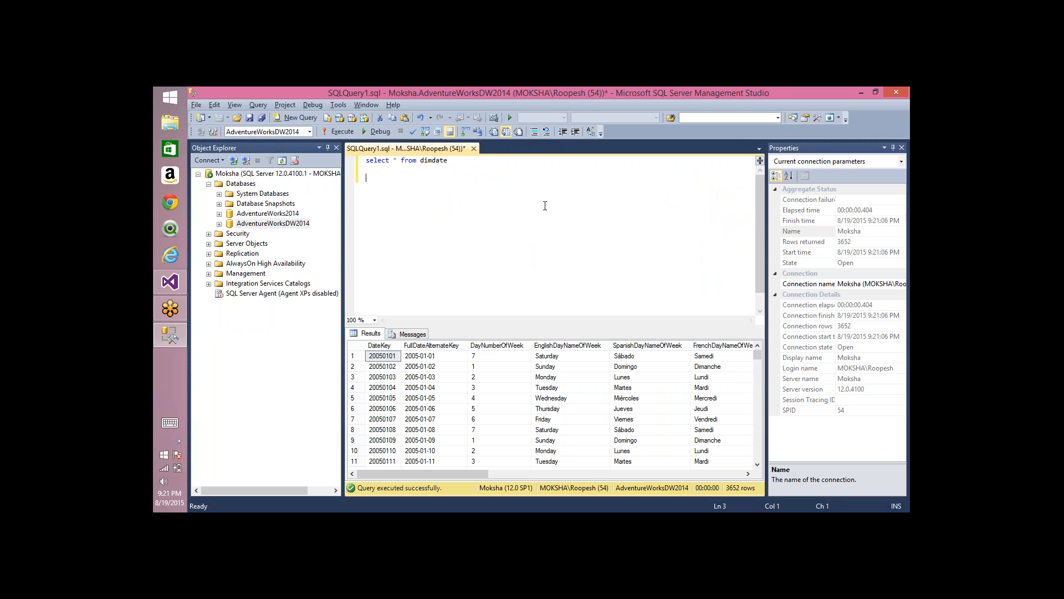
type("alter table dimdate")
key("Return")
type("add test ")
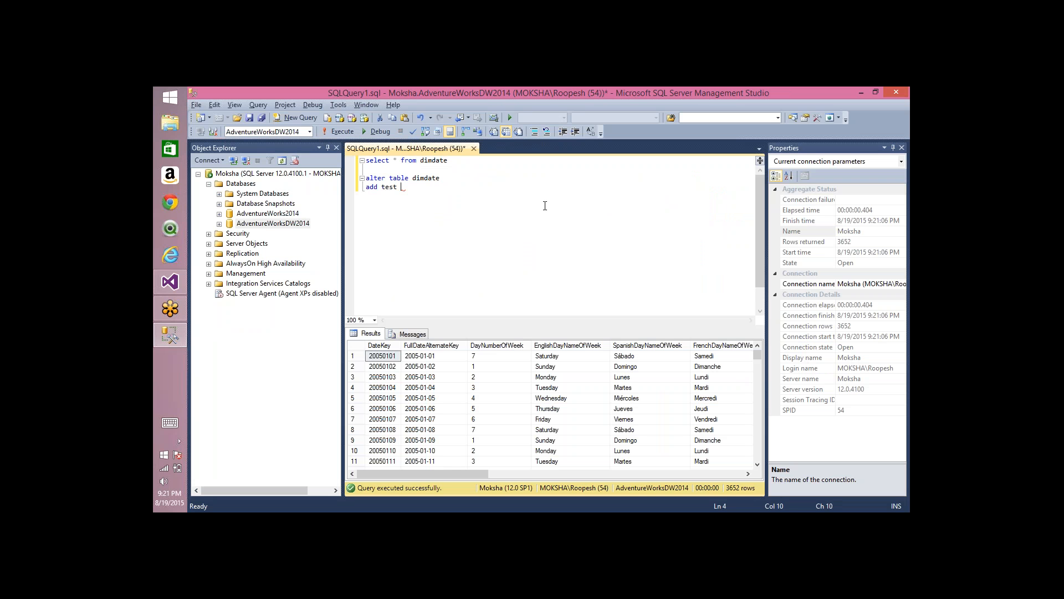
type("varchar(200)")
Step: Execute only the alter table statement to add the test column to dimdate
key("shift+Home")
key("shift+Up")
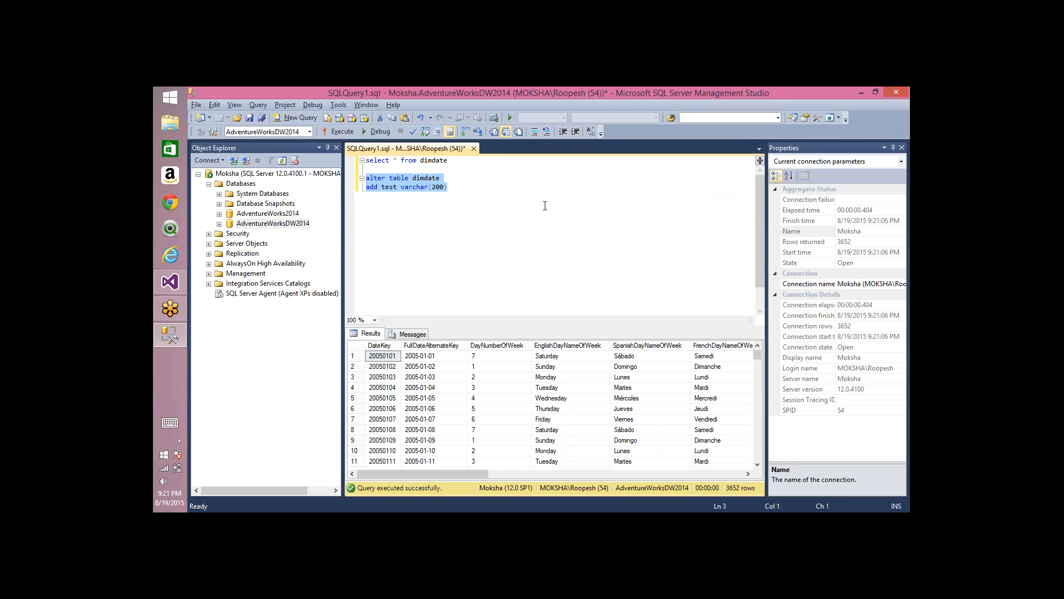
key("F5")
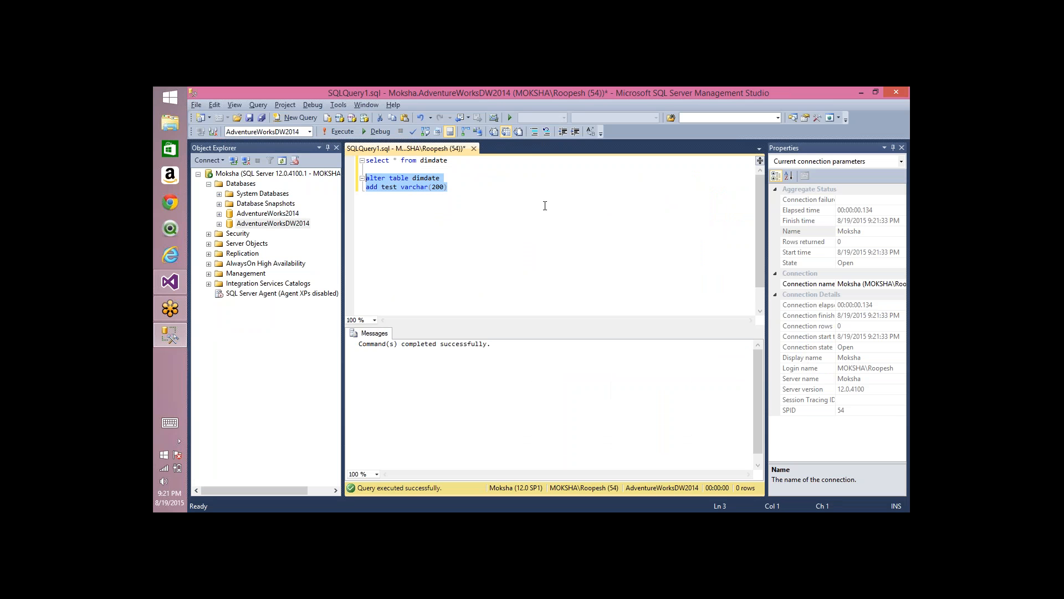
Step: Rerun only the select query on dimdate and examine the last columns of its results for the test column
left_click(531, 196)
left_click_drag(502, 162, 275, 161)
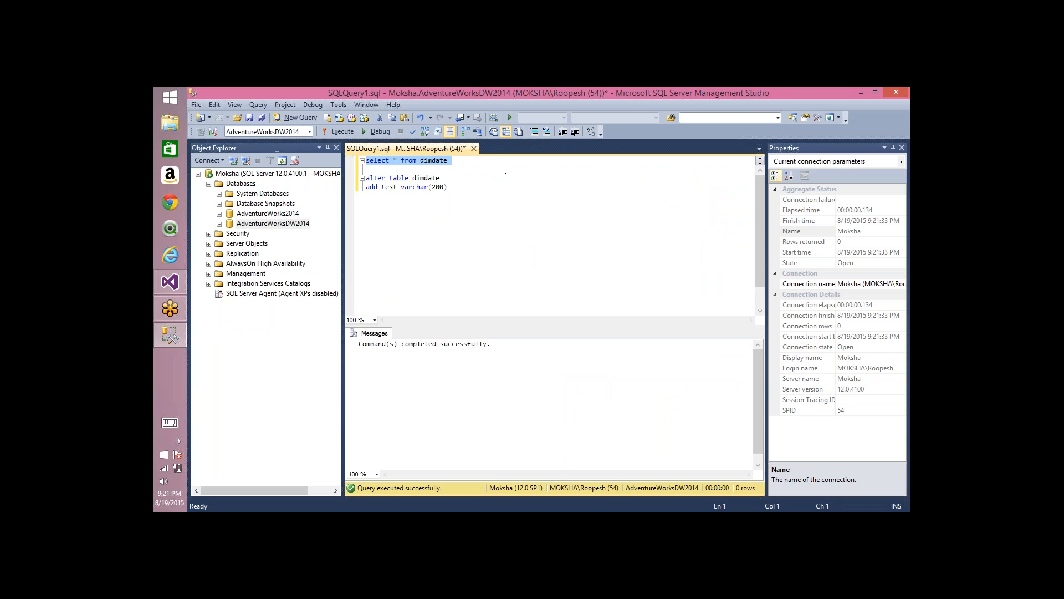
key("F5")
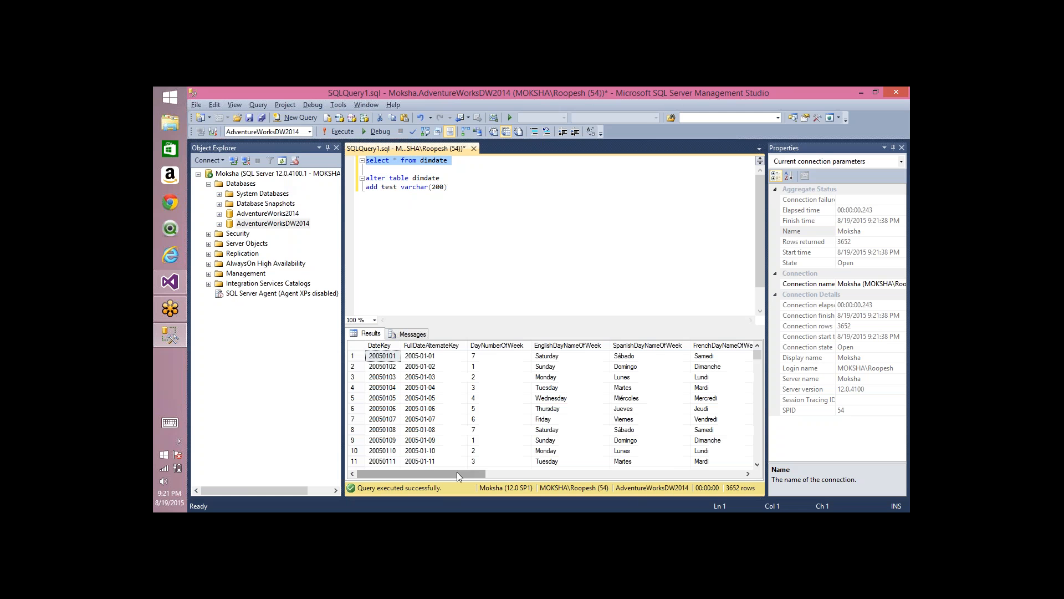
left_click_drag(456, 471, 737, 473)
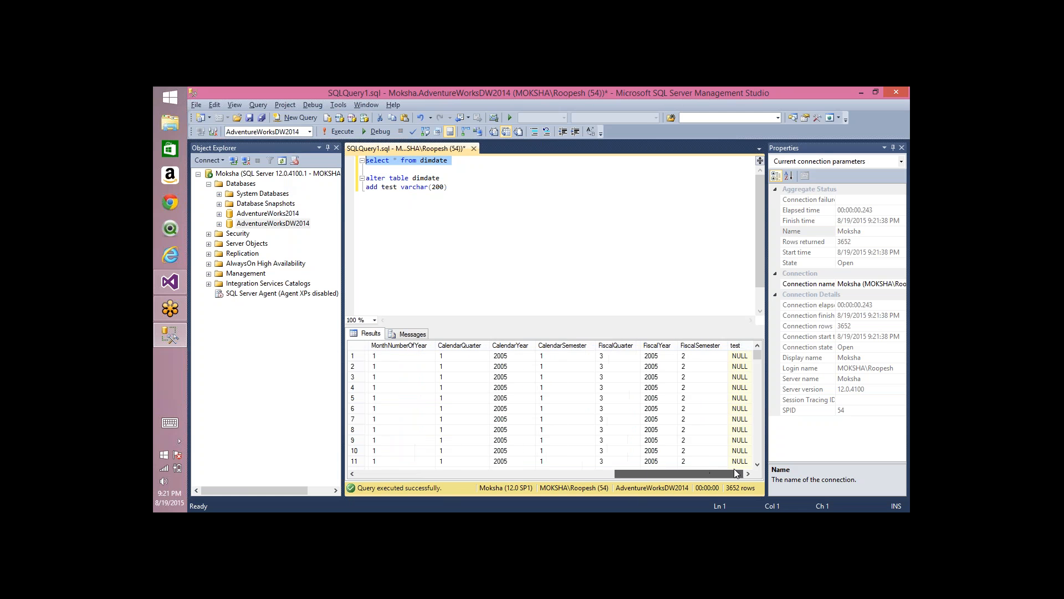
Step: Change the table in the alter table statement to dimcustomer
left_click(737, 345)
left_click(468, 192)
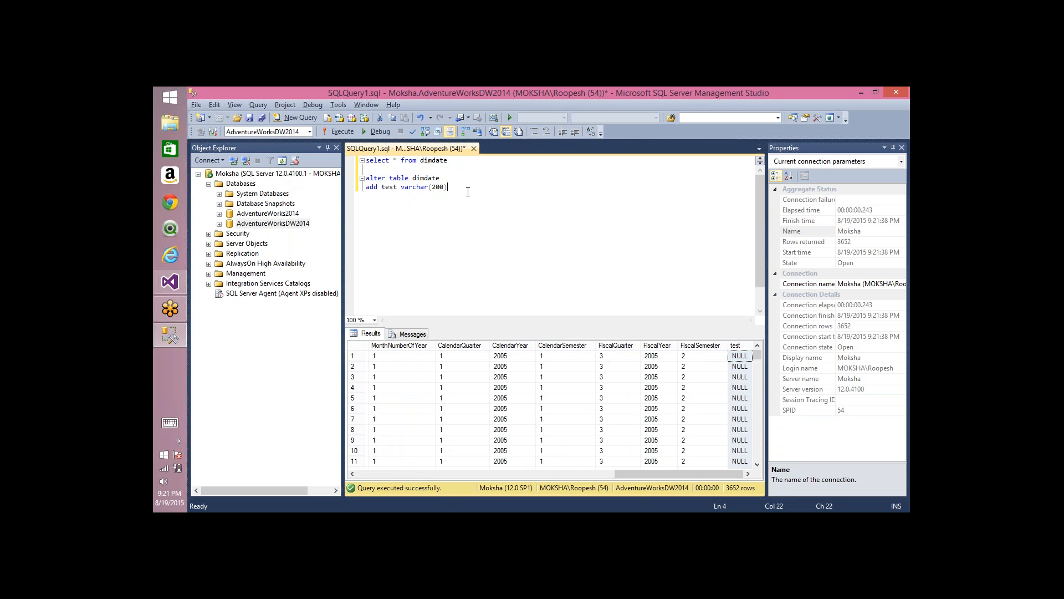
double_click(427, 178)
type("dimcustomer")
key("ctrl+shift+Left")
key("ctrl+c")
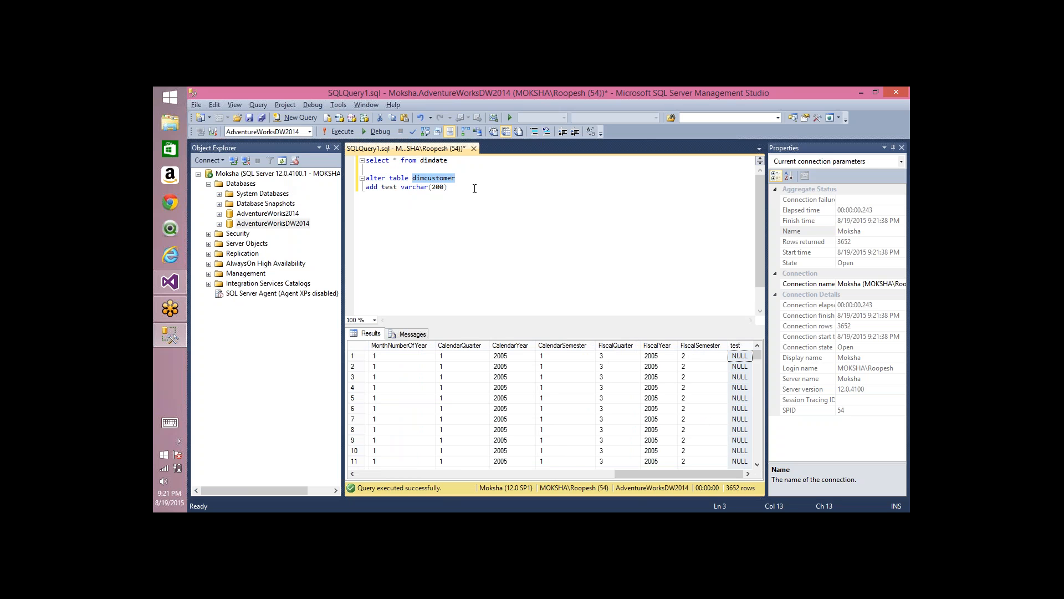
Step: Change the table in the select query to dimcustomer and execute only that query
key("Up")
key("Up")
key("ctrl+shift+Right")
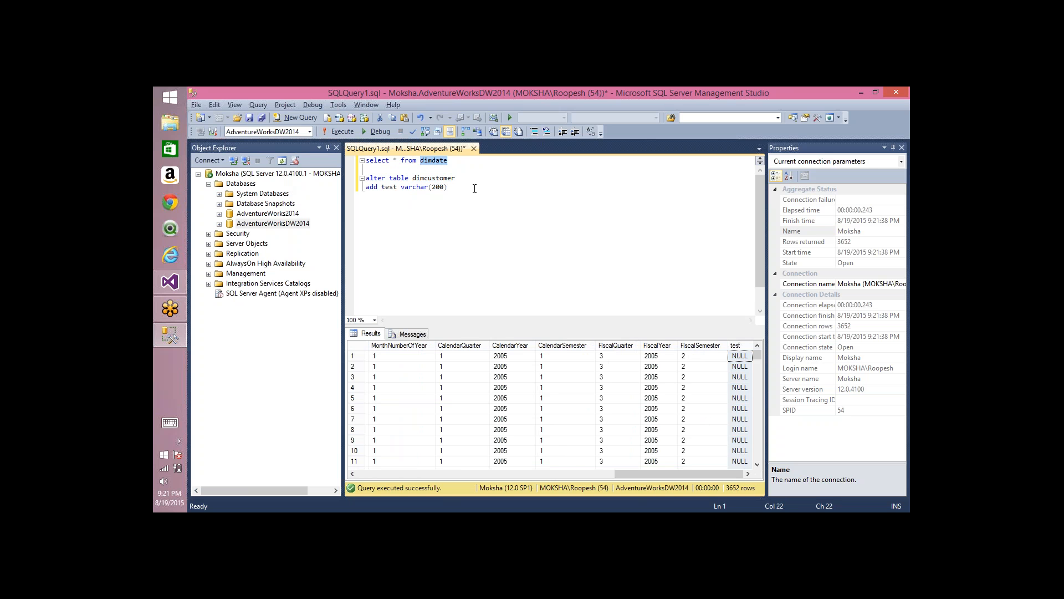
key("ctrl+v")
key("shift+Home")
key("F5")
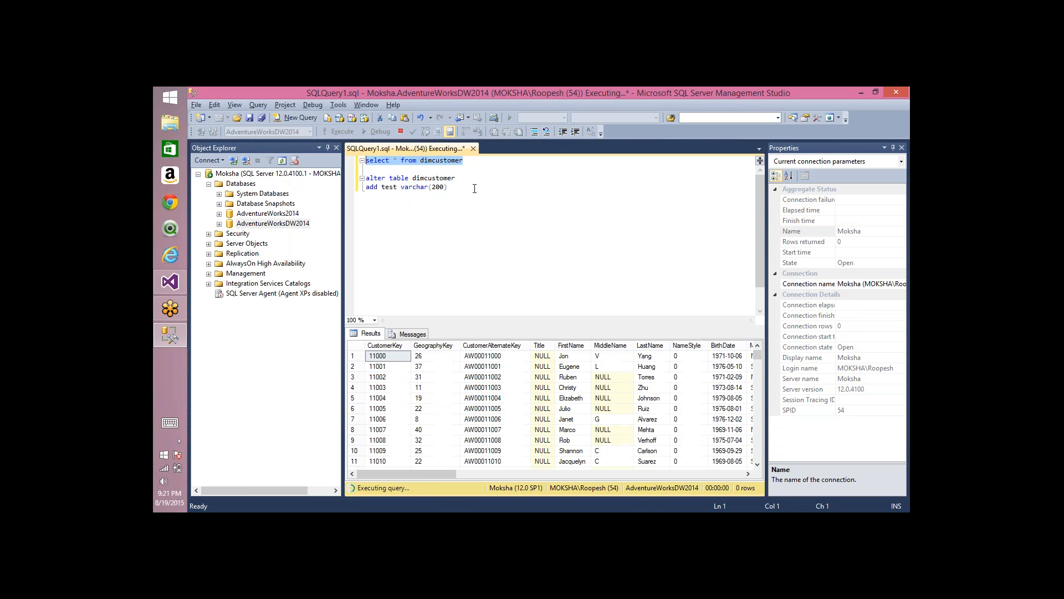
Step: Execute only the alter table statement to add the test varchar(200) column to dimcustomer
key("Down")
key("Down")
key("ctrl+shift+End")
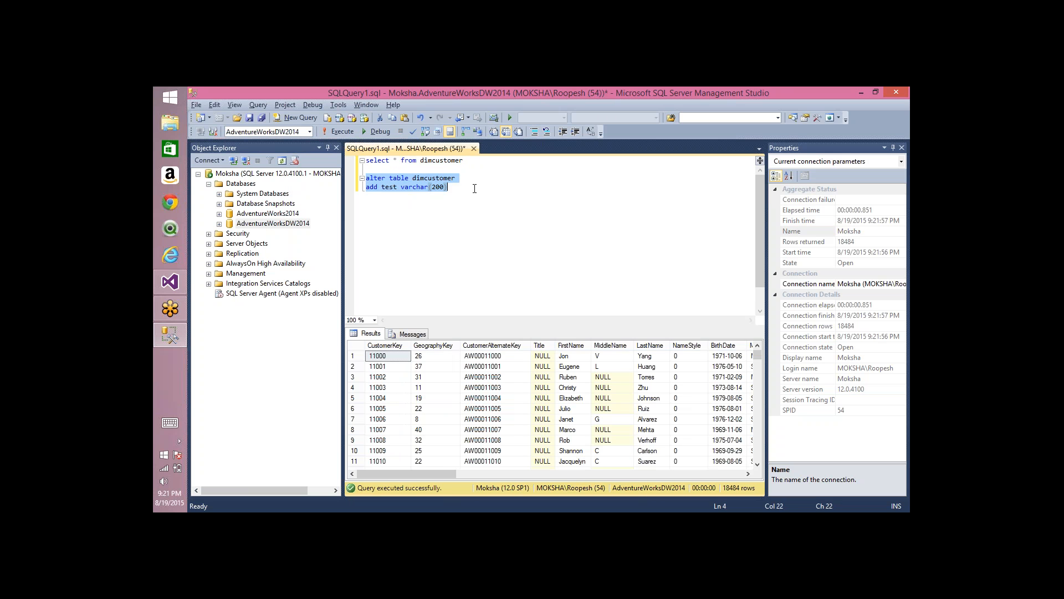
key("F5")
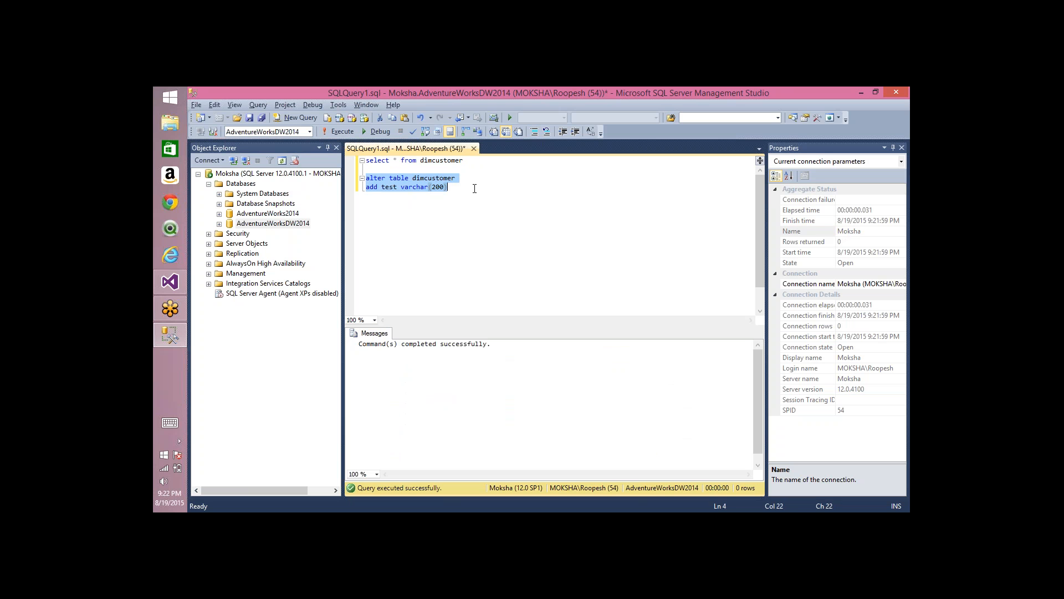
Step: Switch to Visual Studio, refresh the data source view, review the listed DimCustomer and DimDate changes, and accept them
key("alt+Tab")
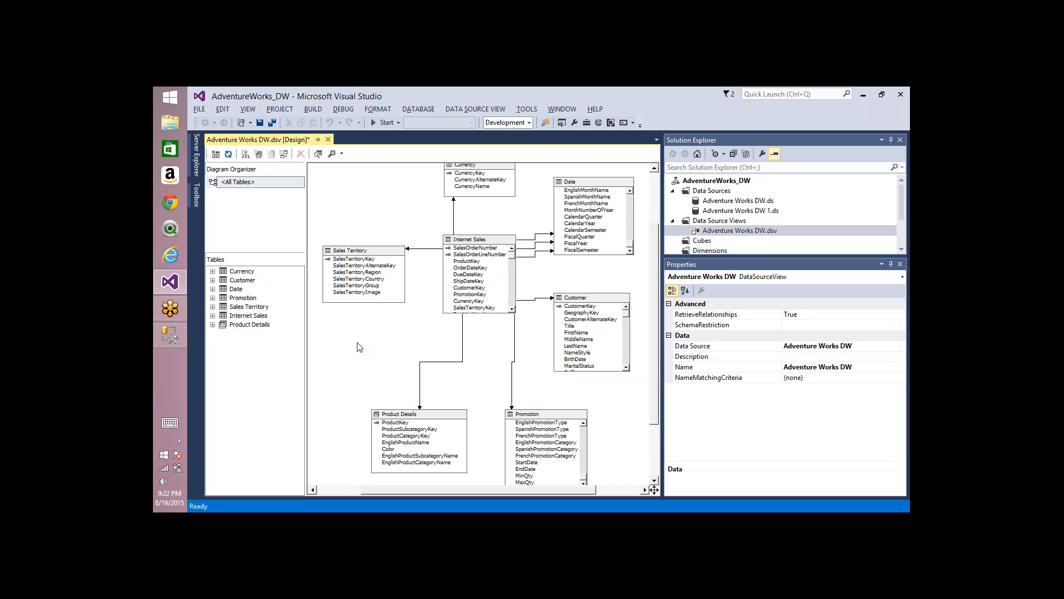
right_click(379, 215)
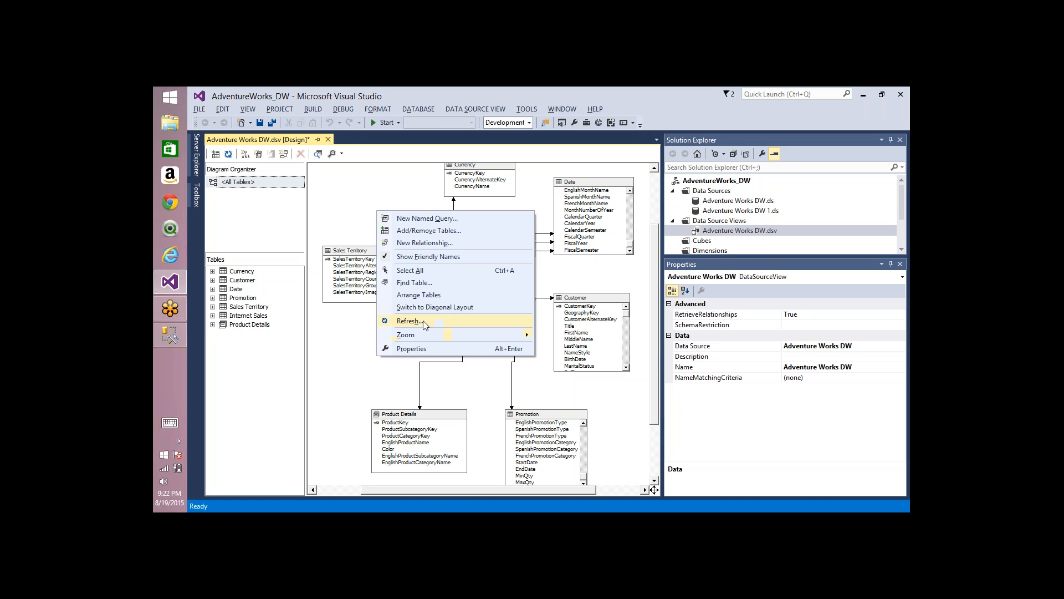
left_click(425, 325)
left_click_drag(411, 183, 350, 173)
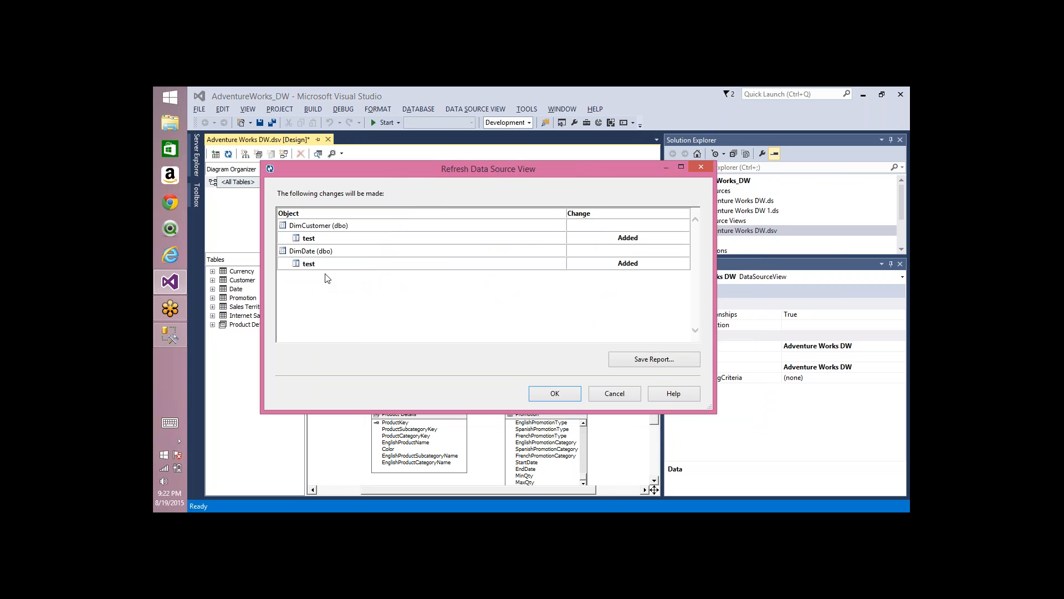
double_click(303, 225)
double_click(309, 237)
left_click(621, 245)
double_click(308, 264)
double_click(621, 267)
left_click(555, 394)
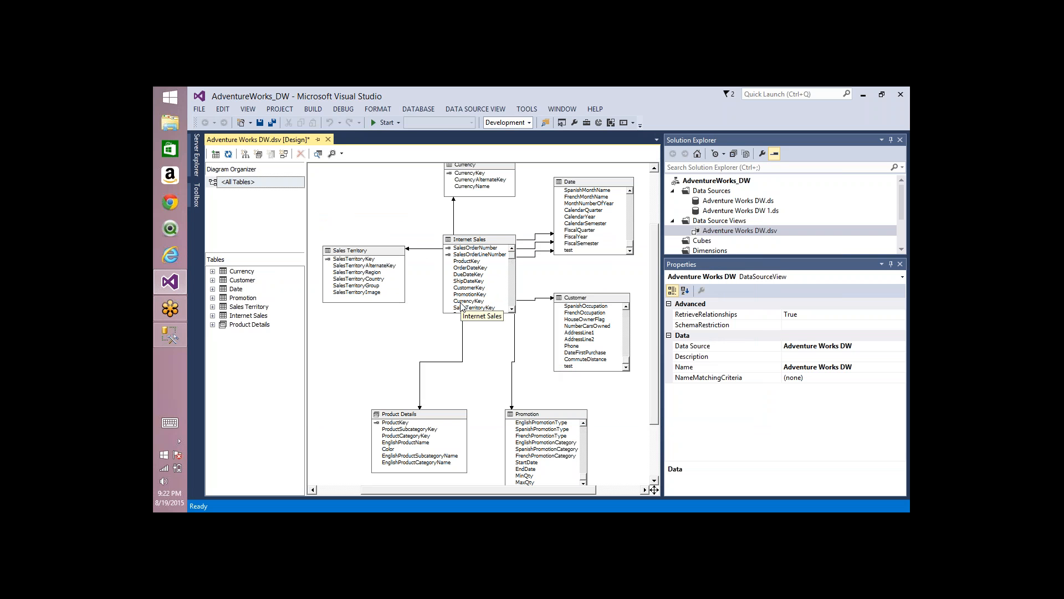
Step: Switch to SQL Server Management Studio and rewrite the alter table dimcustomer statement's second line as "drop column test"
key("alt+Tab")
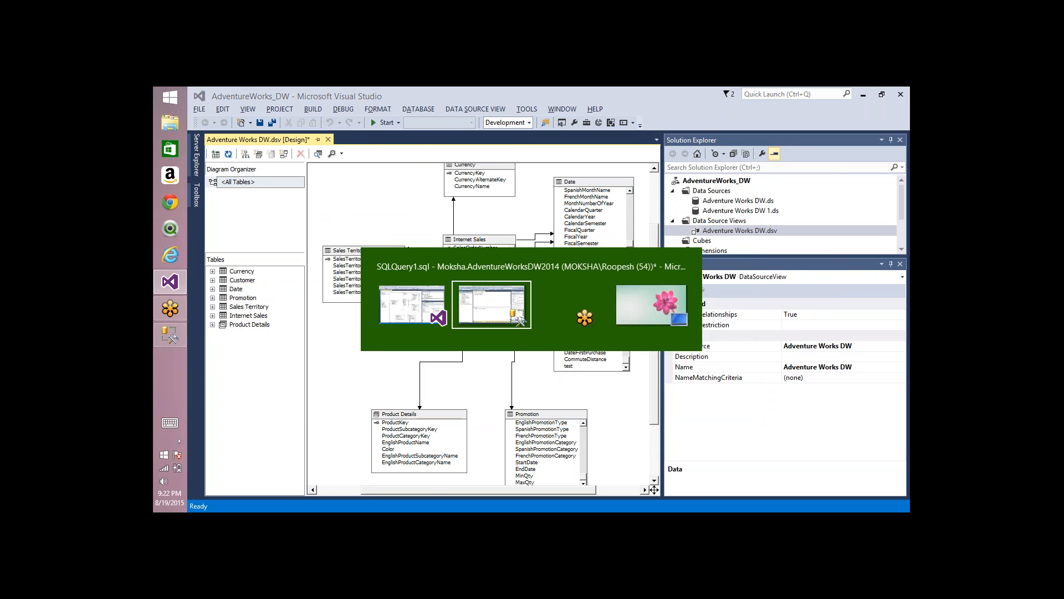
left_click(370, 196)
double_click(371, 188)
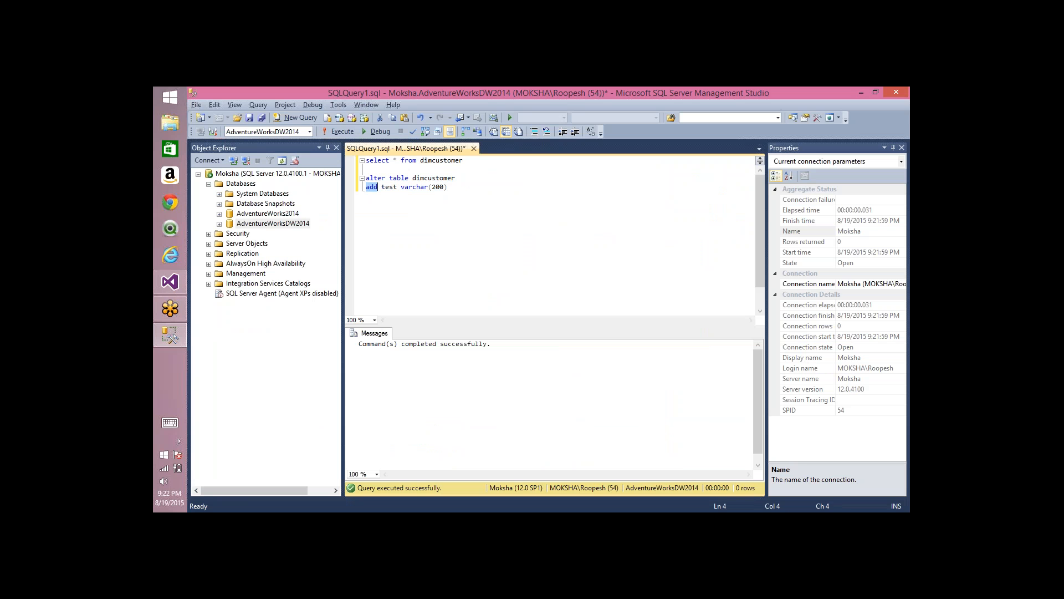
type("drop column")
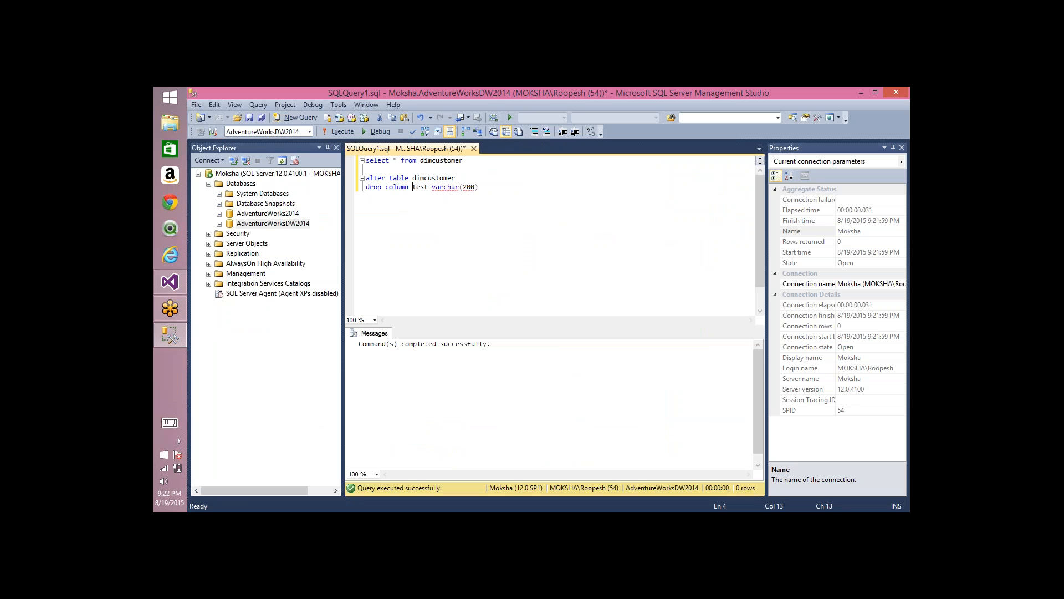
key("ctrl+shift+Right")
key("ctrl+shift+Right")
key("ctrl+shift+Right")
key("ctrl+shift+Right")
key("Delete")
Step: Execute only the alter table statement to drop the test column from dimcustomer
key("shift+Home")
key("shift+Up")
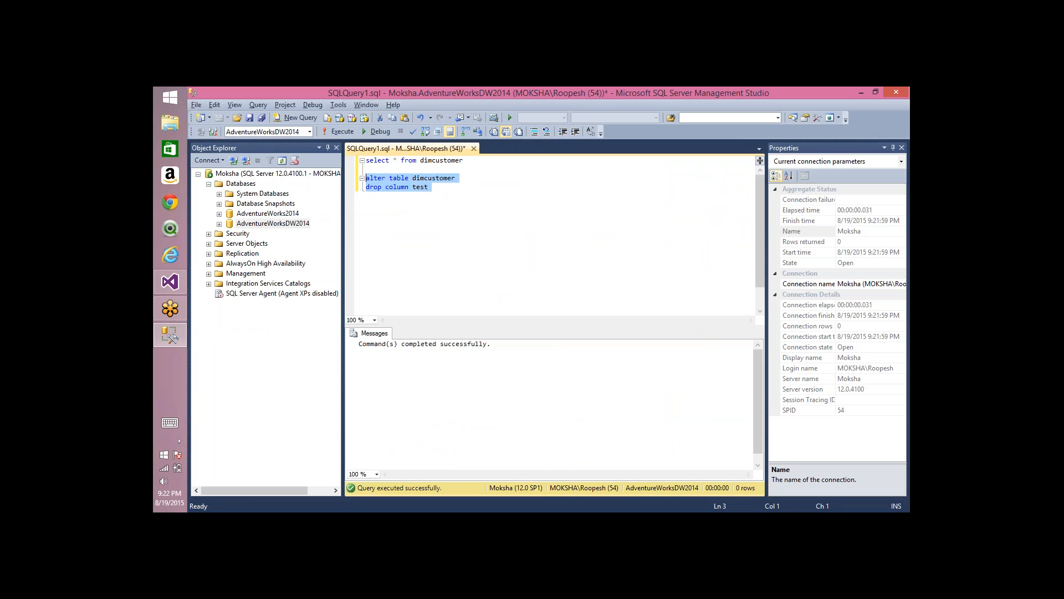
key("F5")
Step: Switch to Visual Studio, refresh the data source view, and accept the deletion of DimCustomer's test column
key("alt+Tab")
right_click(383, 184)
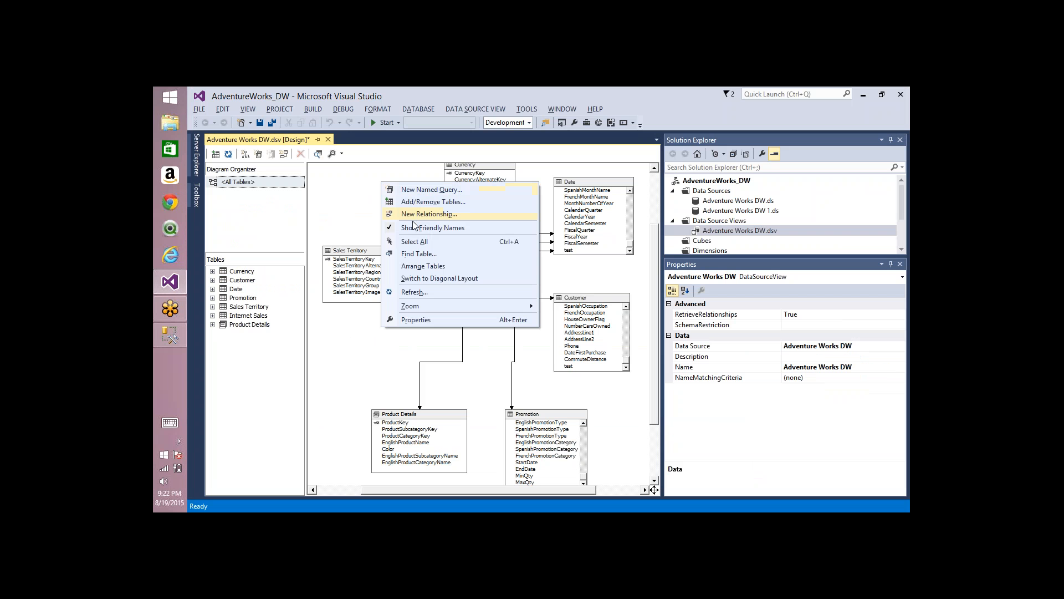
left_click(415, 293)
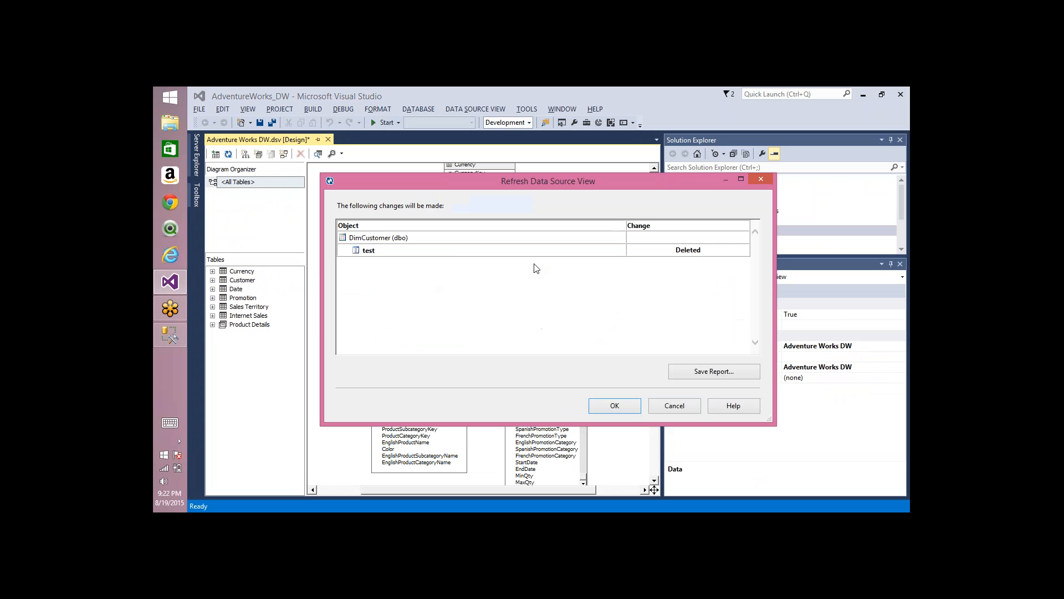
double_click(689, 251)
left_click(604, 404)
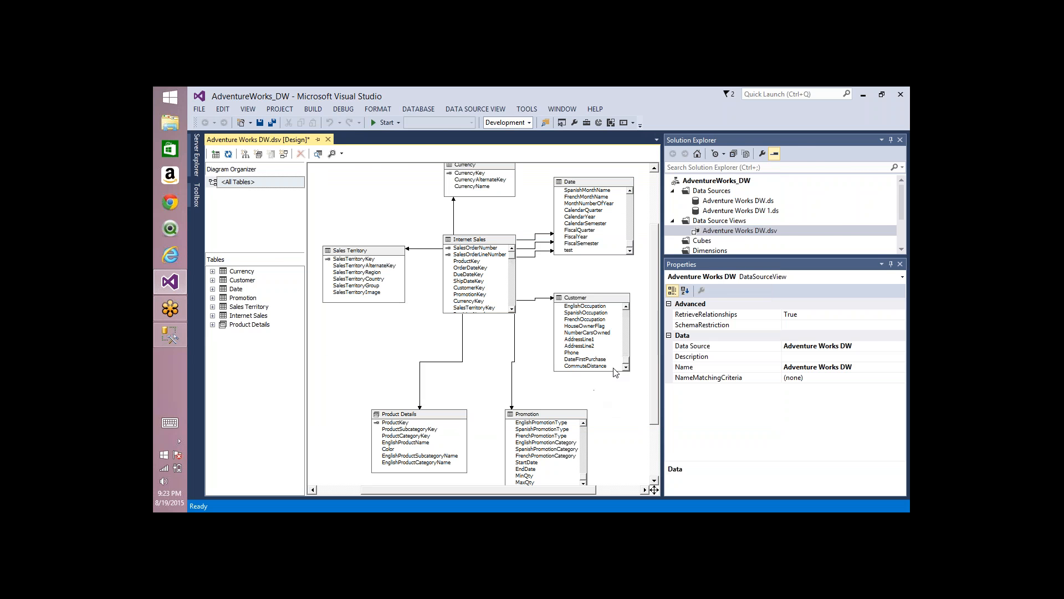
Step: In SQL Server Management Studio, change the alter statement's table to dimdate and execute it to drop the test column
key("alt+Tab")
left_click(482, 202)
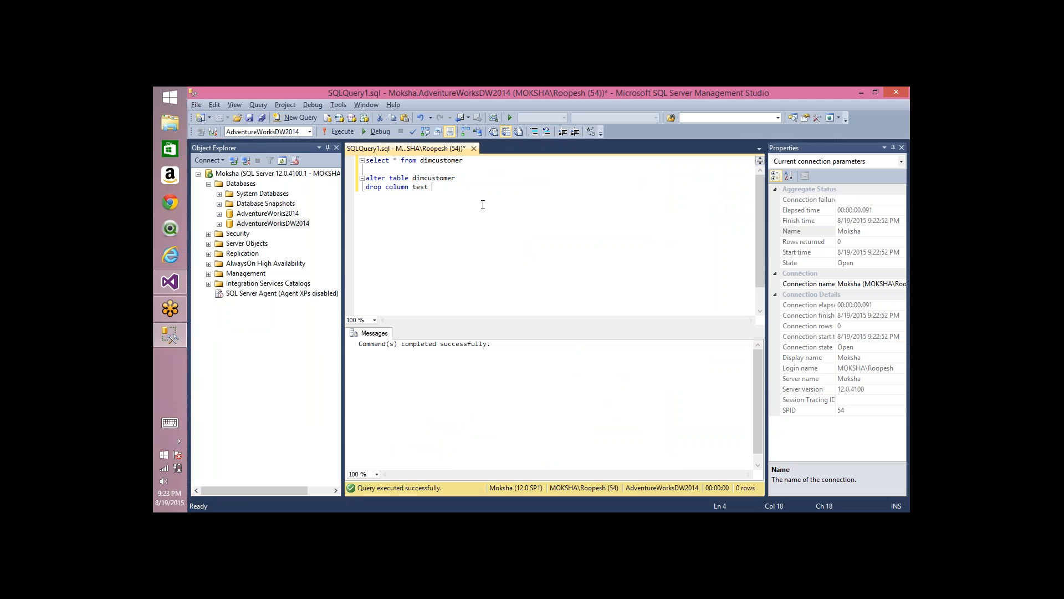
double_click(435, 178)
type("dimdate")
key("Home")
key("shift+Down")
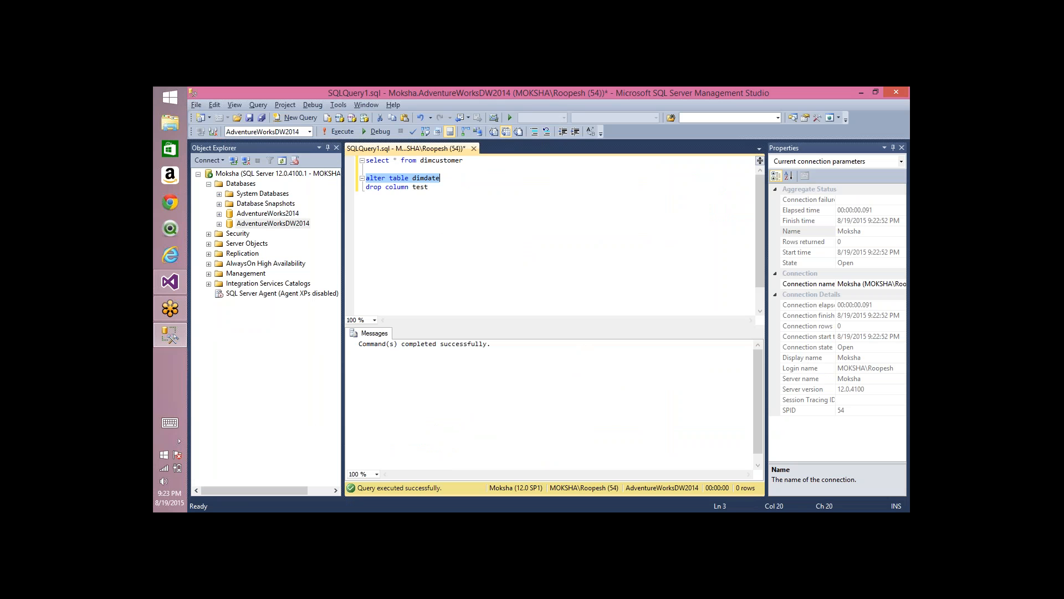
key("shift+End")
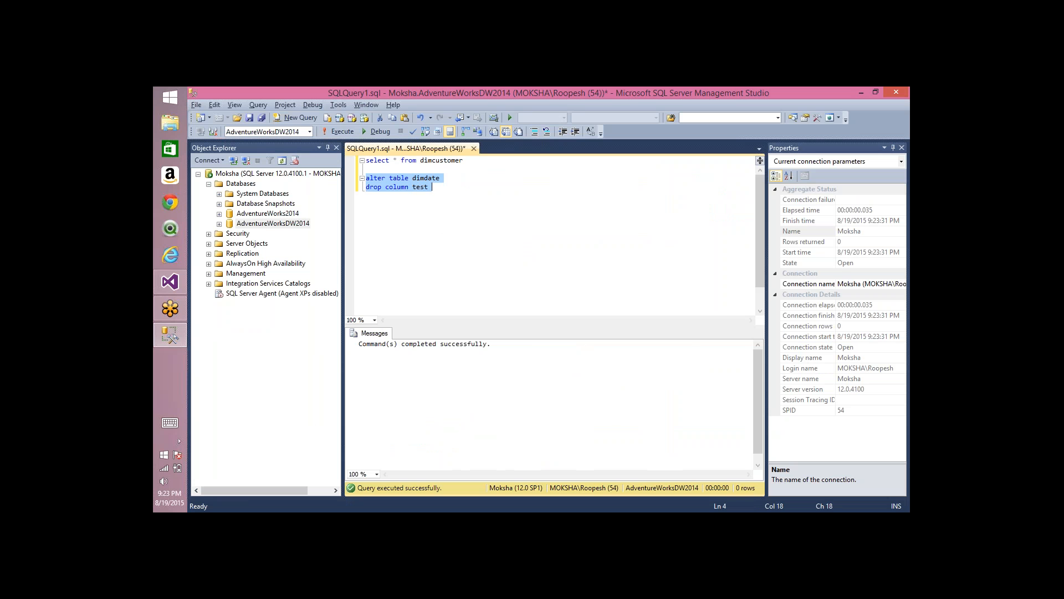
Step: Undo the statement edits back to "alter table dimcustomer add test varchar(200)" and execute only that statement
key("ctrl+z")
key("ctrl+z")
key("ctrl+z")
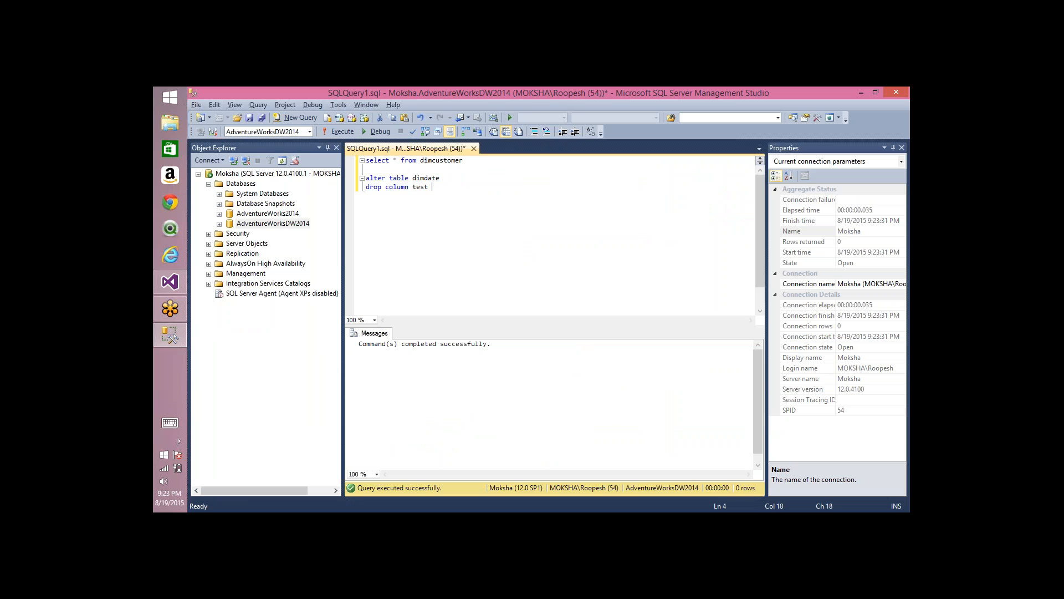
key("Up")
key("Home")
key("shift+End")
key("shift+Down")
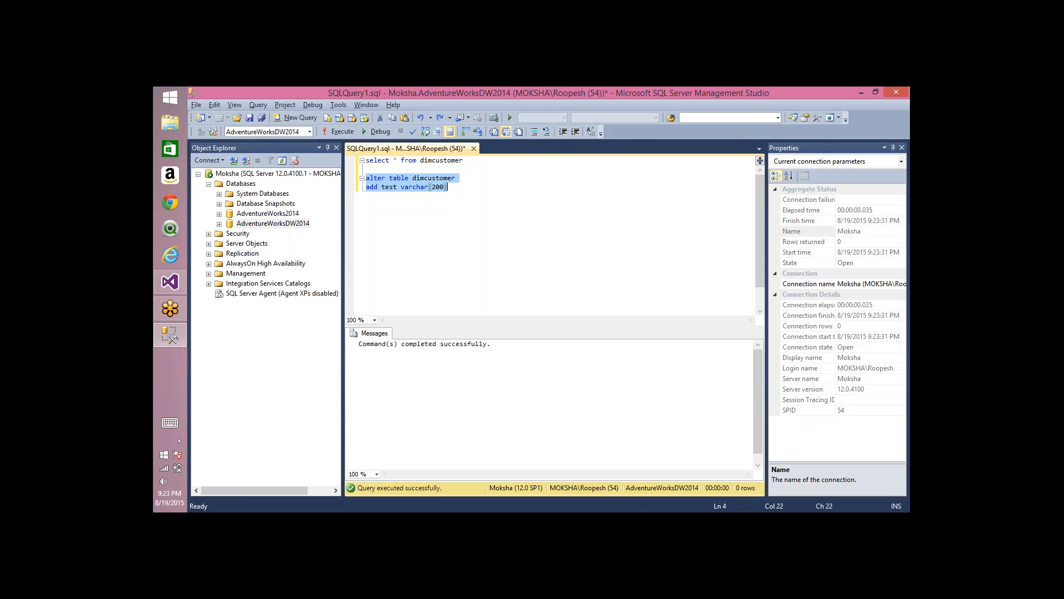
key("F5")
Step: Switch to Visual Studio, refresh the data source view, review the DimCustomer addition and DimDate deletion, and accept both
key("alt+Tab")
right_click(399, 188)
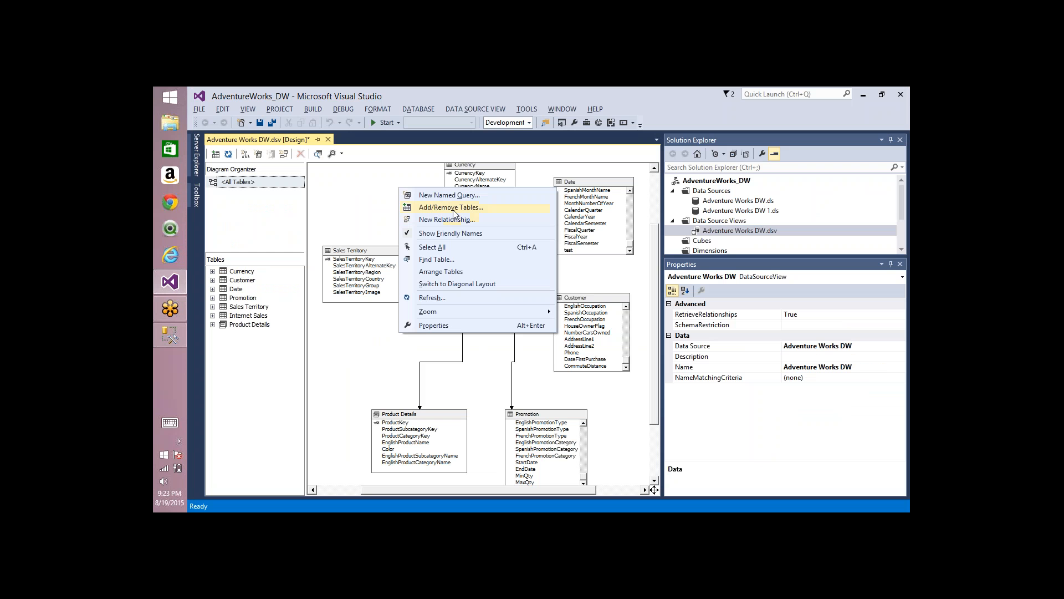
left_click(434, 297)
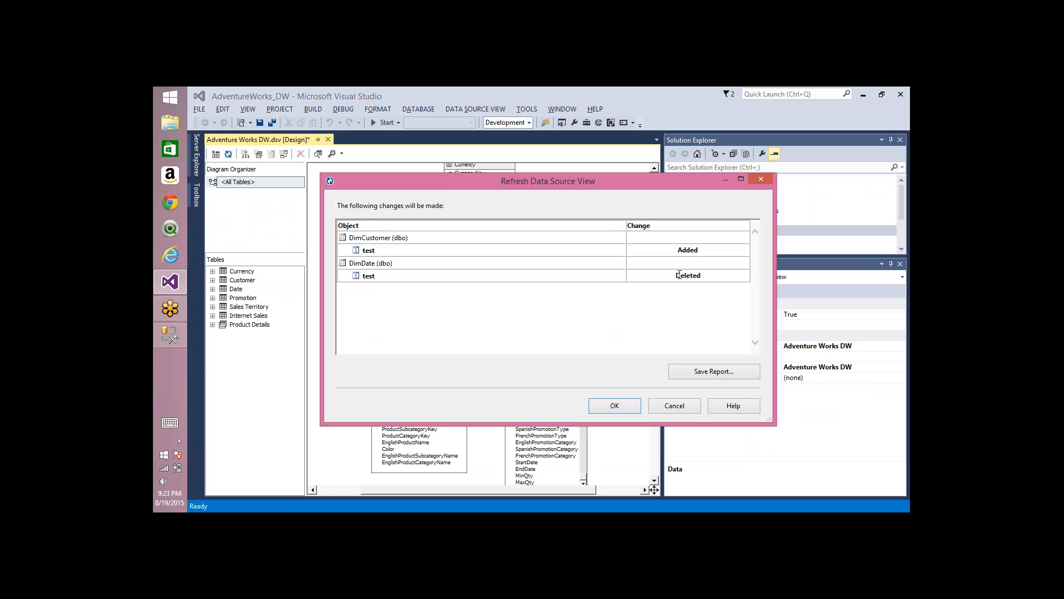
left_click_drag(718, 253, 354, 243)
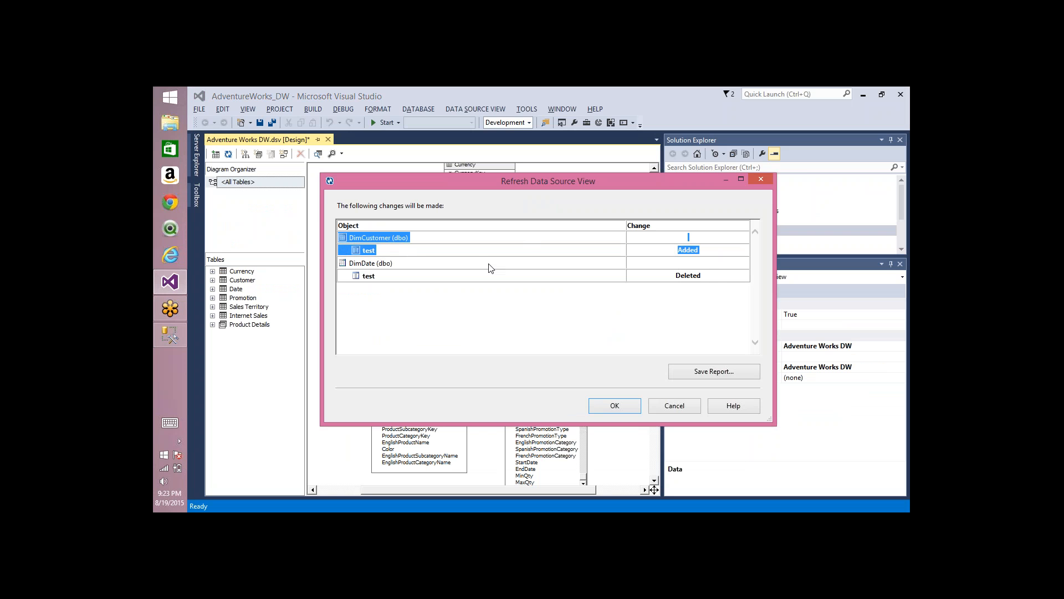
left_click_drag(705, 276, 382, 260)
left_click(487, 336)
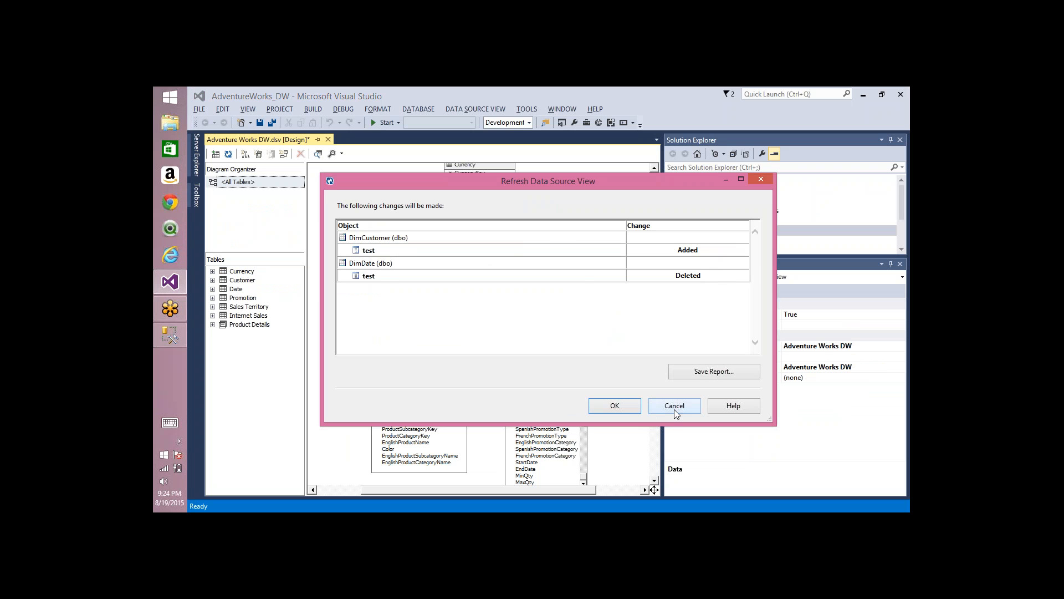
left_click(615, 406)
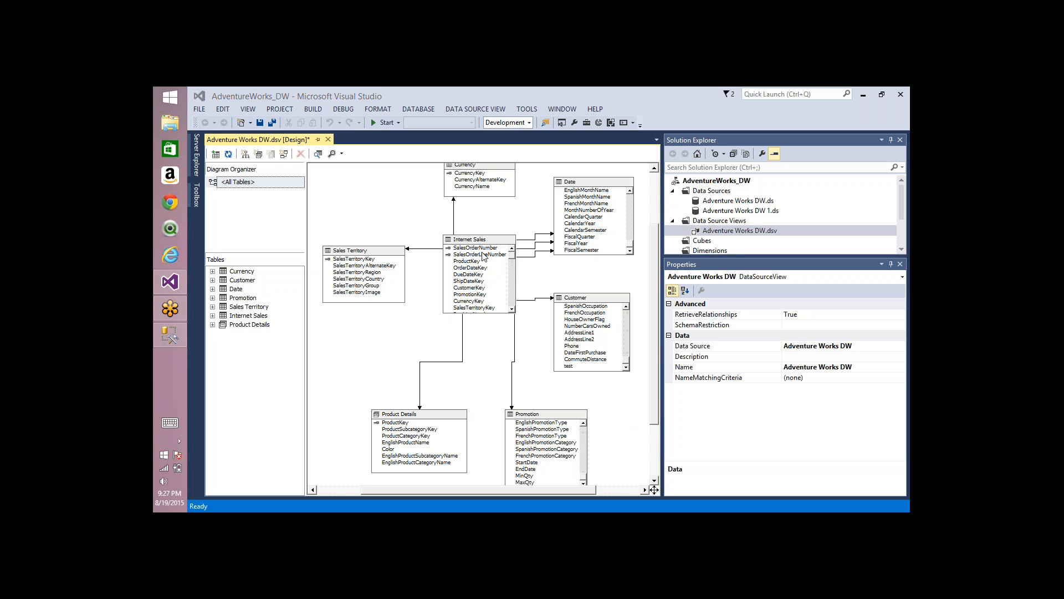
Step: Zoom the data source view diagram to 100%, and then to fit the whole diagram
right_click(379, 198)
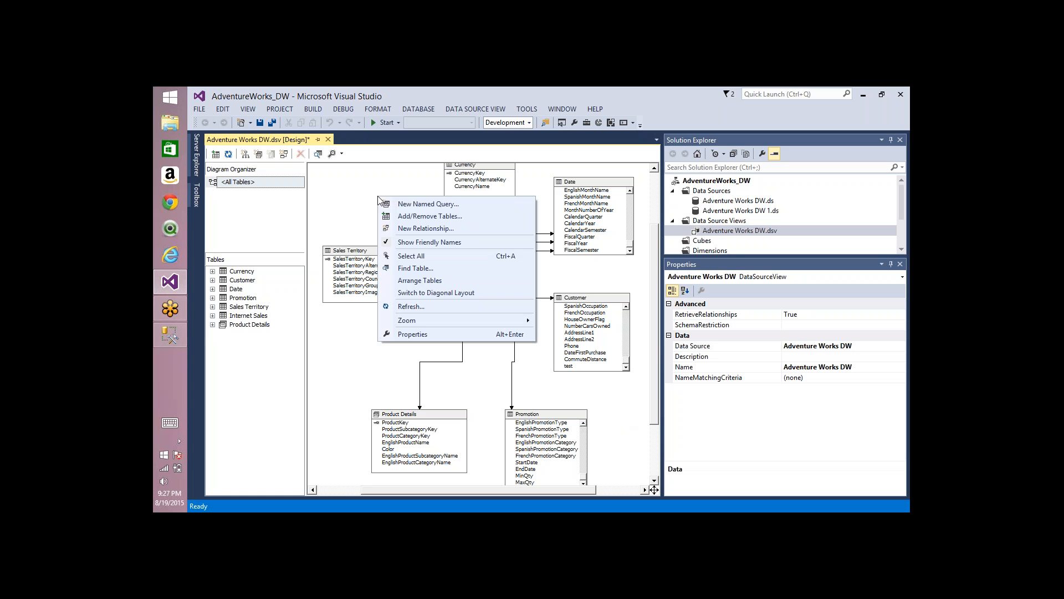
mouse_move(416, 327)
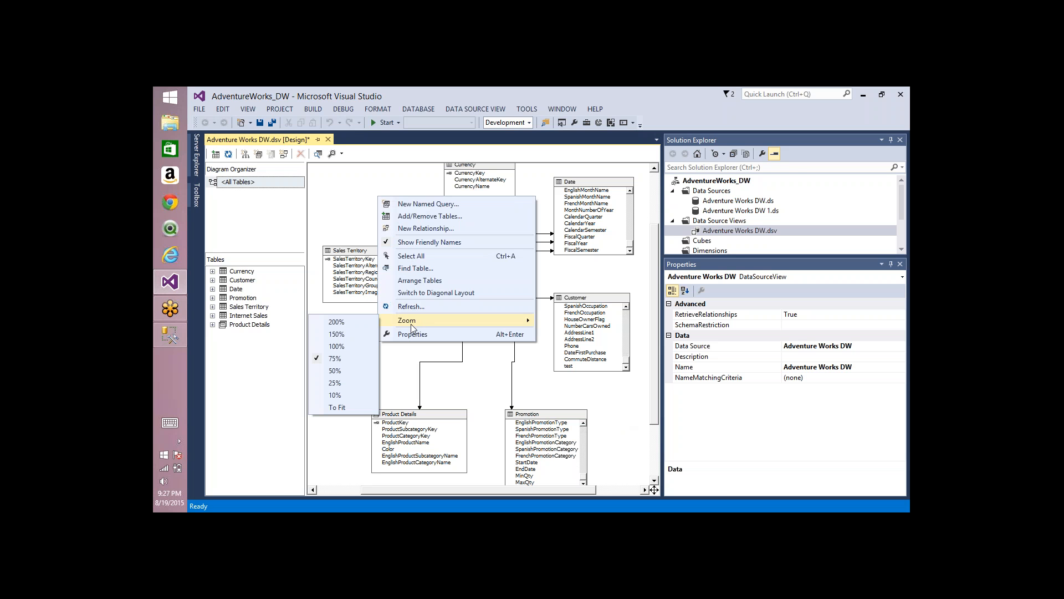
left_click(336, 346)
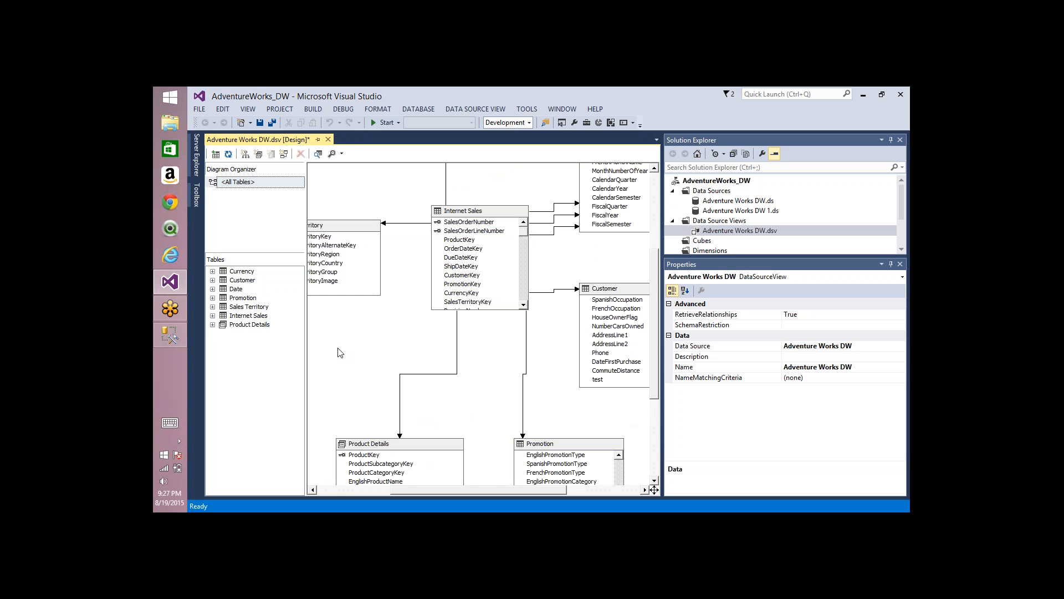
right_click(371, 325)
mouse_move(420, 450)
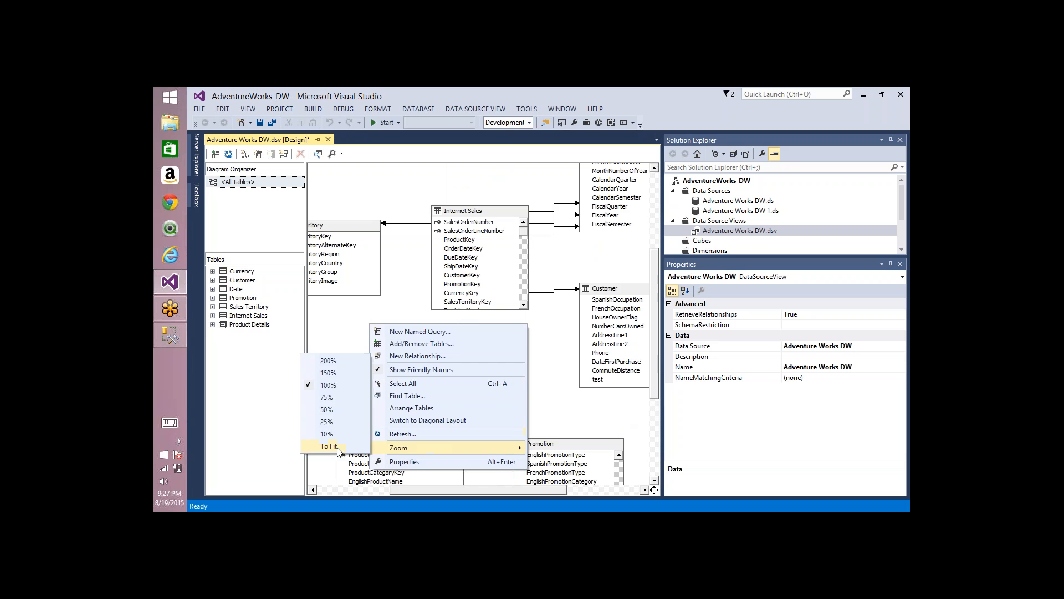
left_click(338, 451)
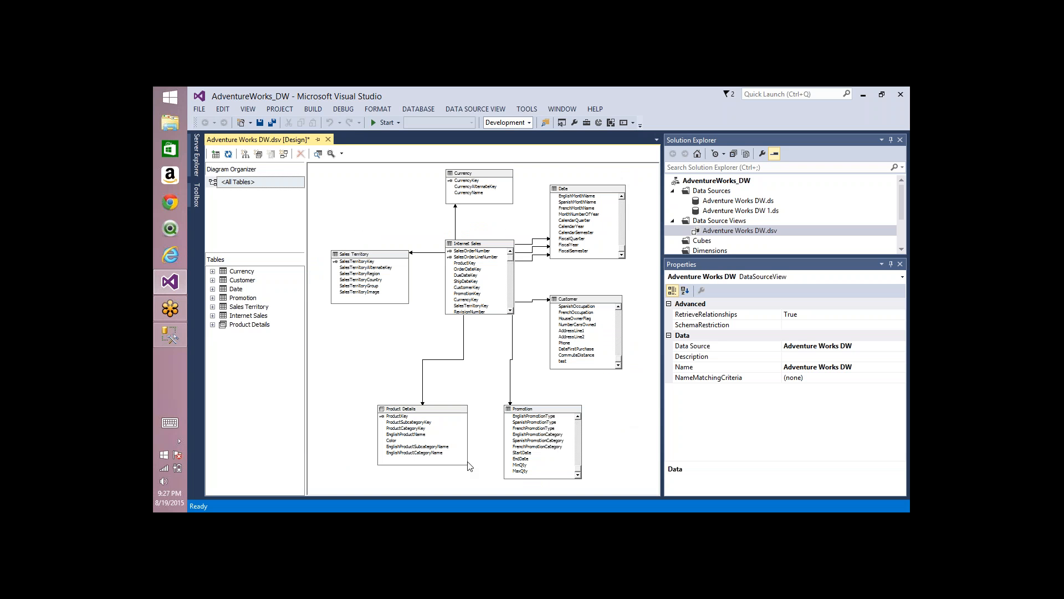
Step: Add all remaining available tables and views from the Adventure Works DW source to the data source view
right_click(369, 352)
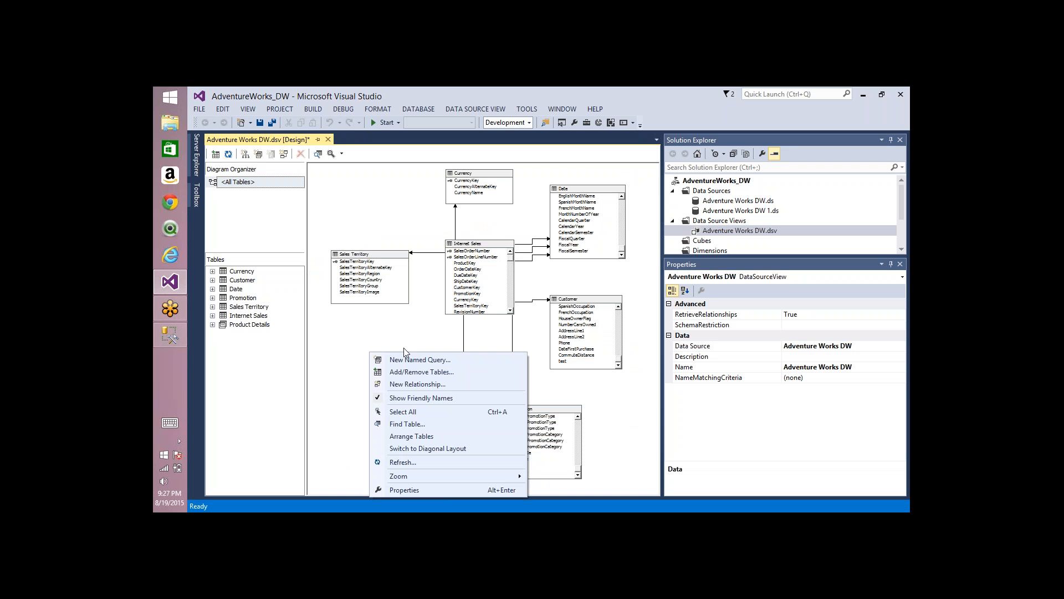
left_click(430, 370)
left_click(548, 237)
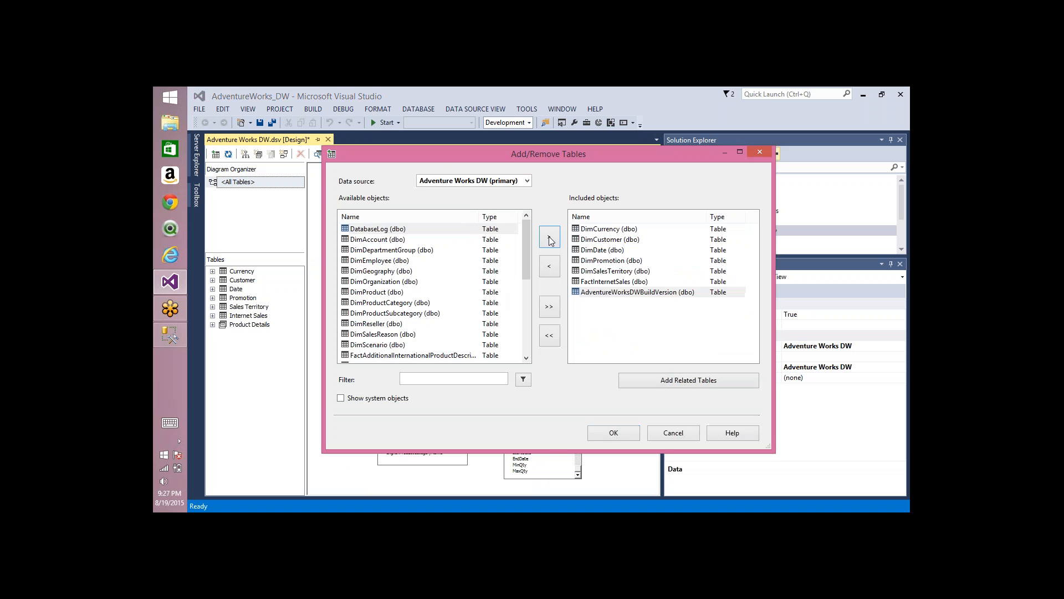
left_click(549, 308)
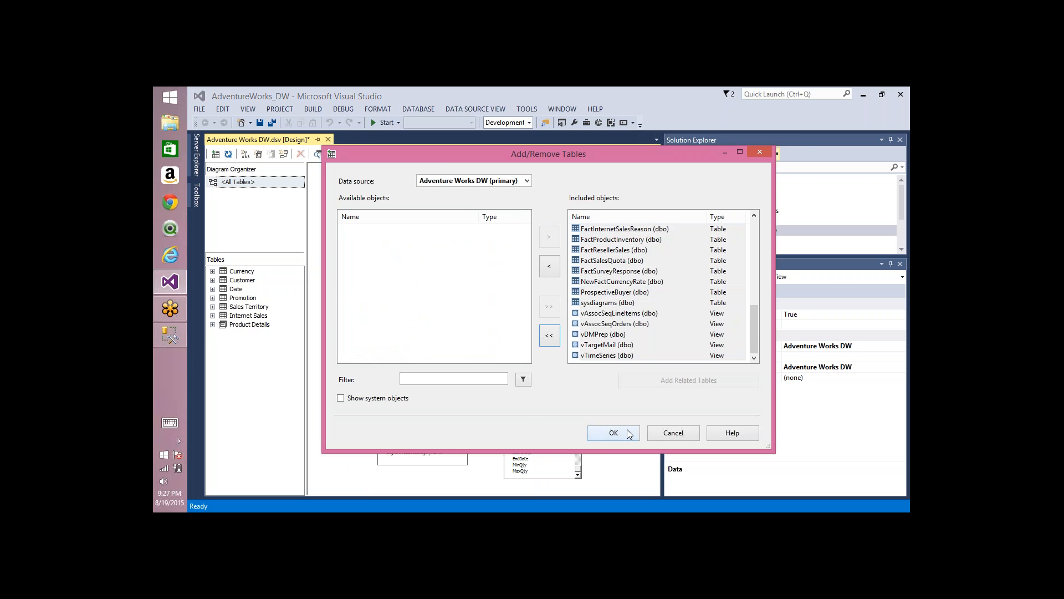
left_click(629, 433)
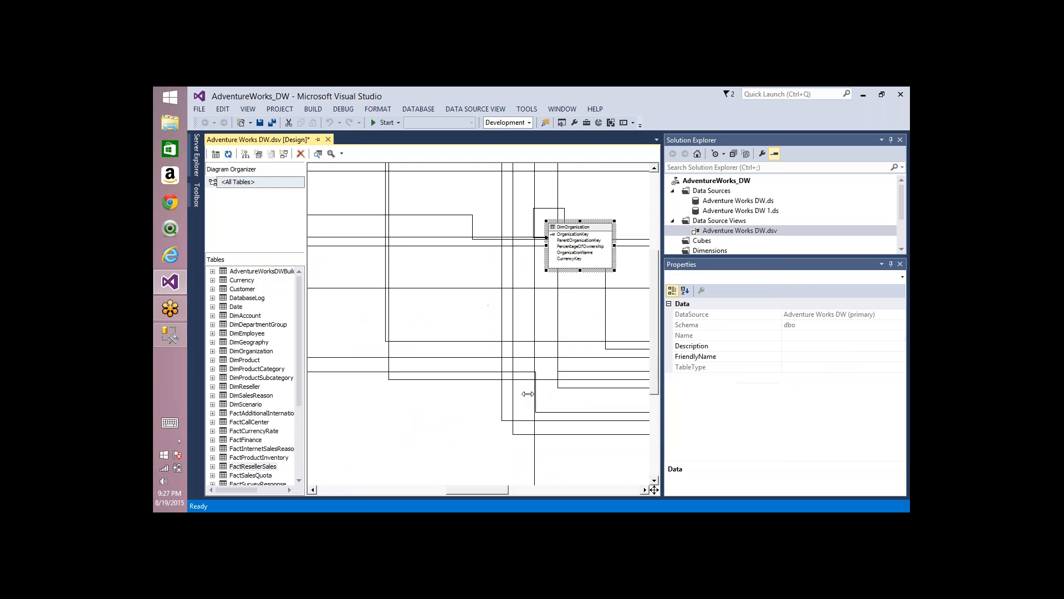
Step: Zoom the expanded data source view diagram to fit all of its tables
right_click(457, 406)
mouse_move(489, 390)
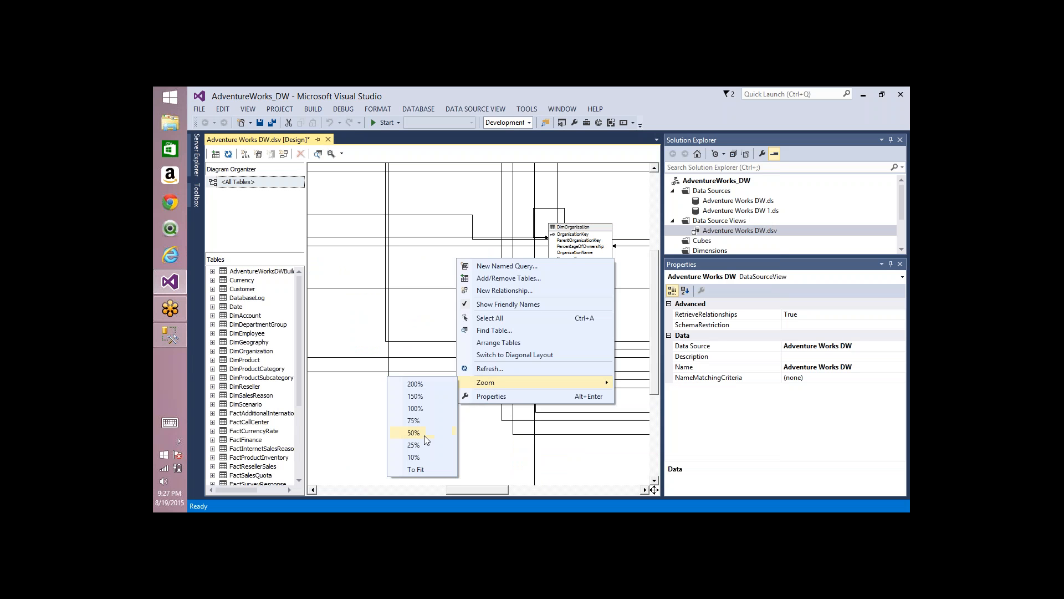
left_click(419, 471)
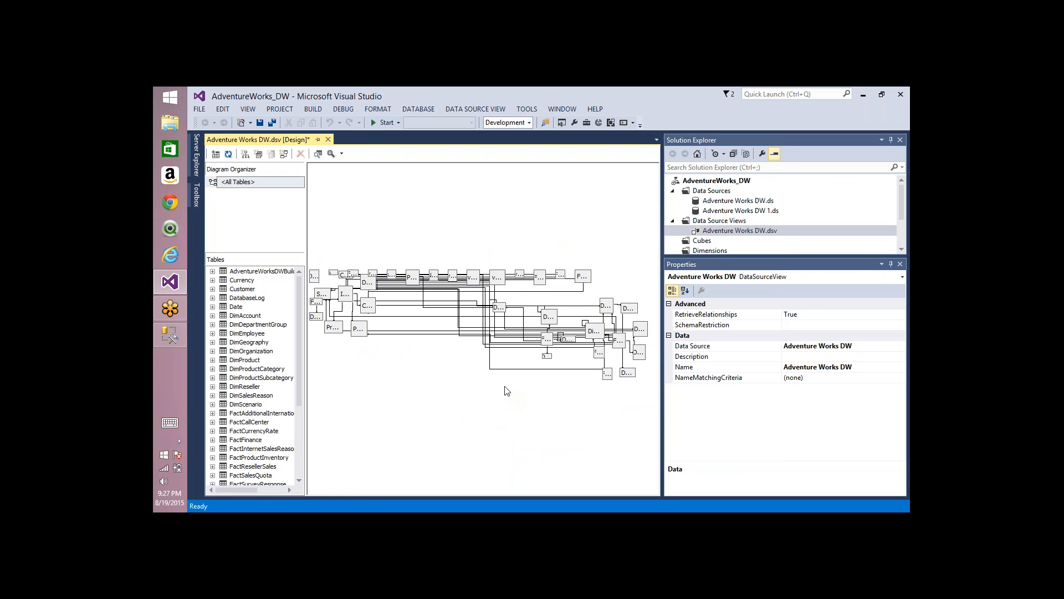
right_click(472, 191)
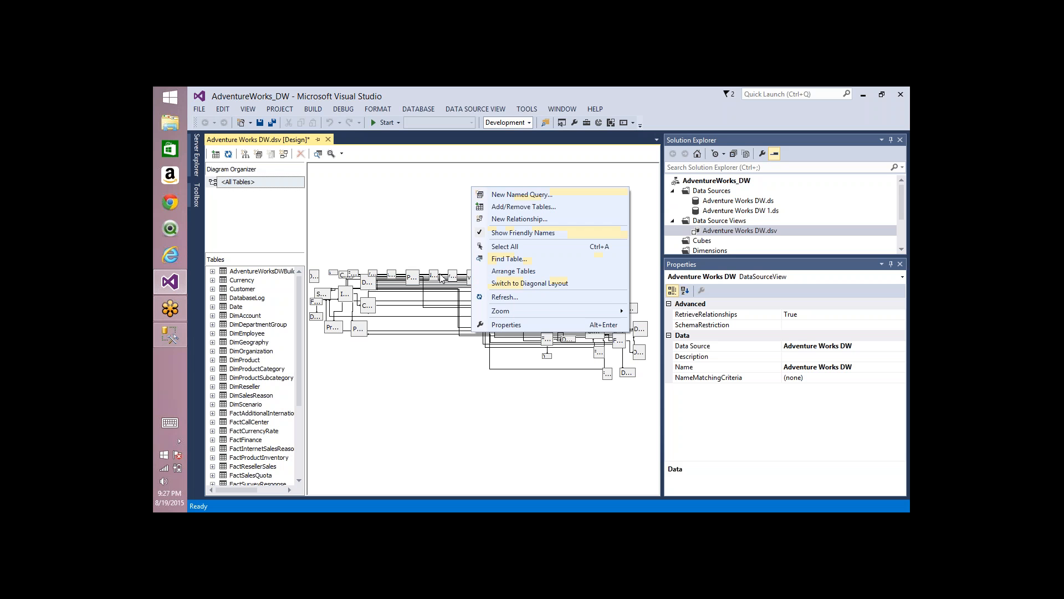
left_click(453, 241)
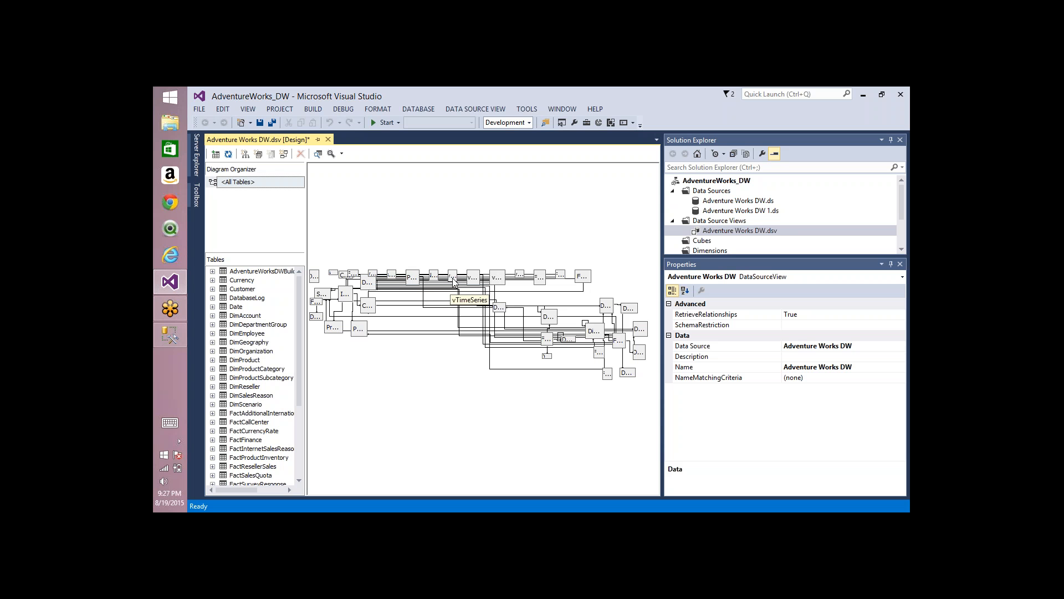
Step: Remove all included objects from the data source view, filter the available objects by "inter", and include only FactInternetSales
right_click(486, 203)
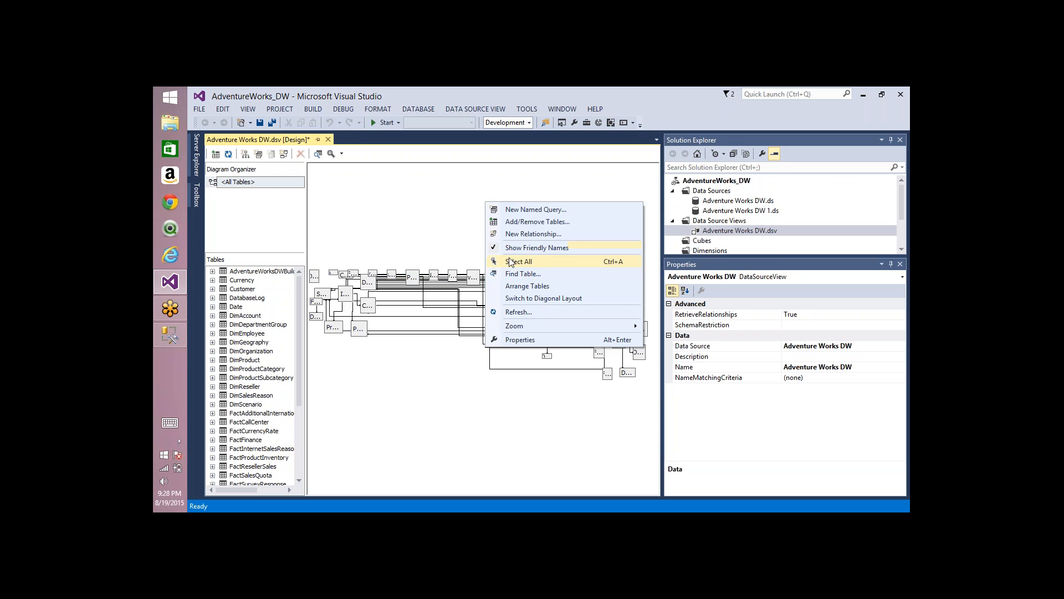
left_click(521, 221)
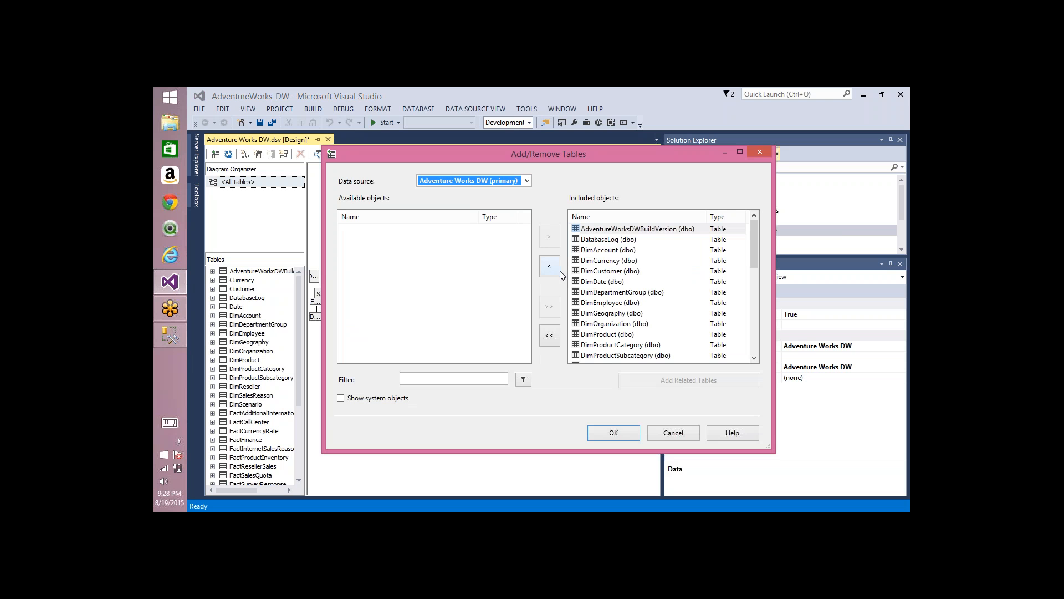
left_click(551, 332)
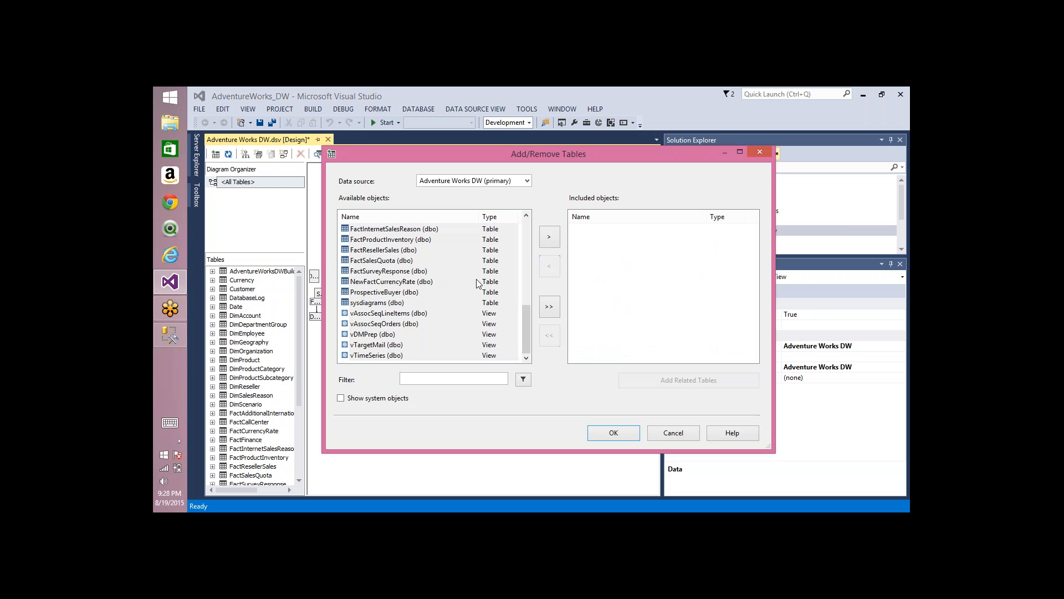
left_click(387, 261)
left_click(424, 374)
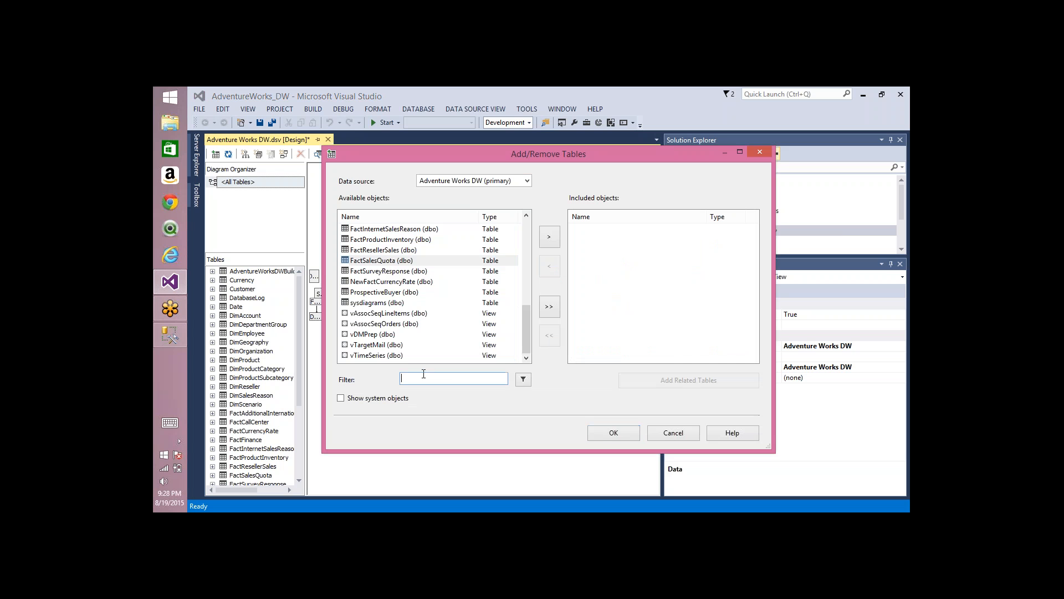
type("inter")
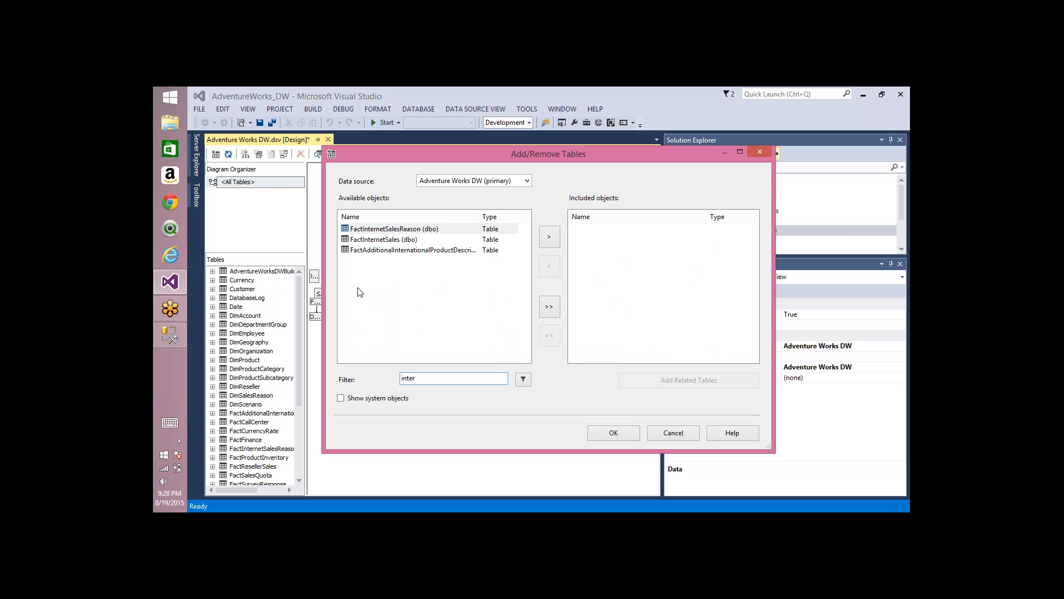
left_click(370, 243)
left_click(547, 237)
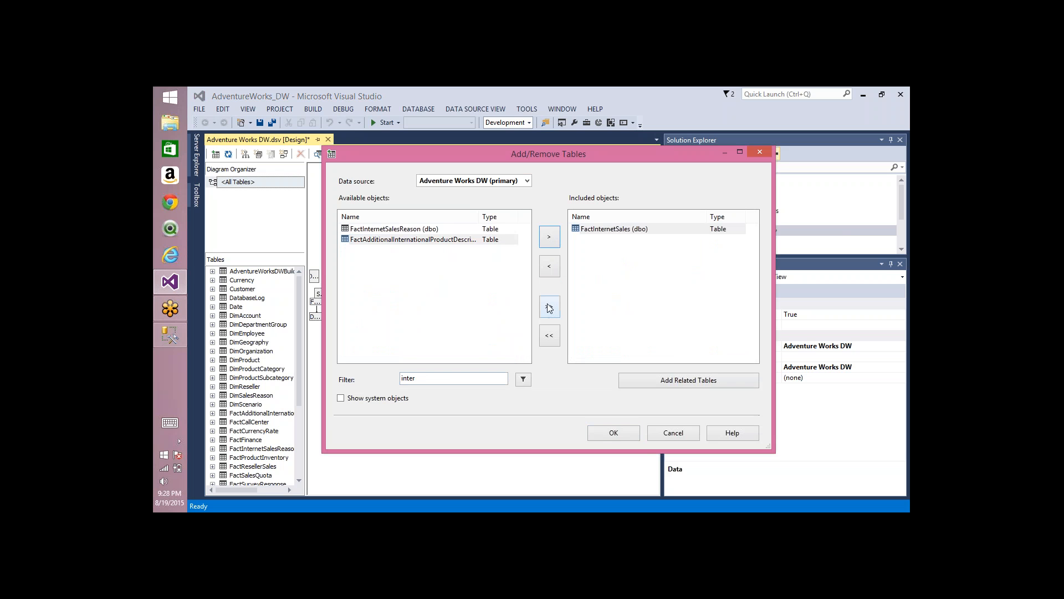
Step: Add the tables related to FactInternetSales, remove FactInternetSalesReason from the included objects, and apply the selection
left_click(652, 377)
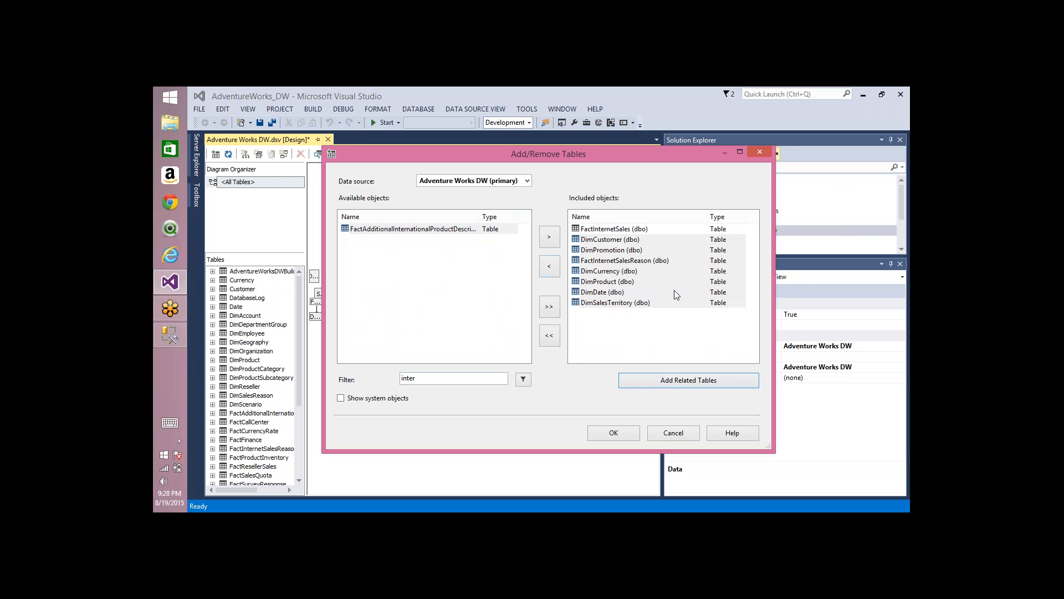
left_click(610, 260)
left_click(550, 266)
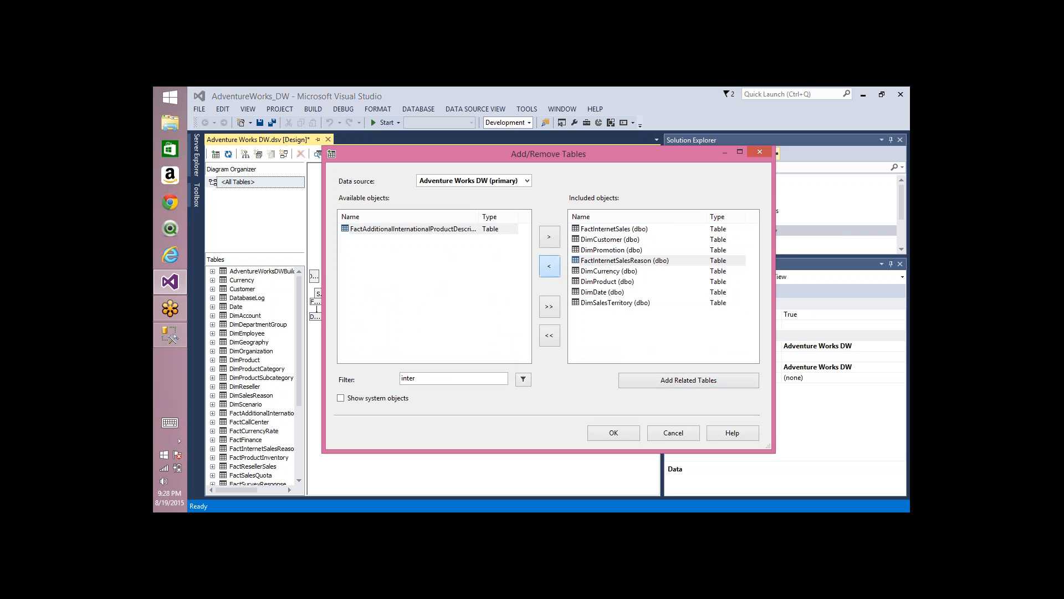
left_click(612, 433)
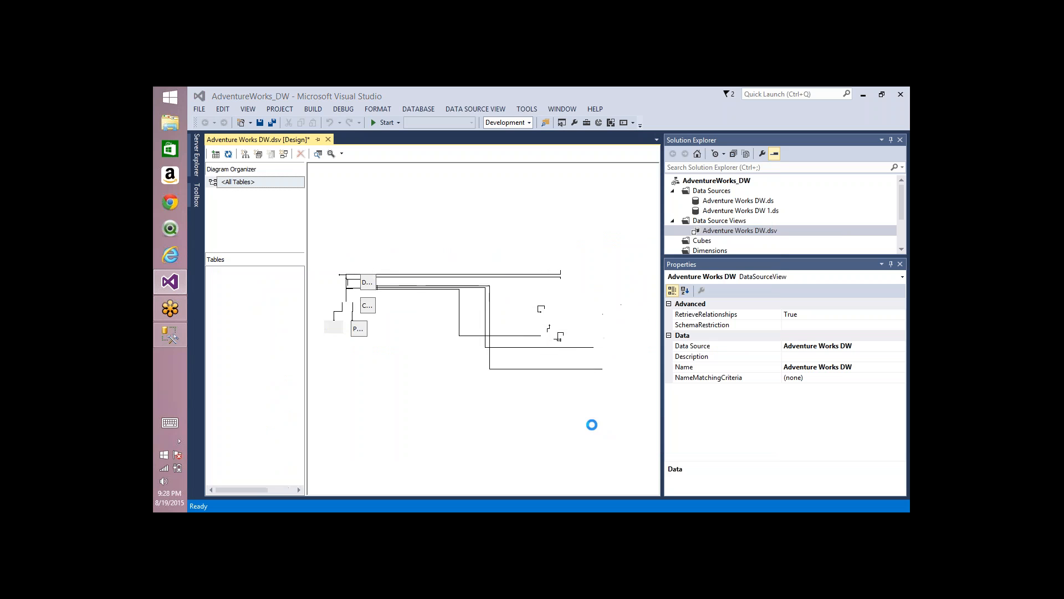
Step: Automatically arrange the tables in the data source view diagram and zoom it to 50%
right_click(476, 228)
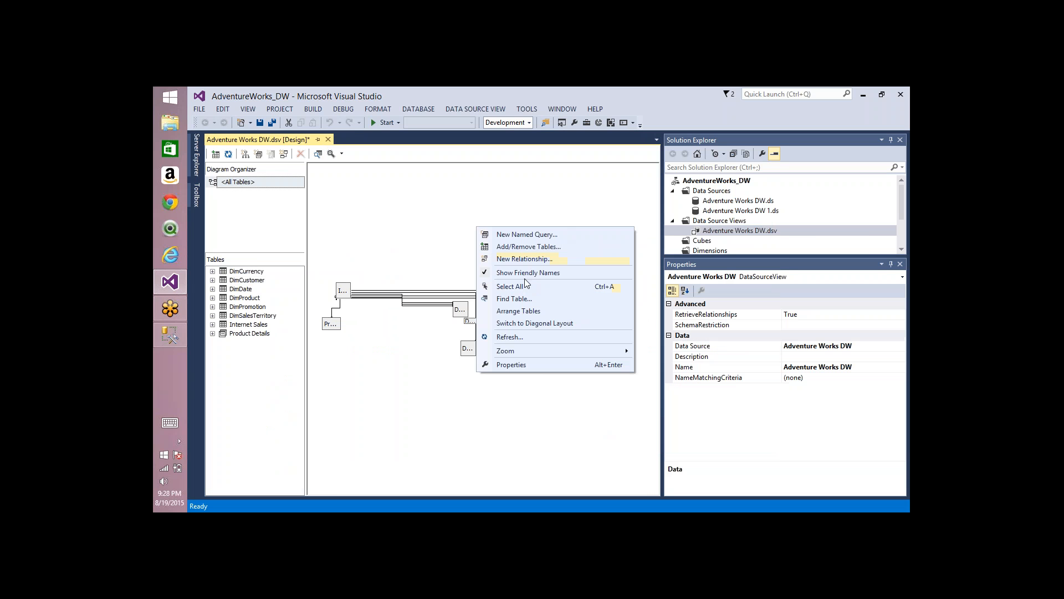
left_click(515, 313)
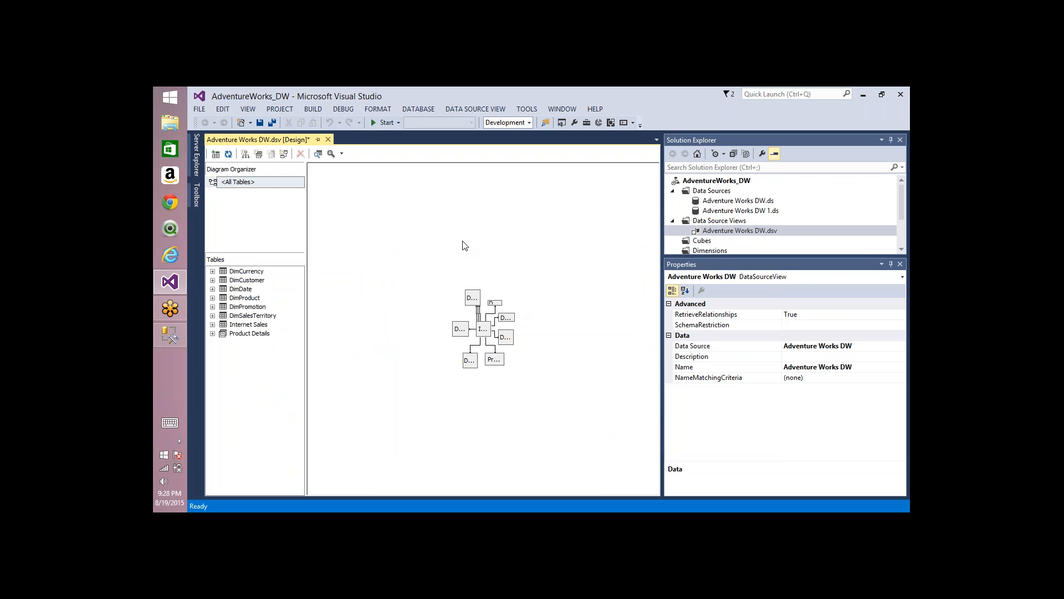
right_click(464, 233)
mouse_move(503, 356)
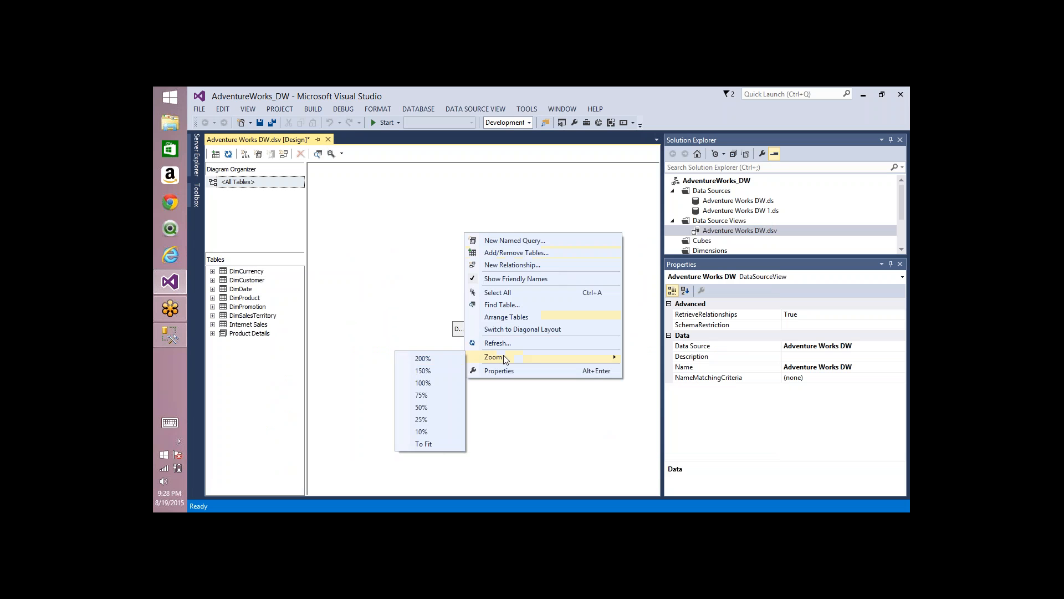
left_click(426, 411)
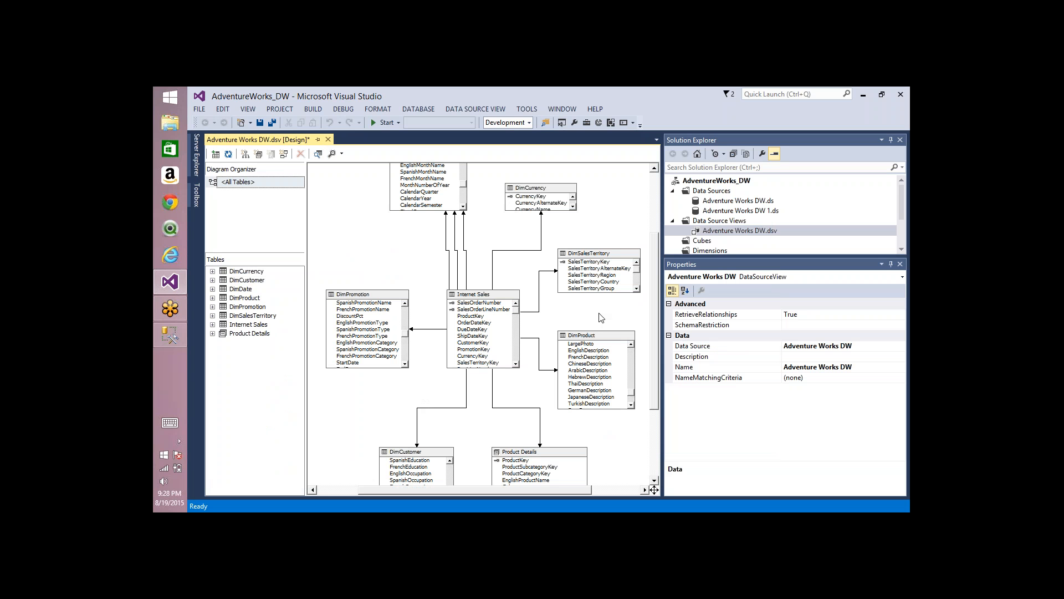
right_click(340, 228)
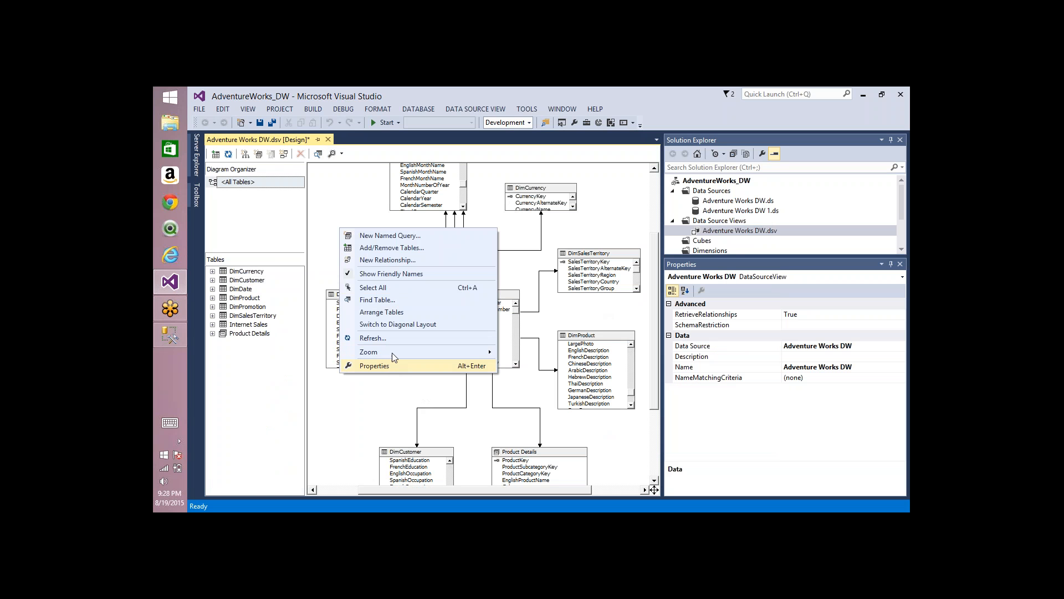
left_click(349, 204)
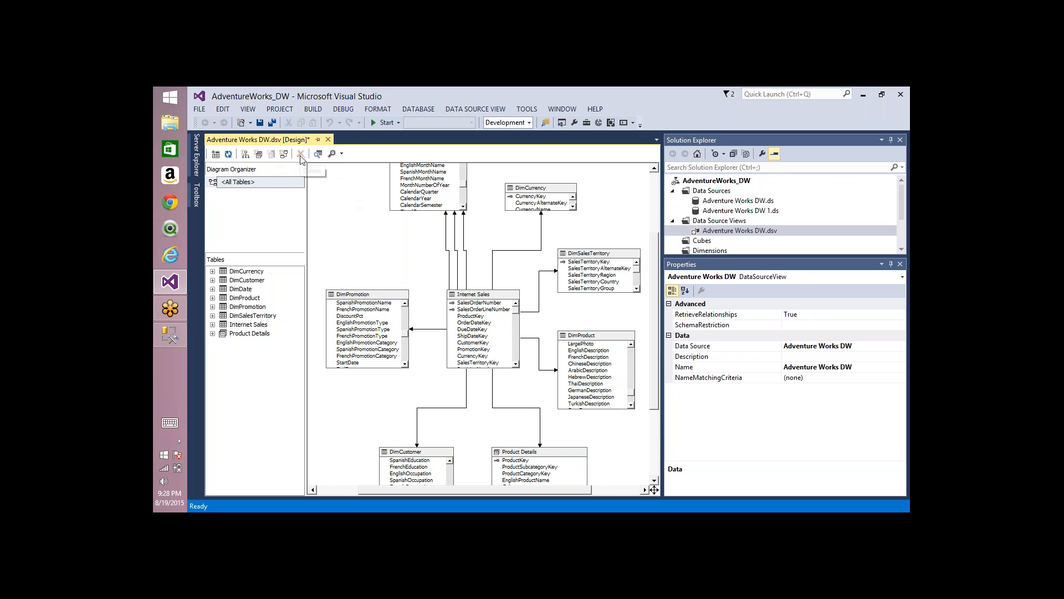
left_click(388, 295)
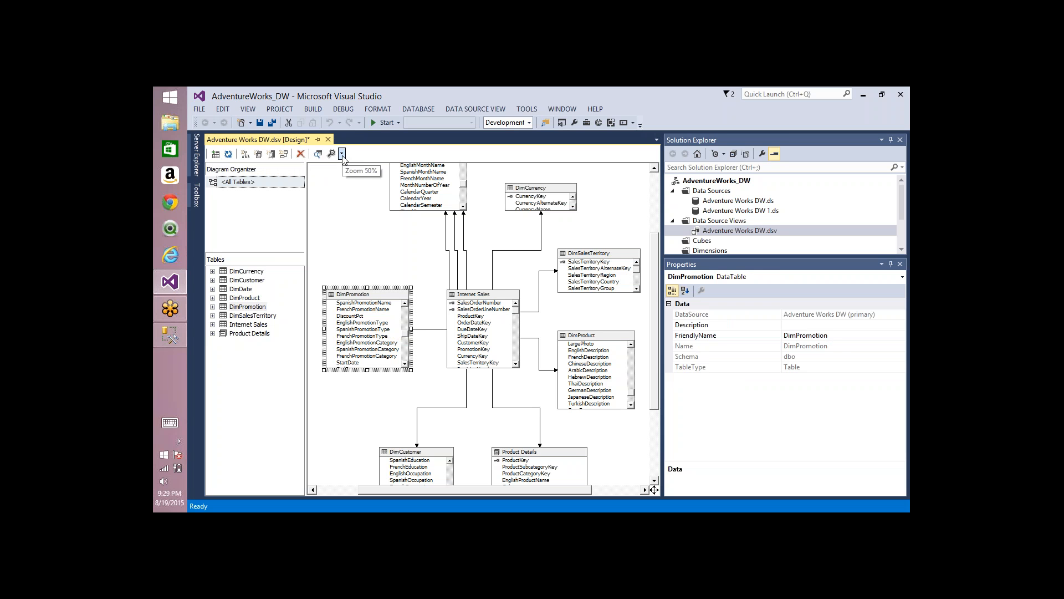
left_click(360, 206)
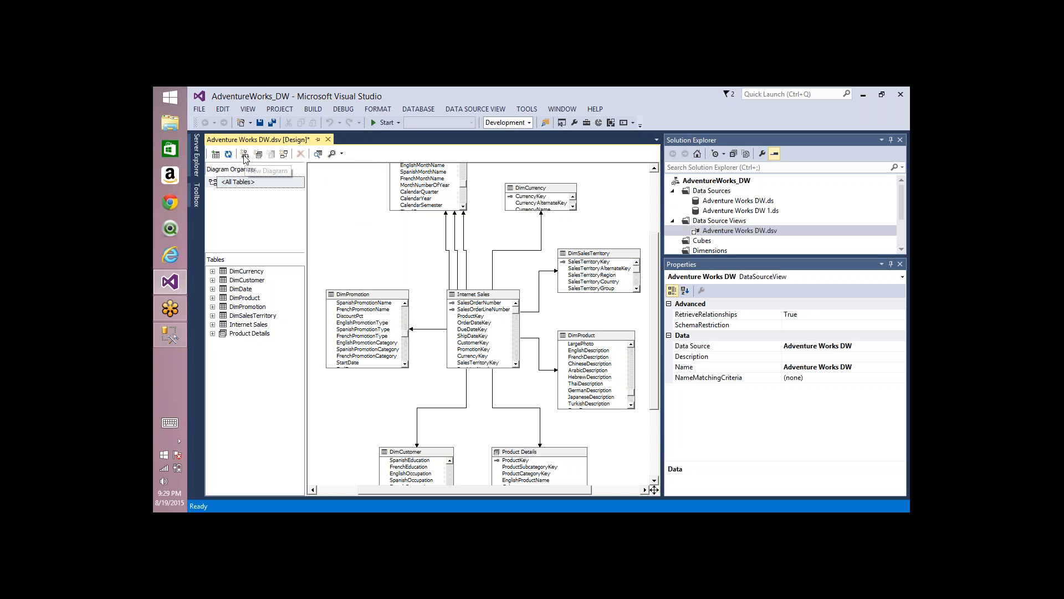
Step: Create a new diagram in the data source view and name it "Only Products"
left_click(228, 185)
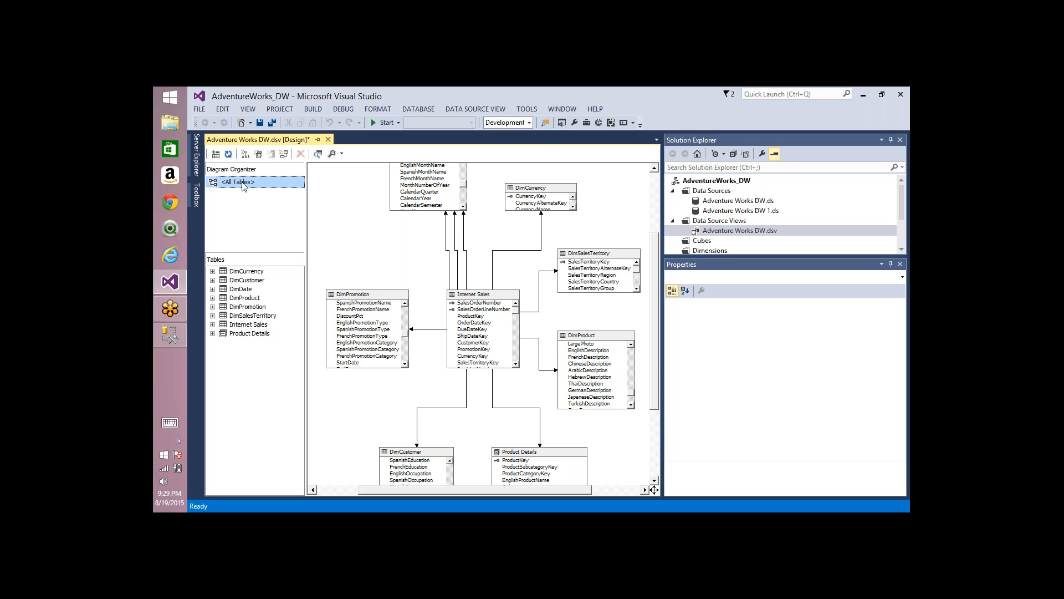
left_click(244, 154)
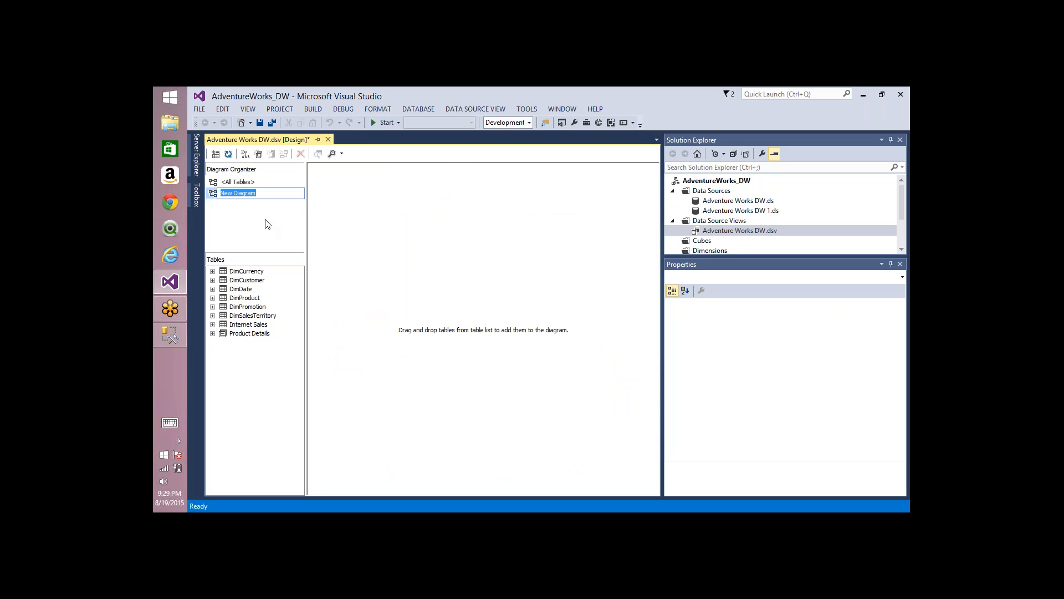
type("Only Products")
left_click(358, 232)
Step: Show only the DimProduct and DimPromotion tables in the Only Products diagram
right_click(372, 207)
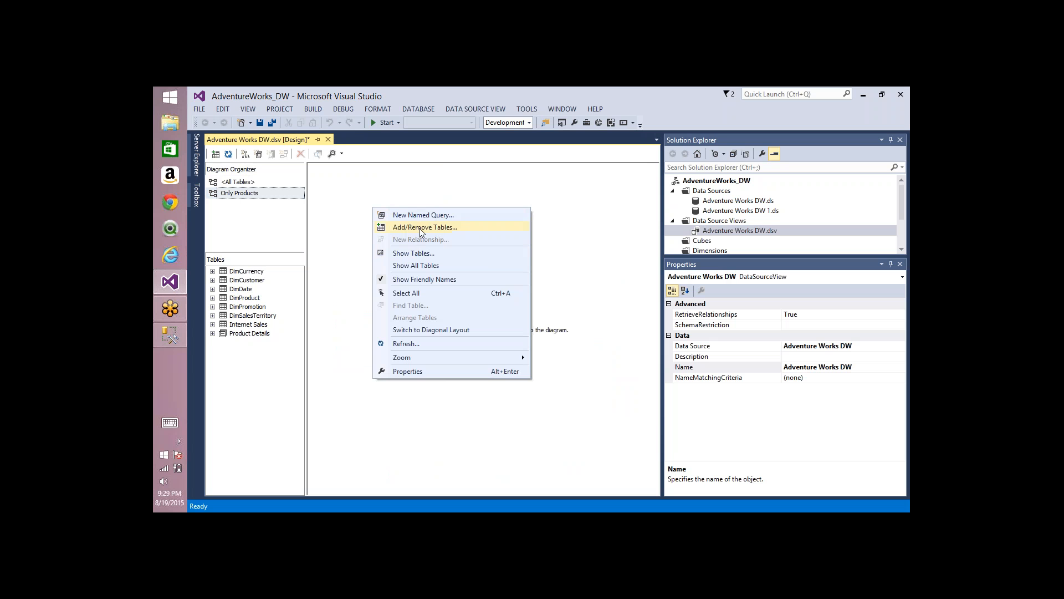
left_click(413, 252)
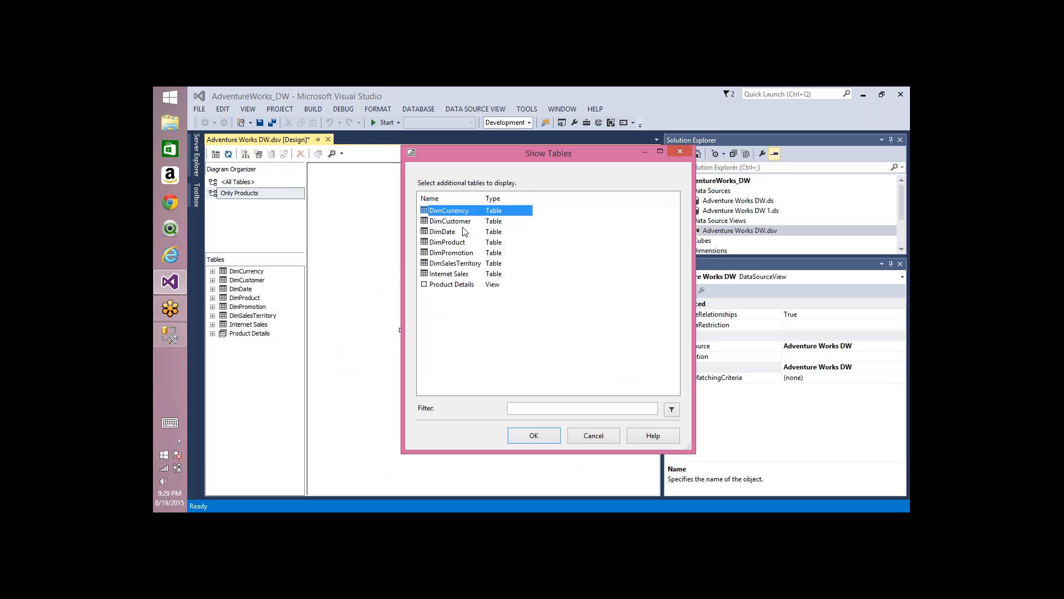
left_click(446, 244)
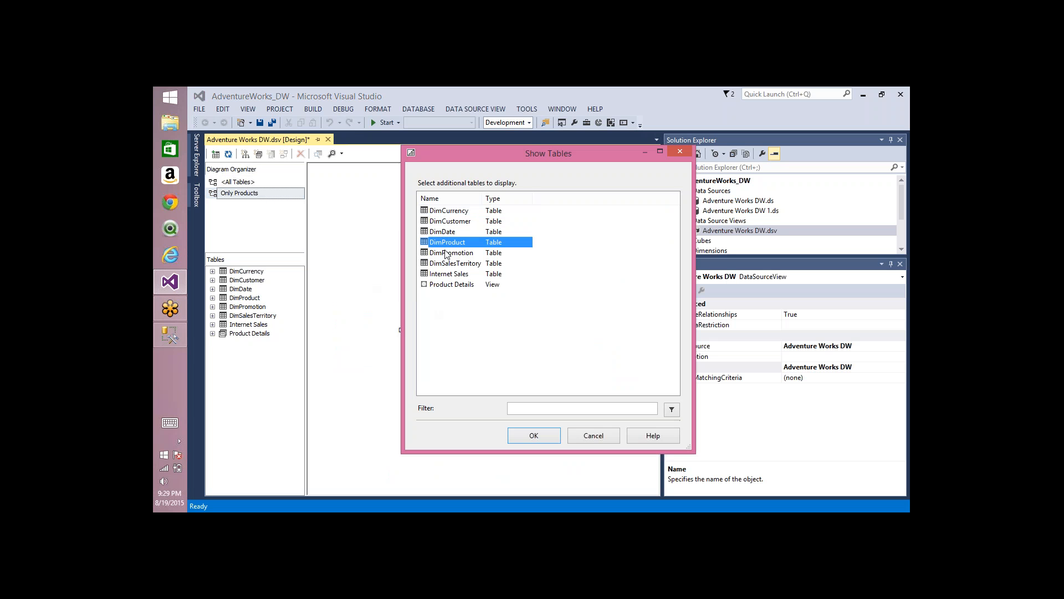
left_click(448, 254, "ctrl")
left_click(524, 437)
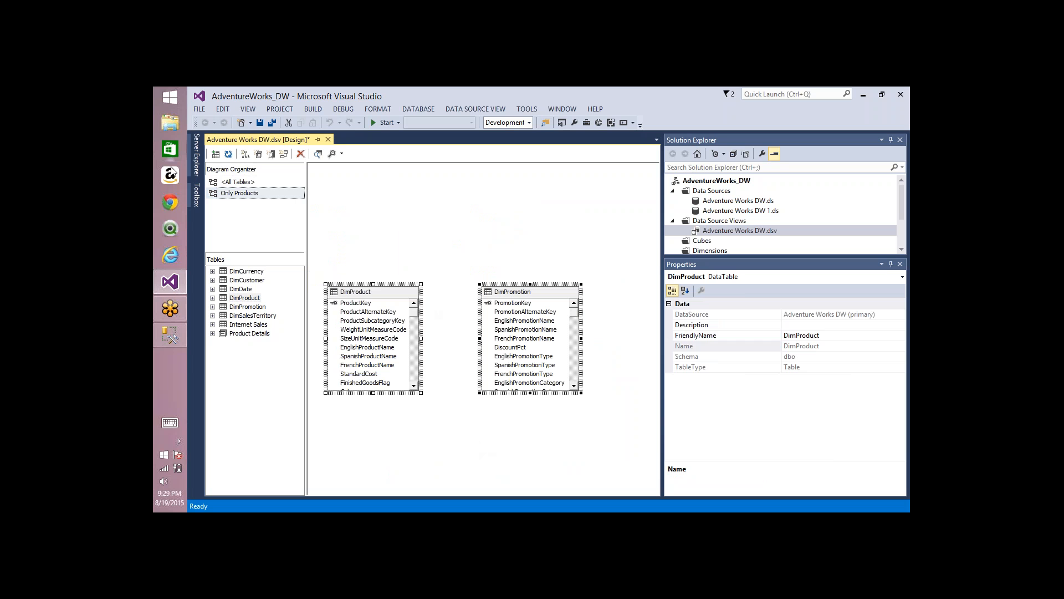
Step: View the All Tables diagram for comparison, and delete the Only Products diagram
left_click(230, 183)
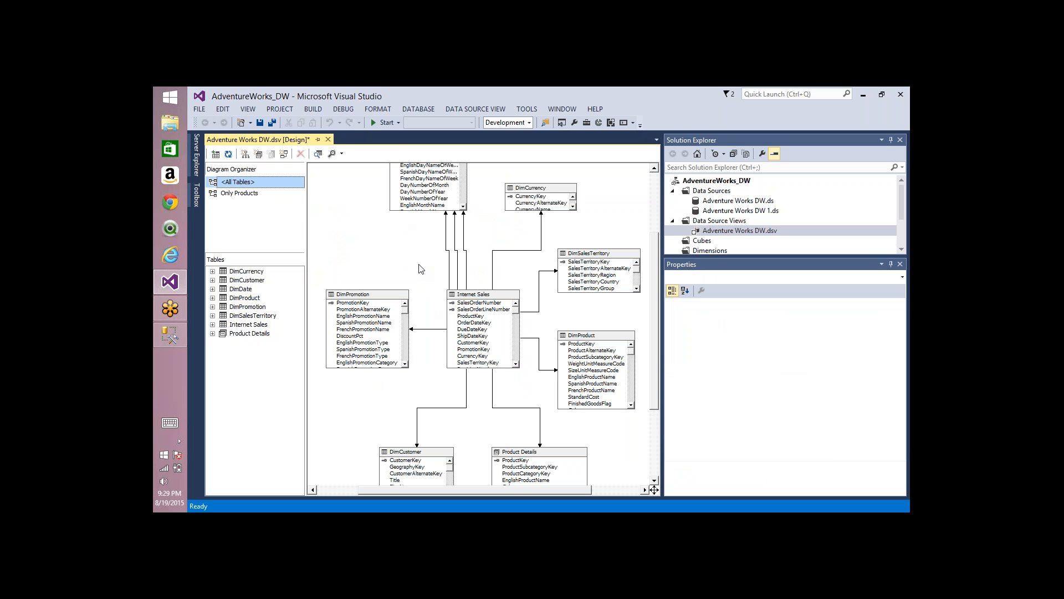
left_click(241, 195)
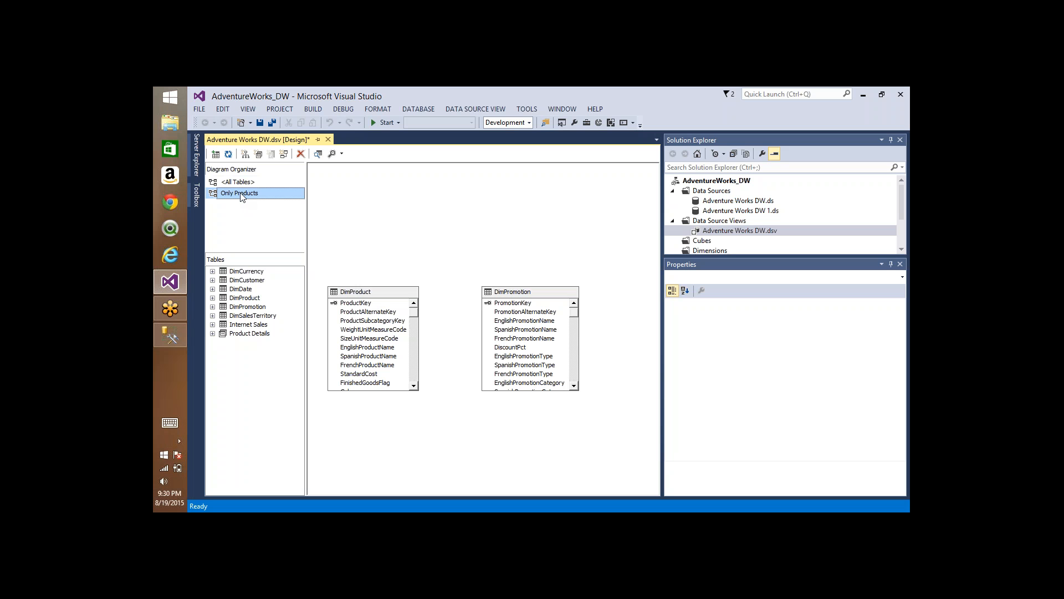
key("Delete")
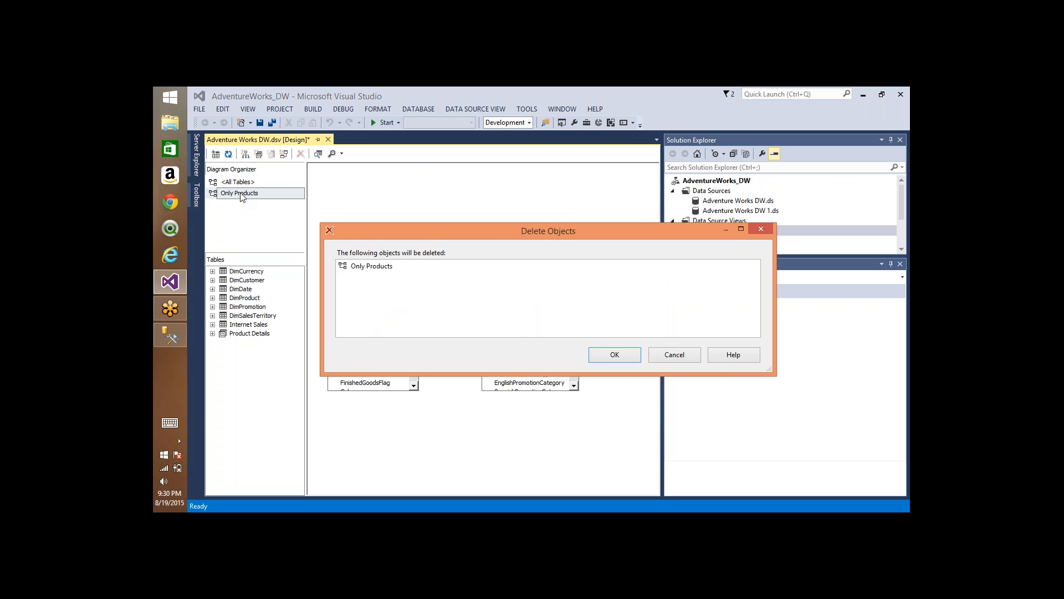
key("Return")
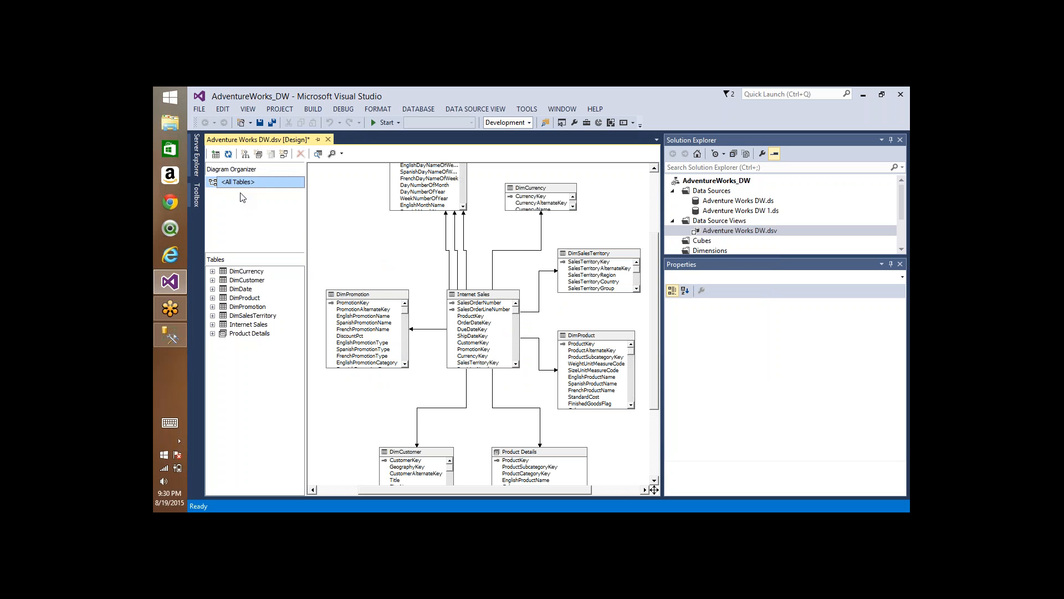
Step: Add all available Adventure Works DW tables to the data source view
left_click(364, 247)
right_click(363, 246)
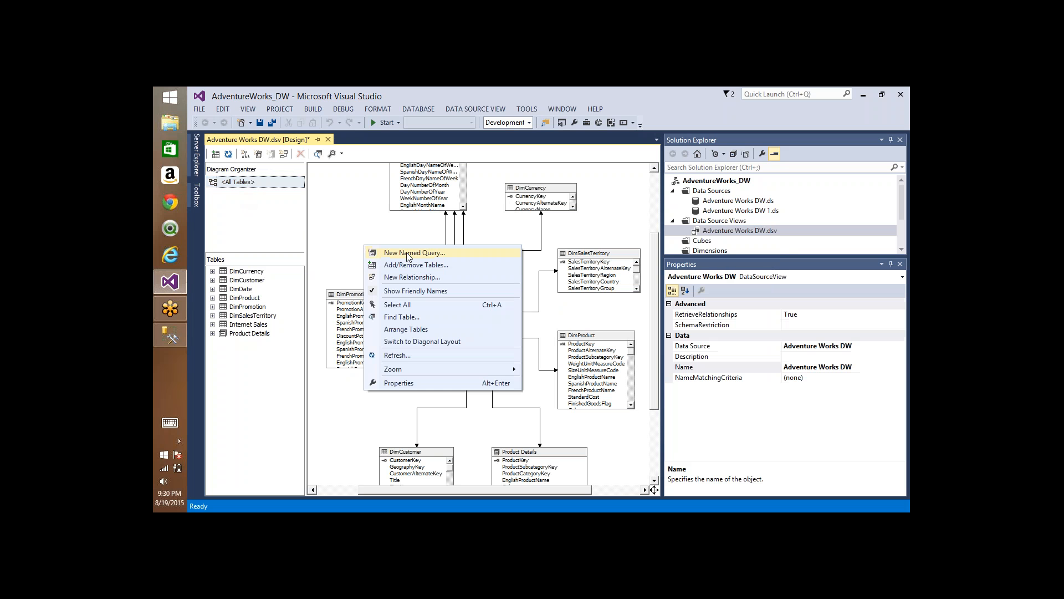
left_click(427, 266)
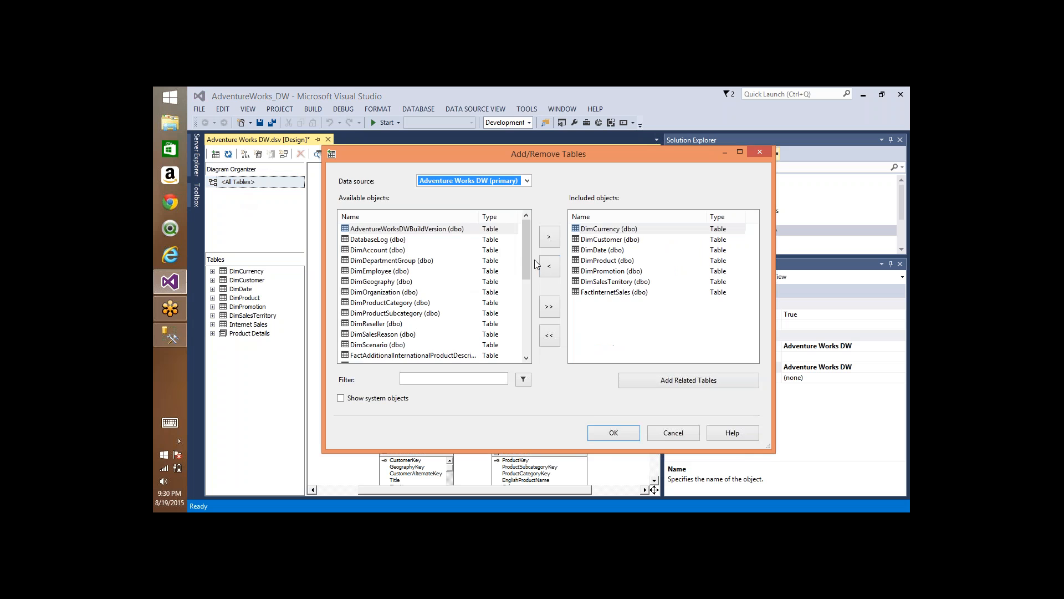
left_click(553, 307)
left_click(620, 433)
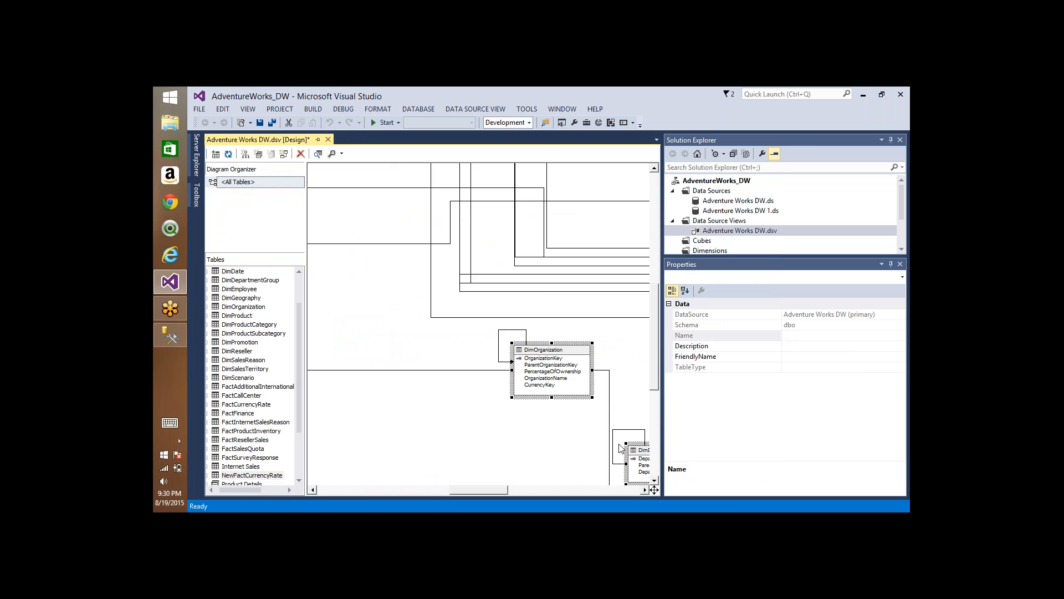
left_click_drag(655, 489, 617, 438)
left_click(469, 236)
Step: Create a new diagram in the data source view and name it "Reseller Sales"
left_click(245, 154)
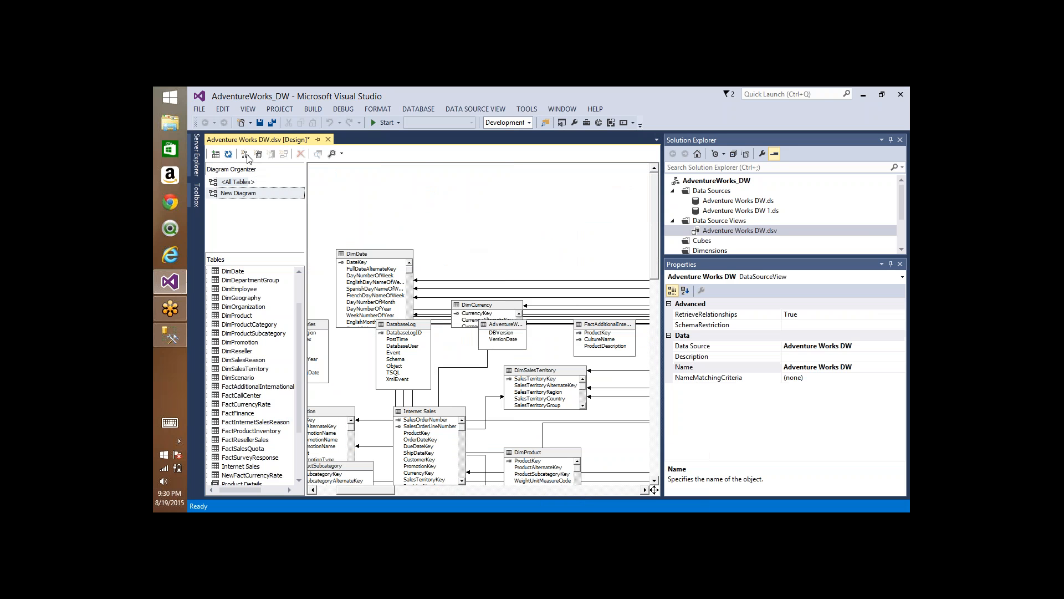
type("Re")
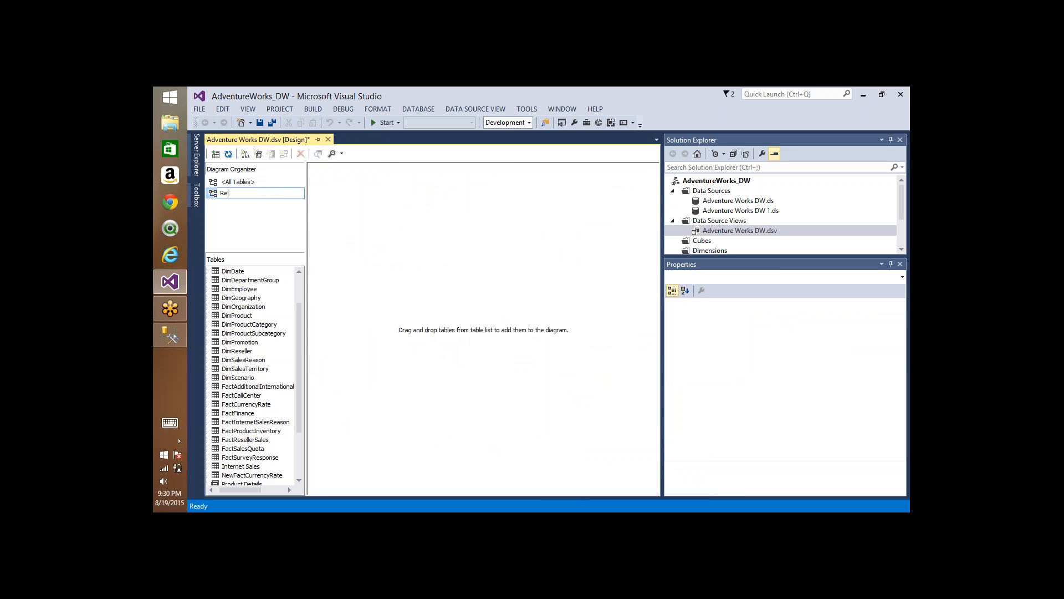
type("seller SAles")
key("BackSpace")
key("BackSpace")
key("BackSpace")
type("ales")
key("Return")
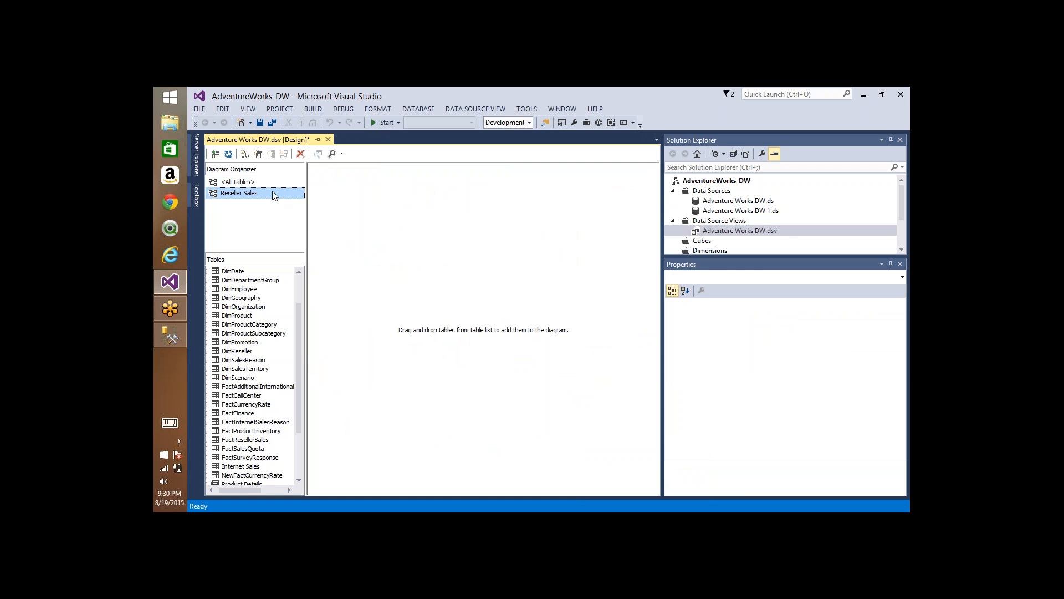
Step: Show the DimReseller and FactResellerSales tables in the Reseller Sales diagram
right_click(383, 206)
left_click(445, 251)
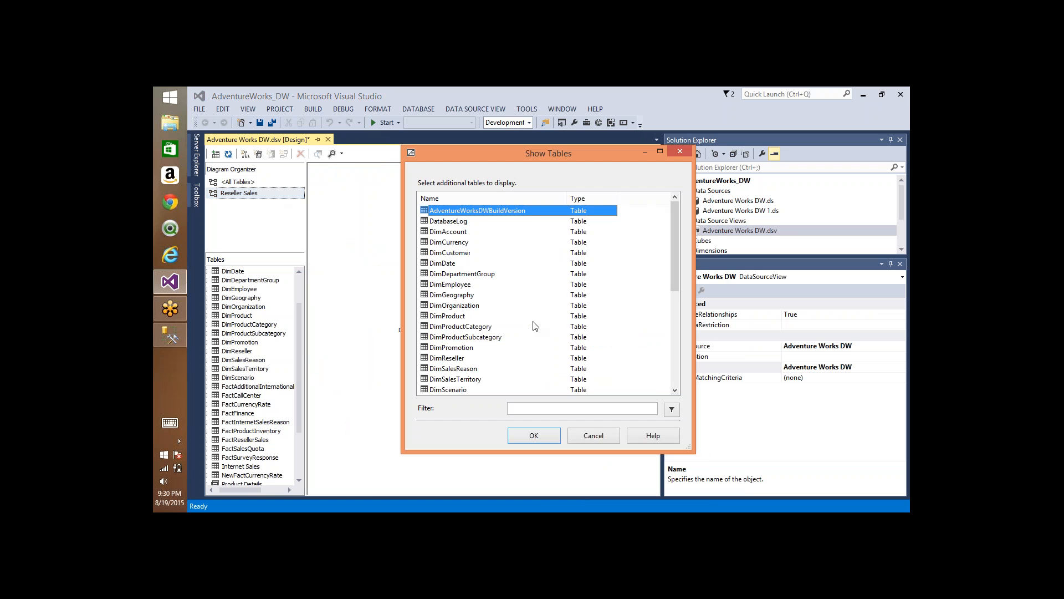
left_click(448, 263)
scroll(493, 327, "down", 1)
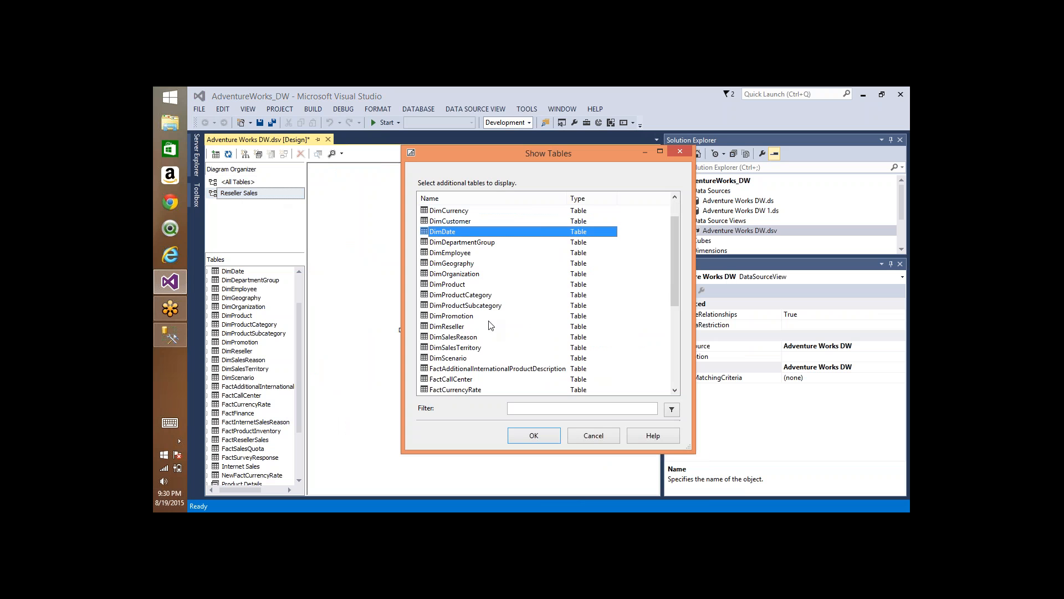
left_click(456, 327)
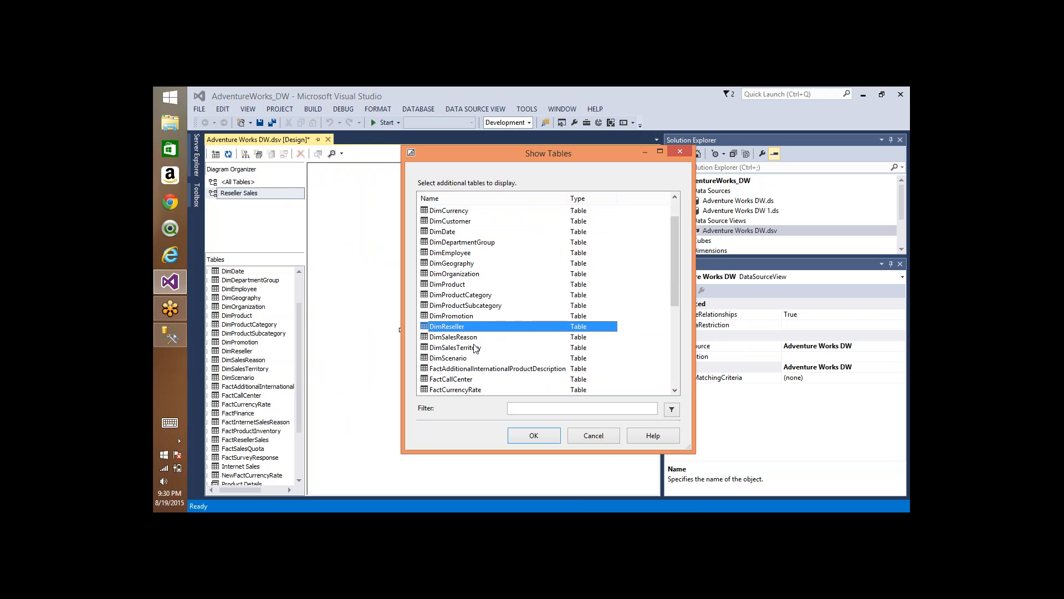
scroll(474, 360, "down", 1)
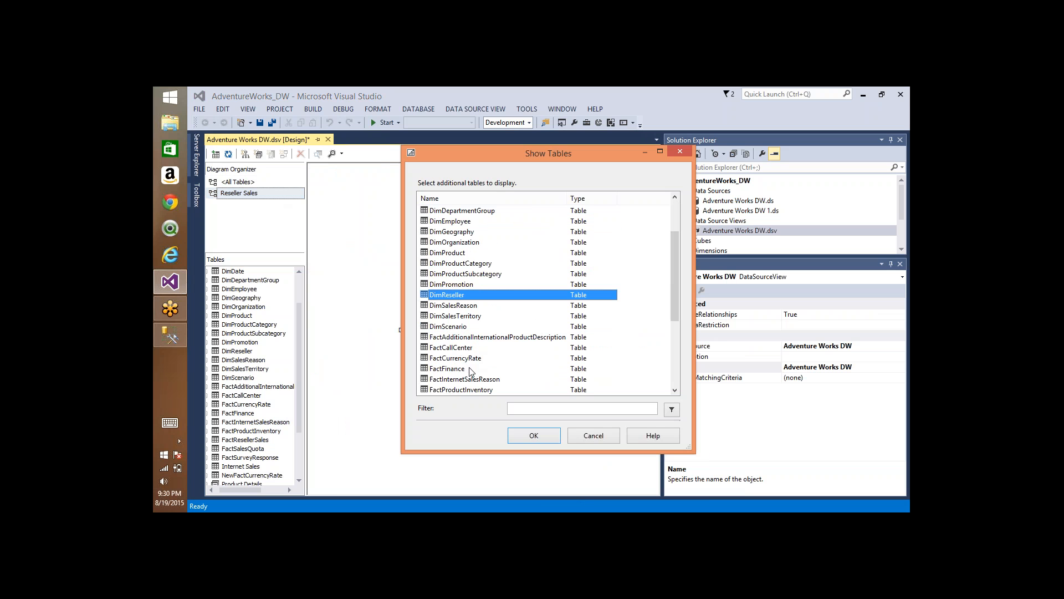
scroll(470, 369, "down", 1)
left_click(463, 369, "ctrl")
left_click(534, 435)
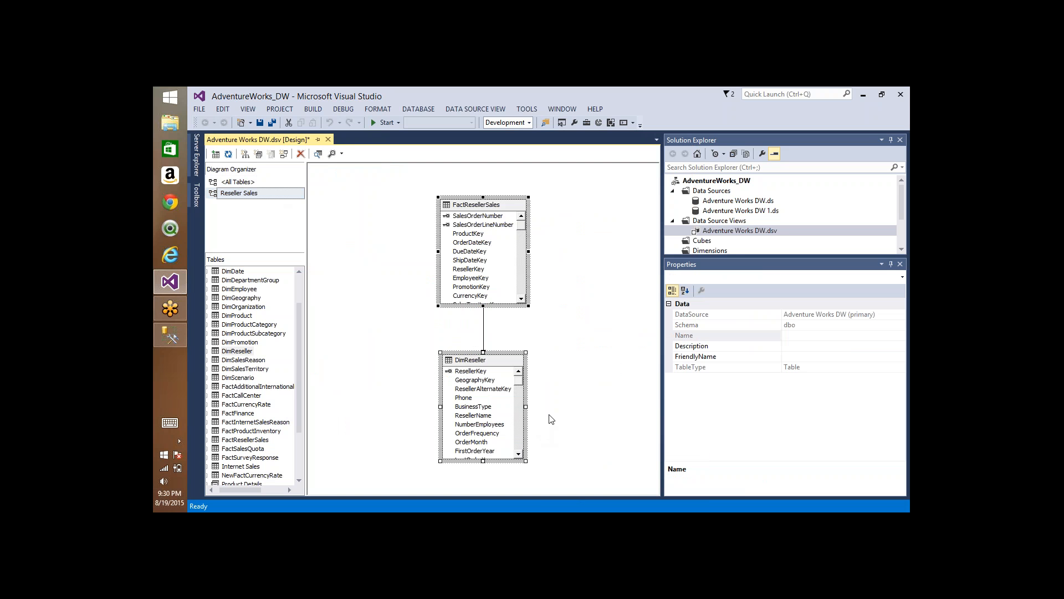
Step: Create another diagram in the data source view and name it "Internet Sales"
left_click(253, 153)
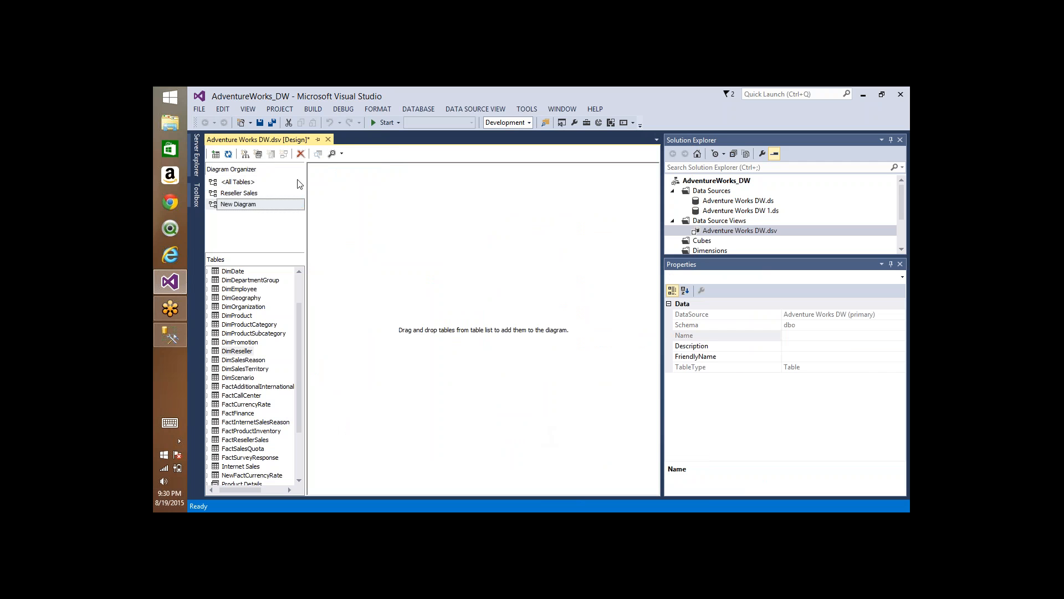
type("I")
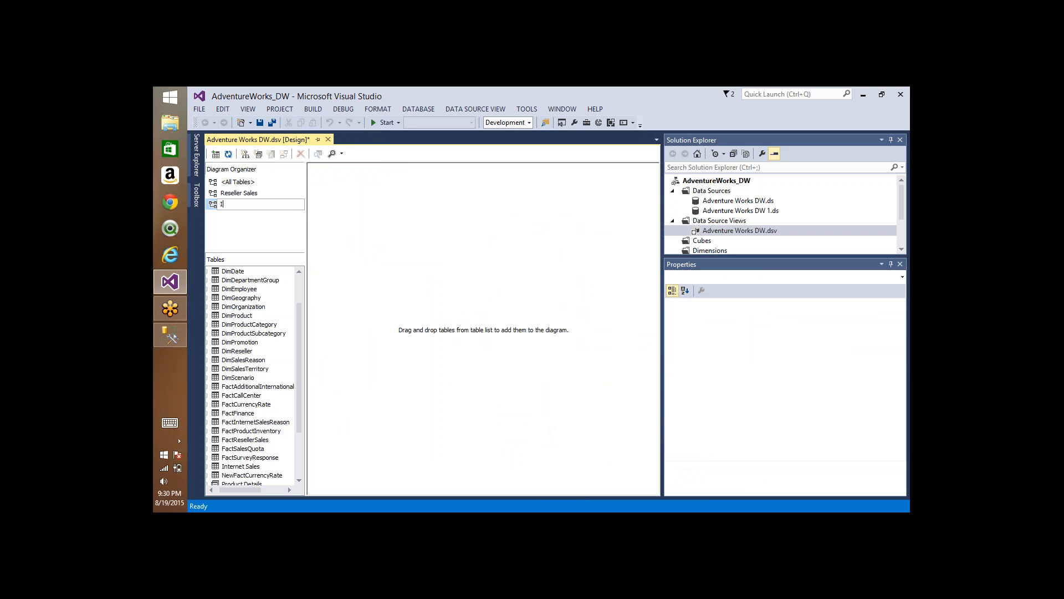
type("bternet Sales")
left_click(226, 204)
key("BackSpace")
type("n")
key("Return")
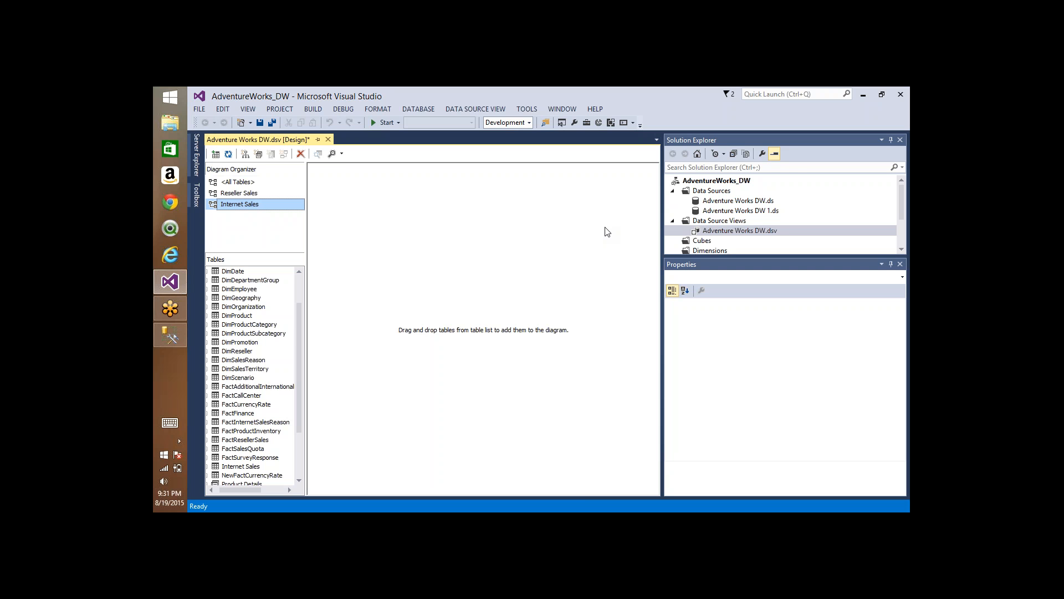
Step: Delete the Reseller Sales and Internet Sales diagrams from the data source view
left_click(281, 193)
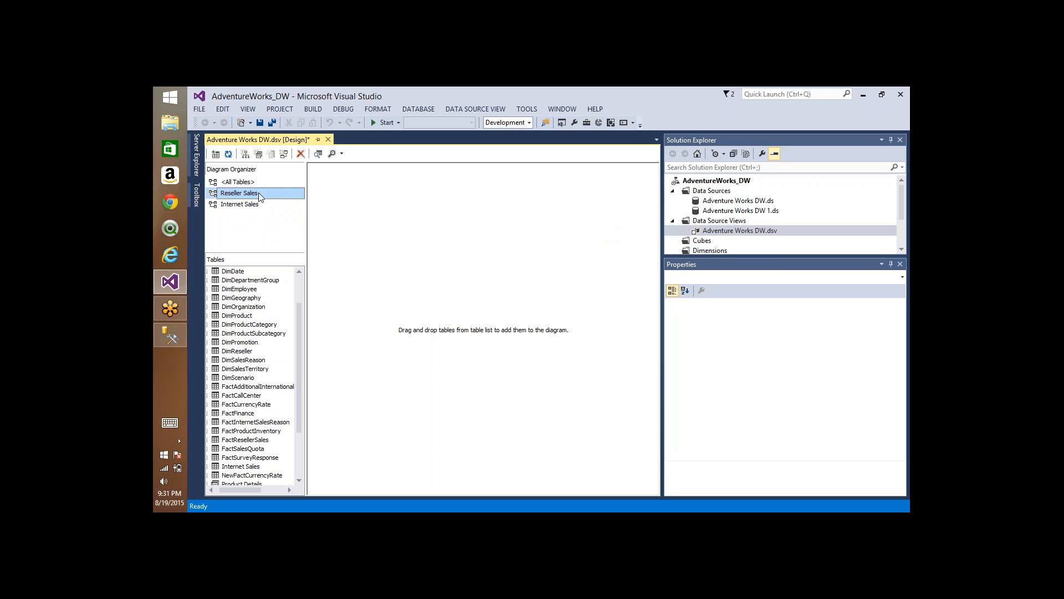
key("Delete")
key("Return")
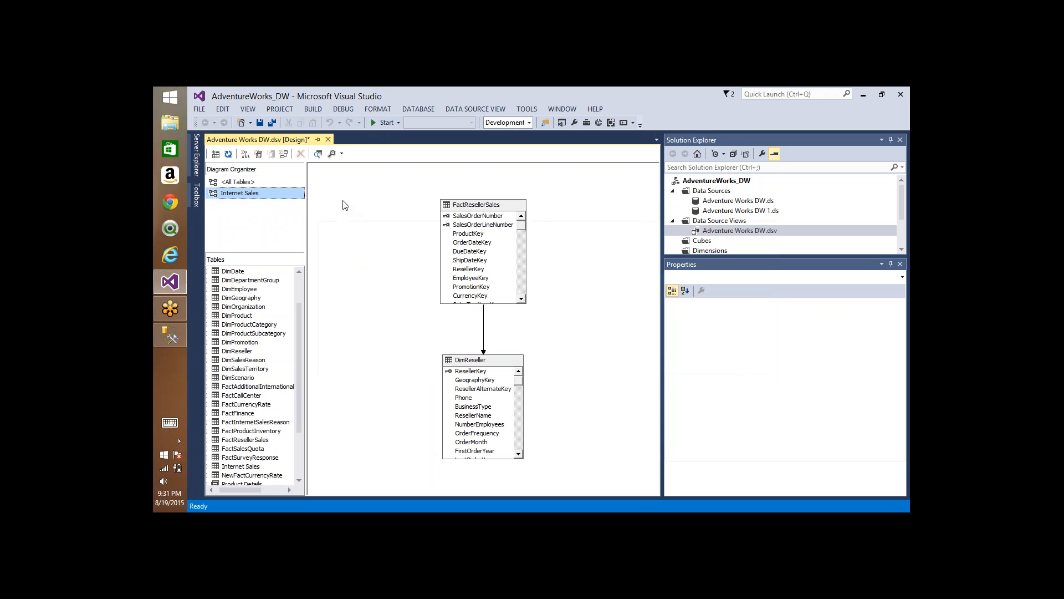
key("Delete")
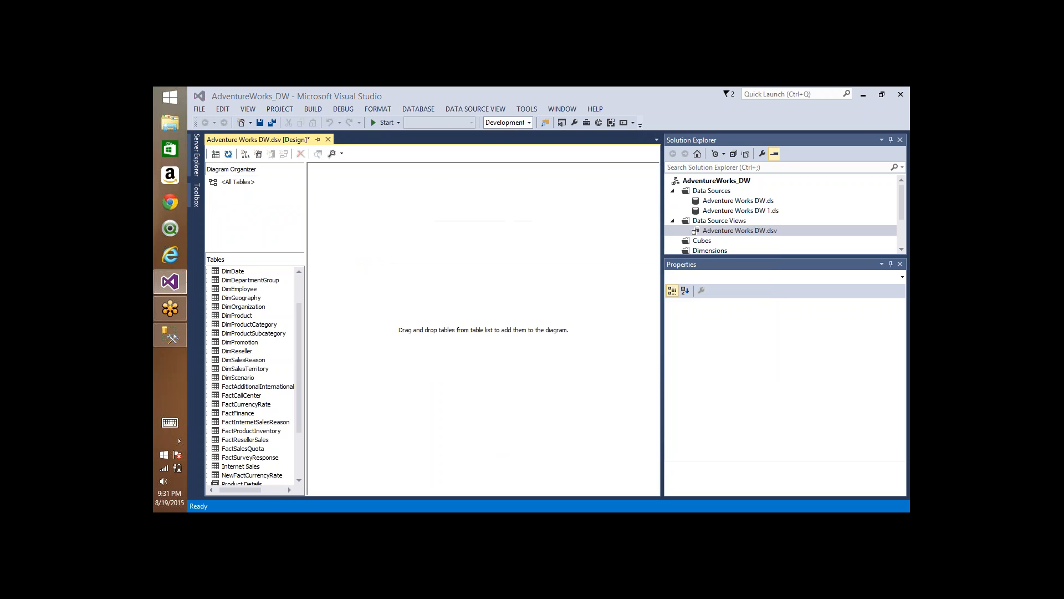
key("Return")
Step: Replace all tables included in the data source view with FactInternetSales and its related tables, filtering the available objects by "inter"
right_click(475, 200)
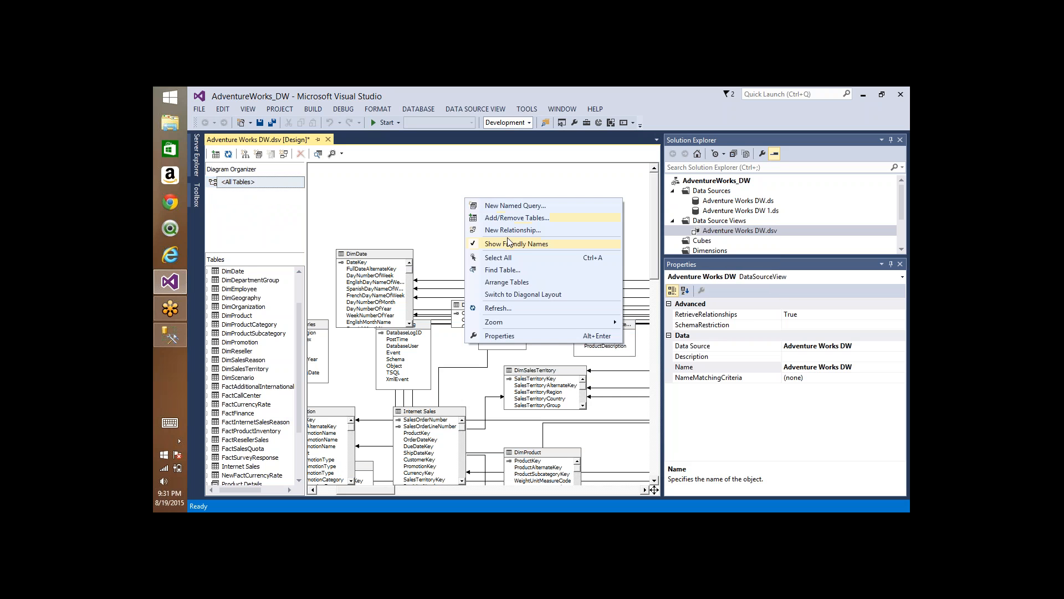
left_click(510, 218)
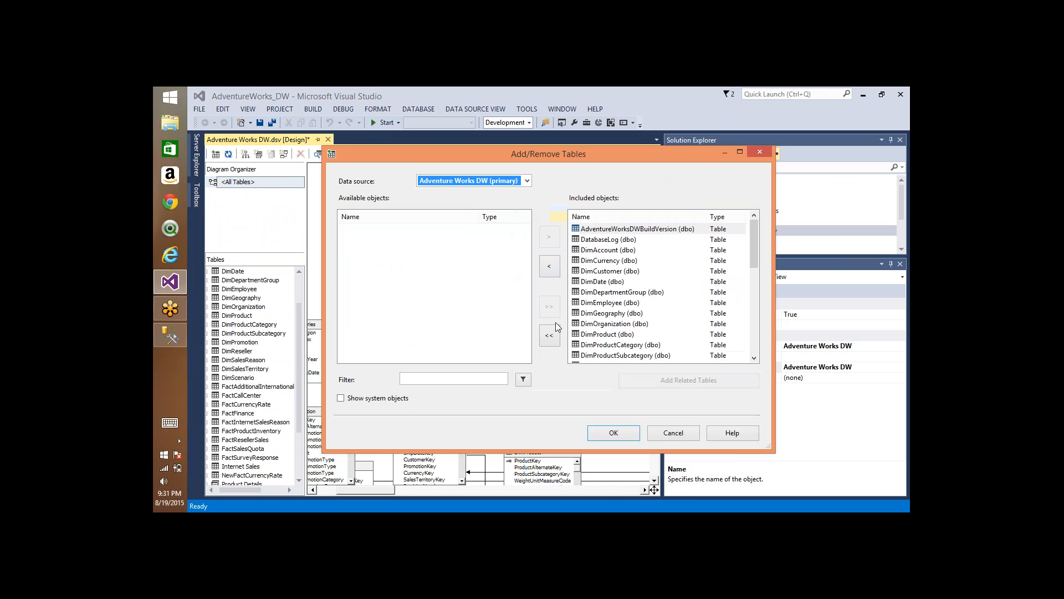
left_click(550, 336)
scroll(421, 288, "down", 3)
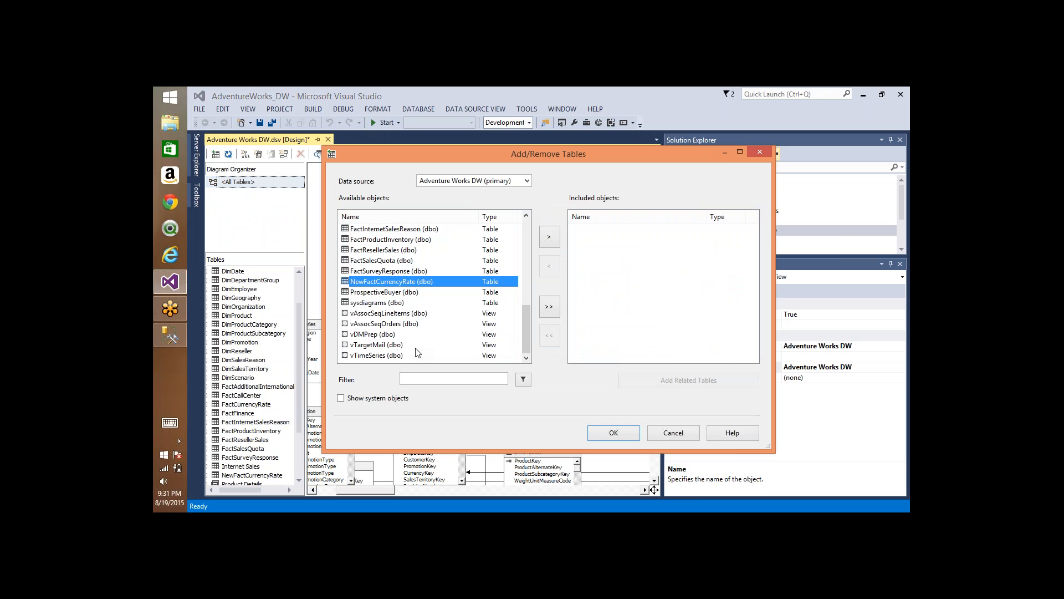
left_click(412, 379)
type("inter")
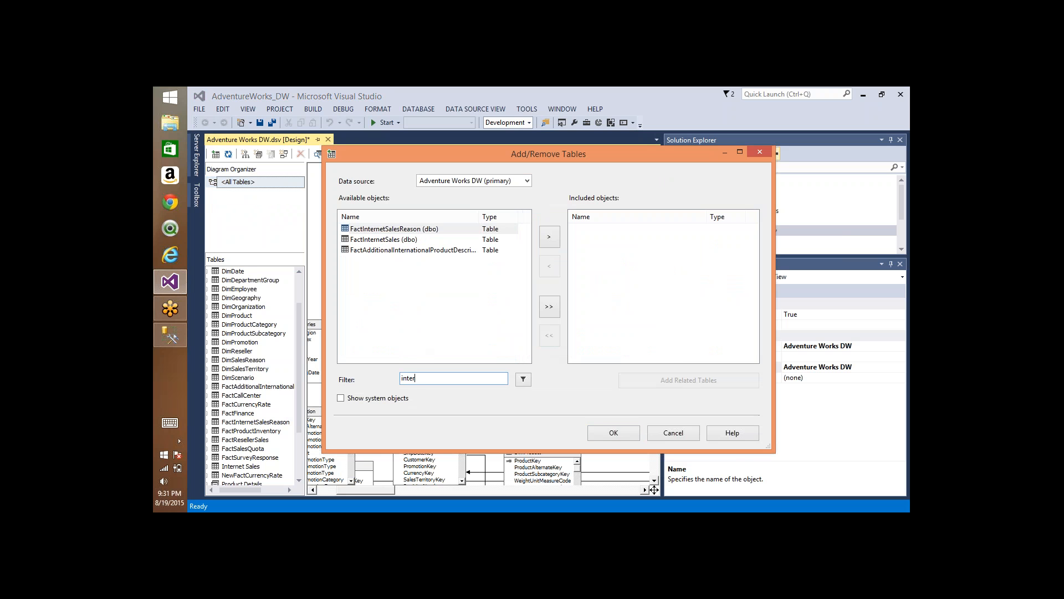
left_click(382, 239)
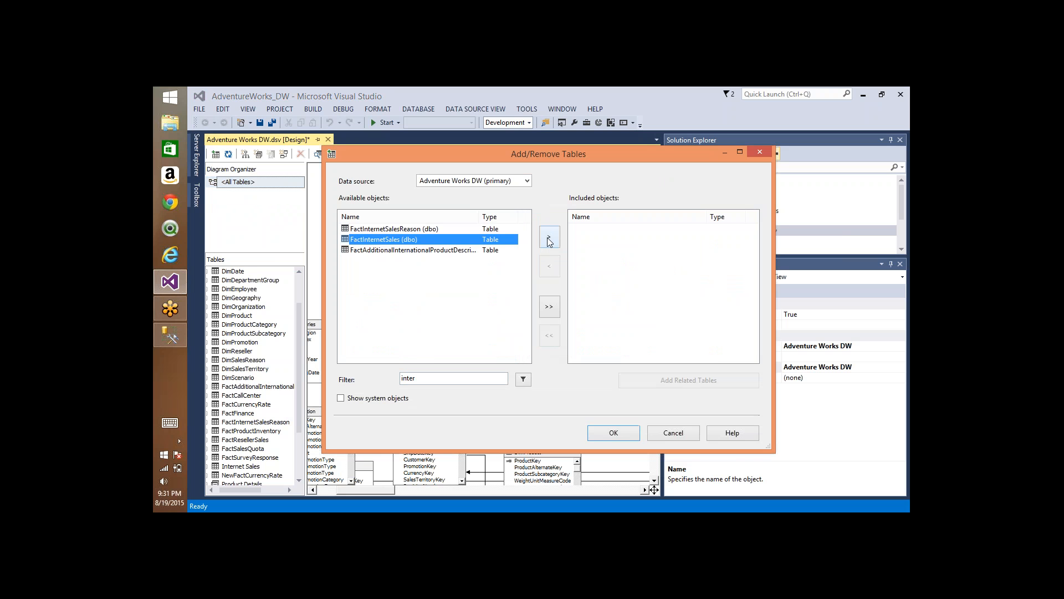
left_click(549, 236)
left_click(634, 379)
left_click(625, 431)
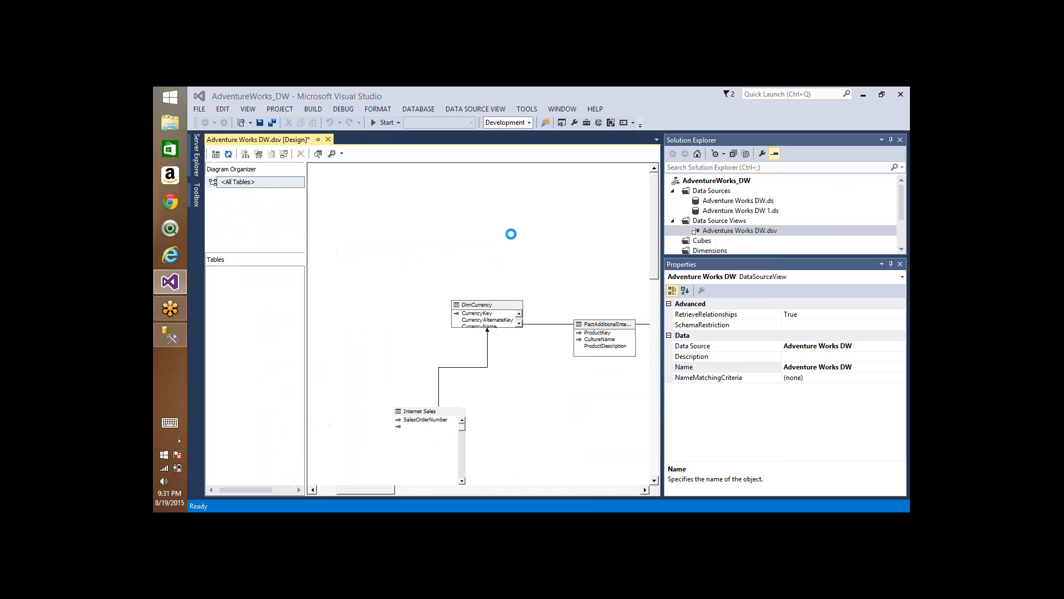
Step: Automatically arrange the tables in the All Tables diagram
right_click(489, 176)
left_click(524, 259)
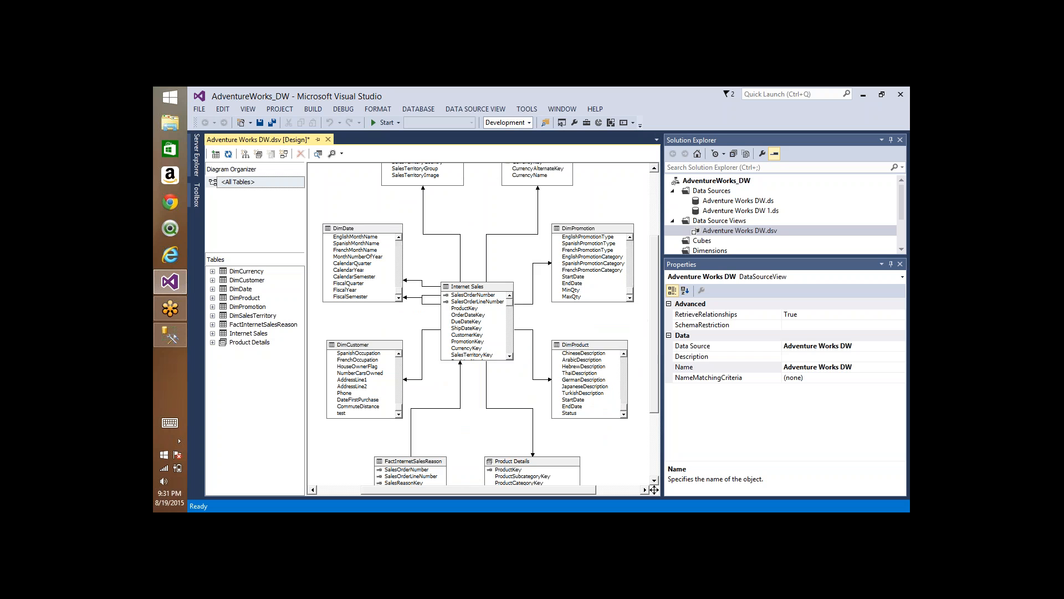
right_click(469, 286)
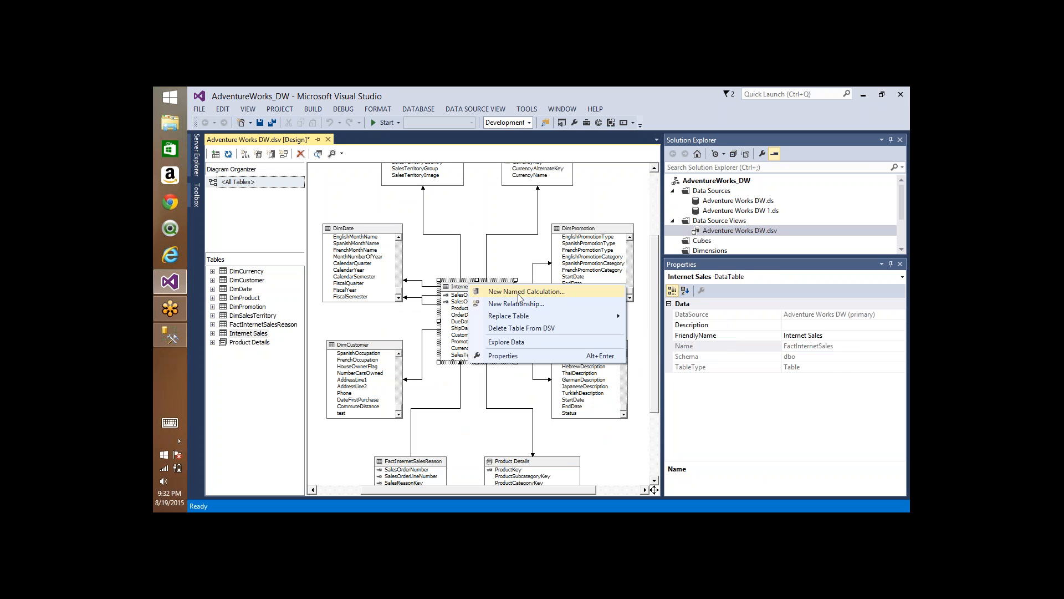
left_click(531, 259)
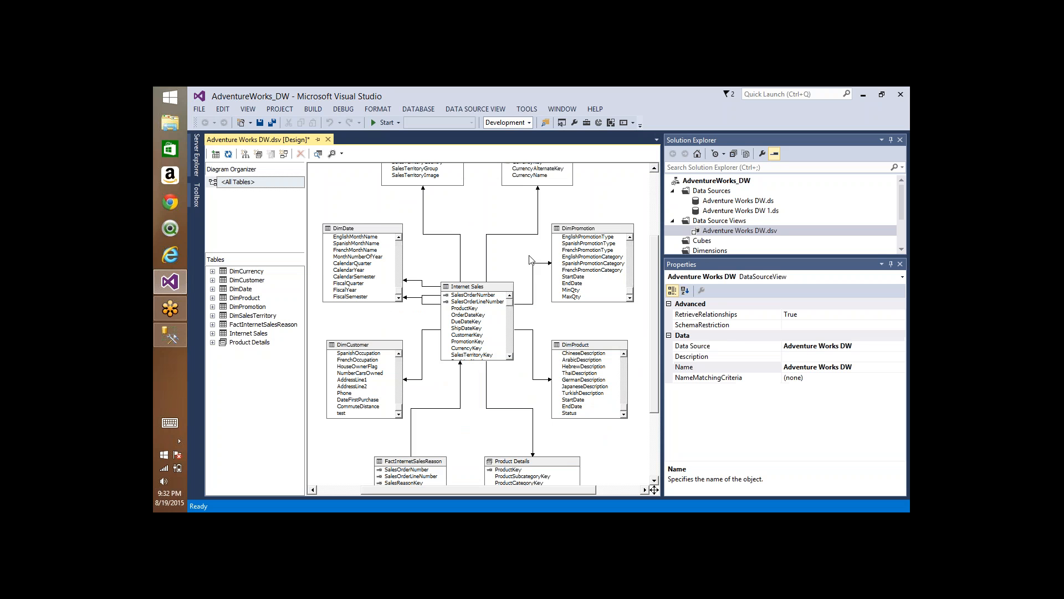
Step: Add the DimEmployee table to the data source view, filtering by "employee", and place it above the DimCurrency table
right_click(475, 199)
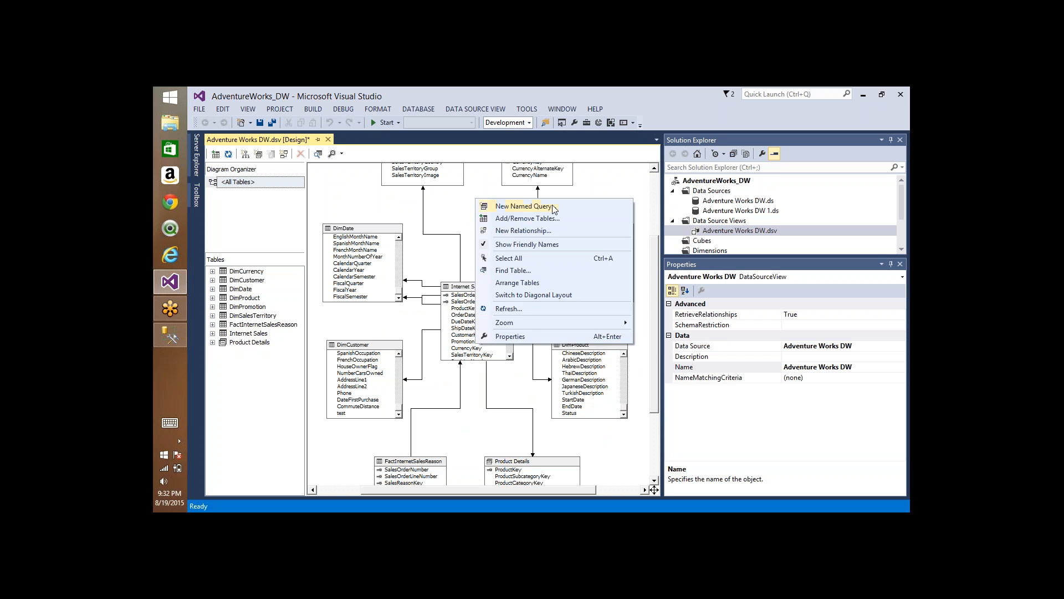
left_click(541, 216)
left_click(438, 378)
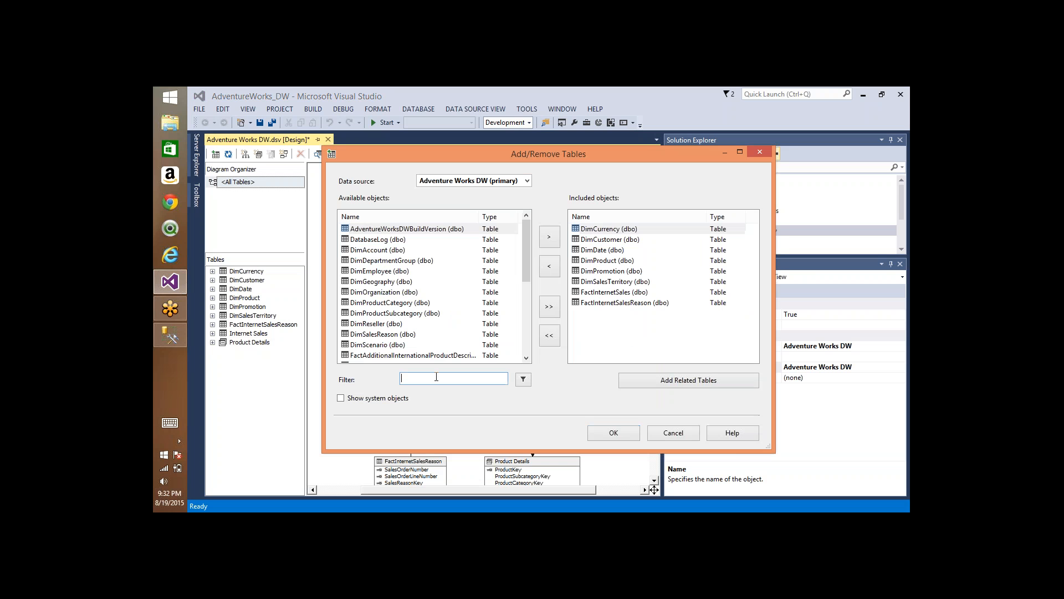
type("employee")
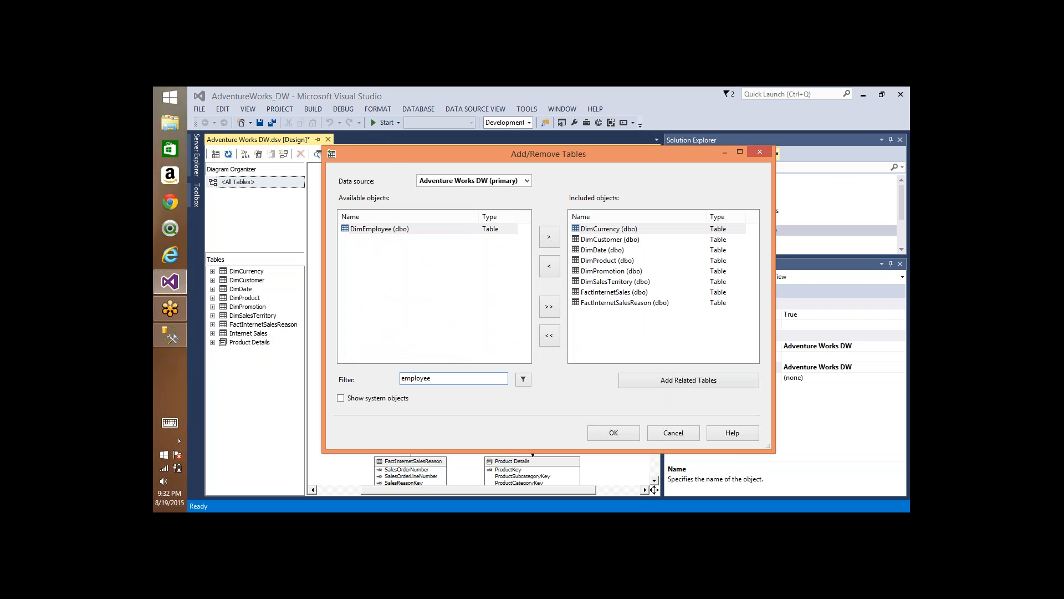
left_click(396, 230)
left_click(549, 238)
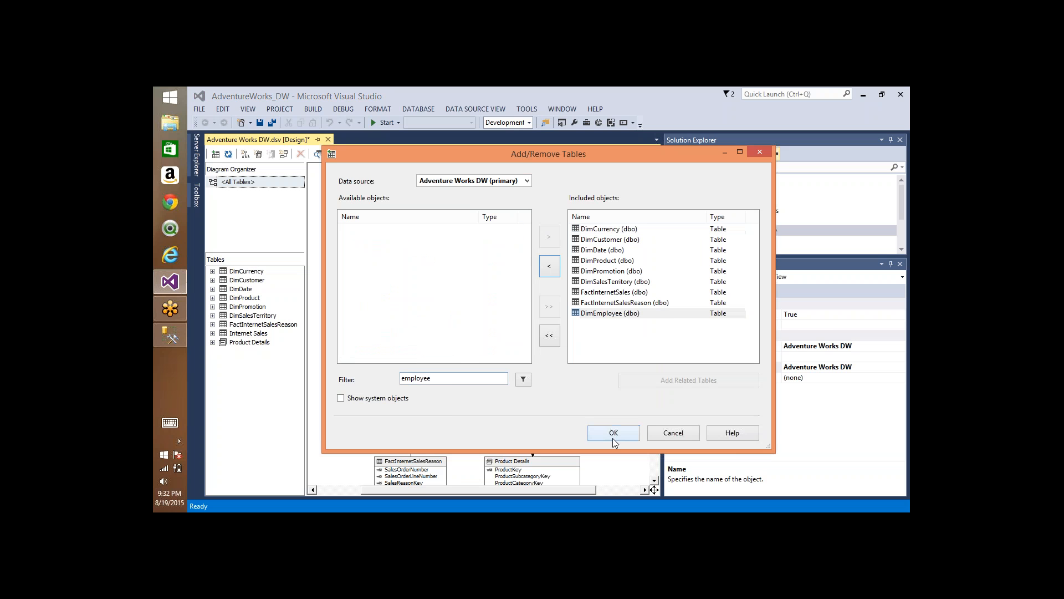
left_click(613, 434)
left_click_drag(472, 301, 575, 168)
scroll(652, 245, "up", 2)
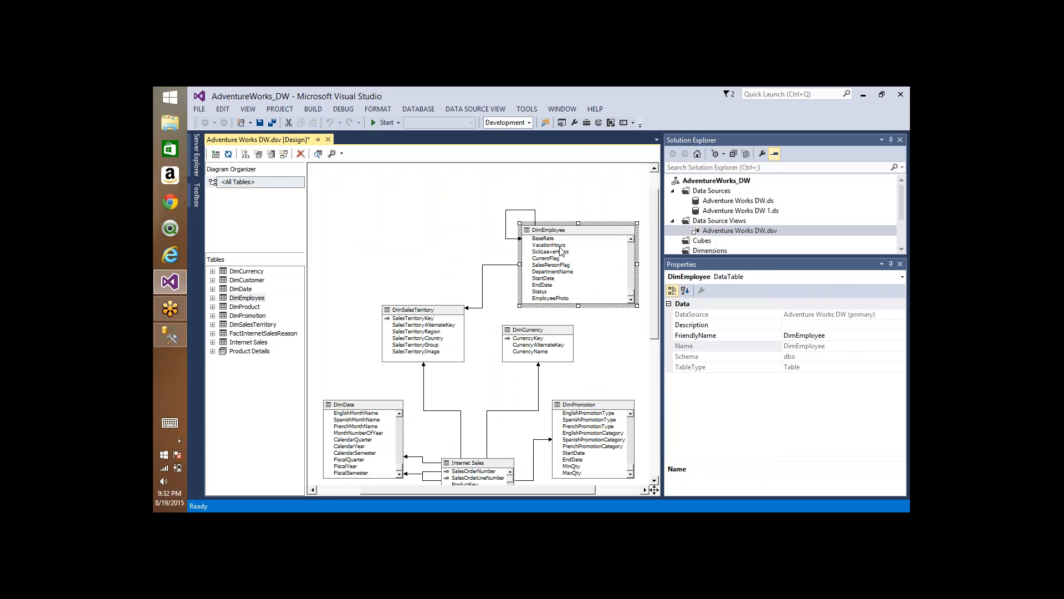
Step: Start a new named calculation on the DimEmployee table with the column name Full Name
left_click(543, 261)
scroll(544, 260, "up", 1)
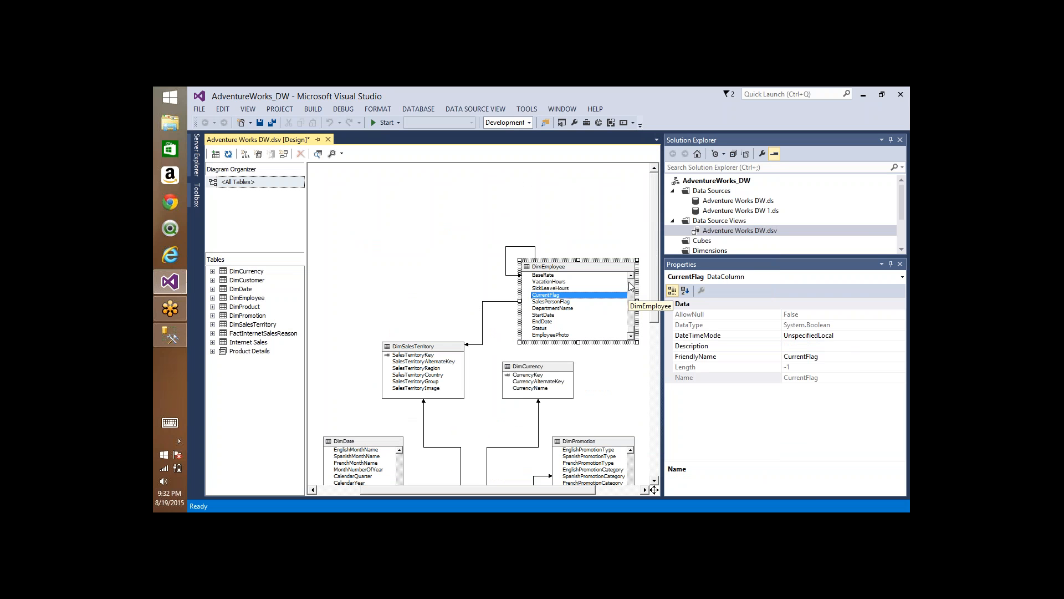
scroll(631, 288, "up", 7)
left_click(551, 301)
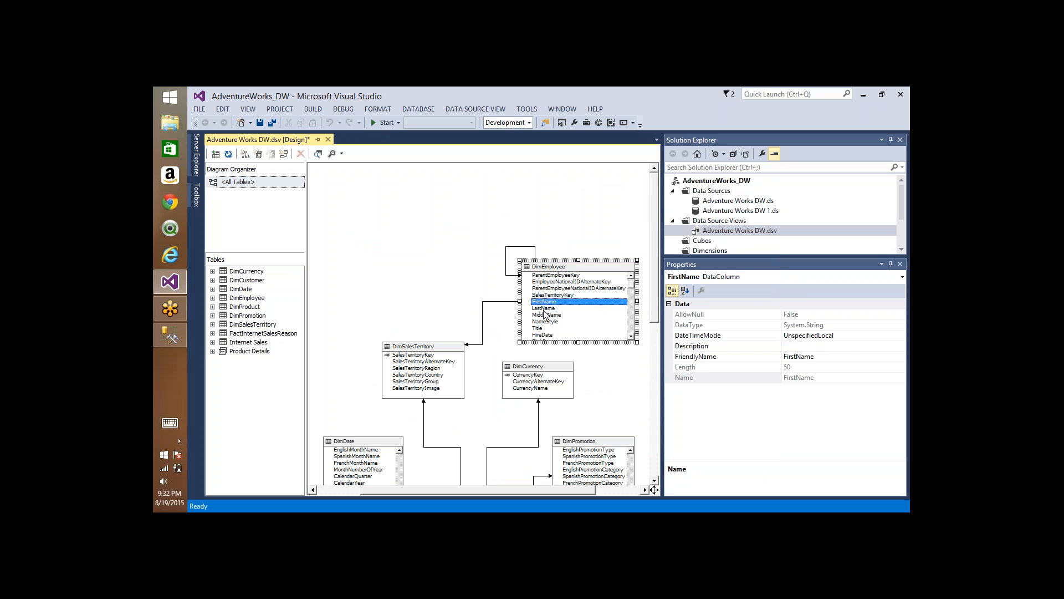
left_click(550, 308)
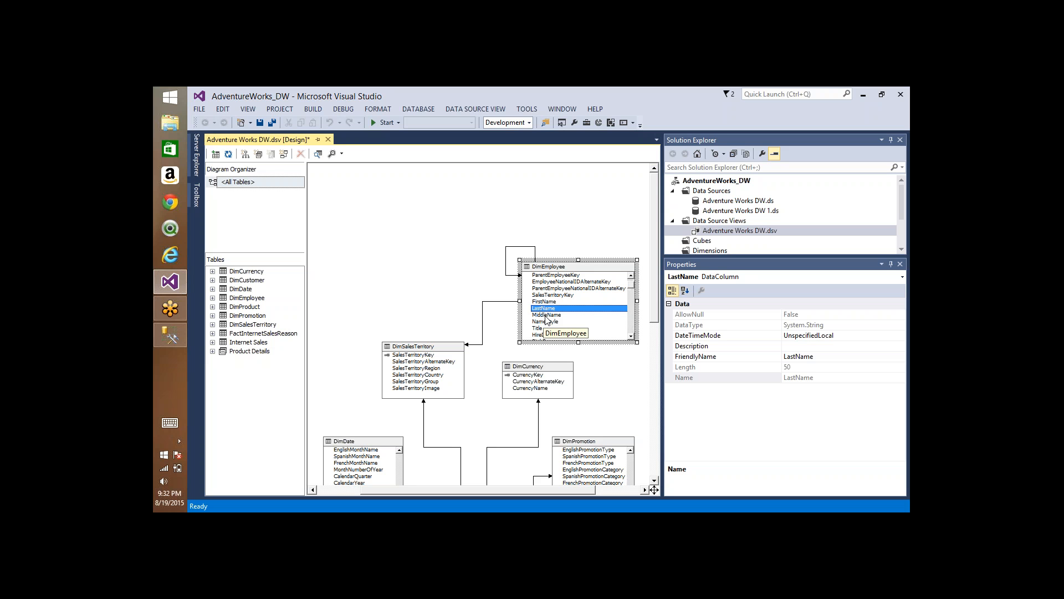
right_click(579, 267)
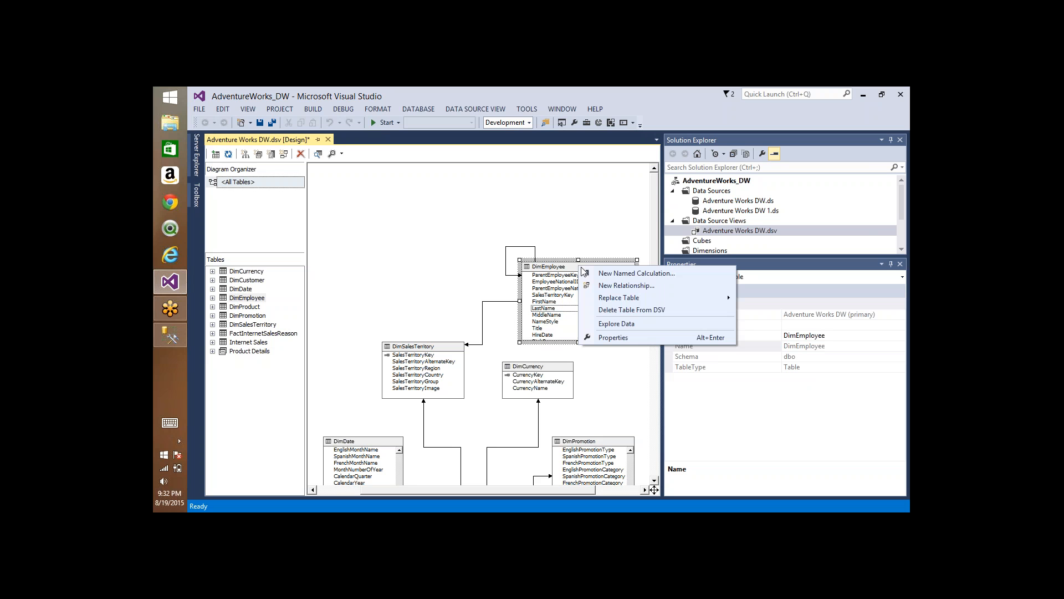
left_click(616, 277)
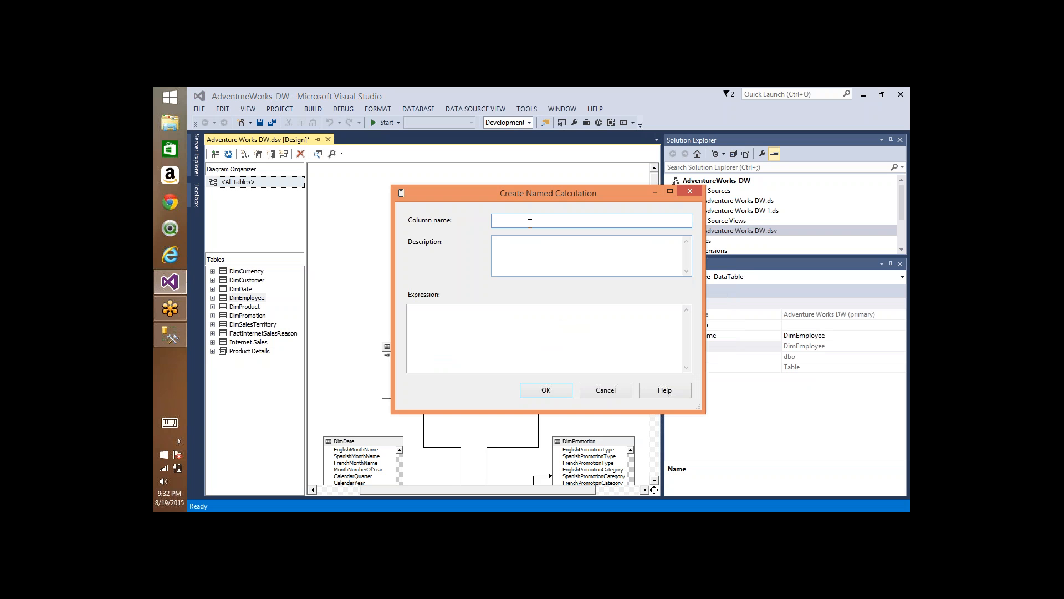
type("Full Name")
left_click(490, 318)
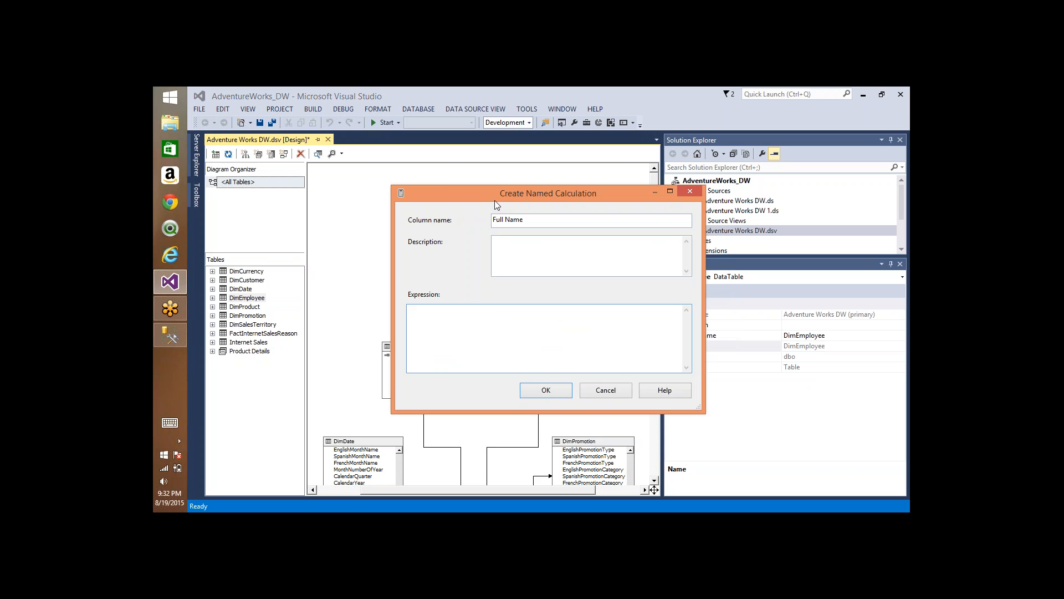
left_click_drag(510, 194, 461, 208)
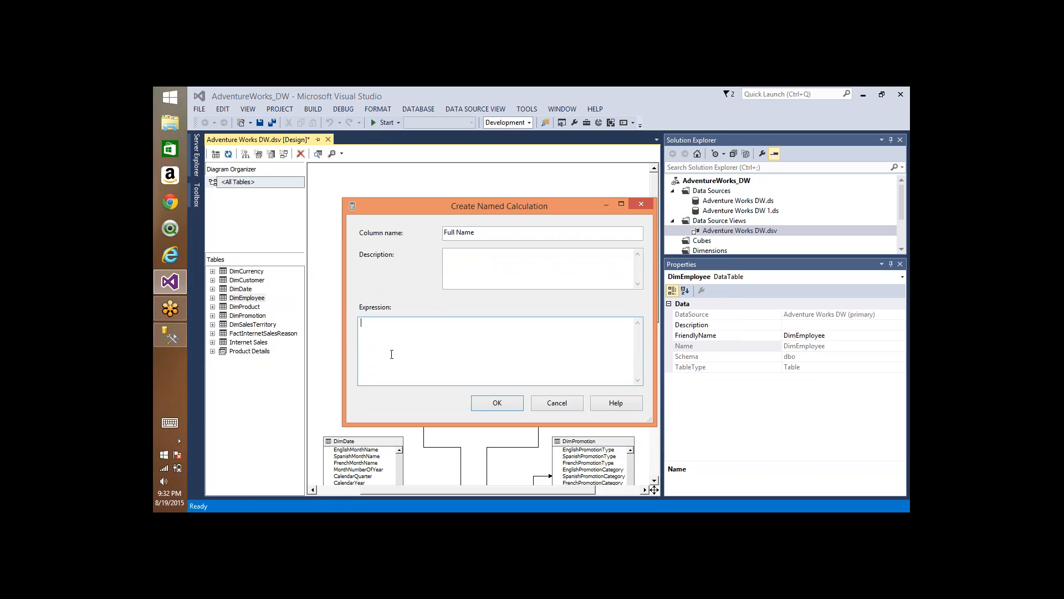
Step: Enter the expression FirstName+' '+MiddleName+' '+Last Name for the Full Name calculation and try to create it
type("FirstName+' '+MiddleName+' '+Last Name")
left_click(480, 406)
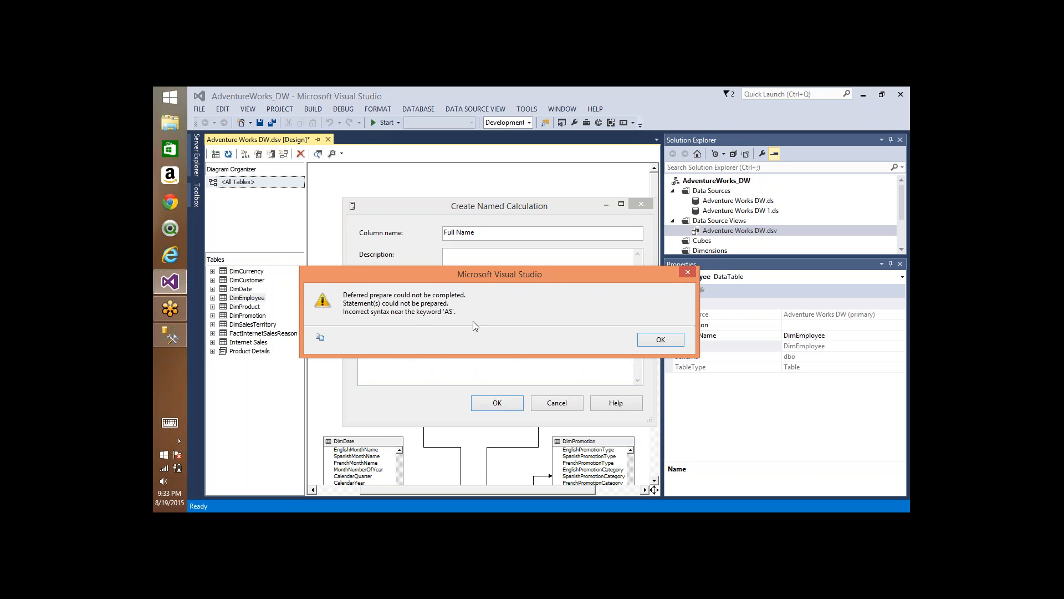
left_click(665, 342)
Step: Replace the + operators around the first space and MiddleName with &, correct the last column reference to LastName, and try to create the calculation
left_click(455, 347)
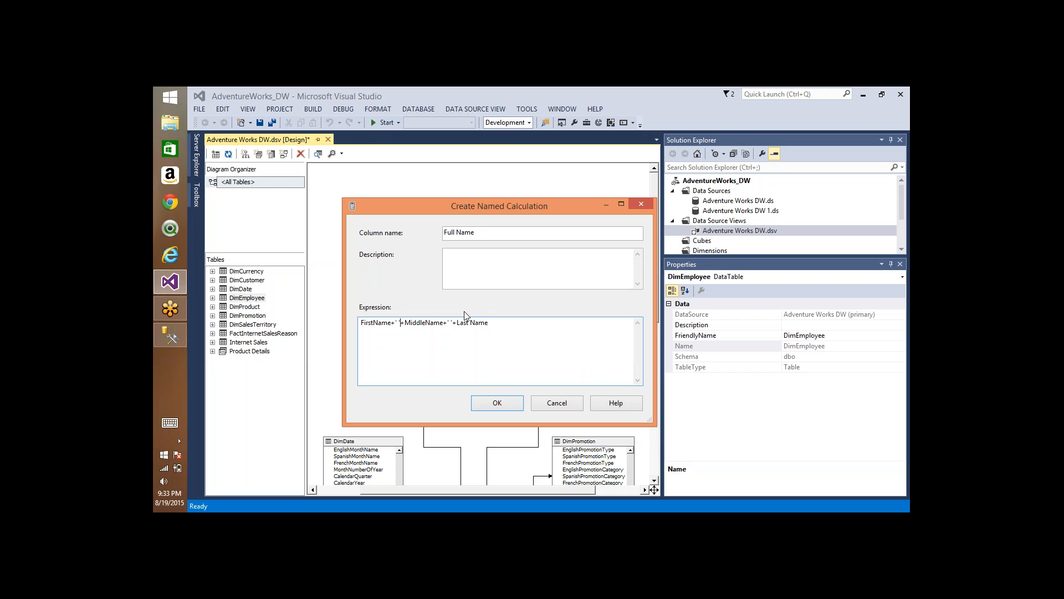
key("shift+Left")
key("shift+Left")
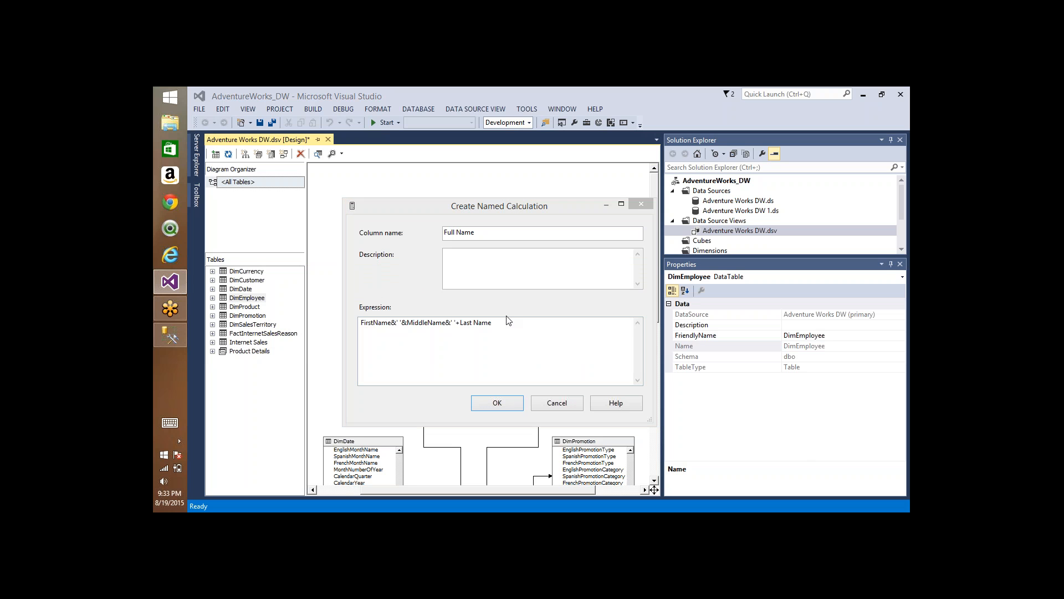
left_click(473, 325)
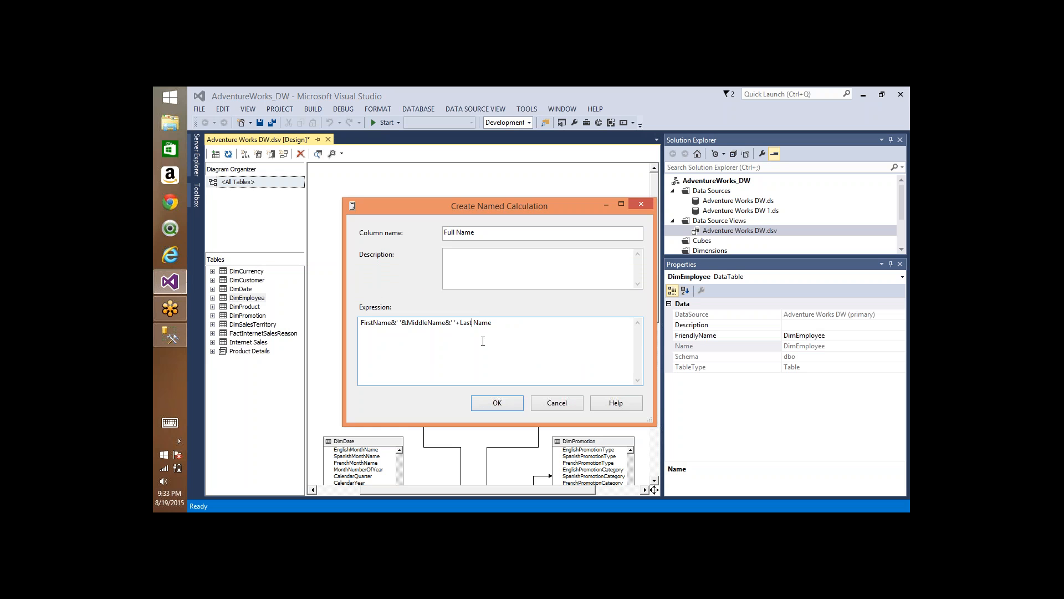
left_click(506, 404)
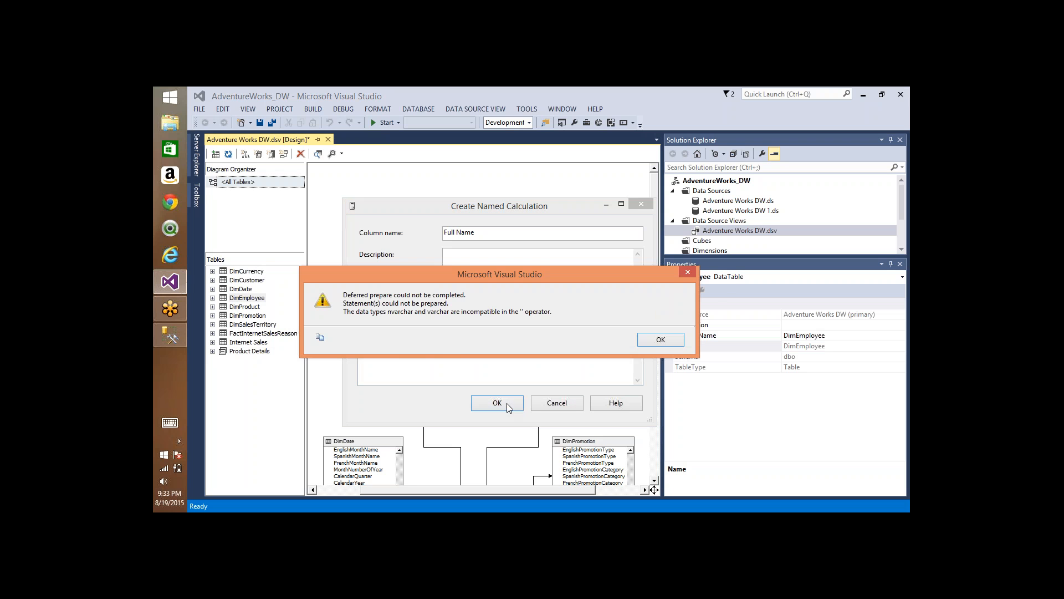
left_click(659, 339)
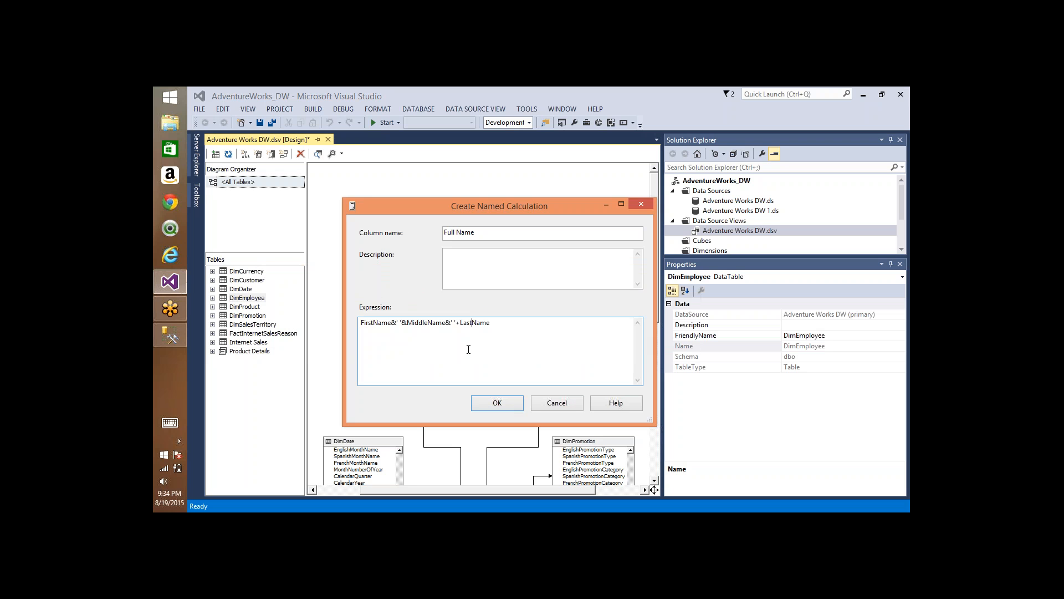
Step: Change the & operators back to + so the expression reads FirstName+' '+MiddleName+' '+LastName, create the calculation, and select the Full Name column
left_click(397, 323)
key("BackSpace")
type("+")
key("BackSpace")
type("+")
key("BackSpace")
type("+")
left_click(492, 403)
left_click(545, 335)
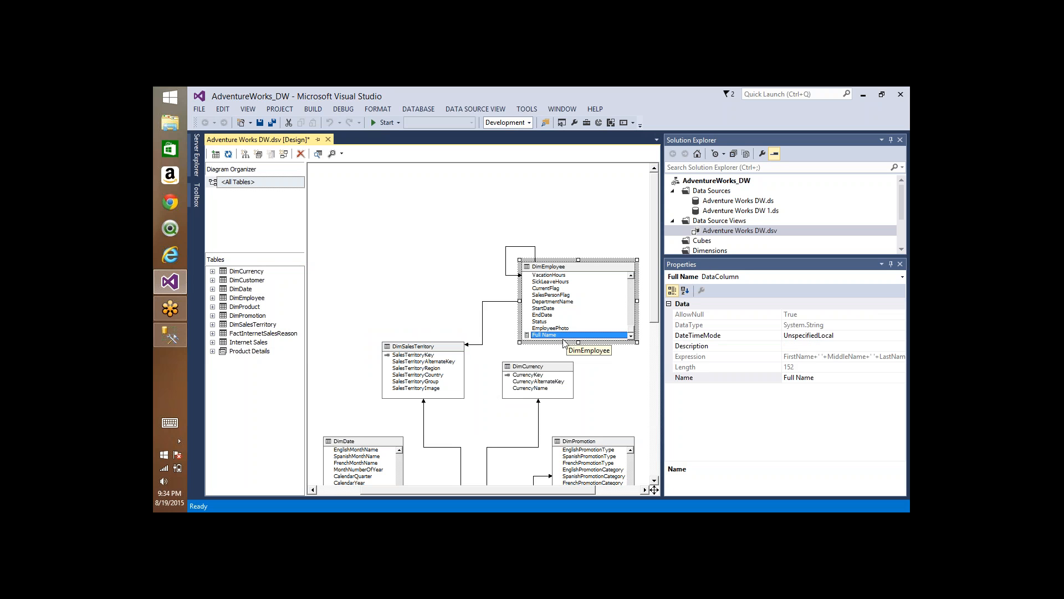
Step: Explore the DimEmployee data, check the values in the Full Name column, and close the data view
left_click(561, 268)
right_click(559, 268)
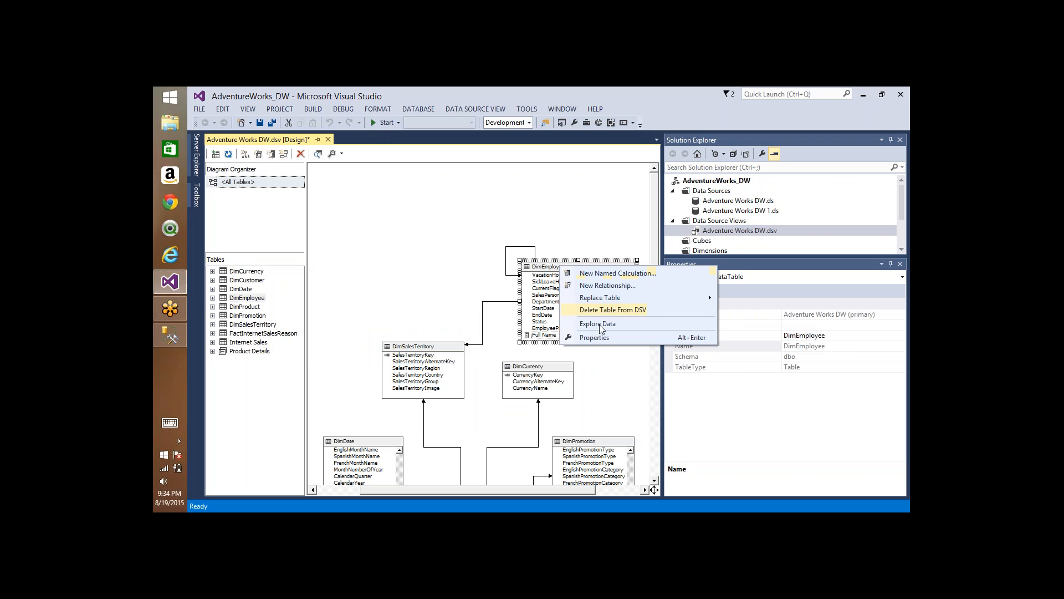
left_click(603, 327)
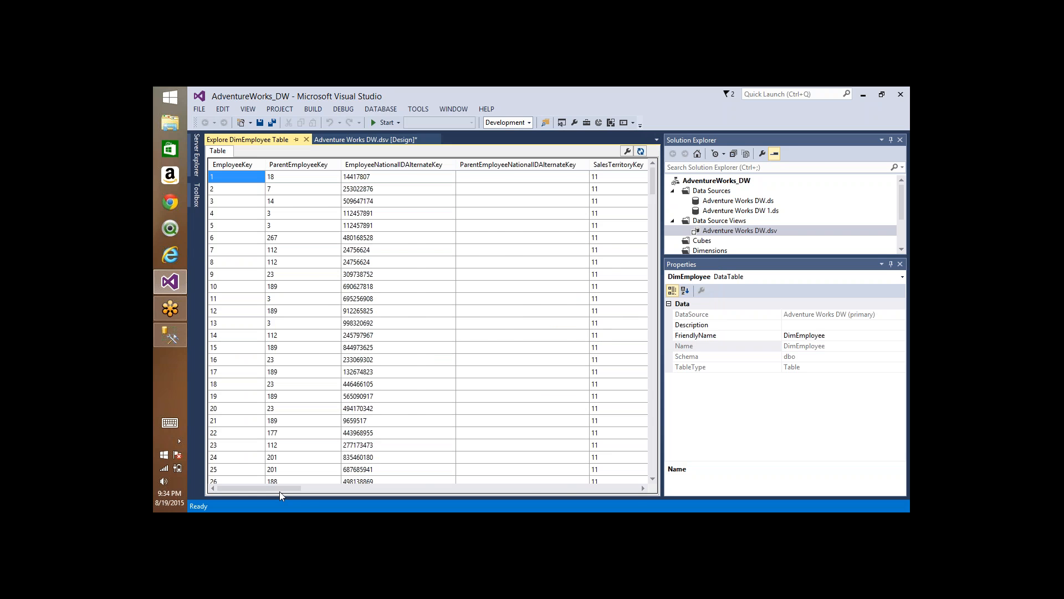
left_click_drag(278, 487, 637, 489)
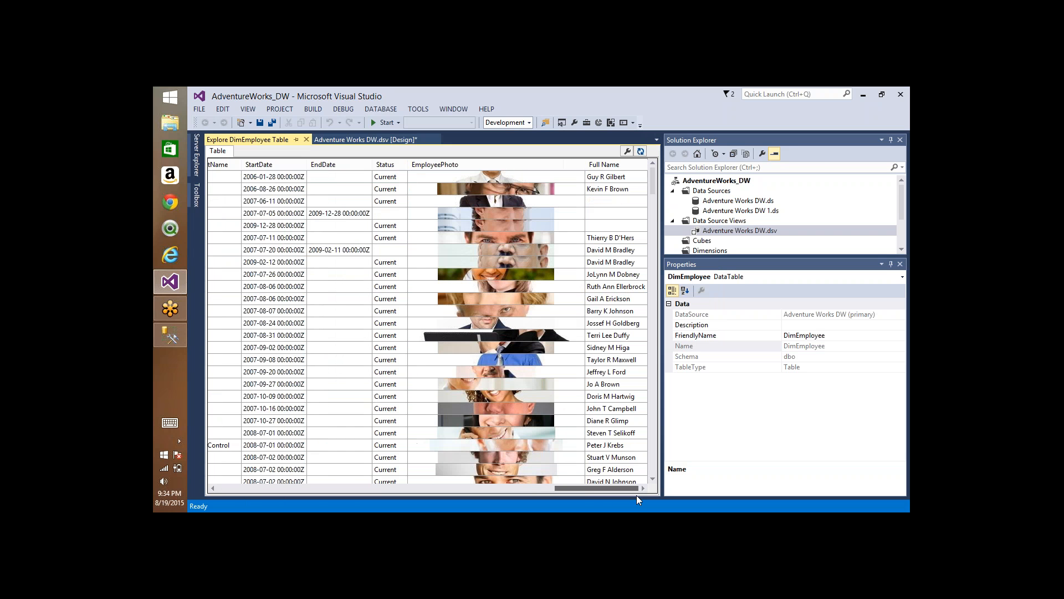
left_click(592, 177)
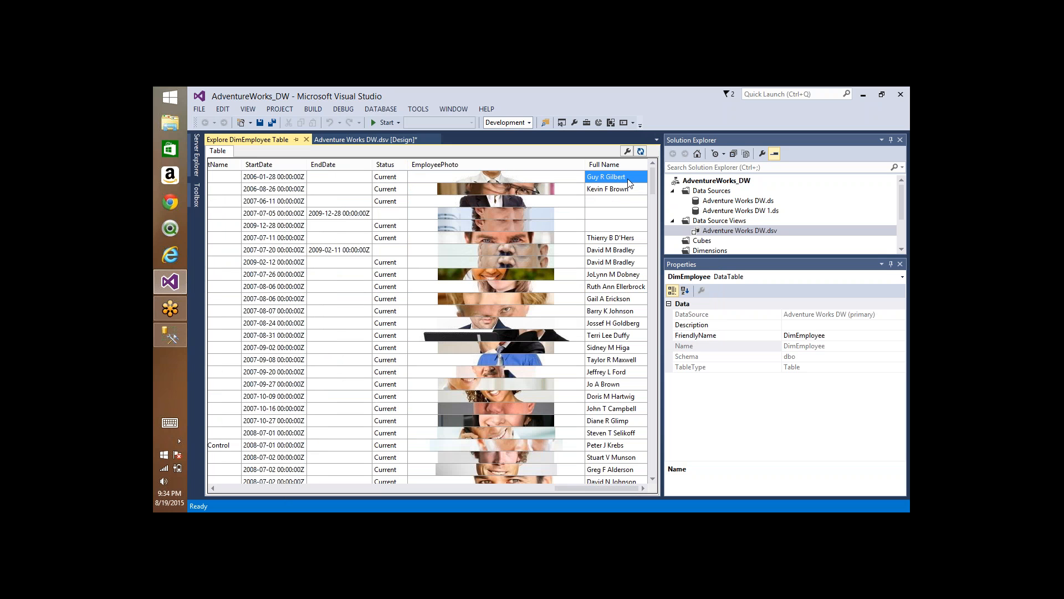
left_click(613, 202)
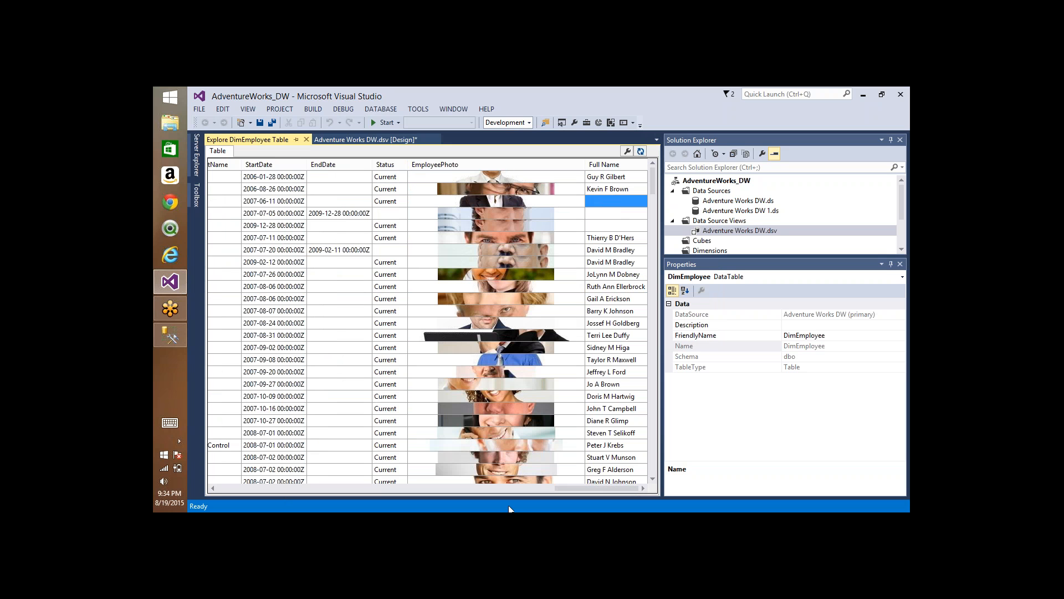
left_click_drag(572, 488, 486, 489)
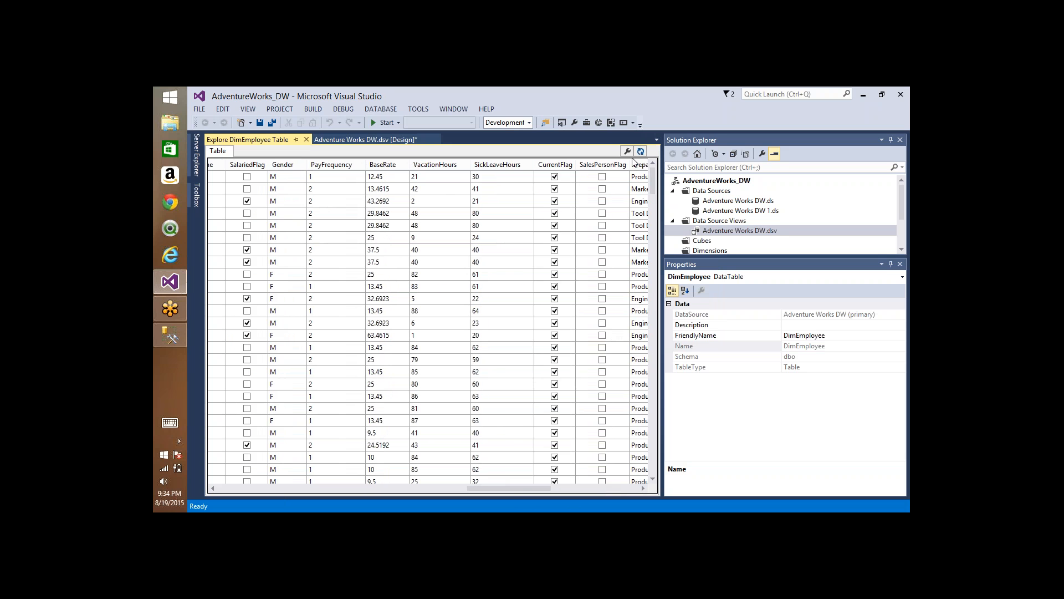
left_click(306, 140)
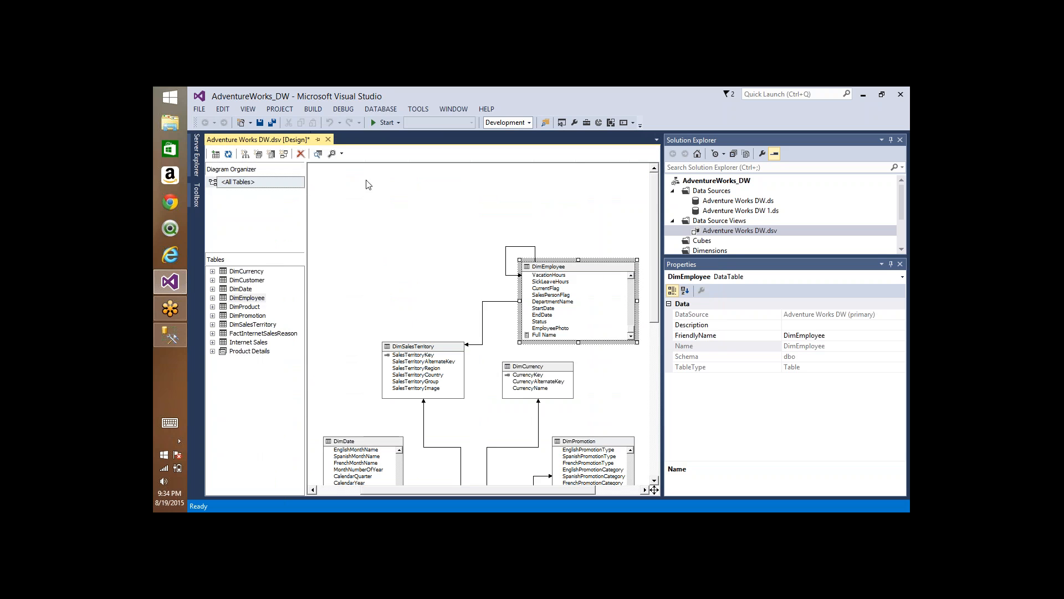
Step: Edit the Full Name named calculation in DimEmployee, replacing MiddleName with isnull(MiddleName,'')
right_click(578, 267)
left_click(545, 335)
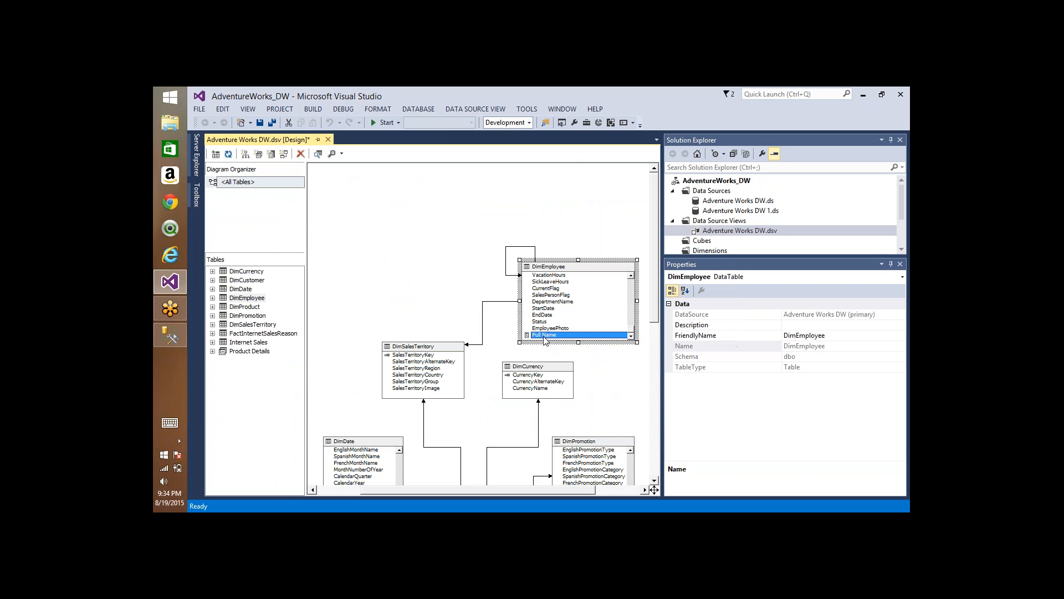
right_click(545, 335)
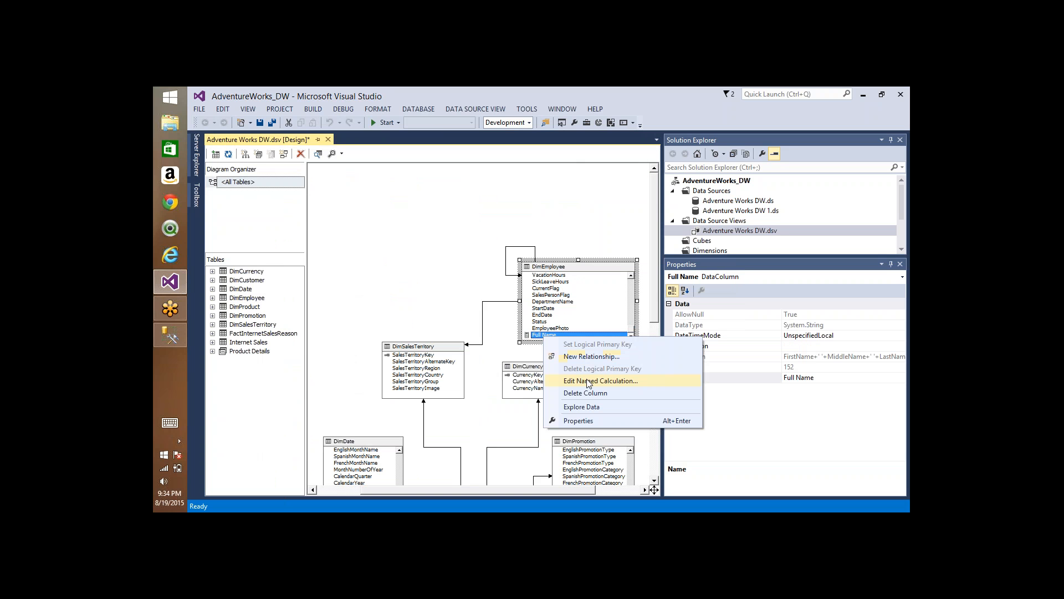
left_click(537, 336)
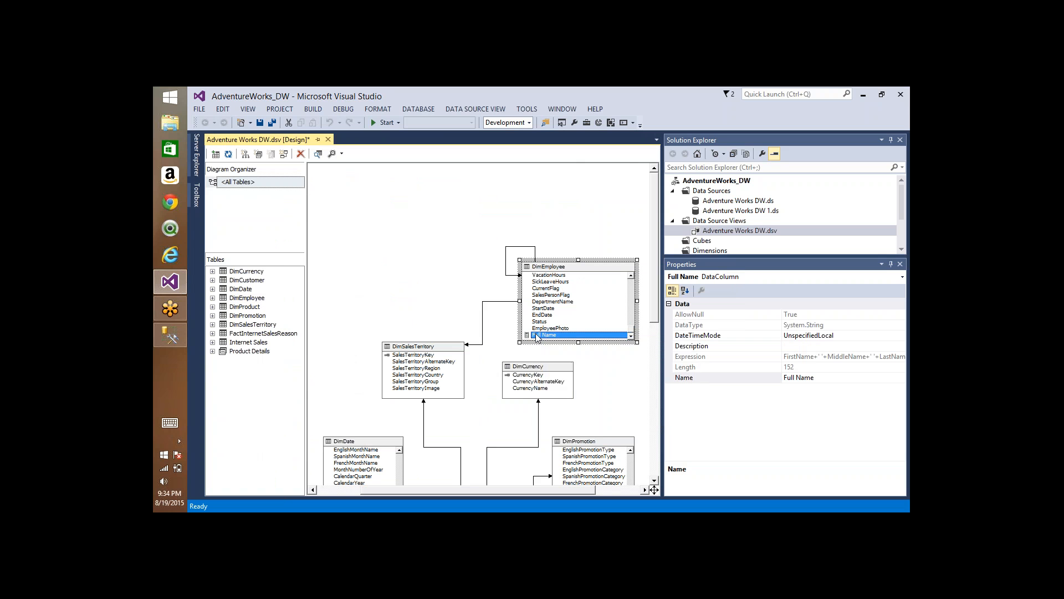
right_click(535, 334)
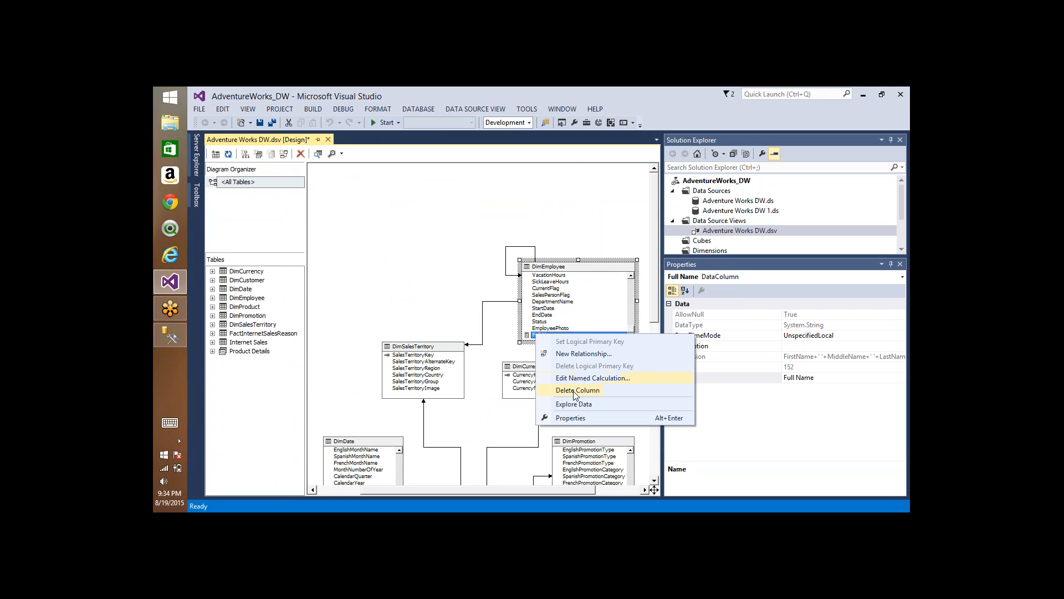
right_click(559, 289)
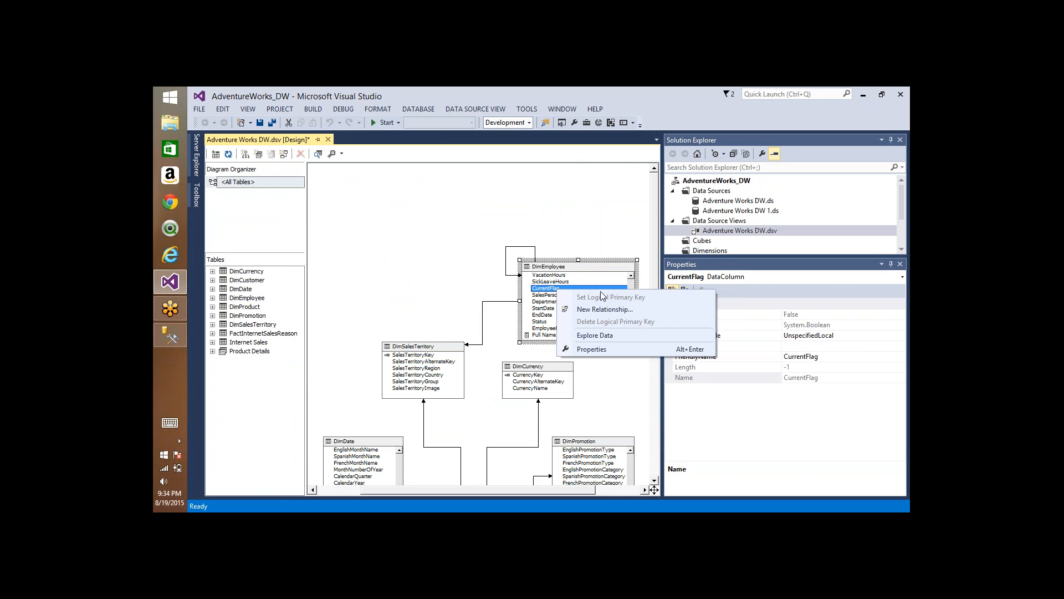
right_click(544, 336)
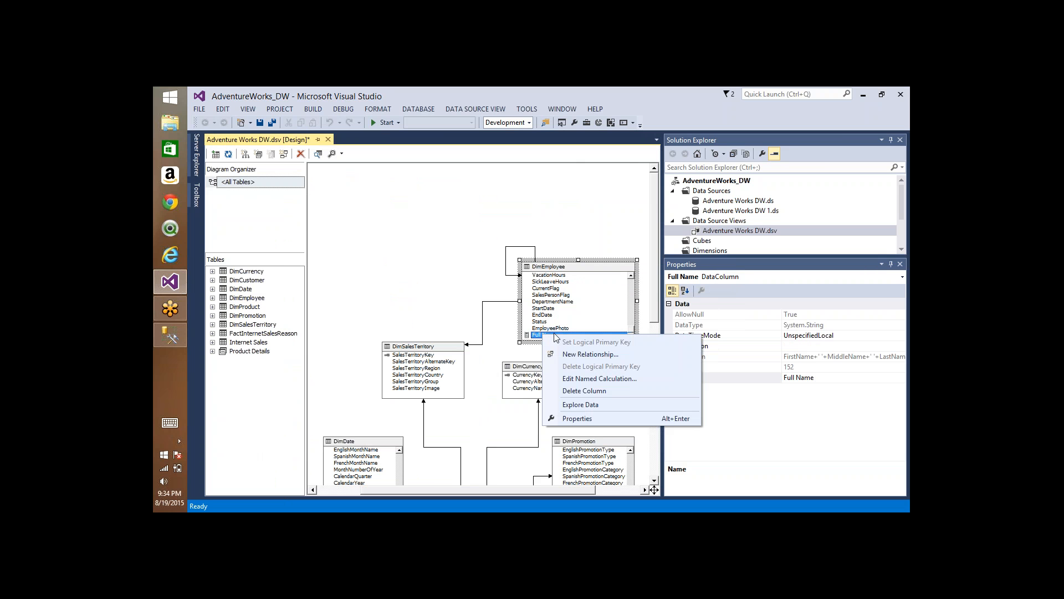
left_click(594, 379)
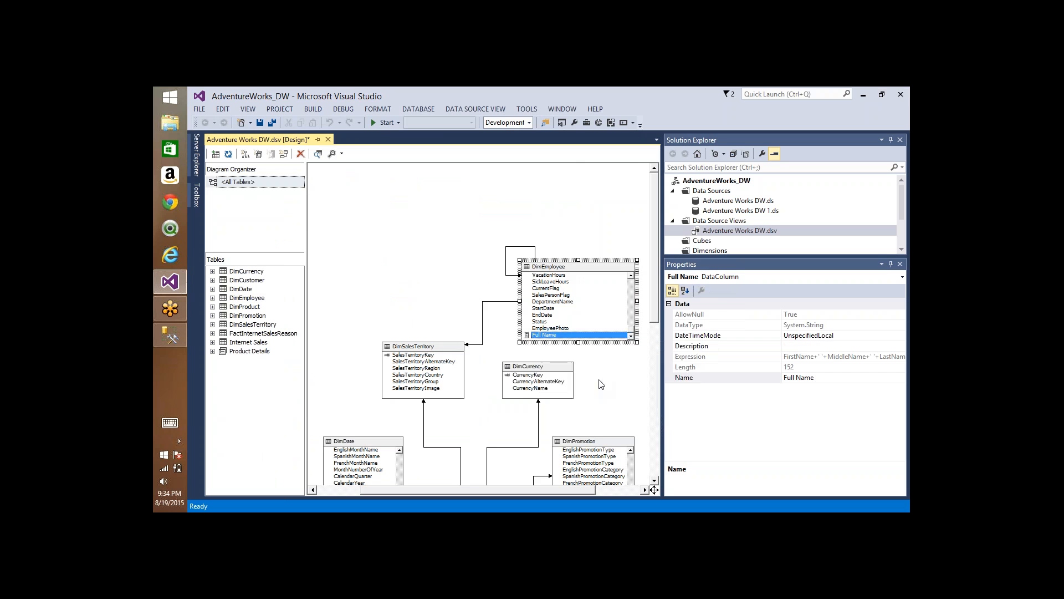
left_click(453, 311)
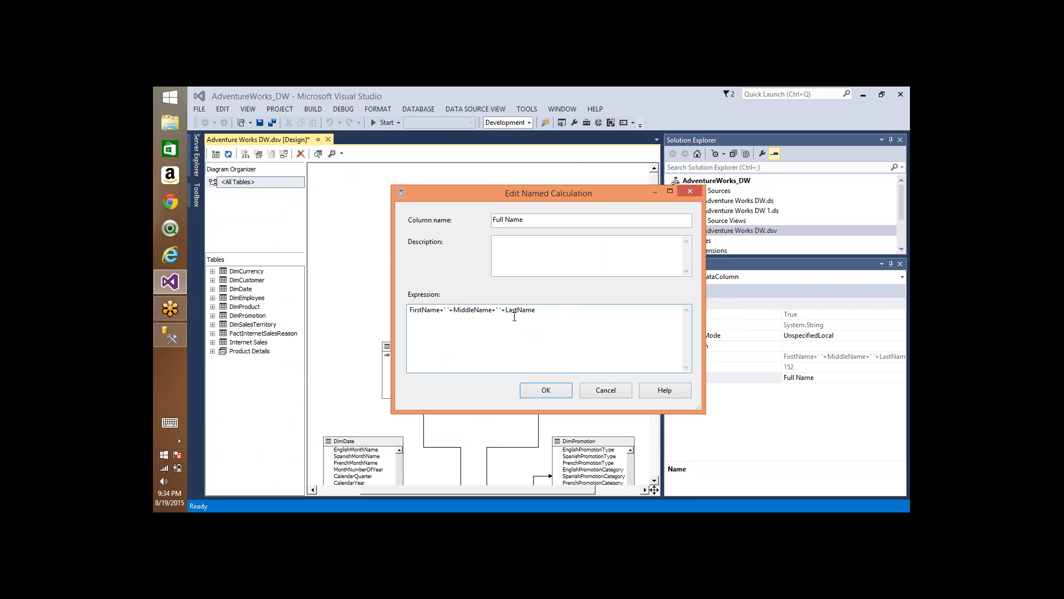
type("isnull(MiddleName,'')")
left_click(570, 395)
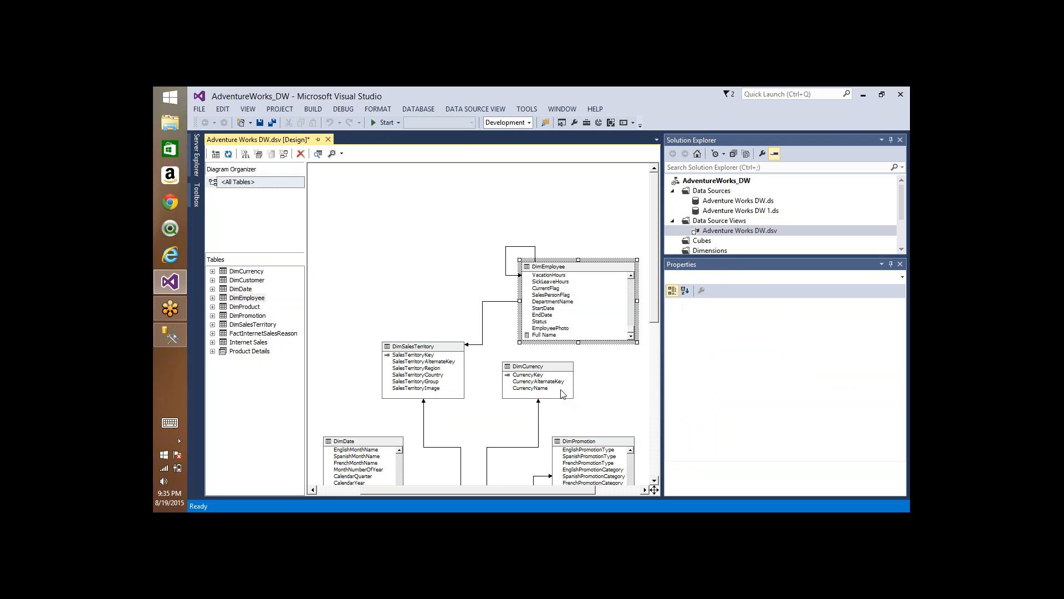
Step: Explore the DimEmployee data again to check the Full Name column for employees without a middle name, and close the data view
right_click(563, 268)
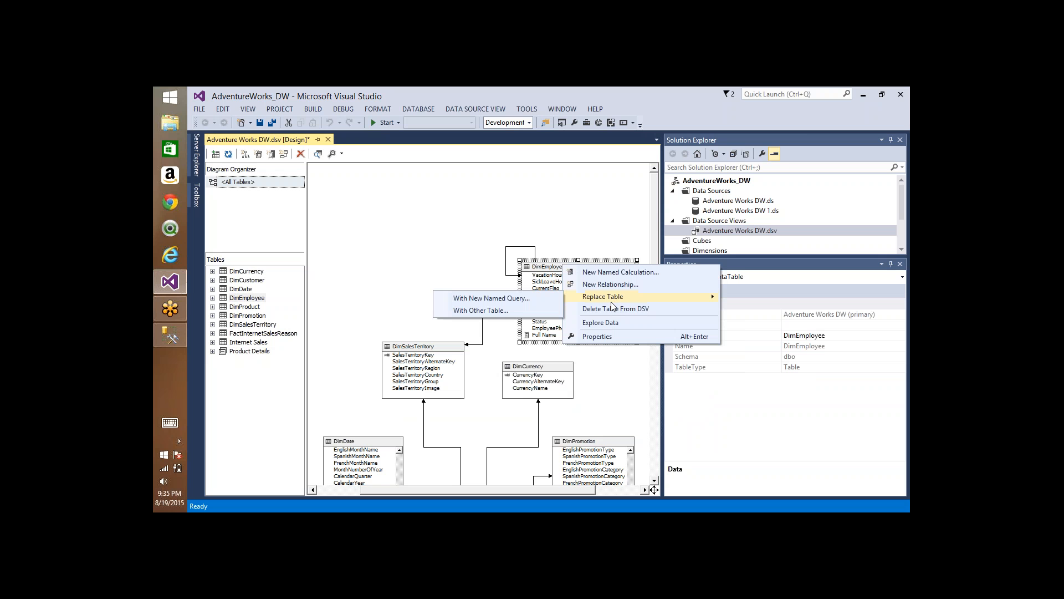
left_click(603, 325)
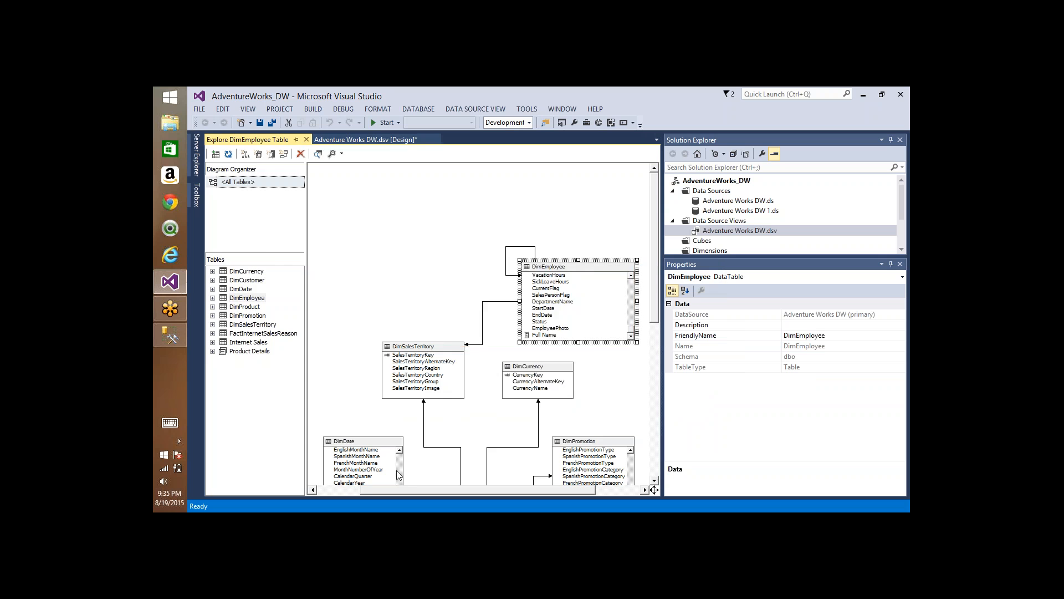
left_click_drag(290, 488, 627, 488)
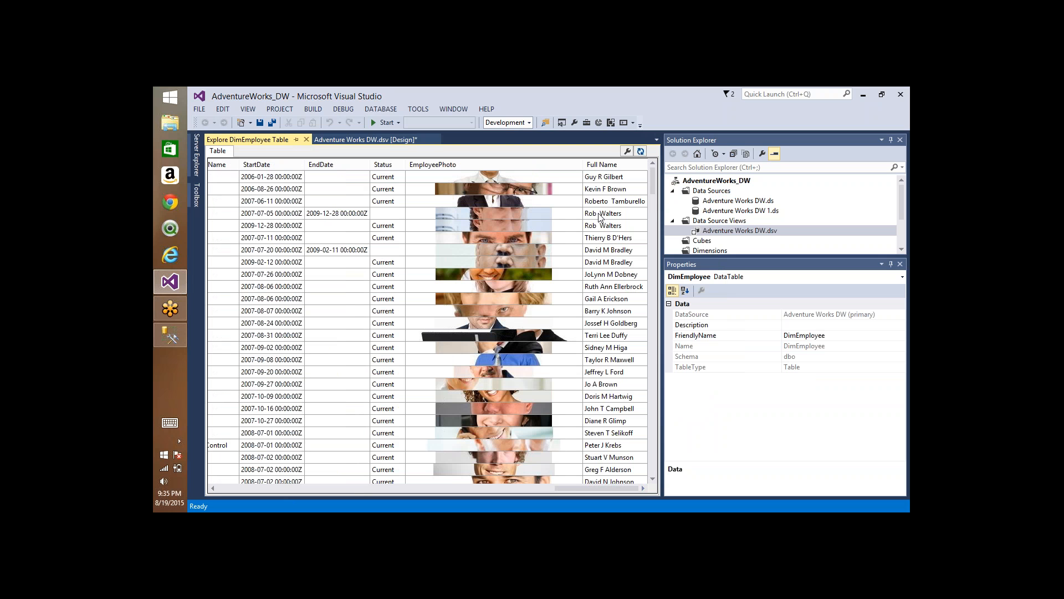
left_click(306, 139)
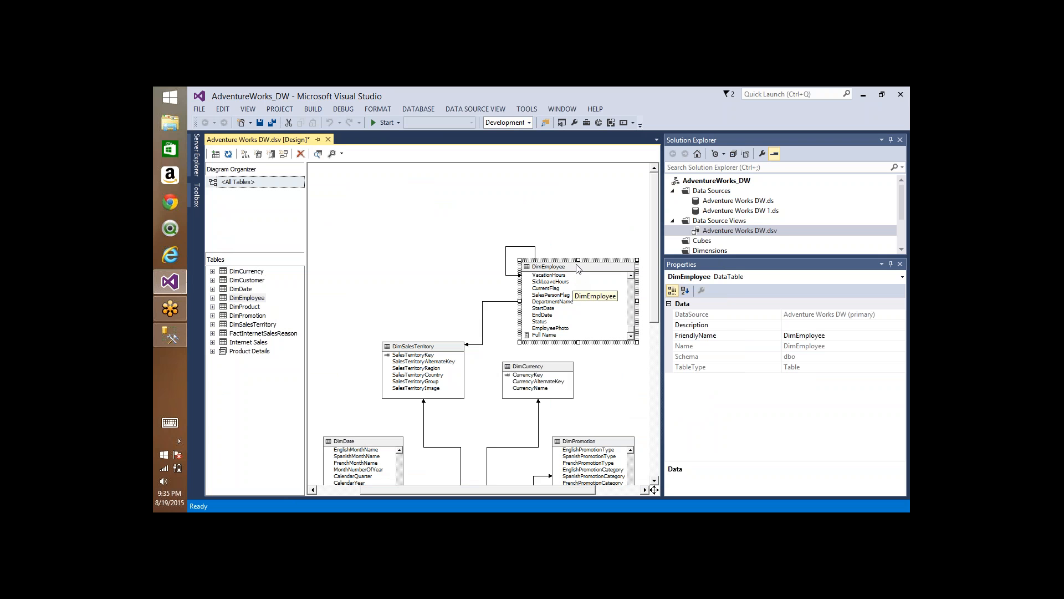
Step: Create a named calculation called test on the DimEmployee table with the constant expression 1
right_click(577, 267)
left_click(608, 273)
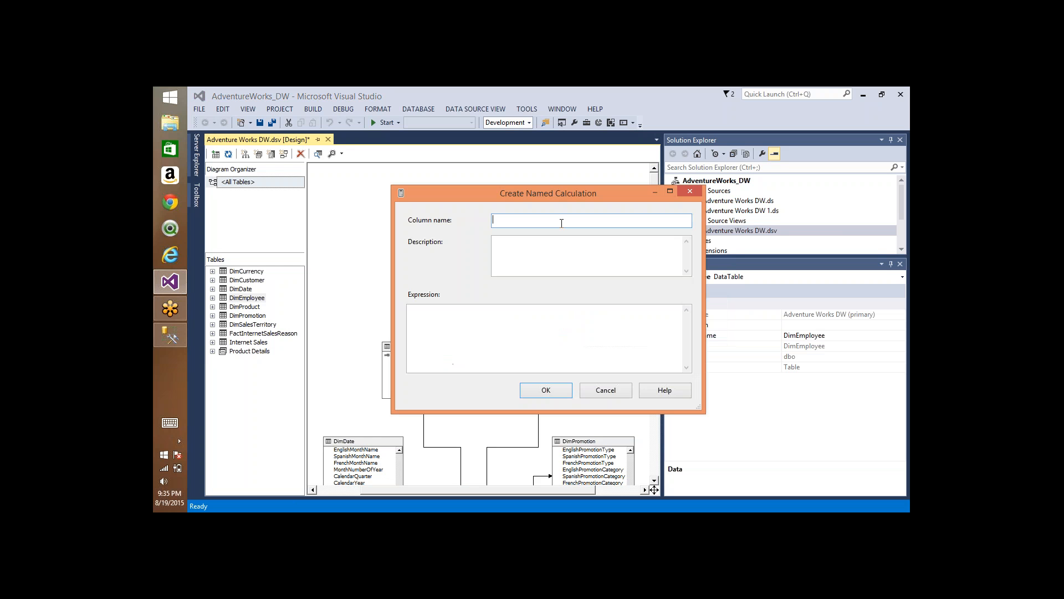
type("test")
left_click(506, 371)
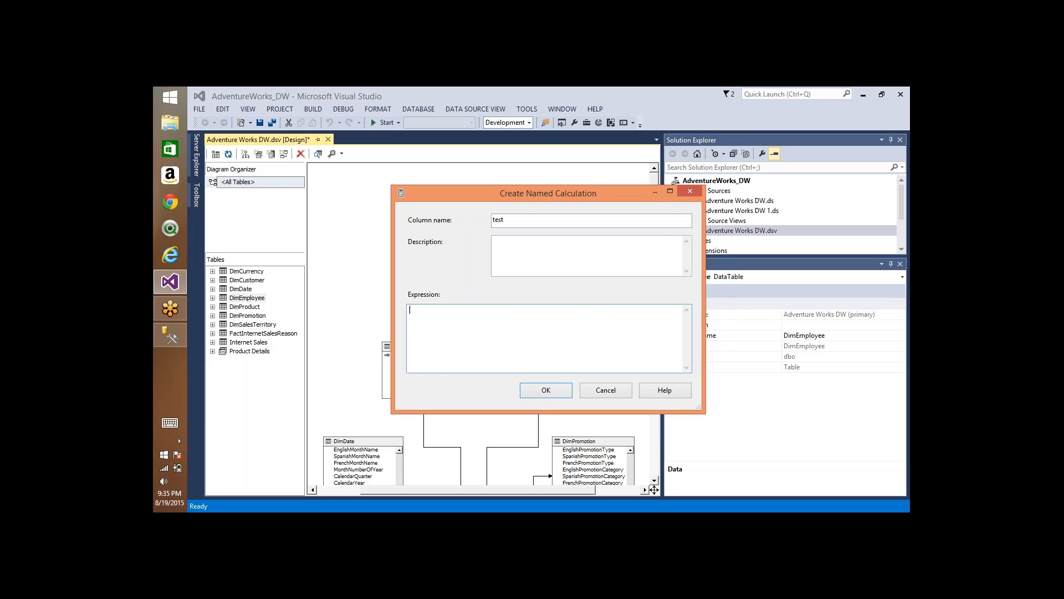
left_click(554, 391)
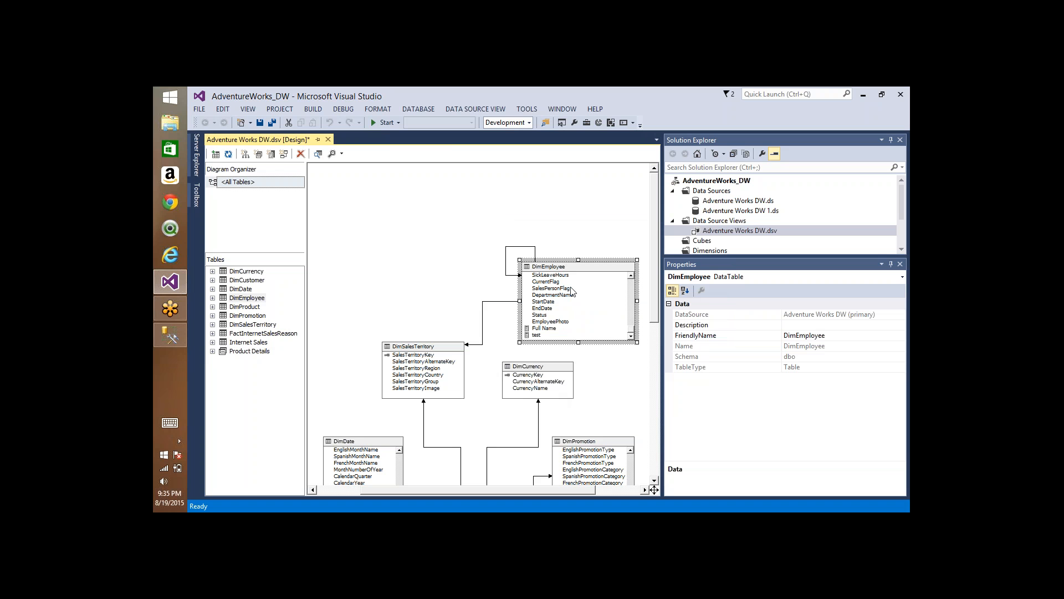
Step: Explore the DimEmployee data, check the values in the test column, and close the data view
right_click(566, 267)
left_click(604, 324)
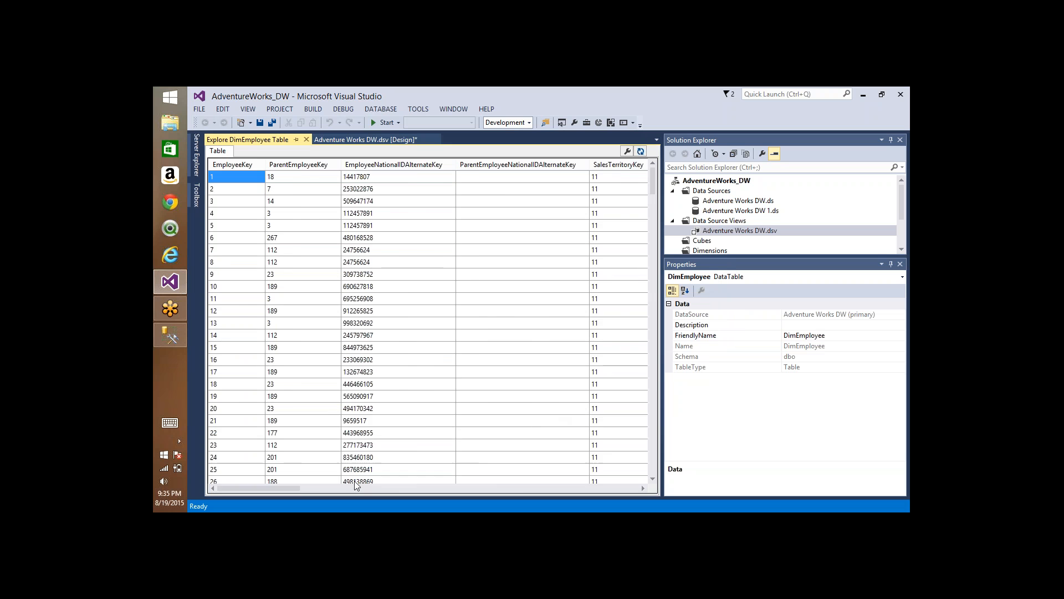
left_click_drag(284, 487, 641, 496)
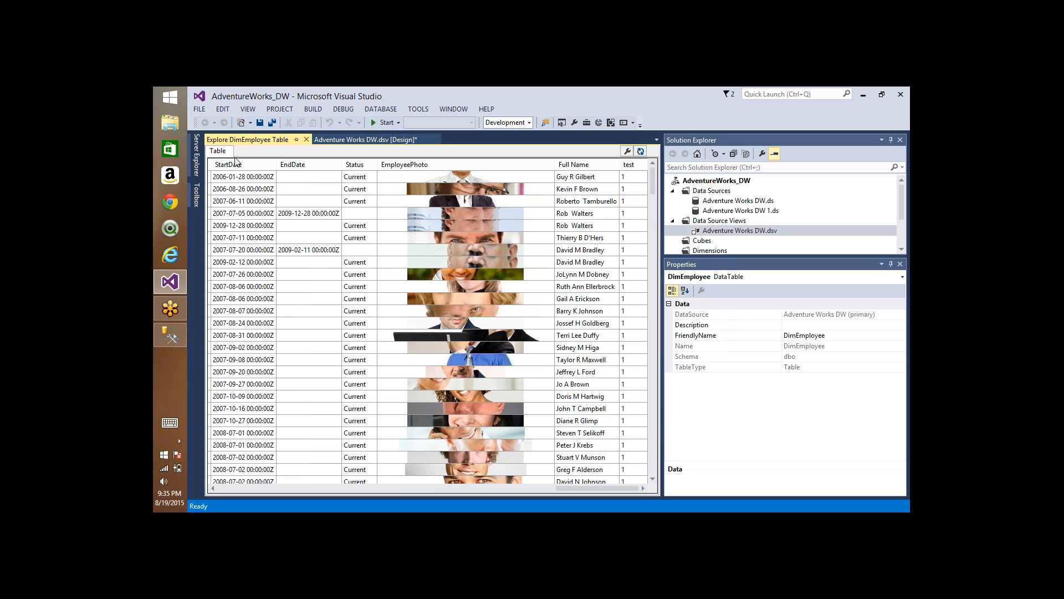
left_click(306, 140)
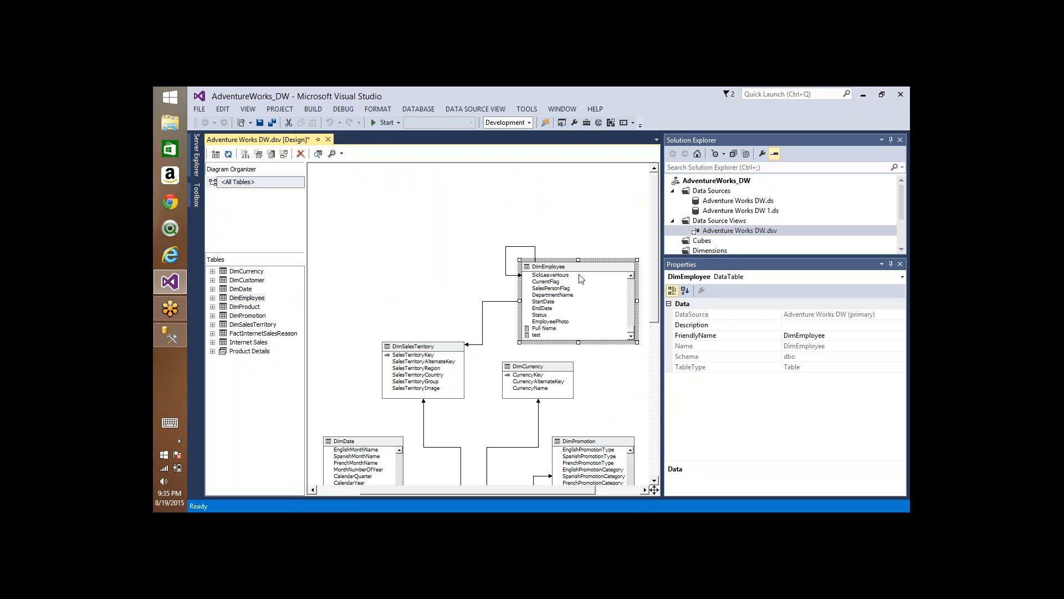
Step: Open the test named calculation to review its expression, cancel the edit, and select the Full Name column in DimEmployee
right_click(538, 337)
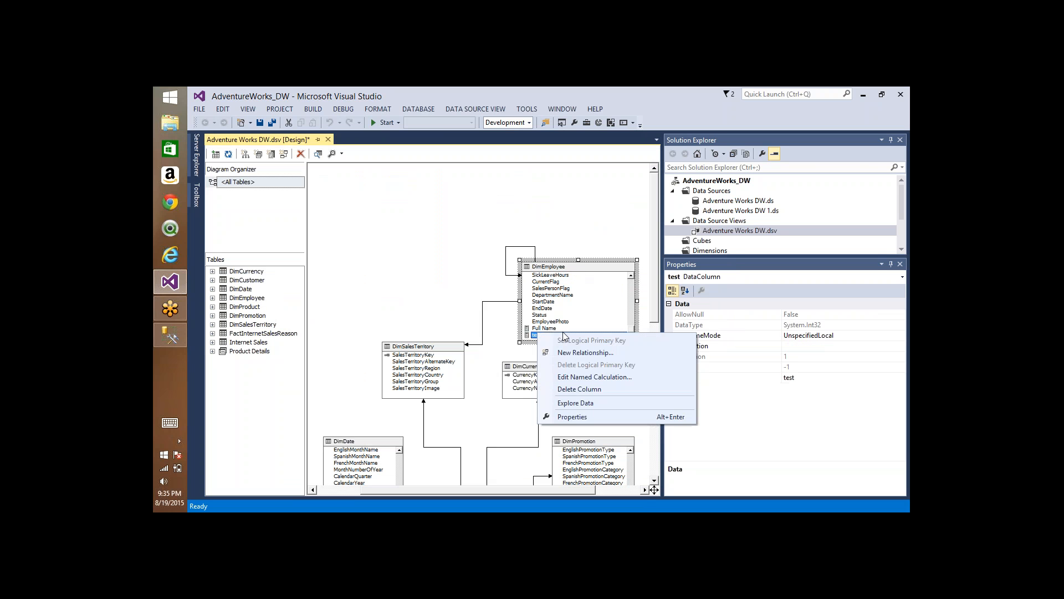
left_click(577, 377)
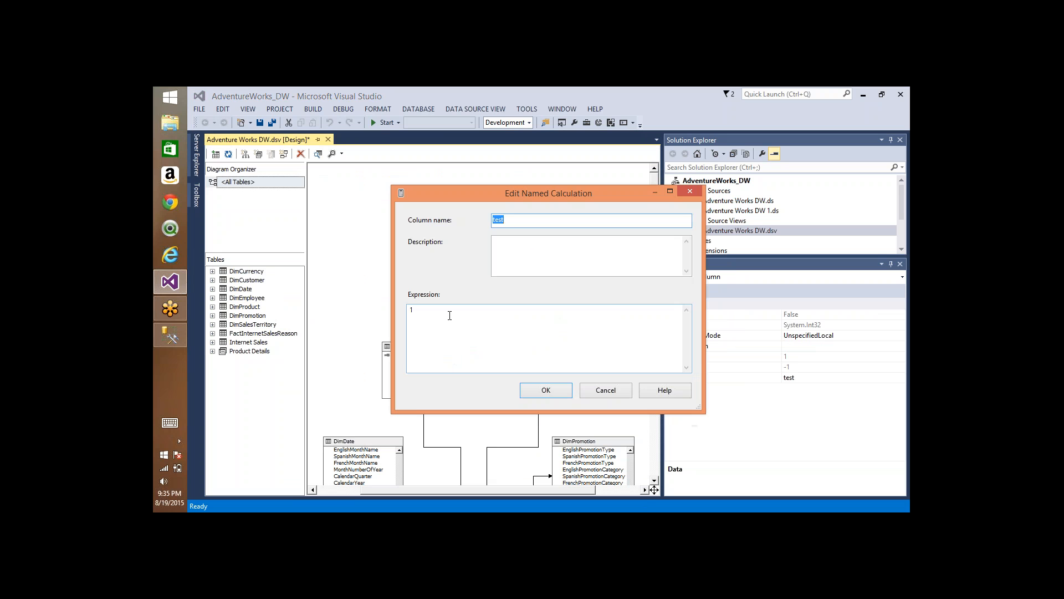
left_click_drag(450, 315, 345, 317)
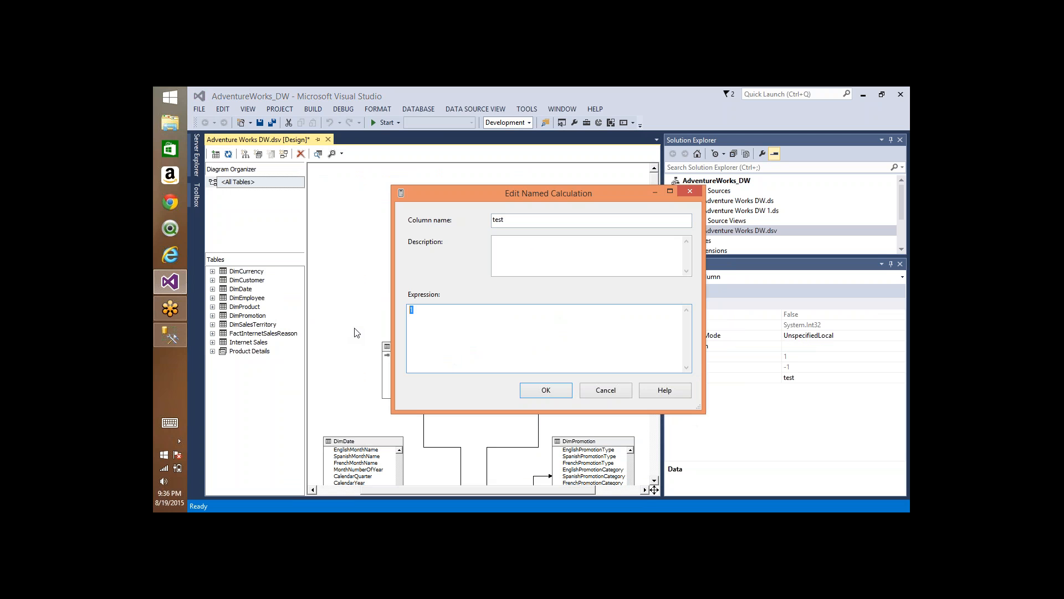
left_click(608, 391)
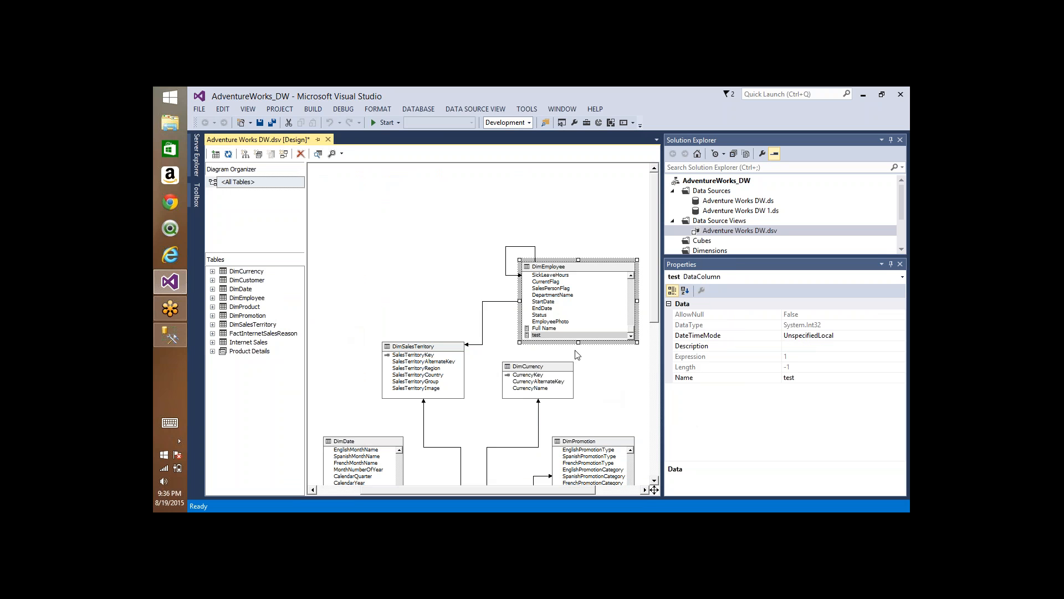
left_click(554, 330)
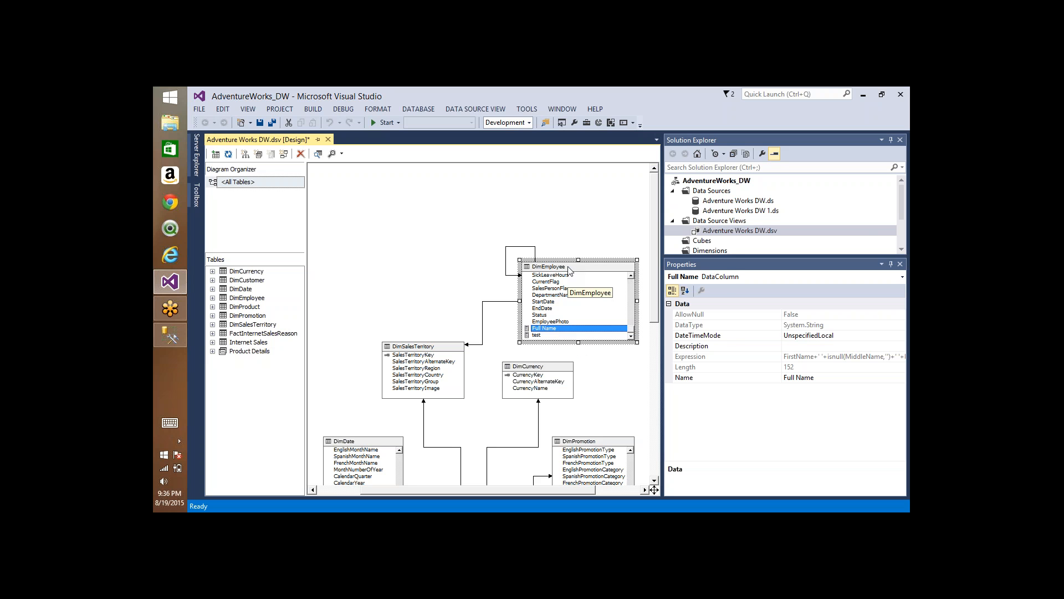
Step: Delete the test named calculation from the DimEmployee table and confirm the deletion
right_click(570, 270)
left_click(538, 335)
right_click(538, 335)
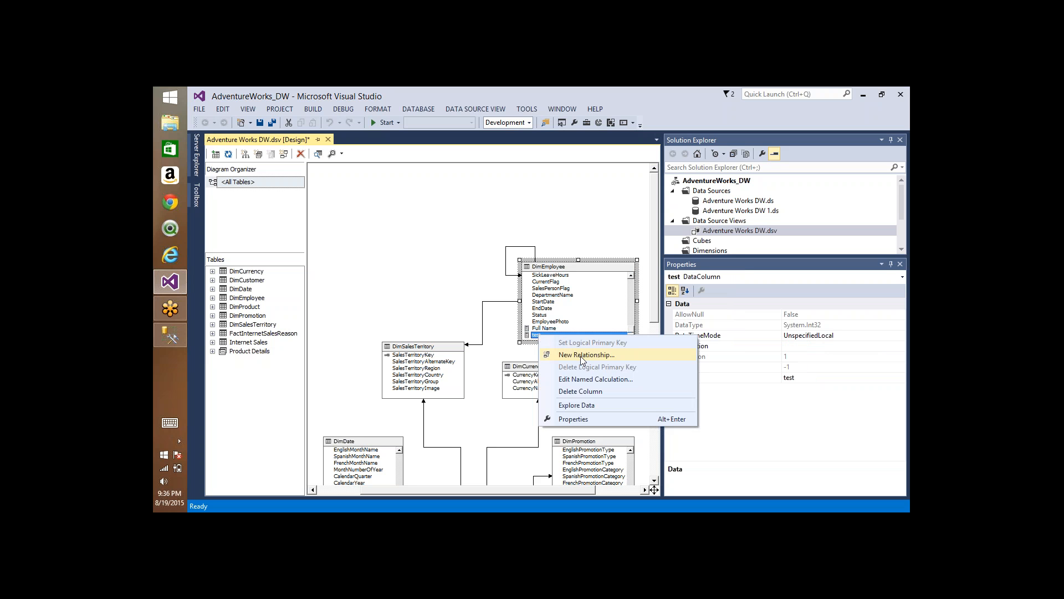
left_click(588, 380)
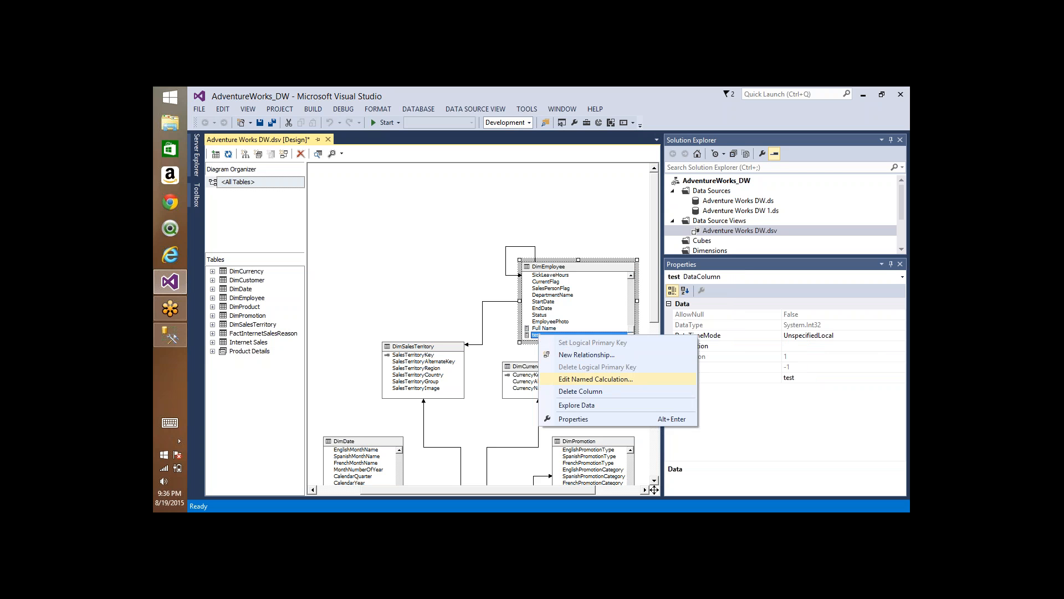
left_click(590, 392)
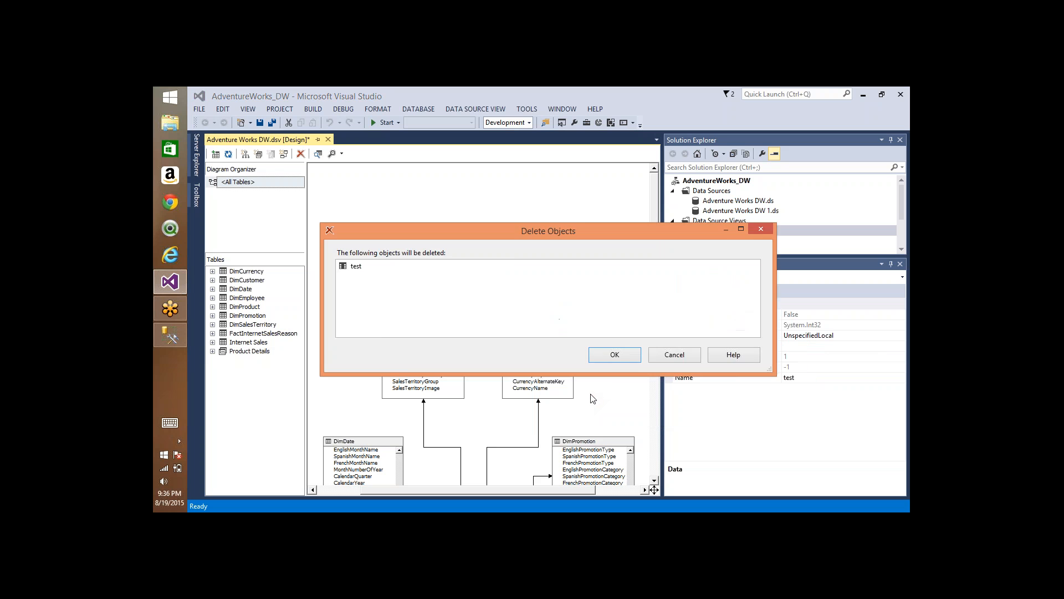
left_click(613, 354)
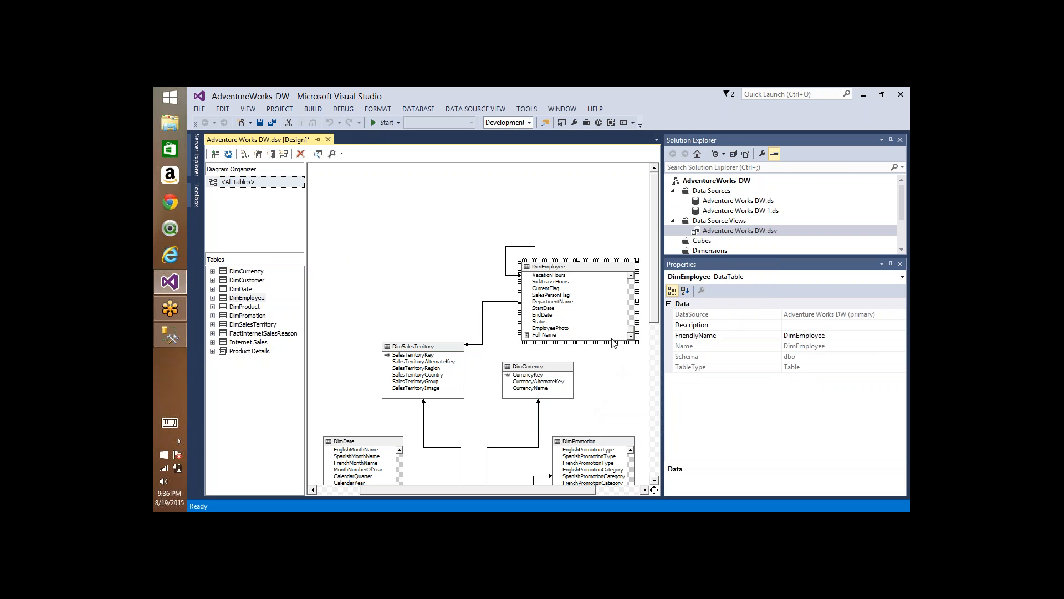
Step: Explore the DimEmployee data without the test column and close the data view
right_click(593, 270)
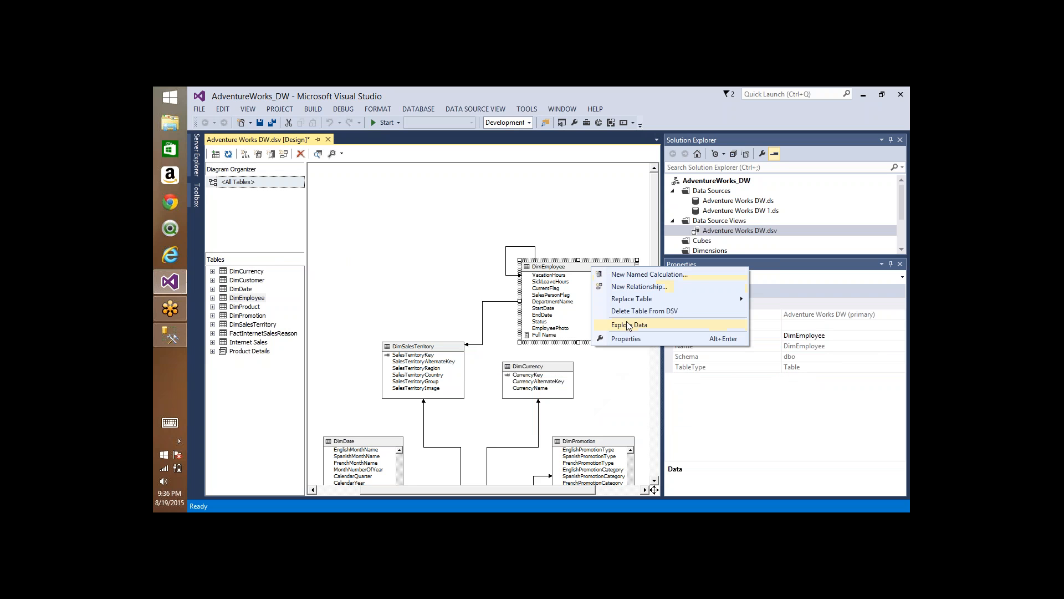
left_click(630, 325)
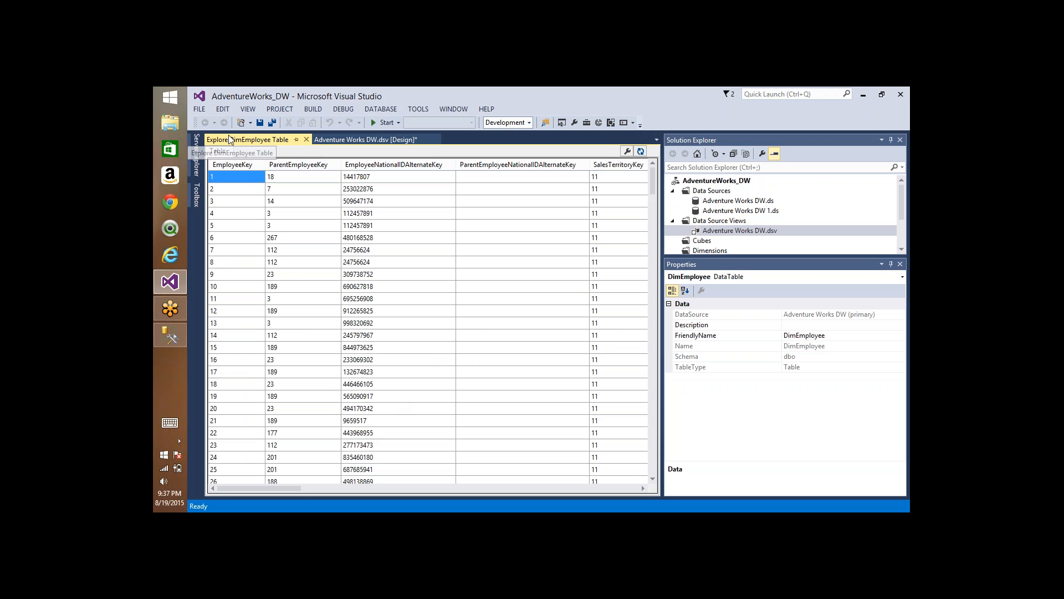
left_click(307, 139)
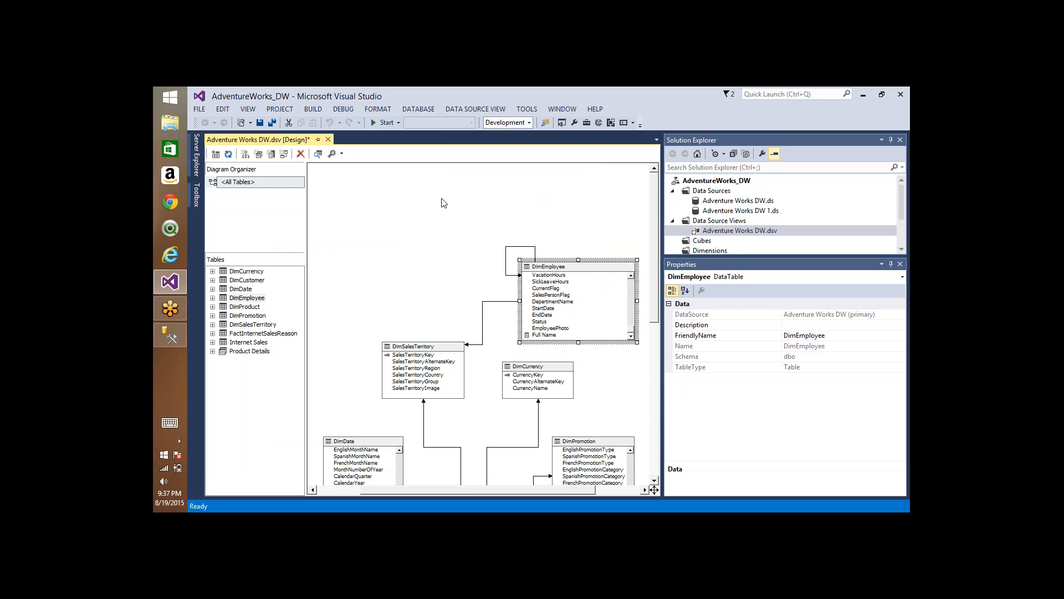
right_click(456, 206)
left_click(626, 238)
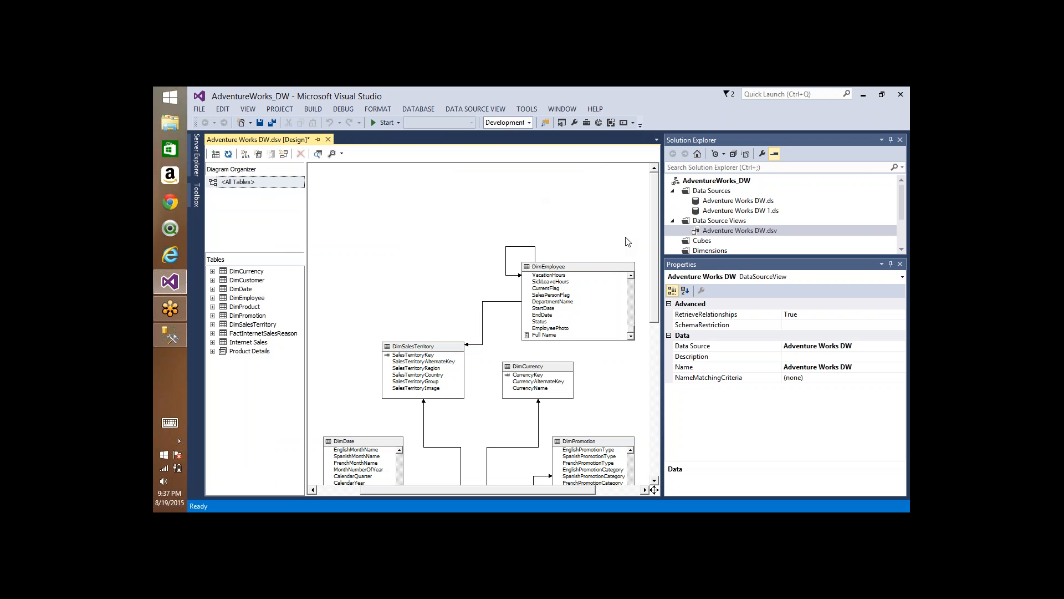
right_click(601, 269)
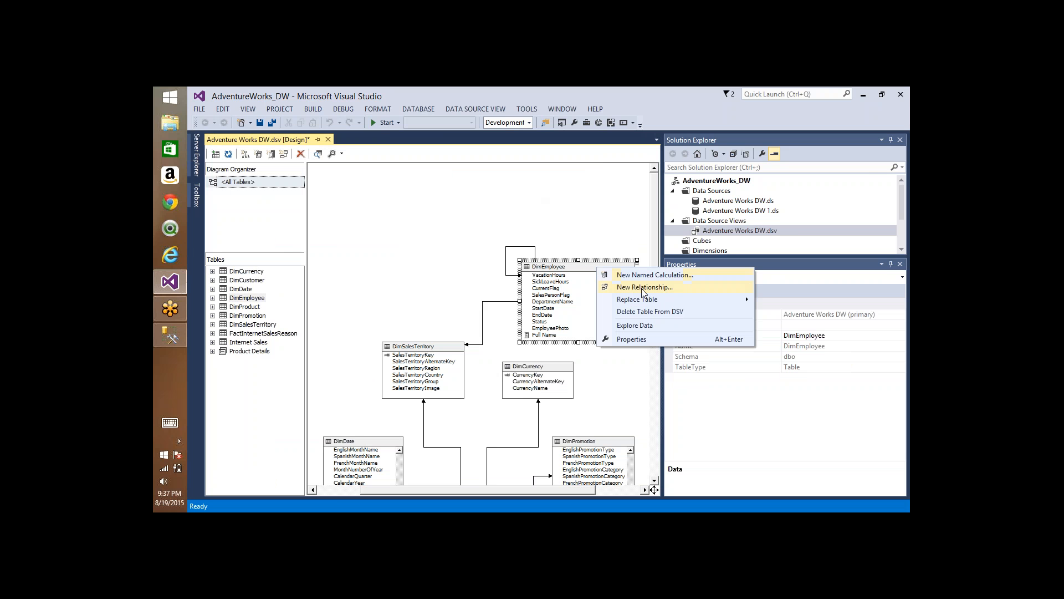
mouse_move(632, 305)
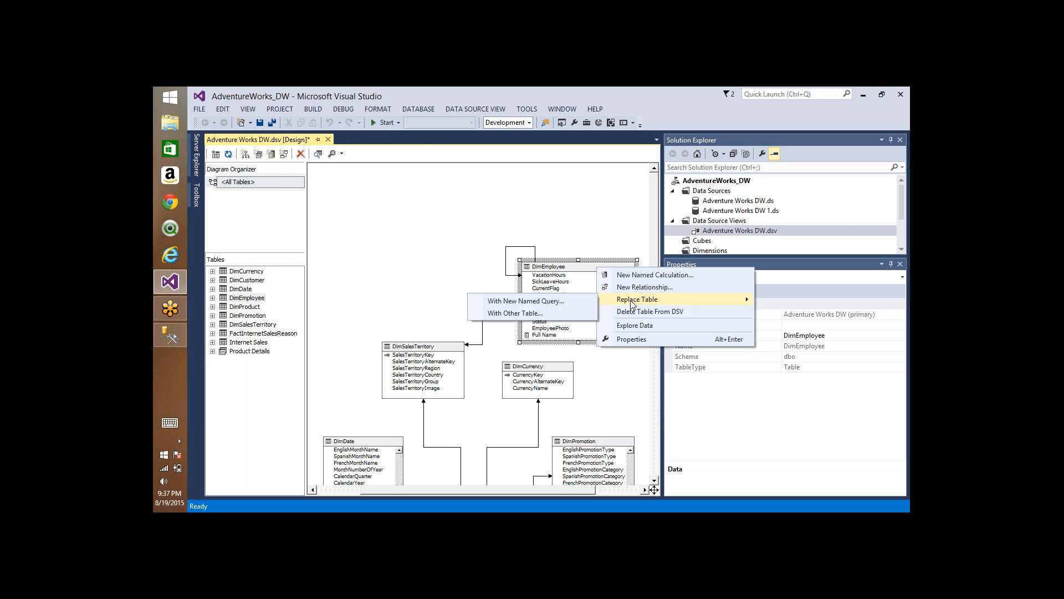
Step: Switch to SQL Server Management Studio, add the lines dimdate, dimtime and dimdatetime below the alter table statement, and highlight dimdate
key("alt+Tab")
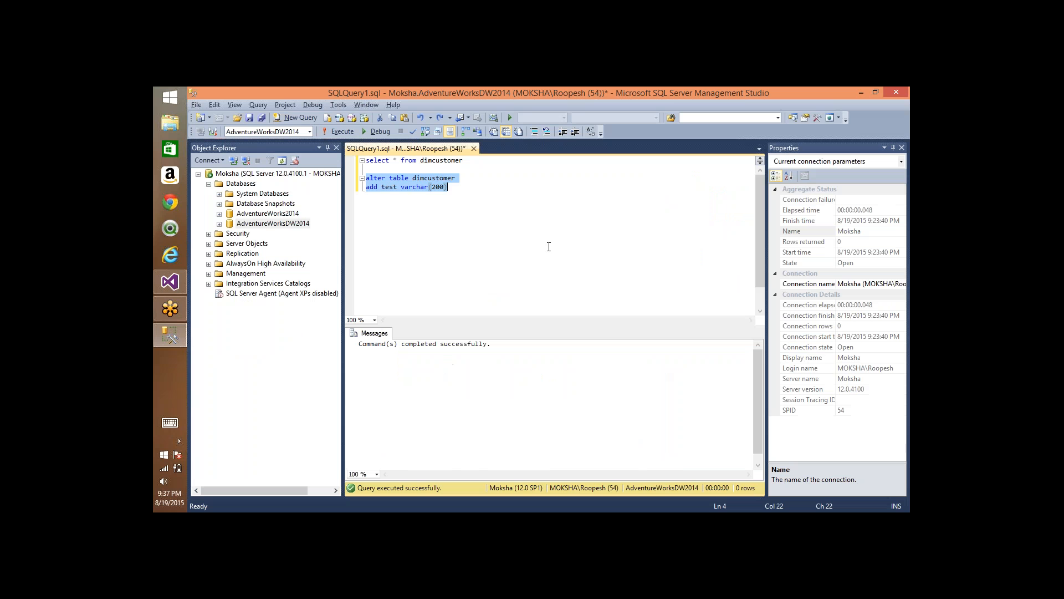
left_click(532, 220)
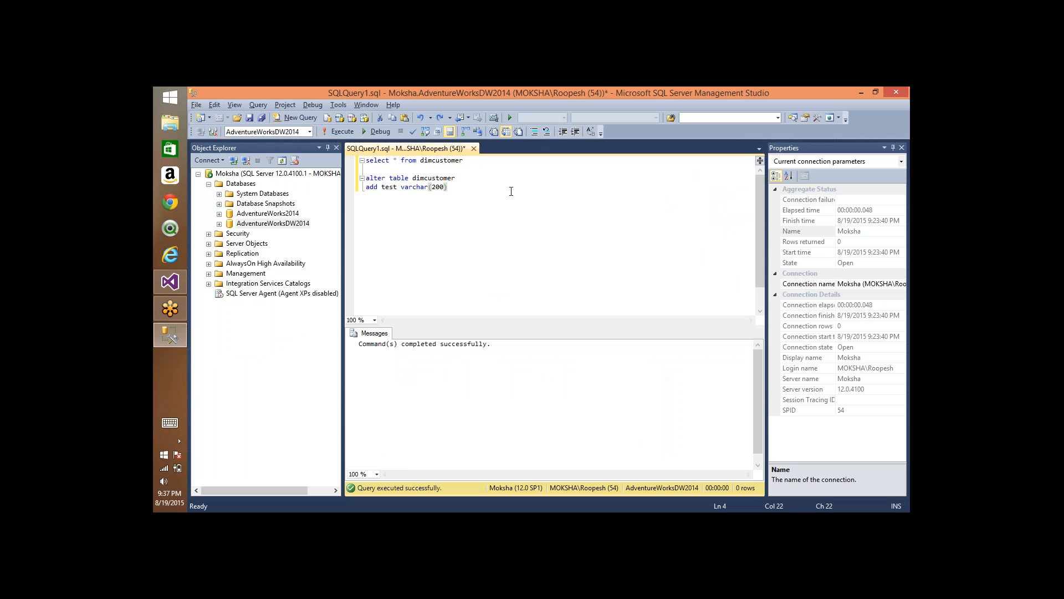
key("Return")
type("dimdate")
key("Return")
type("dimtime")
key("Return")
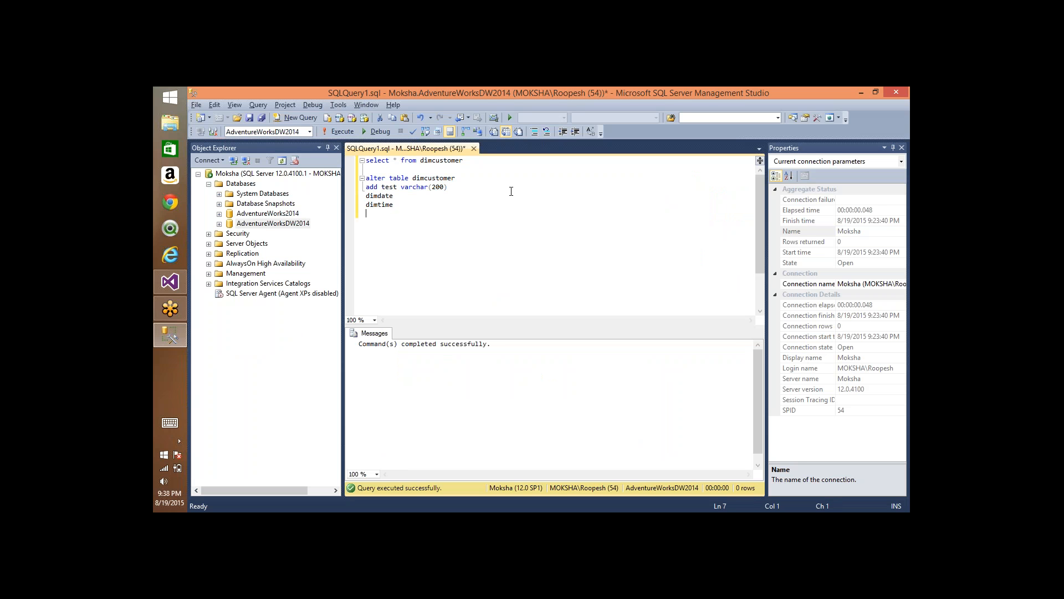
type("dimdatetime")
double_click(387, 197)
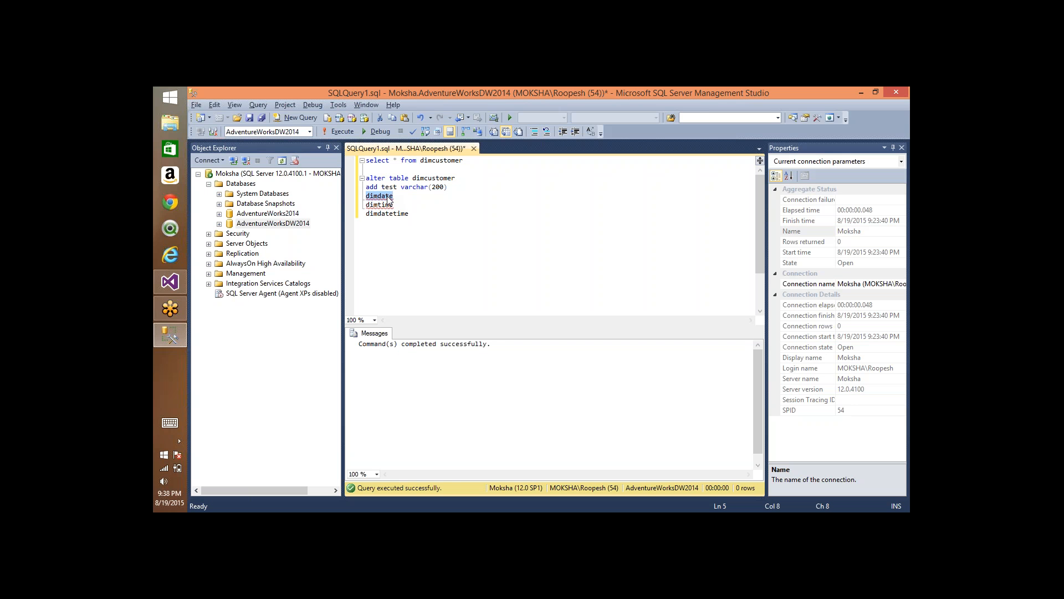
double_click(380, 205)
double_click(384, 197)
Step: Return to Visual Studio, replace DimEmployee with the DatabaseLog (dbo) table, and move it above DimSalesTerritory in the diagram
key("alt+Tab")
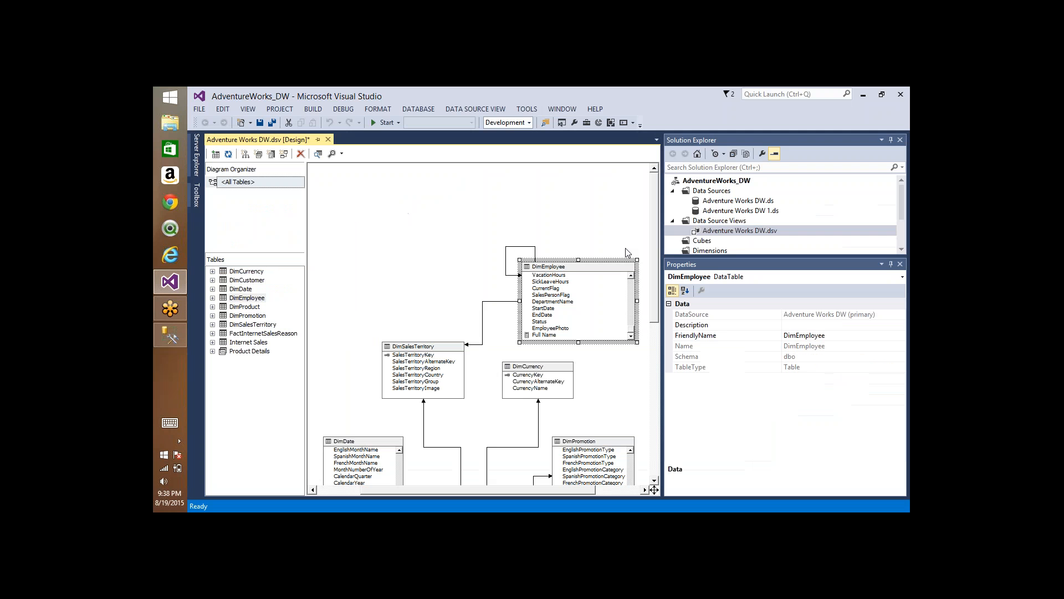
right_click(571, 269)
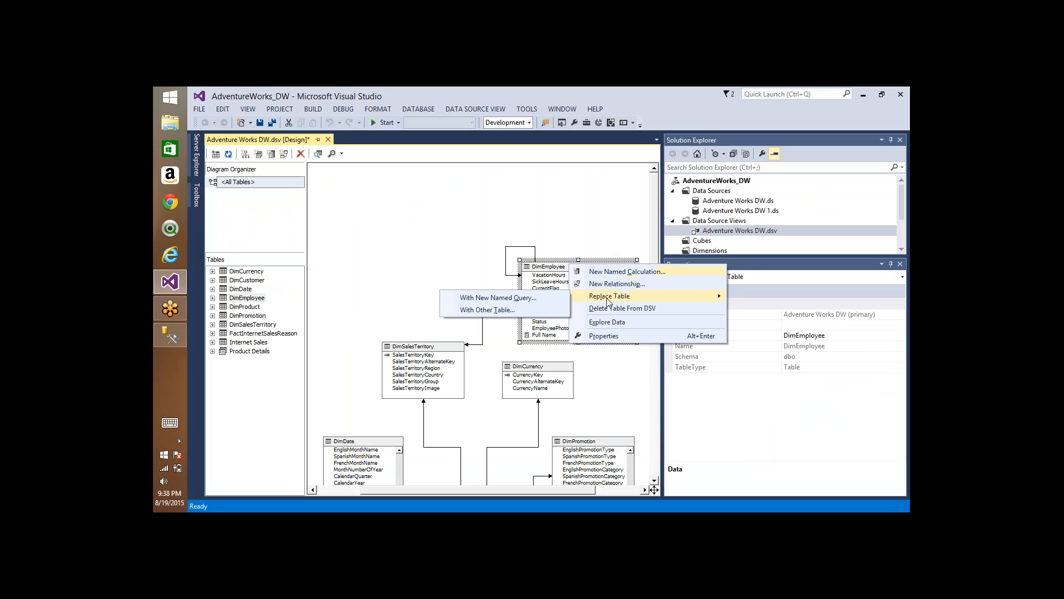
left_click(477, 312)
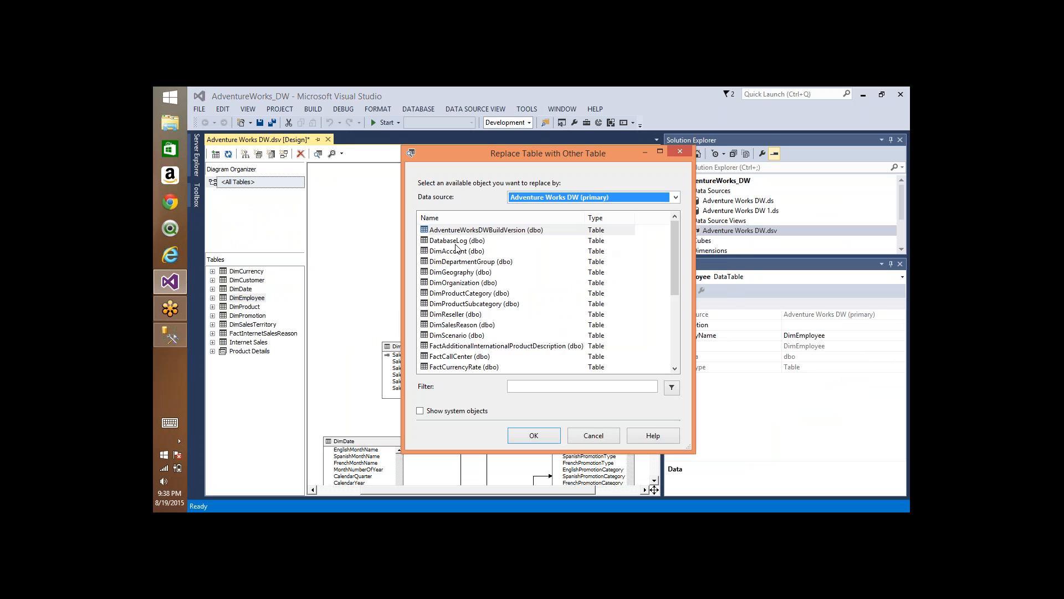
left_click(458, 243)
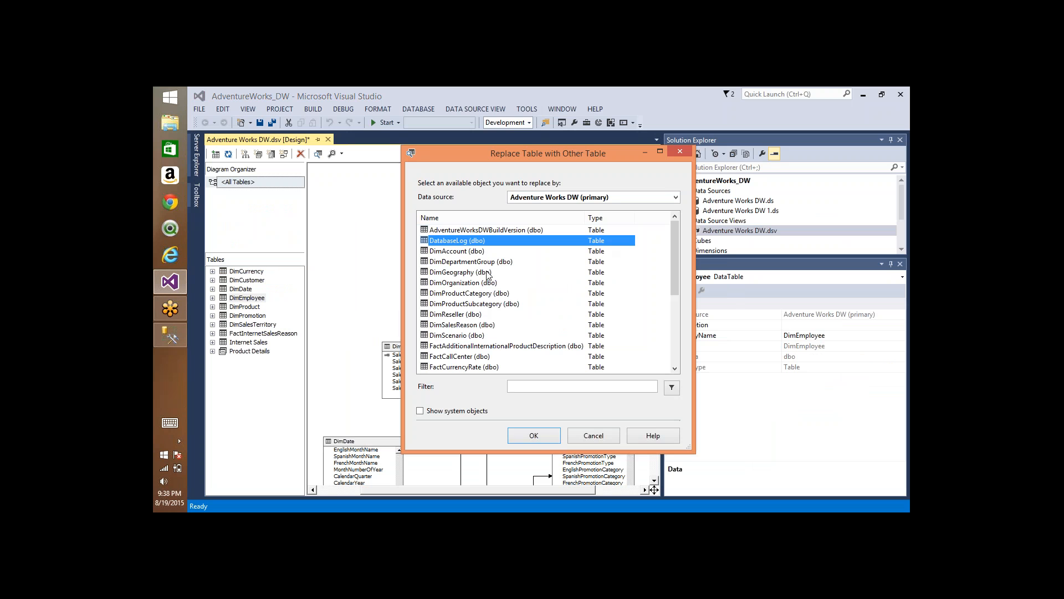
left_click(537, 436)
left_click_drag(553, 268, 381, 182)
left_click(356, 195)
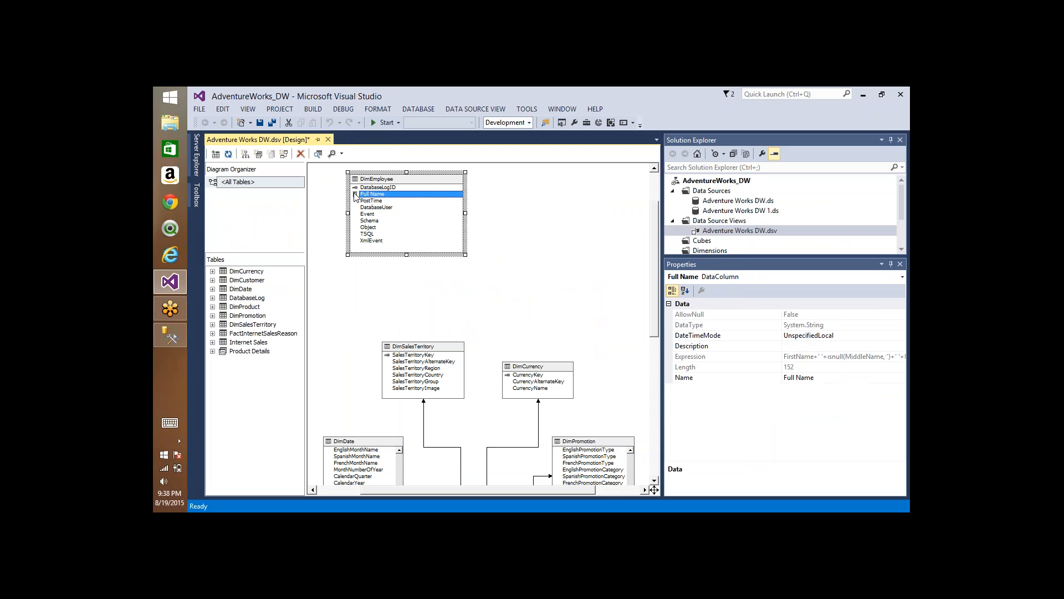
Step: Try to explore the data of the replaced DimEmployee table, review the column names in the error message, and close it
right_click(400, 179)
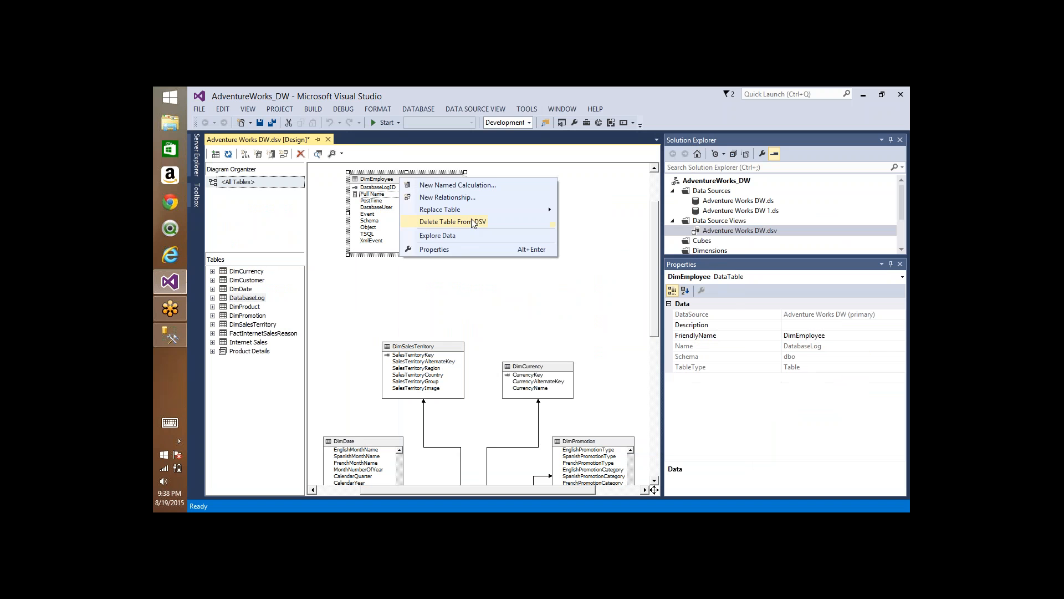
left_click(466, 238)
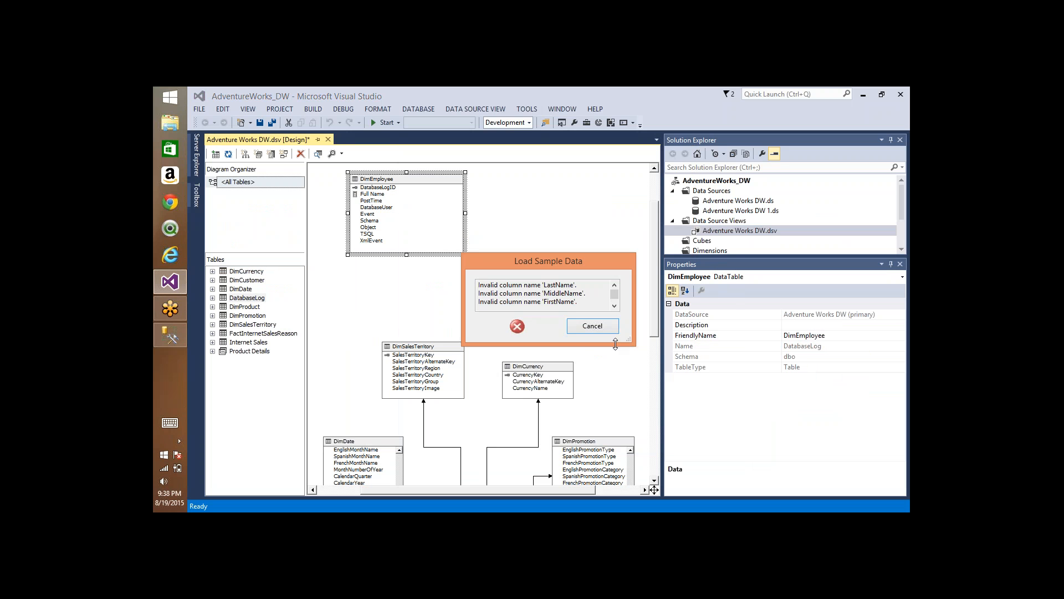
double_click(566, 286)
double_click(561, 294)
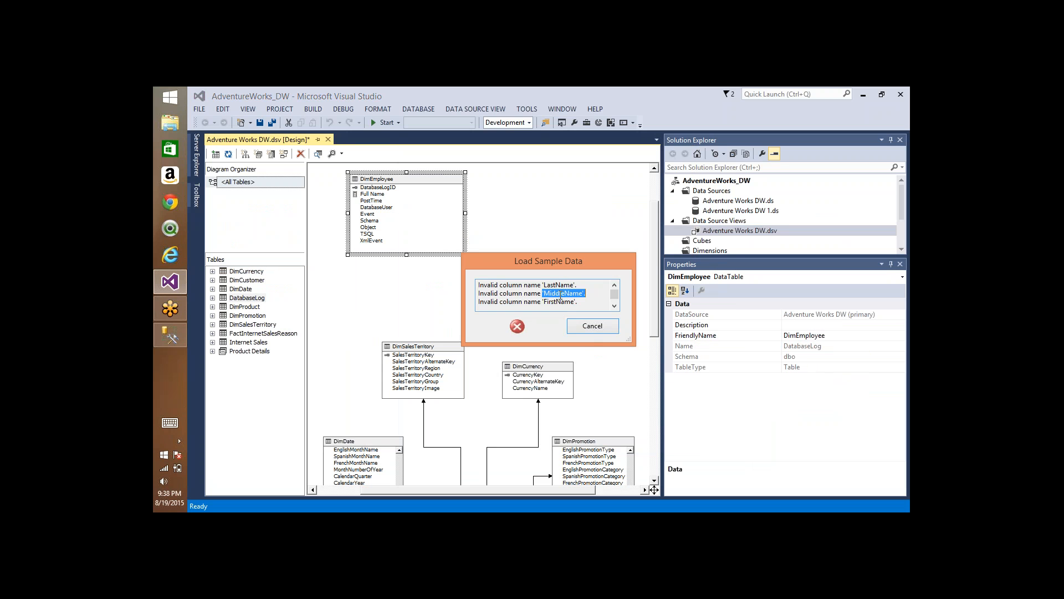
double_click(559, 302)
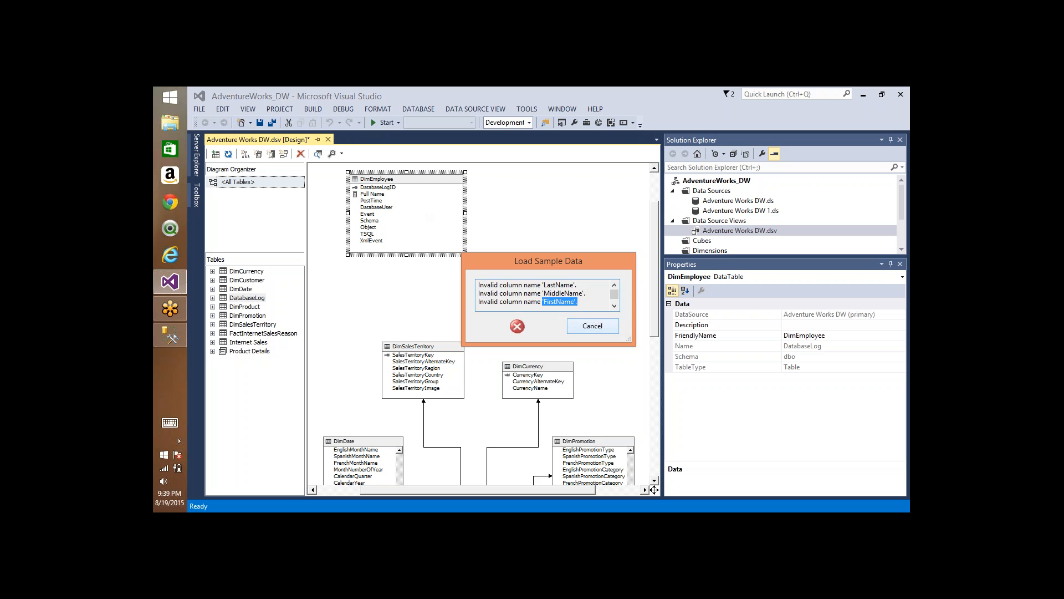
double_click(560, 286)
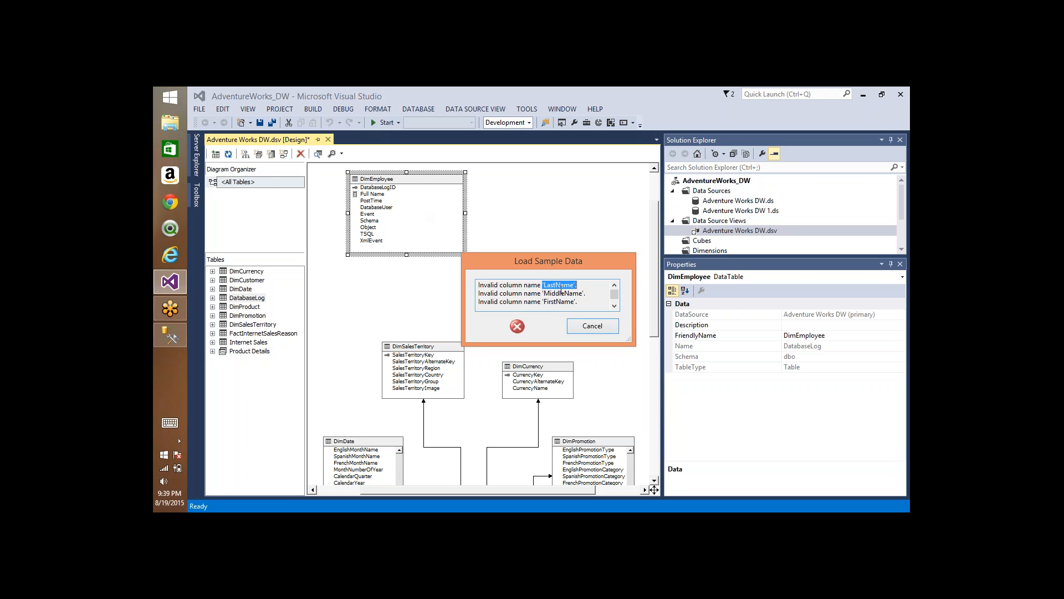
left_click(373, 197)
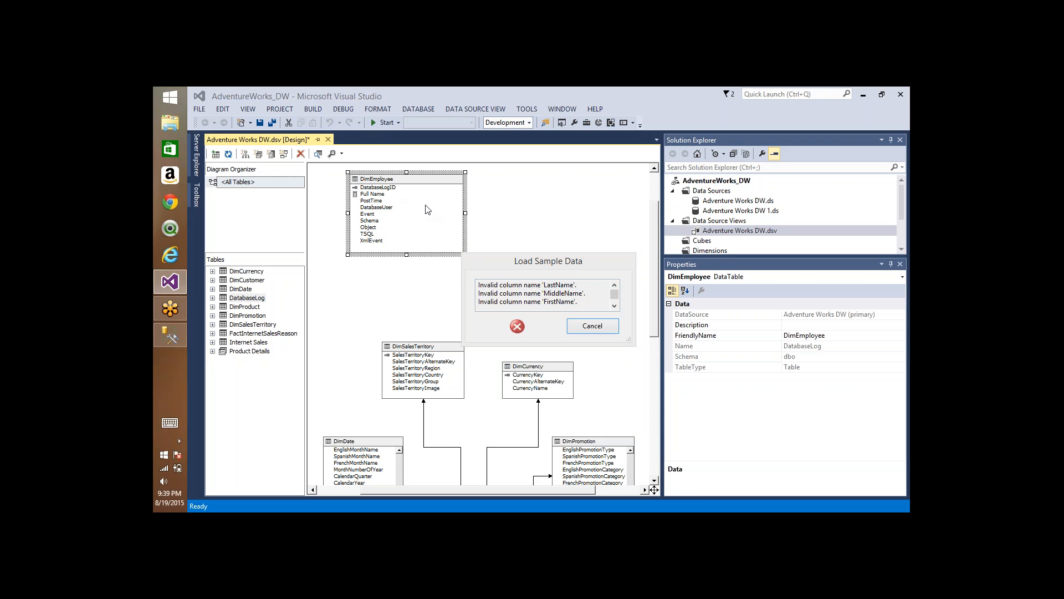
left_click(591, 326)
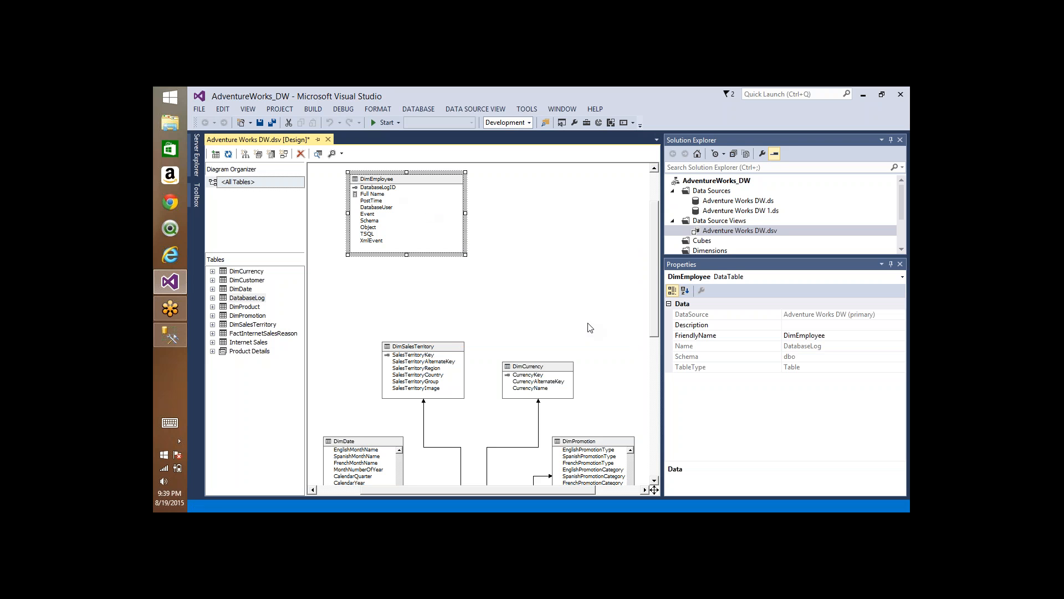
Step: Delete the Full Name named calculation from the replaced DimEmployee table
right_click(375, 194)
left_click(428, 249)
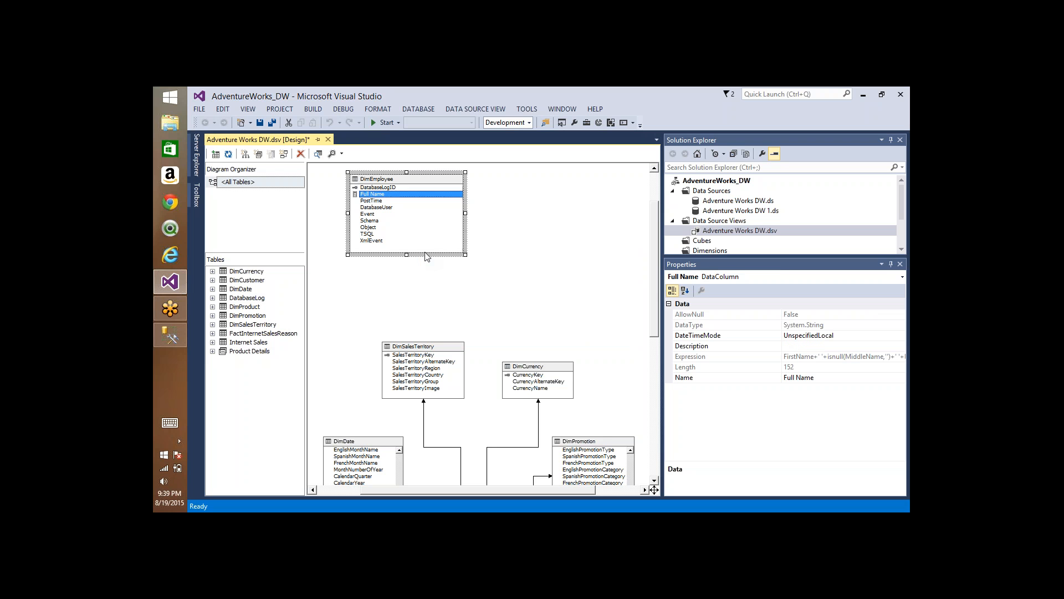
left_click(609, 355)
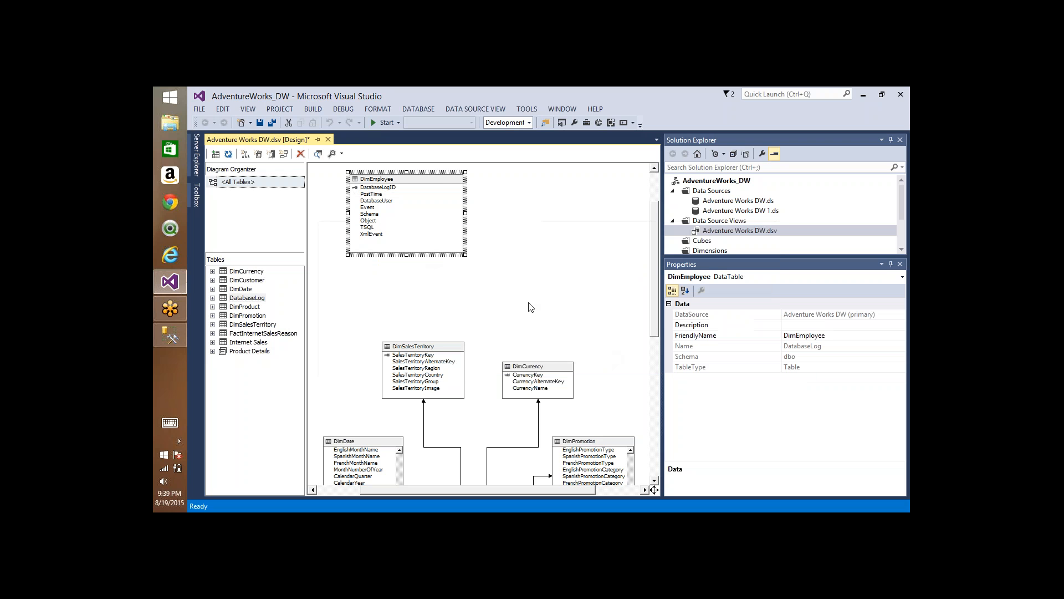
right_click(441, 184)
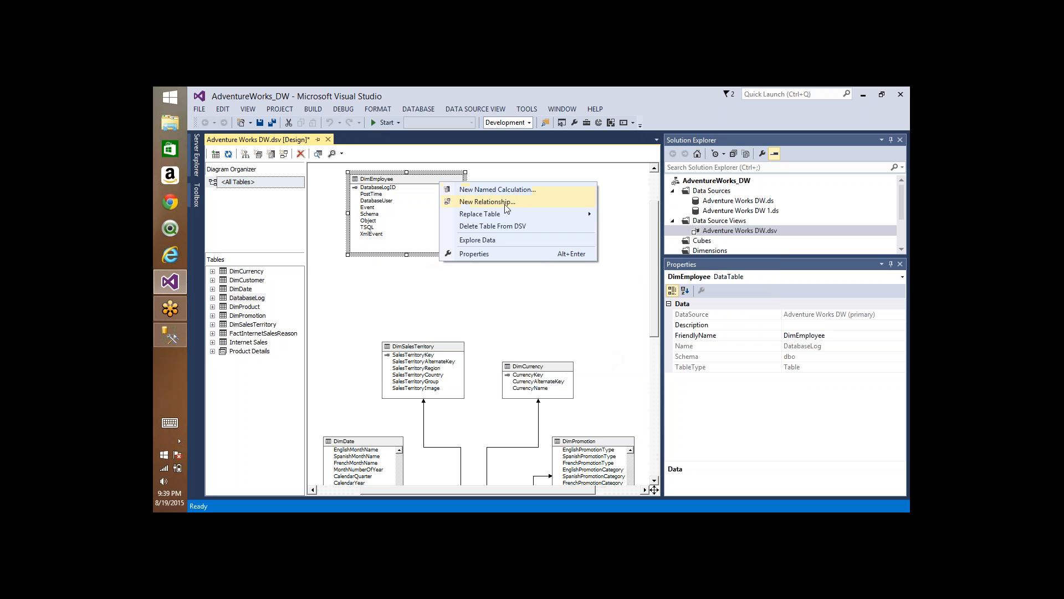
mouse_move(508, 214)
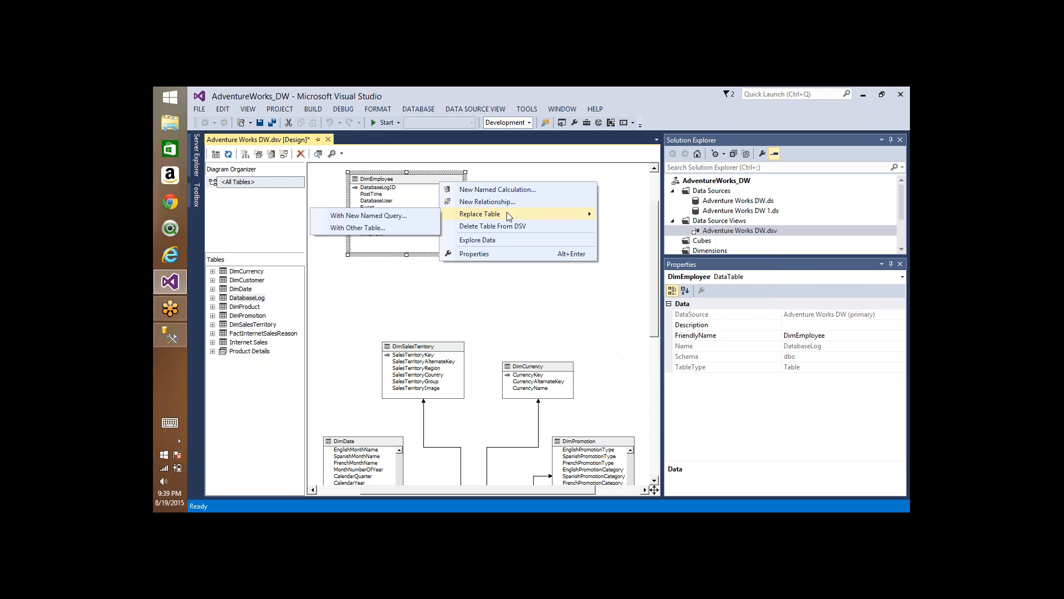
left_click(516, 279)
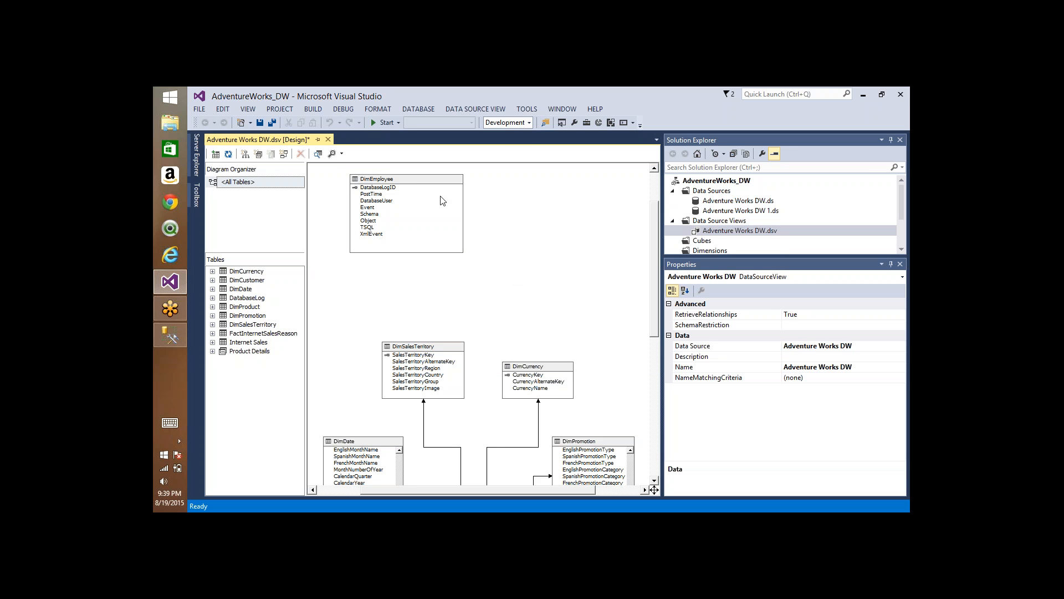
left_click(412, 179)
left_click(554, 246)
Step: Examine the columns of the DimPromotion table and select the EnglishPromotionName column
scroll(557, 247, "down", 4)
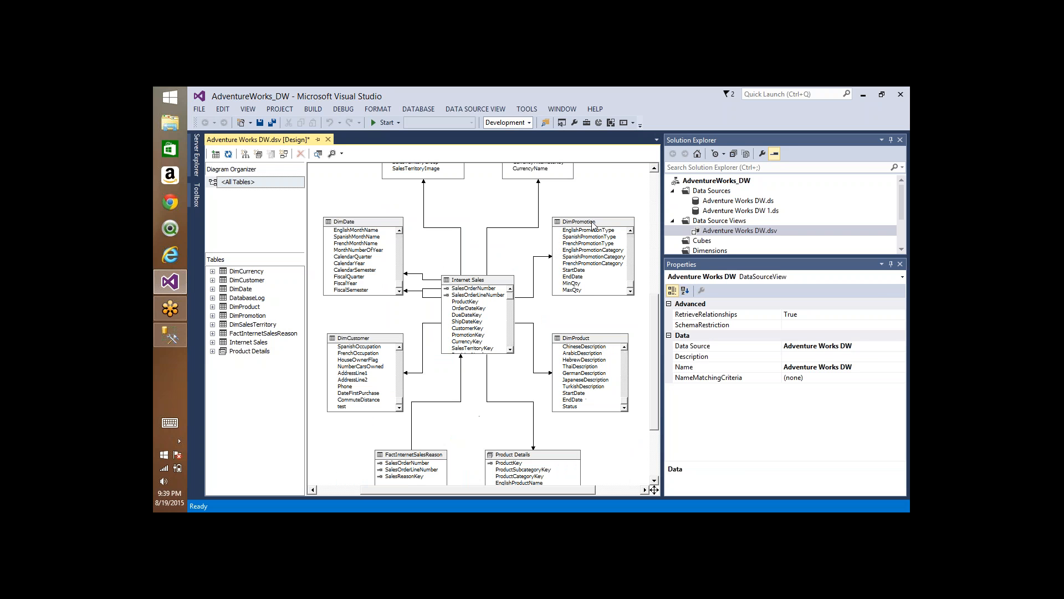
left_click(630, 274)
scroll(589, 242, "up", 4)
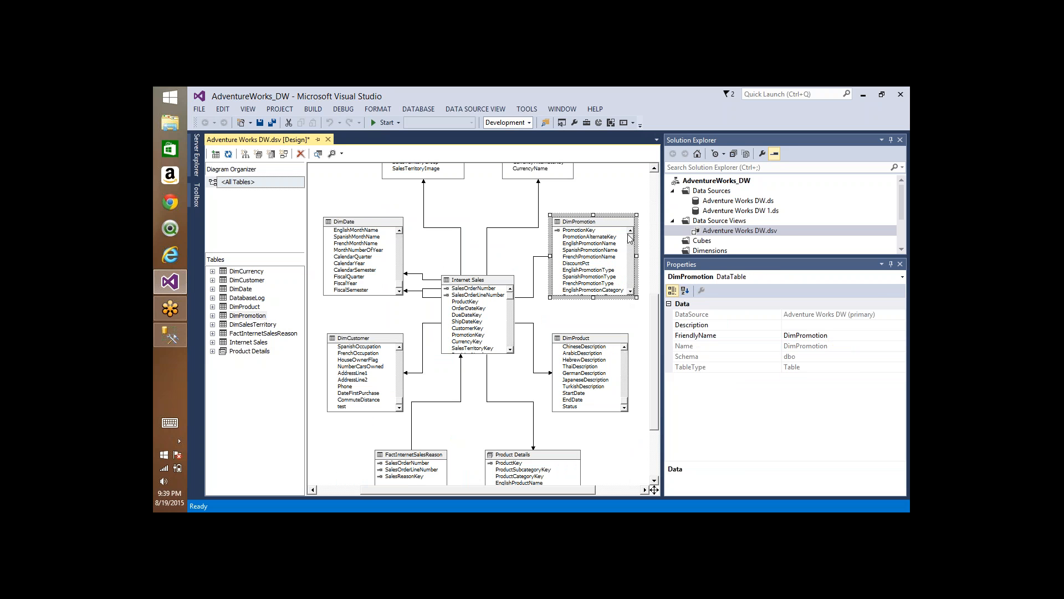
left_click(588, 243)
left_click(589, 244)
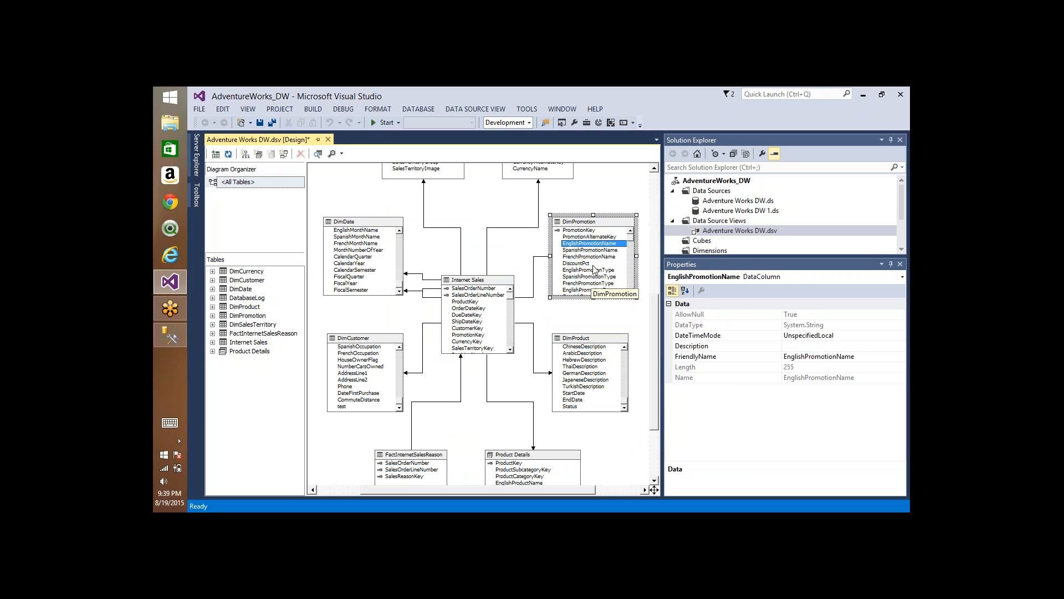
right_click(598, 182)
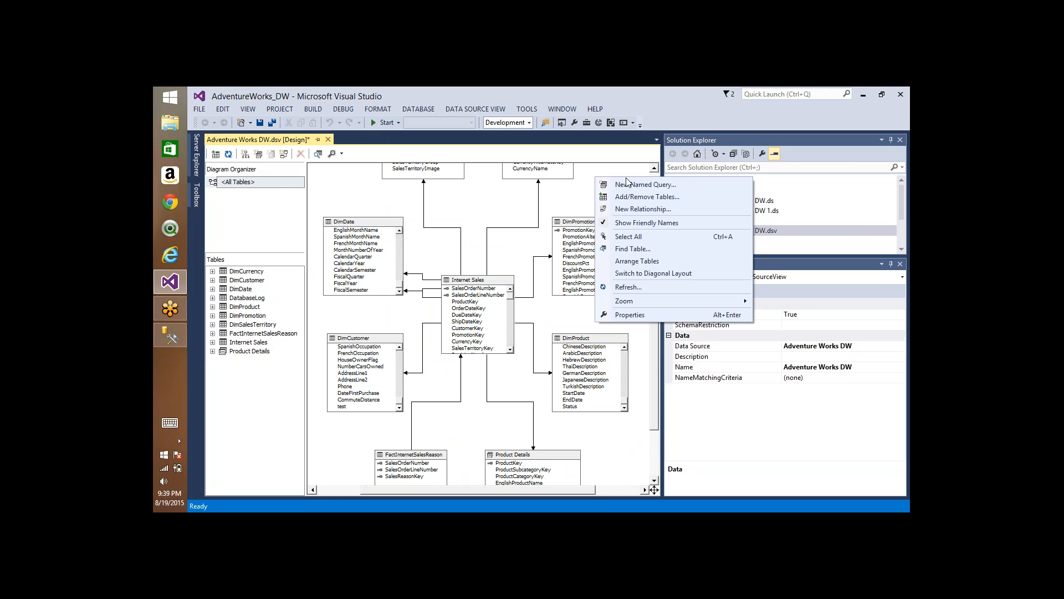
left_click(627, 184)
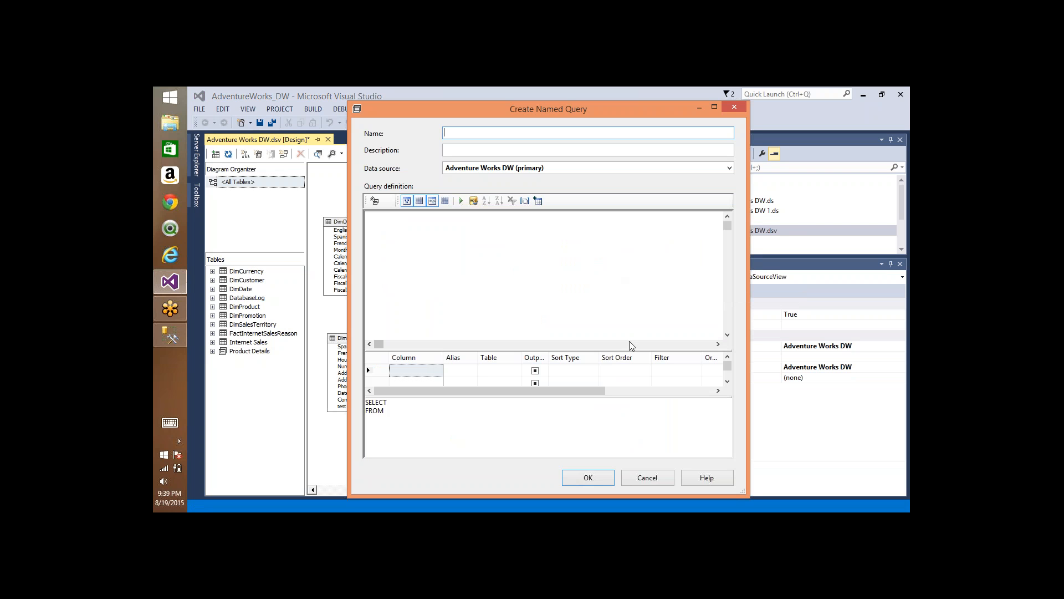
left_click(633, 479)
Step: Start replacing DimPromotion with a new named query and clear all columns from its SELECT list
right_click(582, 221)
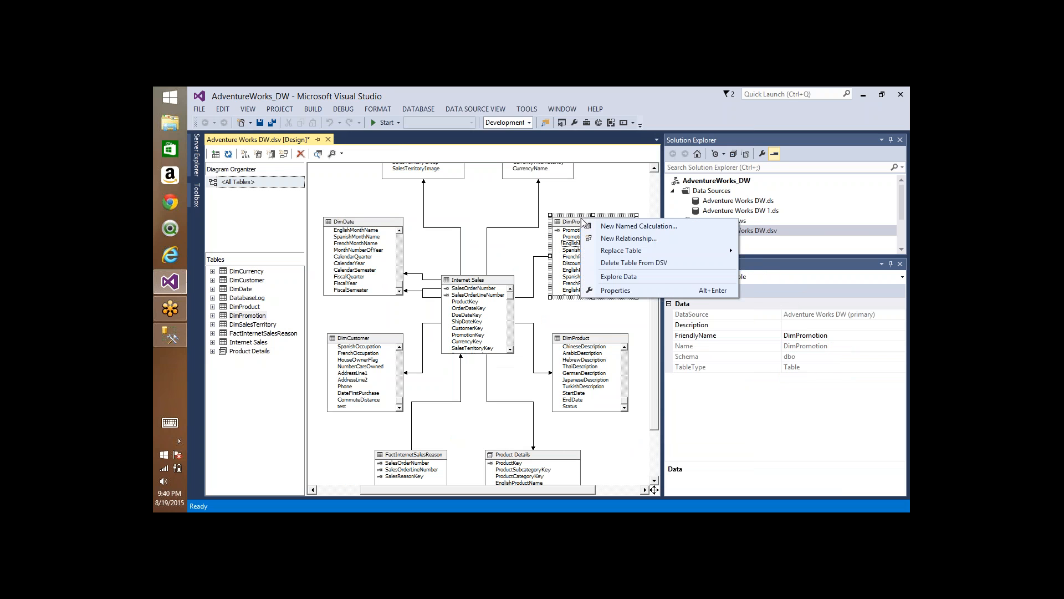
mouse_move(616, 255)
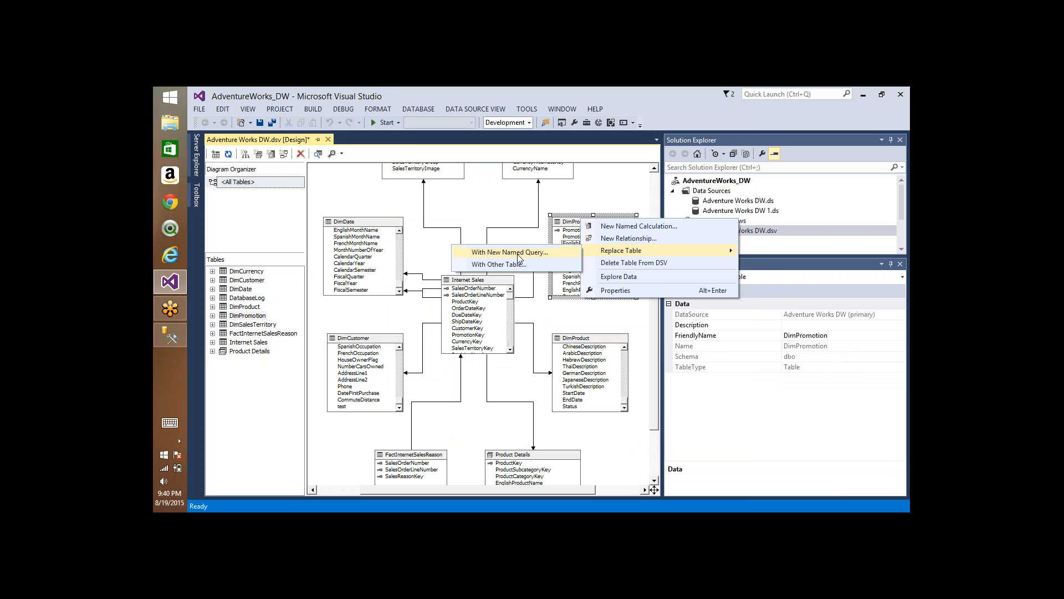
left_click(532, 254)
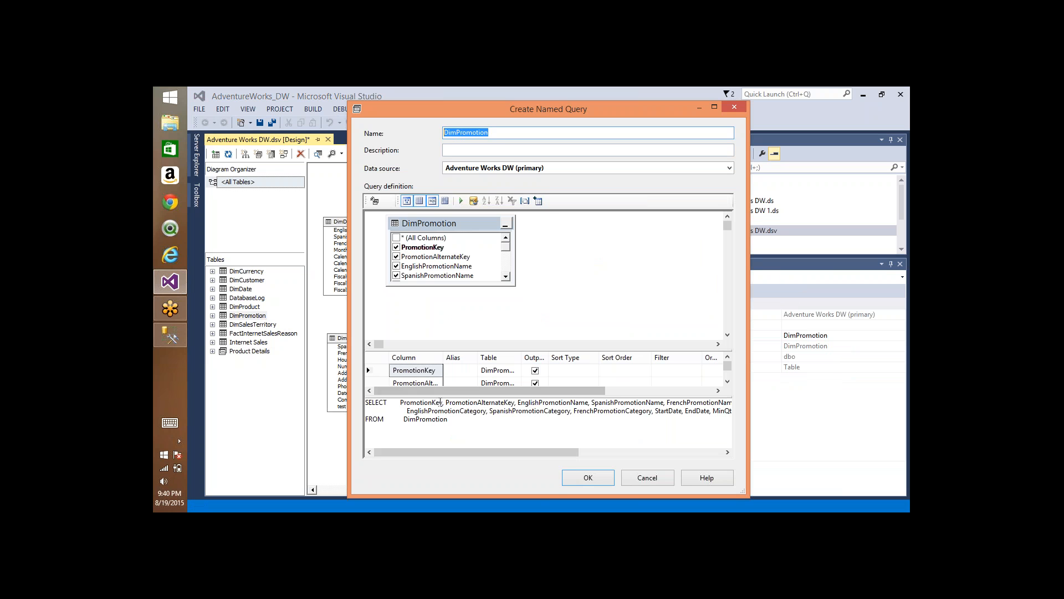
left_click(397, 238)
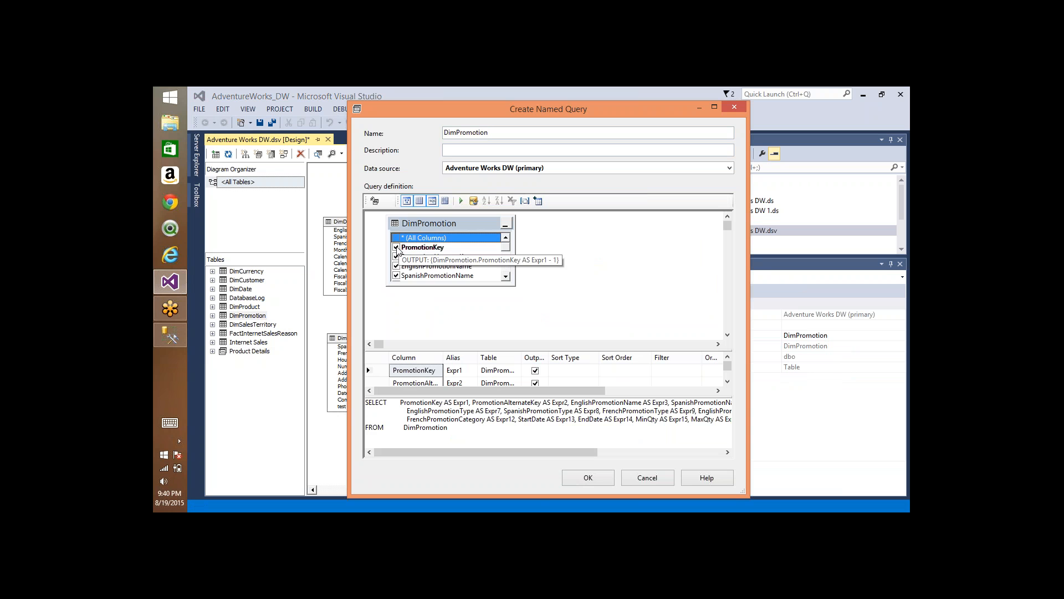
left_click(397, 248)
left_click(396, 247)
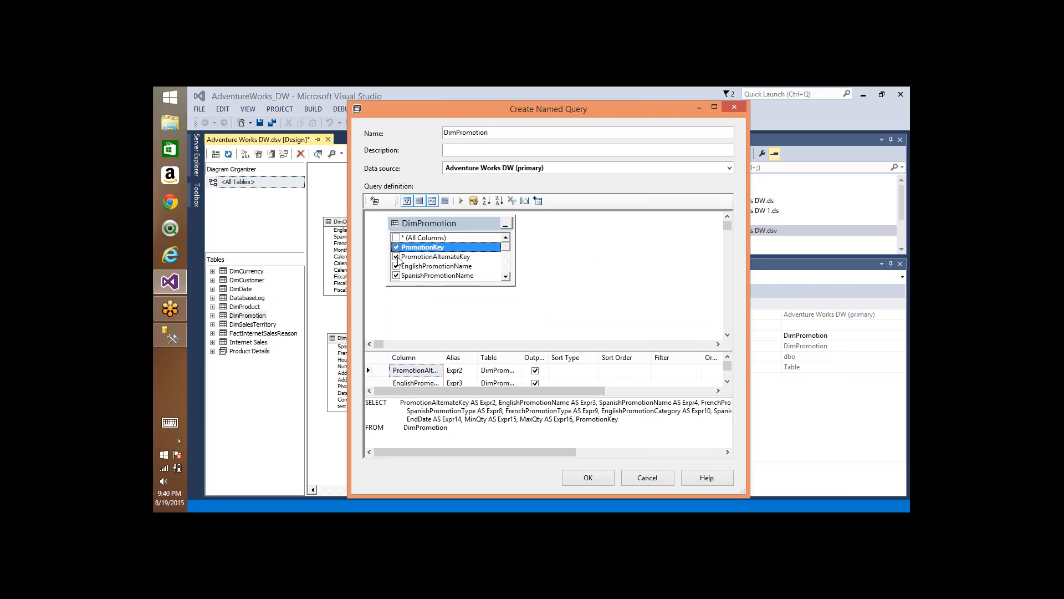
left_click(565, 415)
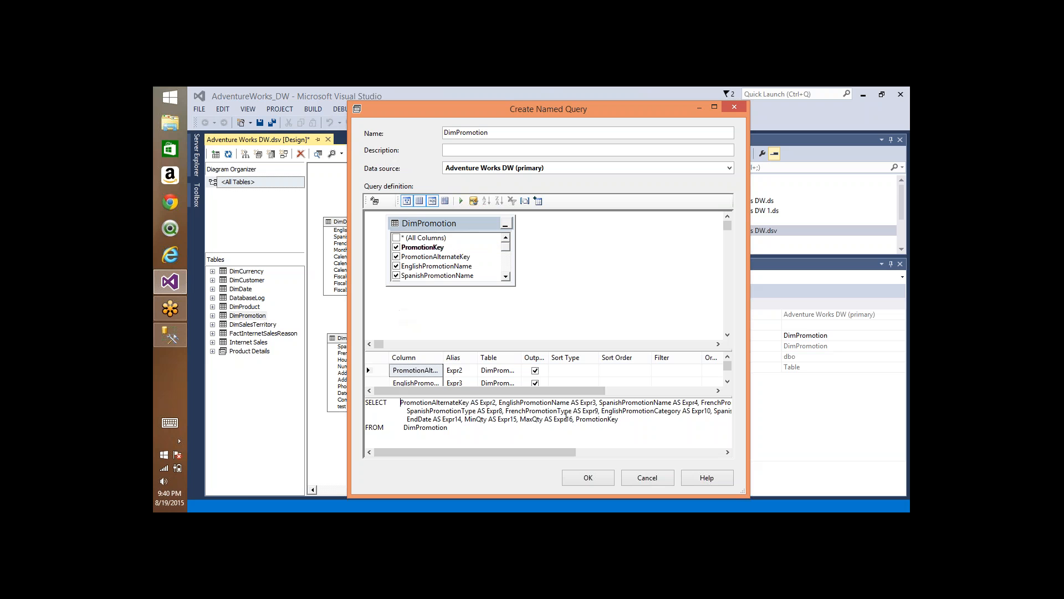
left_click(619, 419, "shift")
key("Delete")
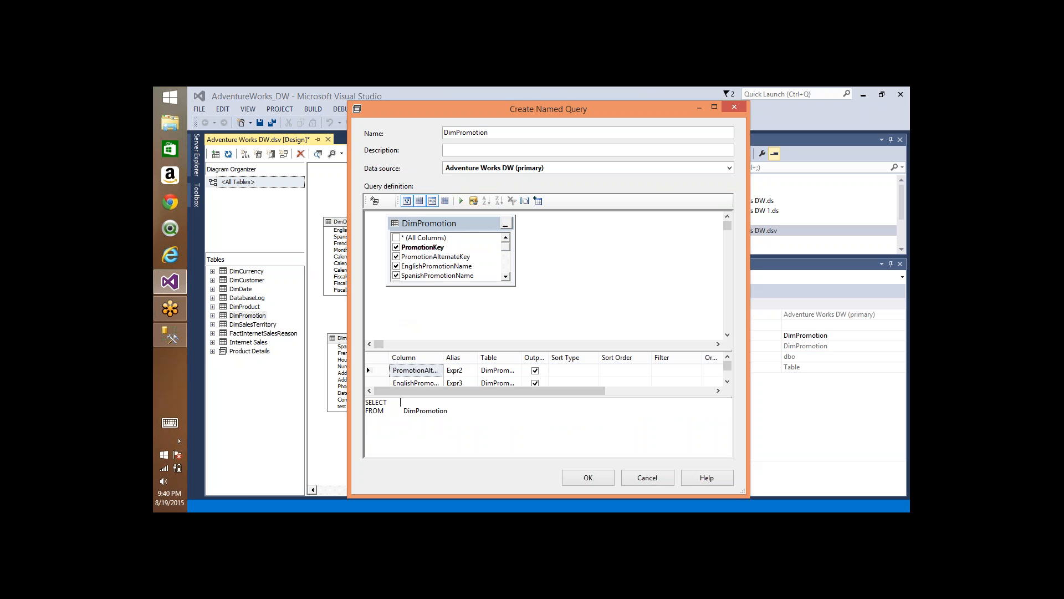
left_click(490, 301)
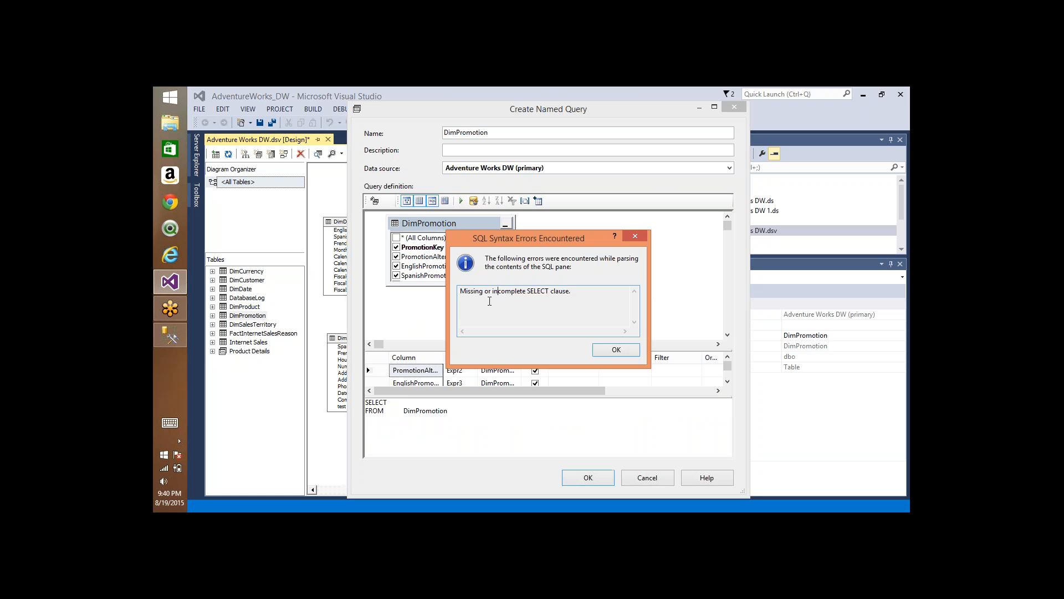
left_click(607, 350)
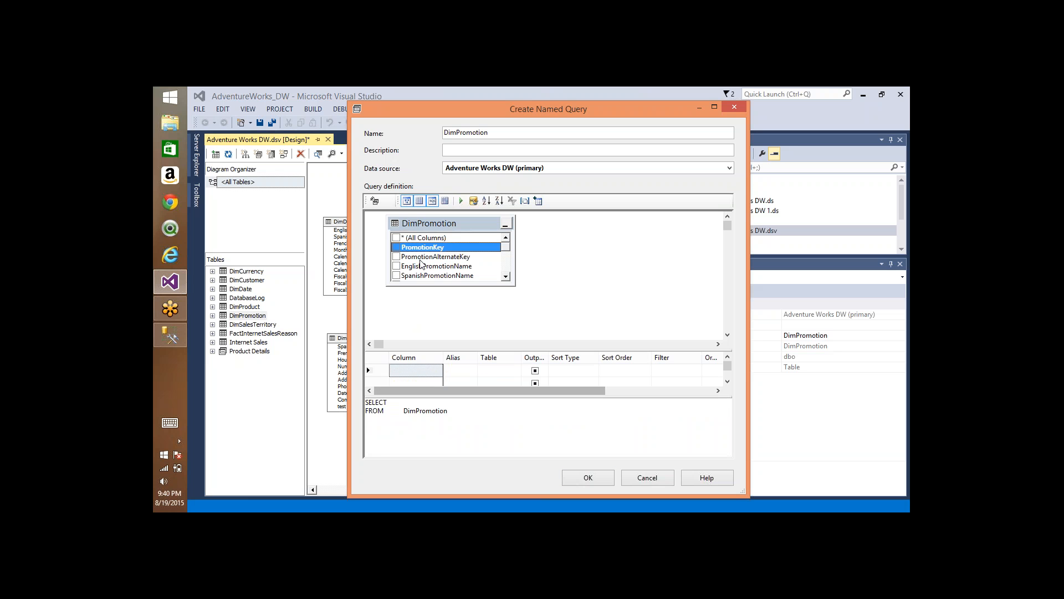
Step: Include only PromotionKey and EnglishPromotionName in the DimPromotion named query, create it, and select PromotionKey in the diagram
left_click(396, 247)
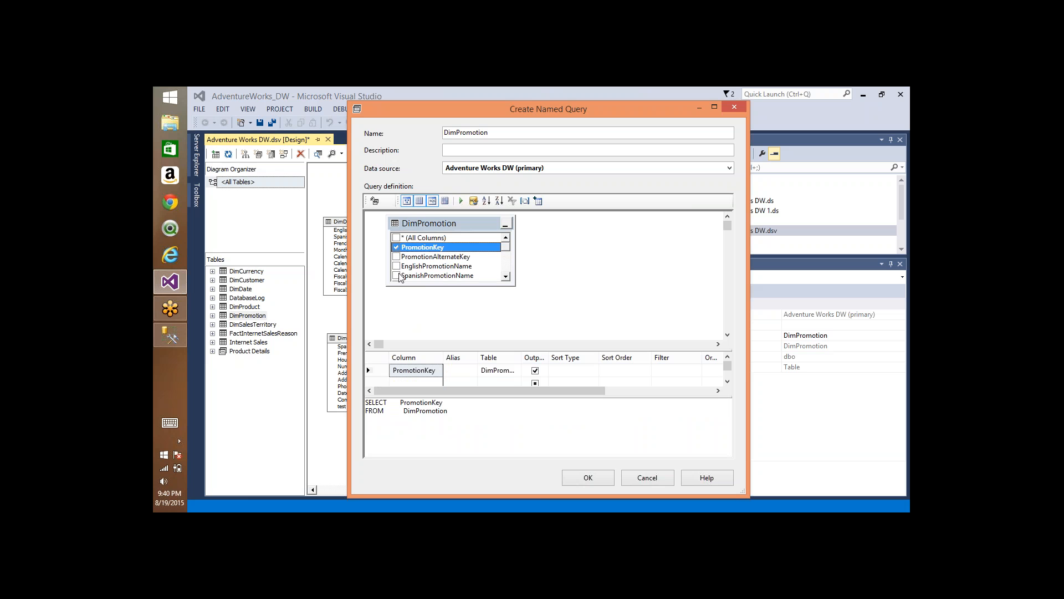
left_click(396, 266)
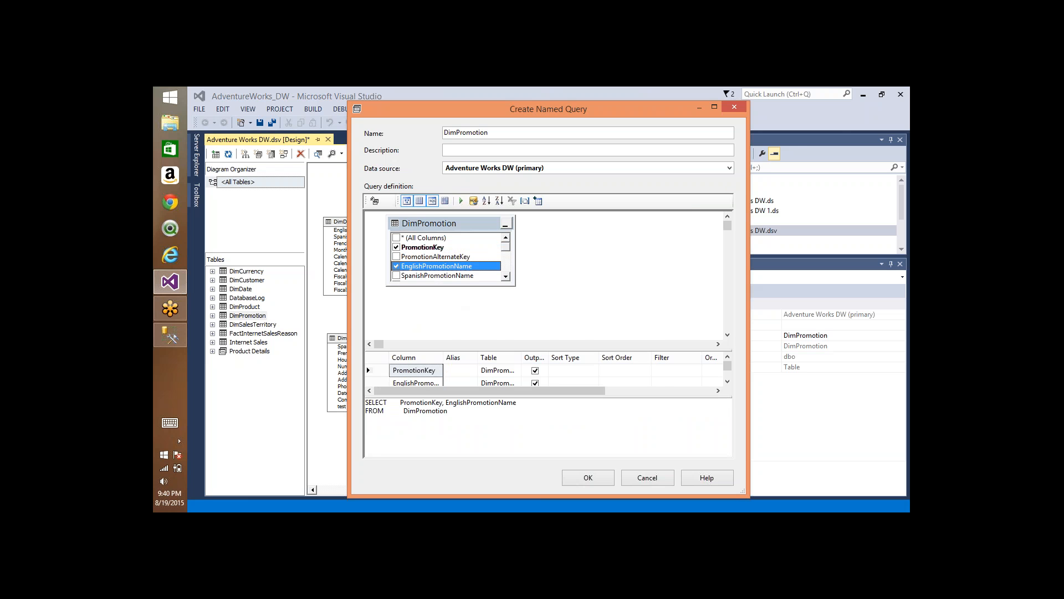
left_click(589, 476)
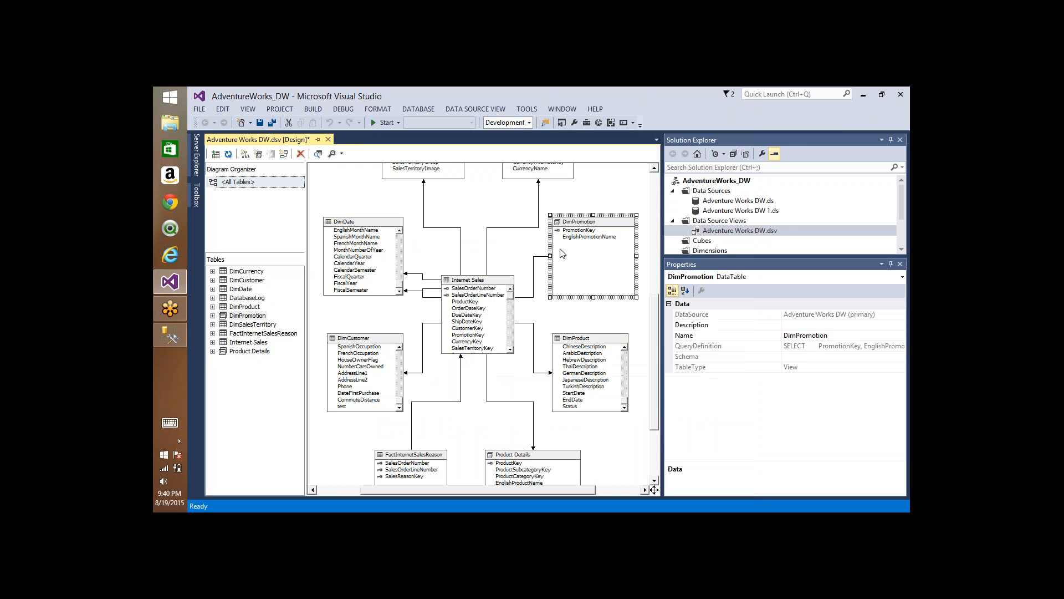
left_click(566, 230)
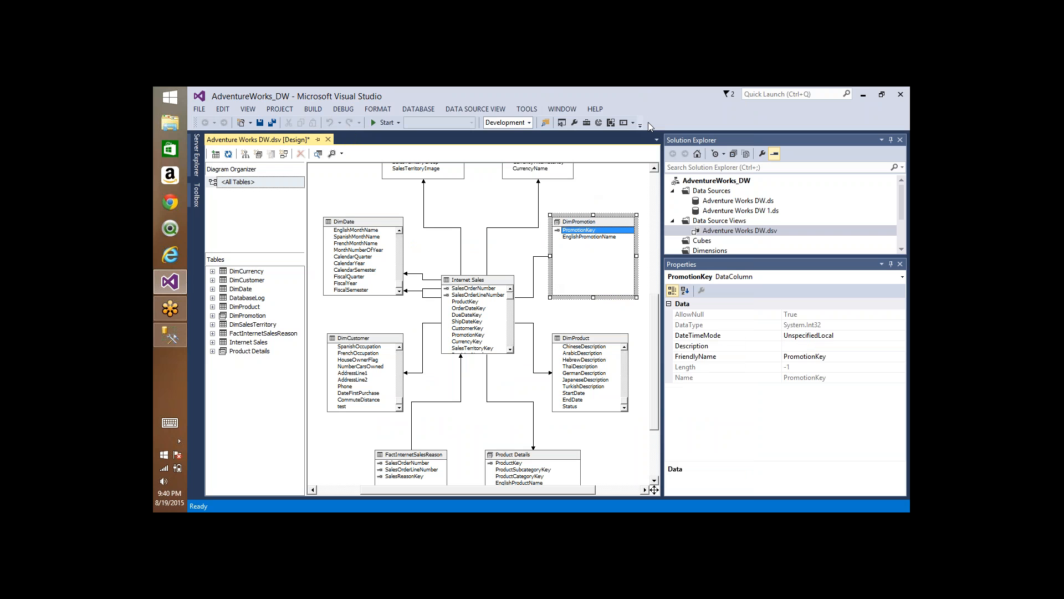
Step: Start replacing DimCustomer with a new named query and remove every column from its SELECT list
right_click(355, 228)
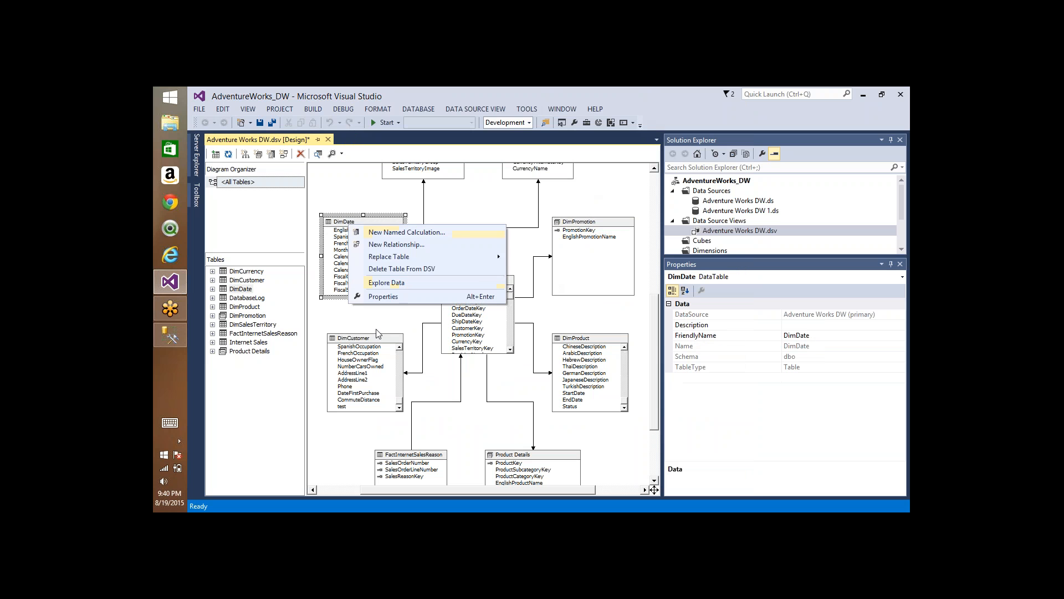
left_click(378, 339)
right_click(378, 339)
mouse_move(465, 371)
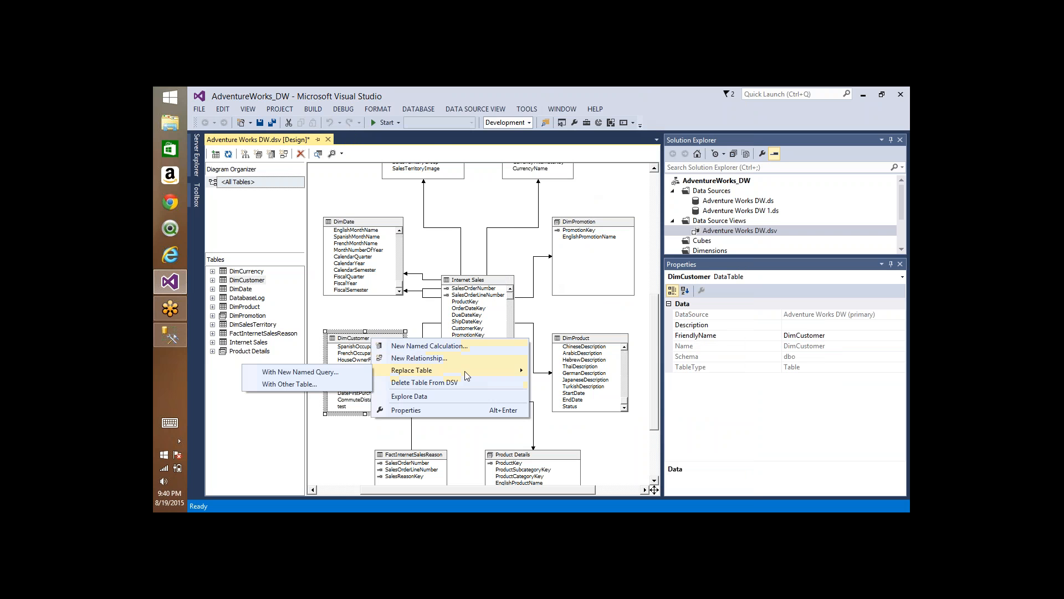
left_click(321, 375)
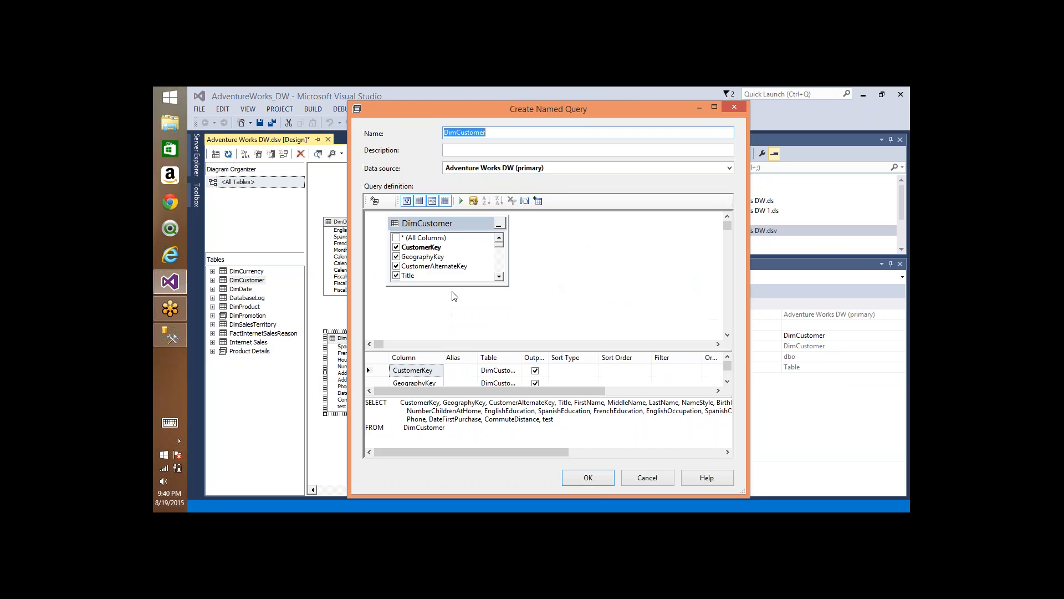
left_click_drag(399, 401, 566, 420)
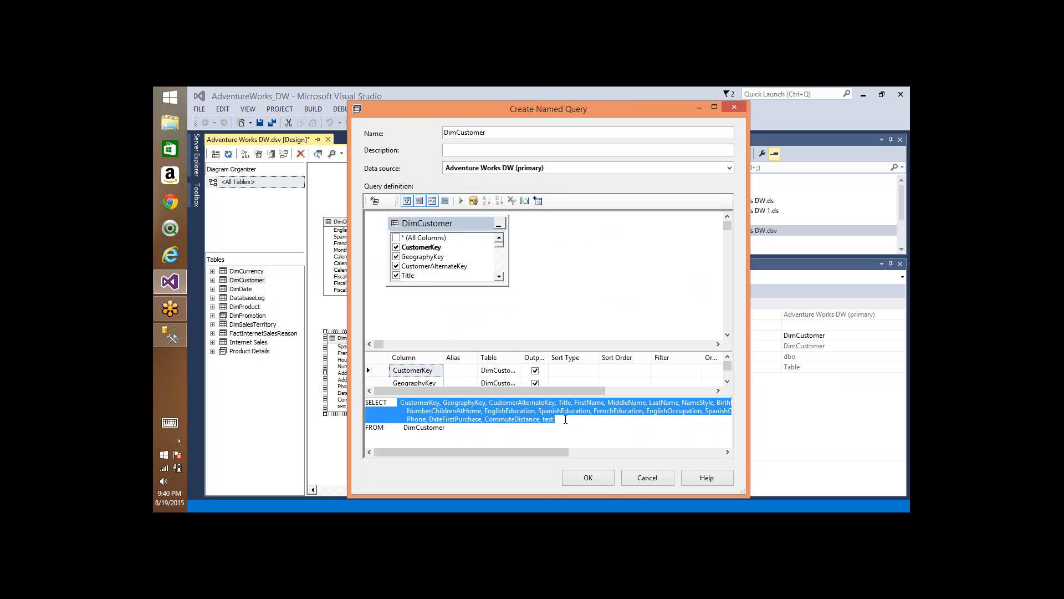
key("Delete")
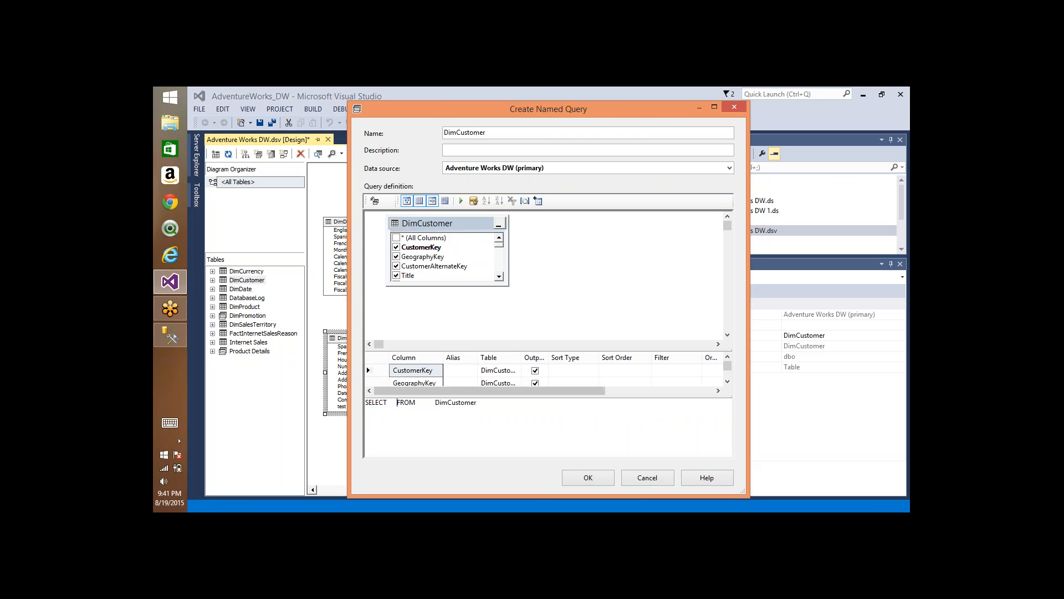
left_click(437, 260)
left_click(599, 349)
Step: Include CustomerKey, FirstName, MiddleName and LastName in the DimCustomer named query and create it
left_click(396, 247)
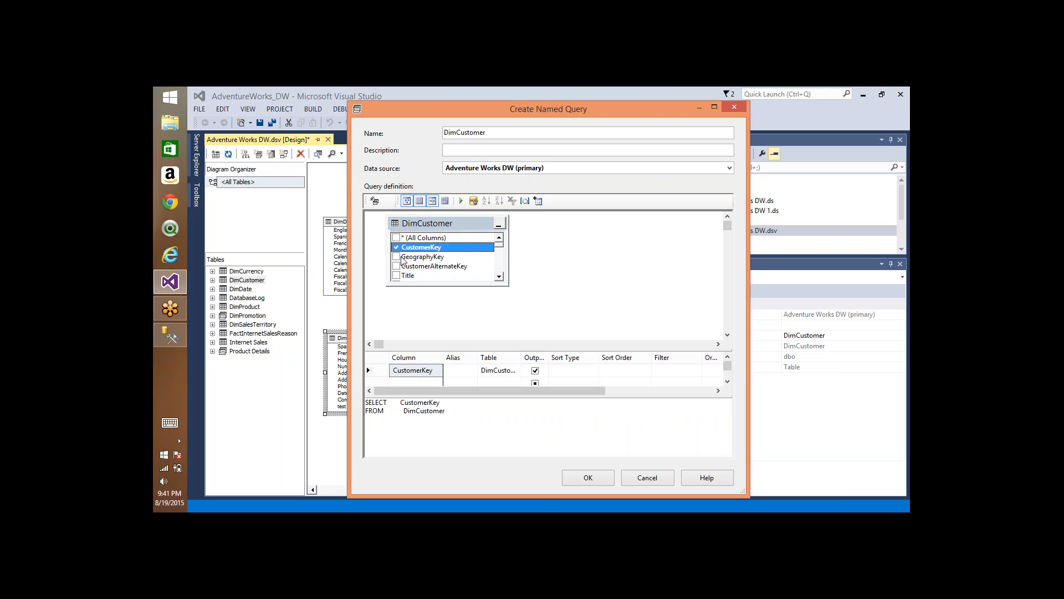
left_click(500, 277)
left_click(501, 277)
left_click(500, 277)
left_click(396, 257)
left_click(397, 266)
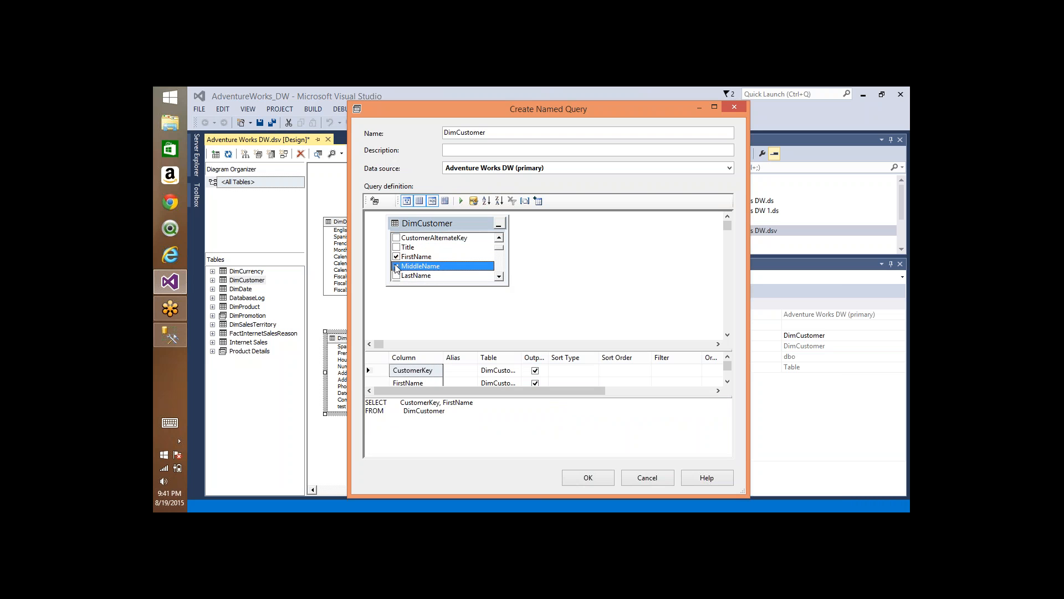
left_click(396, 275)
left_click(585, 478)
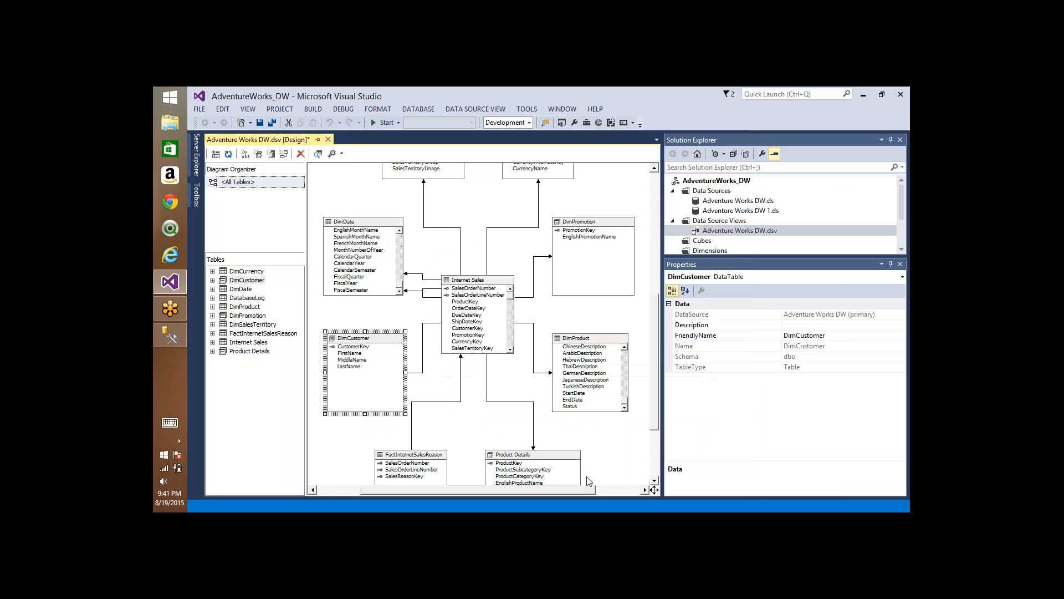
Step: Compare the commands available for the DimCustomer named query with those for the DimProduct table
right_click(367, 340)
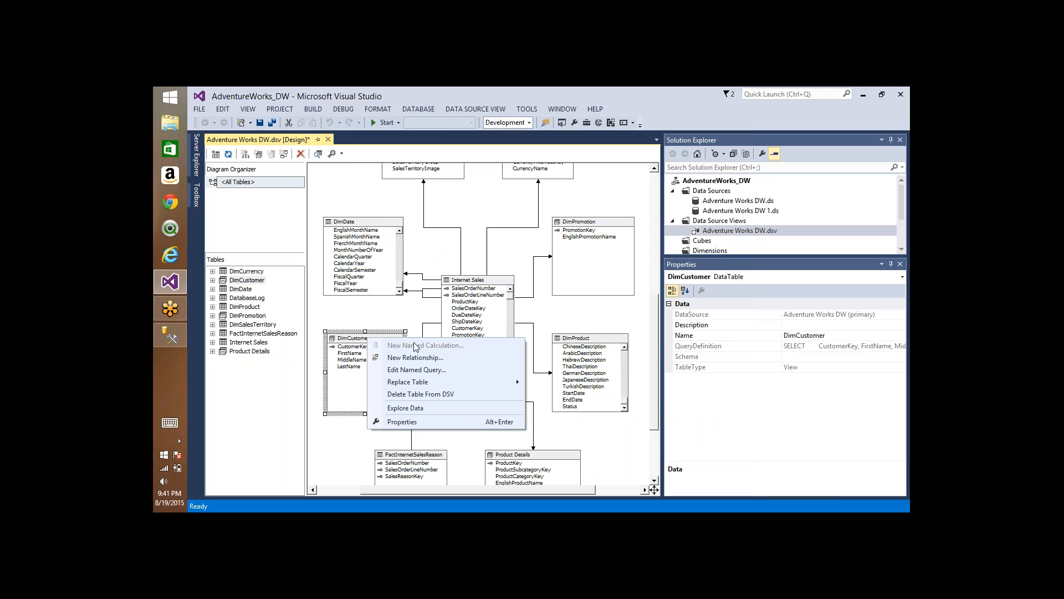
left_click(498, 253)
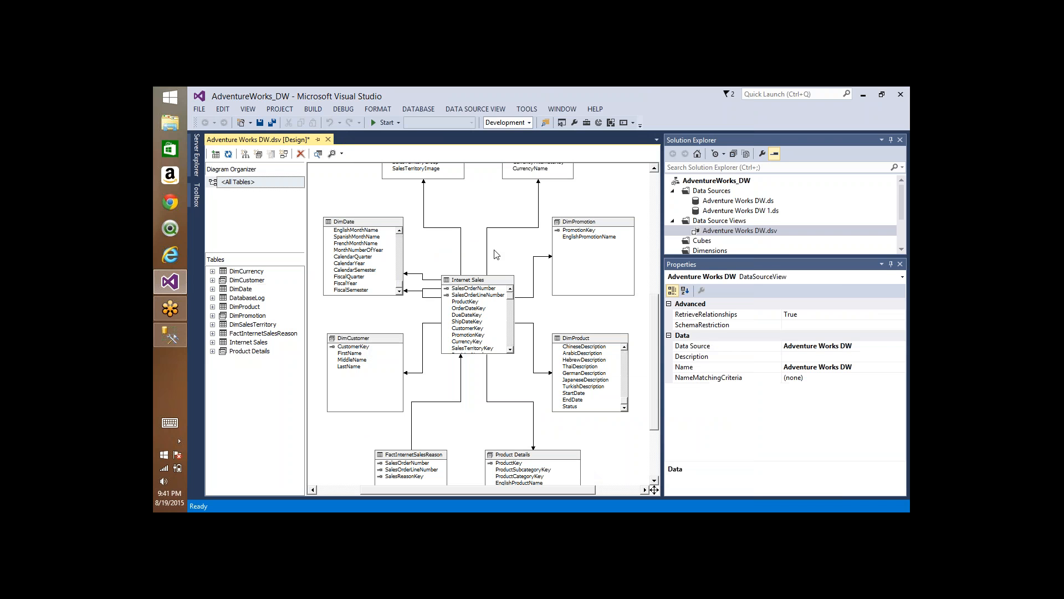
right_click(577, 340)
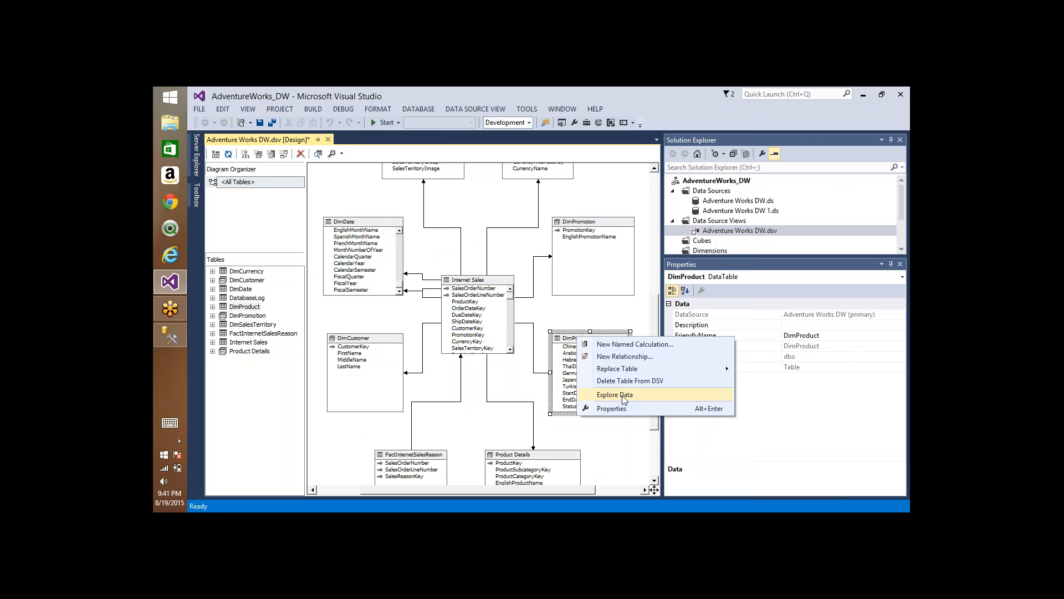
left_click(523, 253)
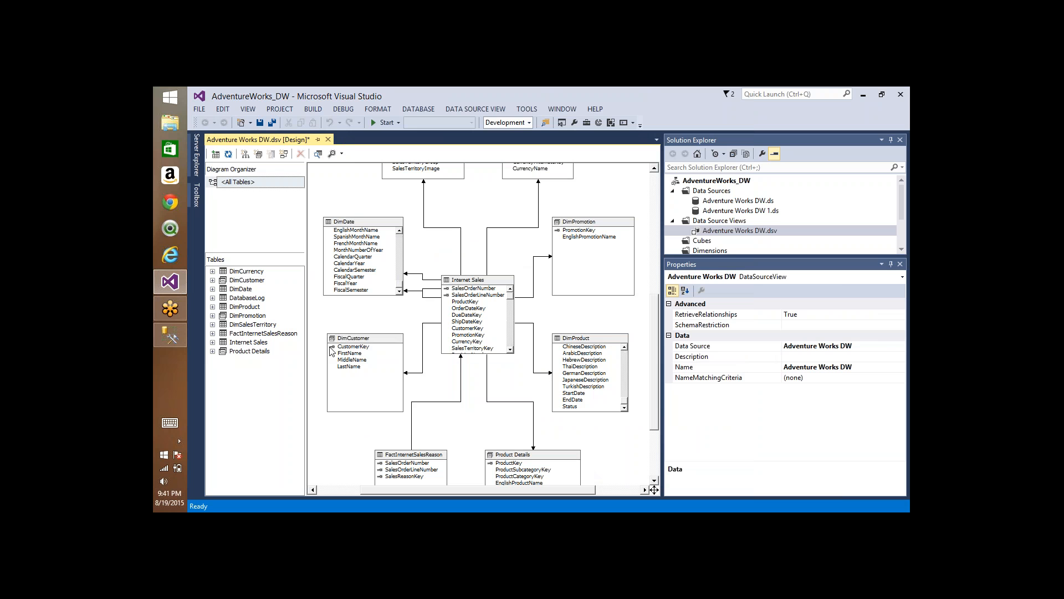
Step: Review the query definition of the DimCustomer named query and close it without changes
right_click(346, 338)
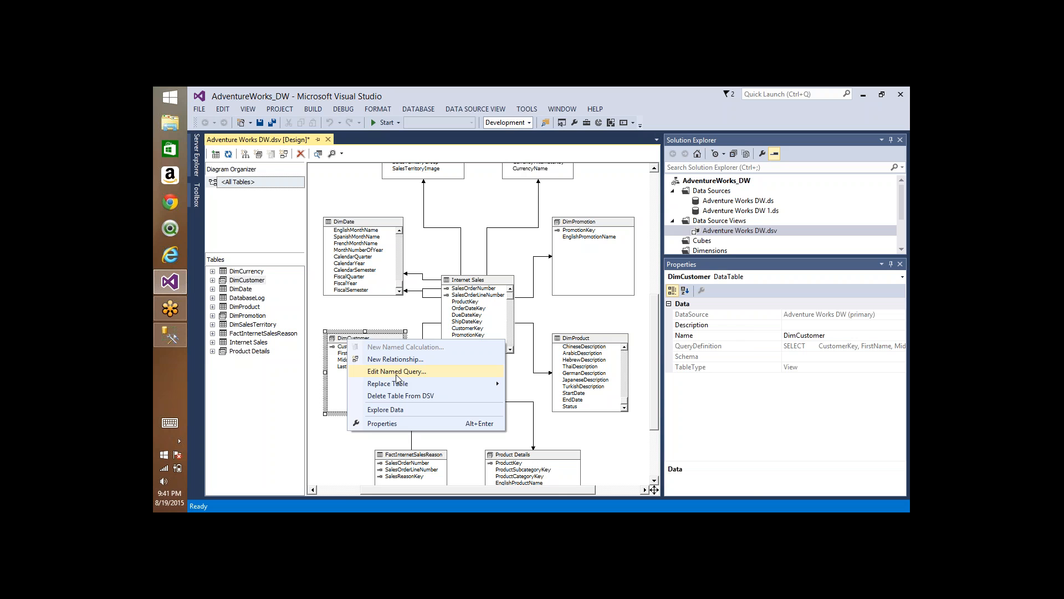
left_click(396, 371)
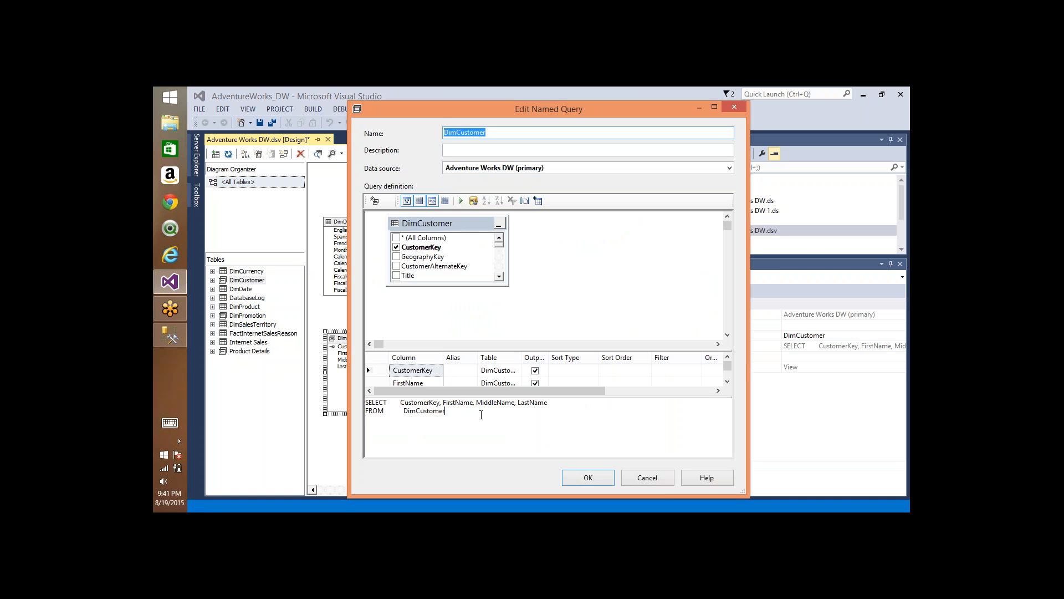
left_click(658, 480)
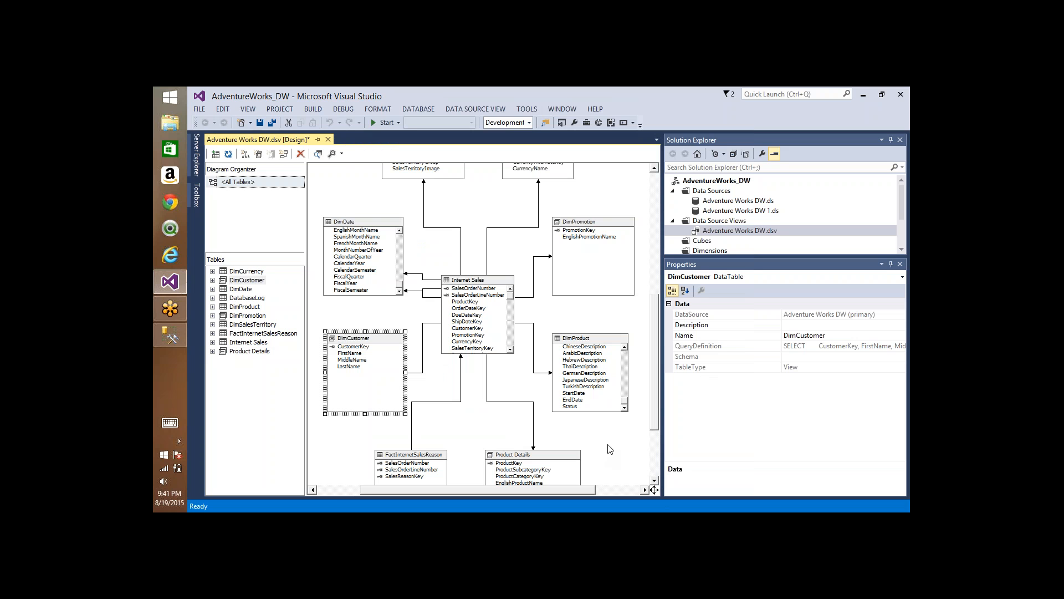
Step: Edit the DimCustomer named query to add the Title column
right_click(374, 340)
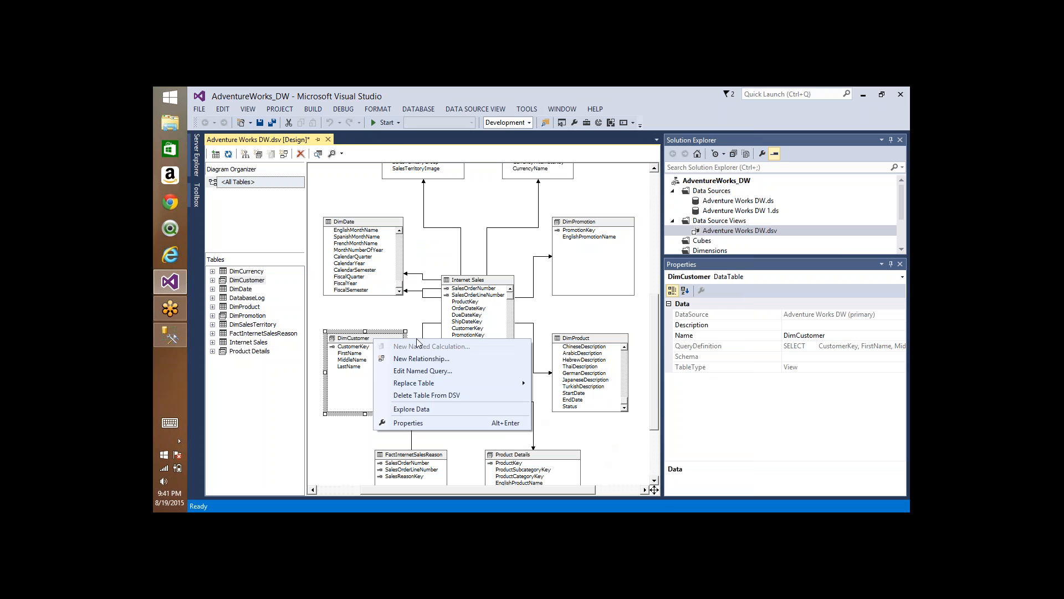
left_click(420, 372)
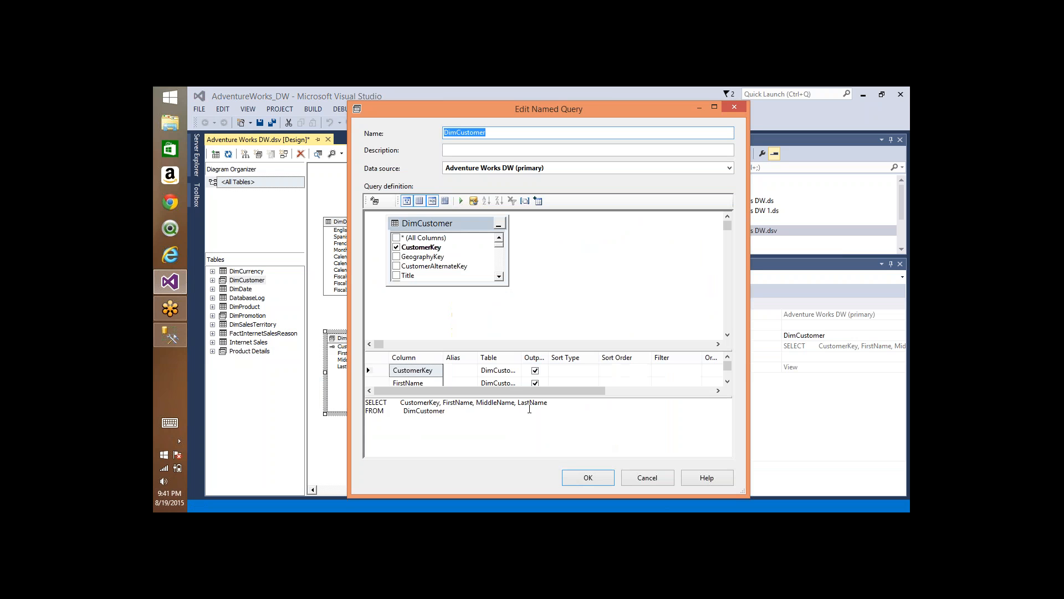
left_click(397, 276)
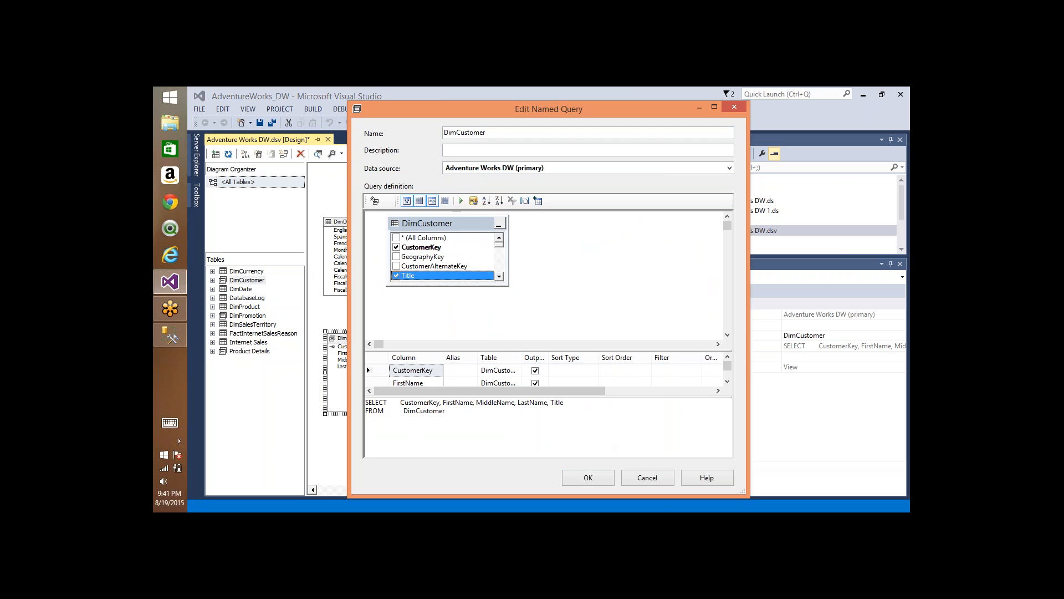
left_click(588, 478)
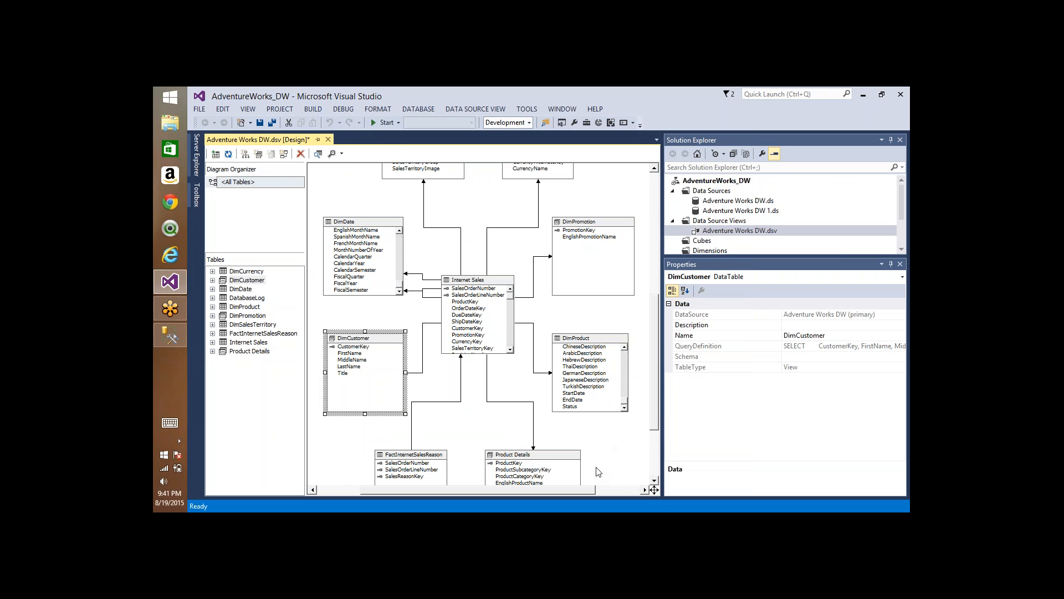
Step: Replace the DimCustomer named query with the DimCustomer (dbo) table
right_click(384, 336)
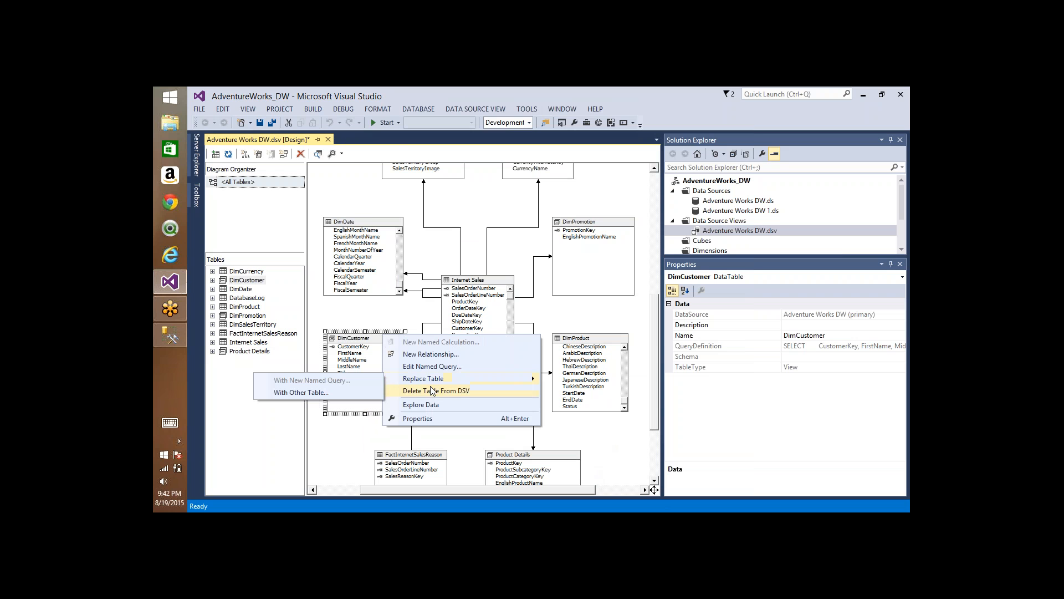
mouse_move(438, 383)
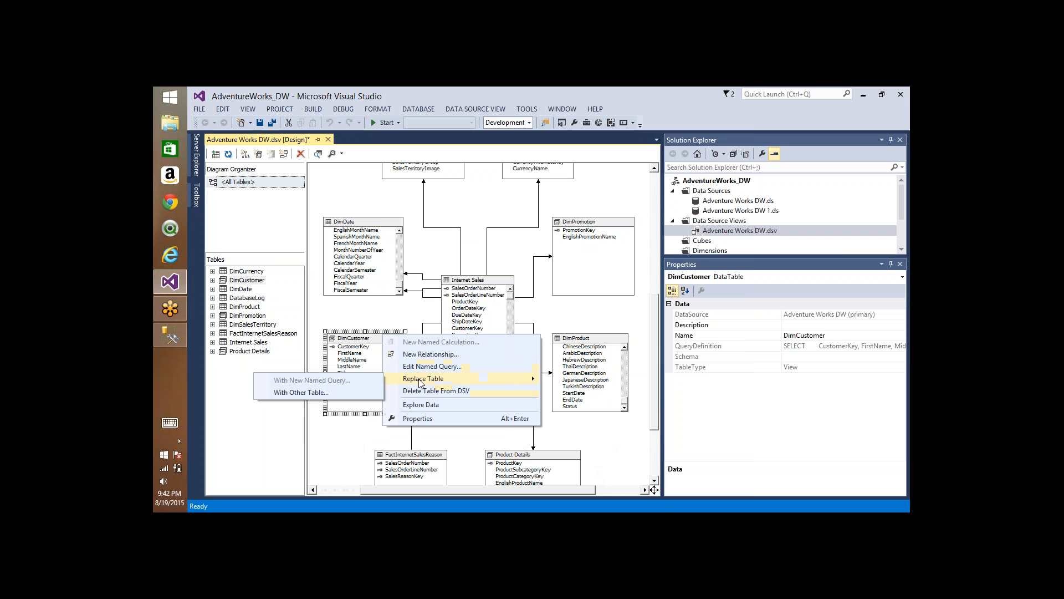
left_click(330, 393)
left_click(479, 277)
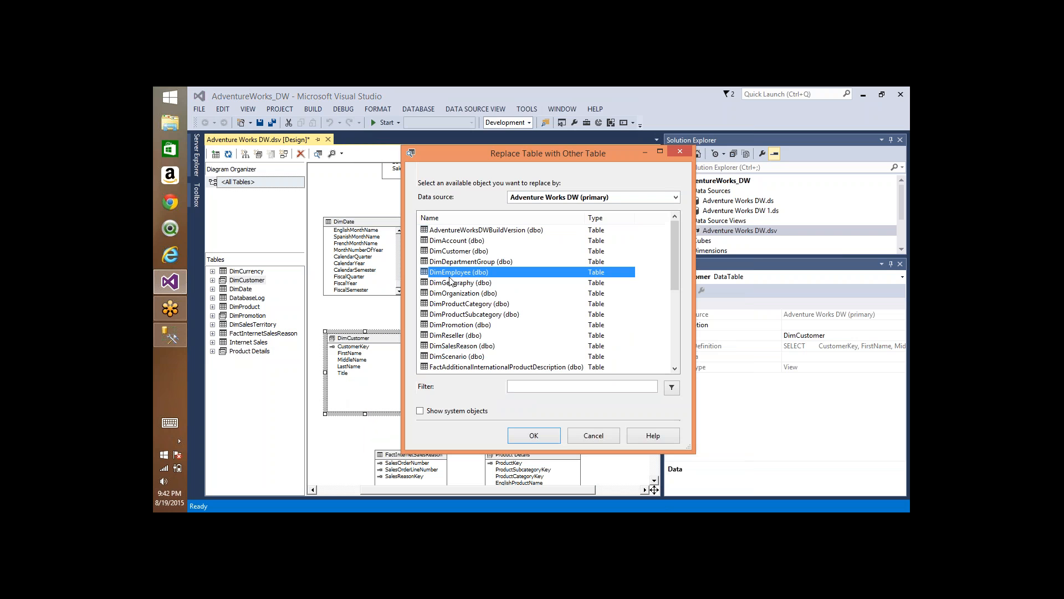
left_click(458, 253)
left_click(534, 438)
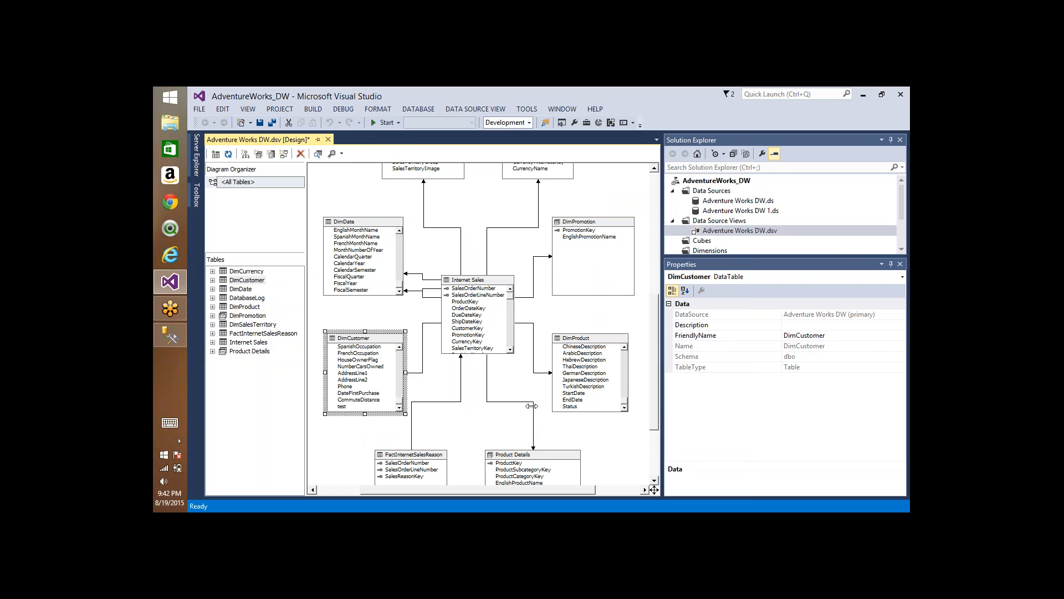
Step: Compare the logical primary key commands for the DimPromotion named query's columns with those for a DimProduct table column
right_click(586, 226)
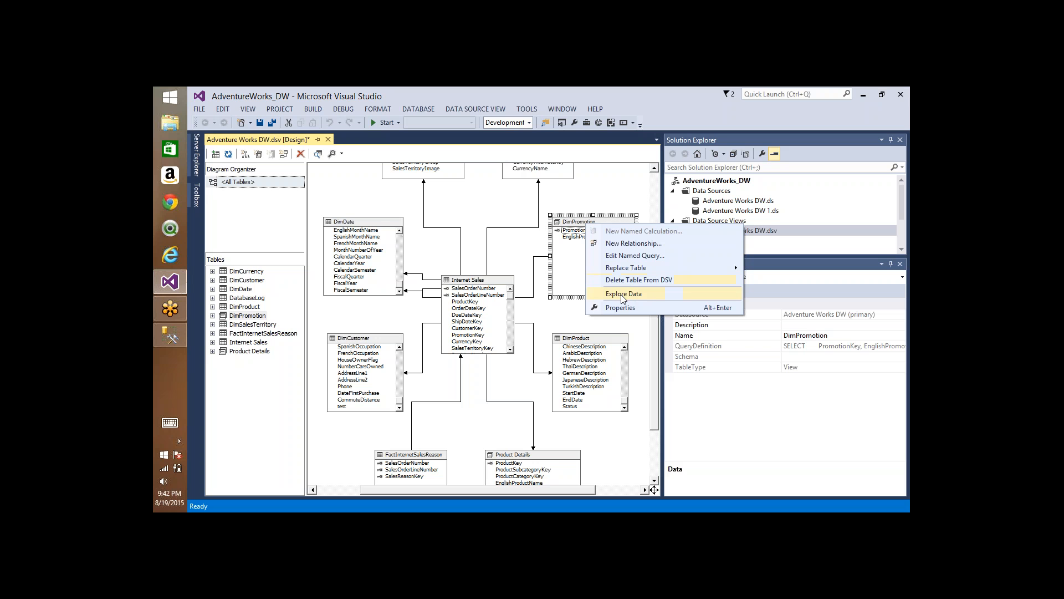
left_click(483, 206)
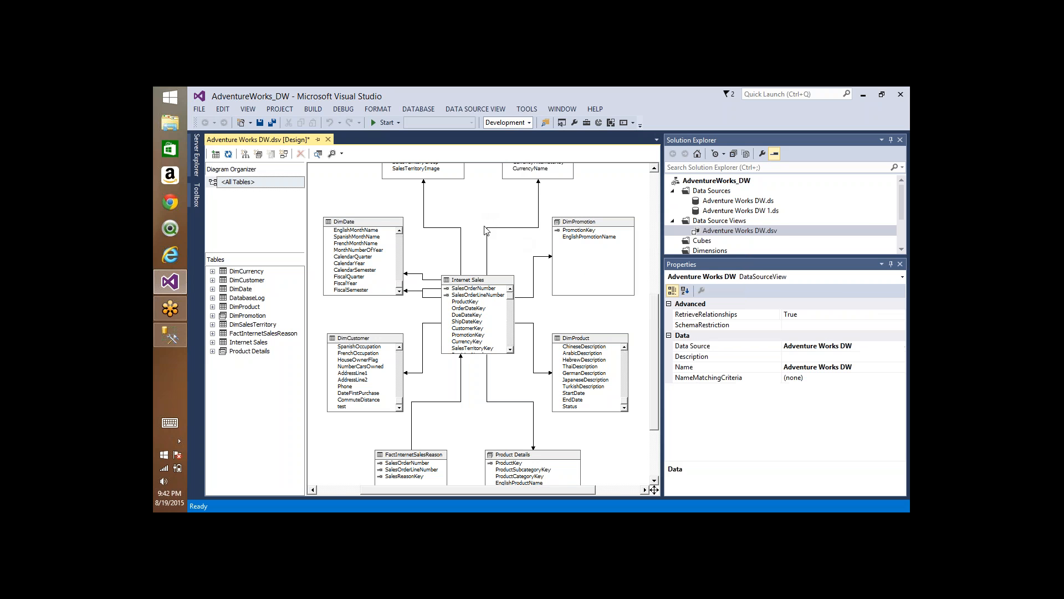
right_click(577, 230)
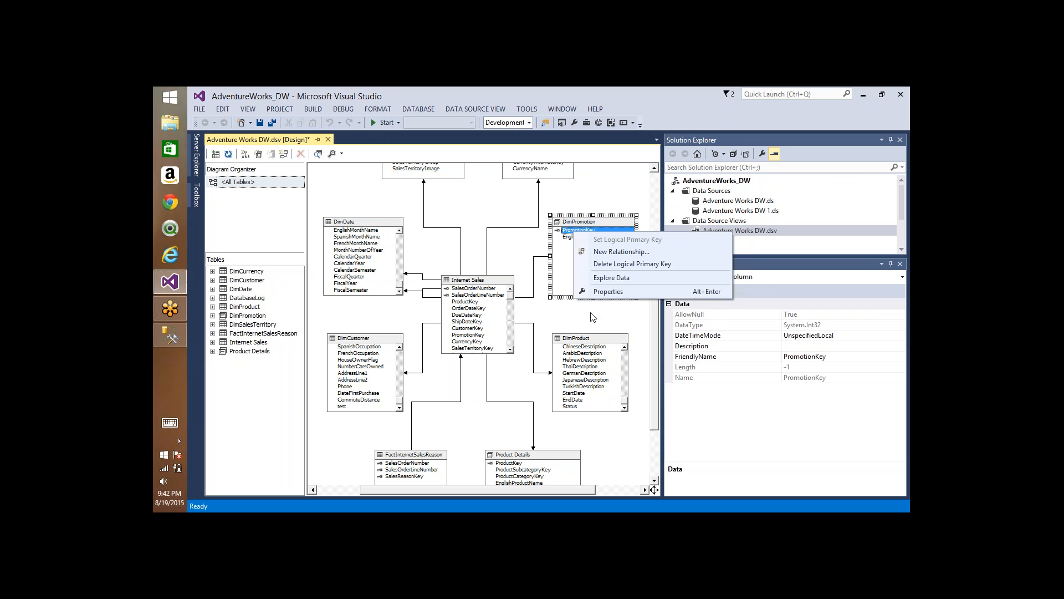
right_click(565, 236)
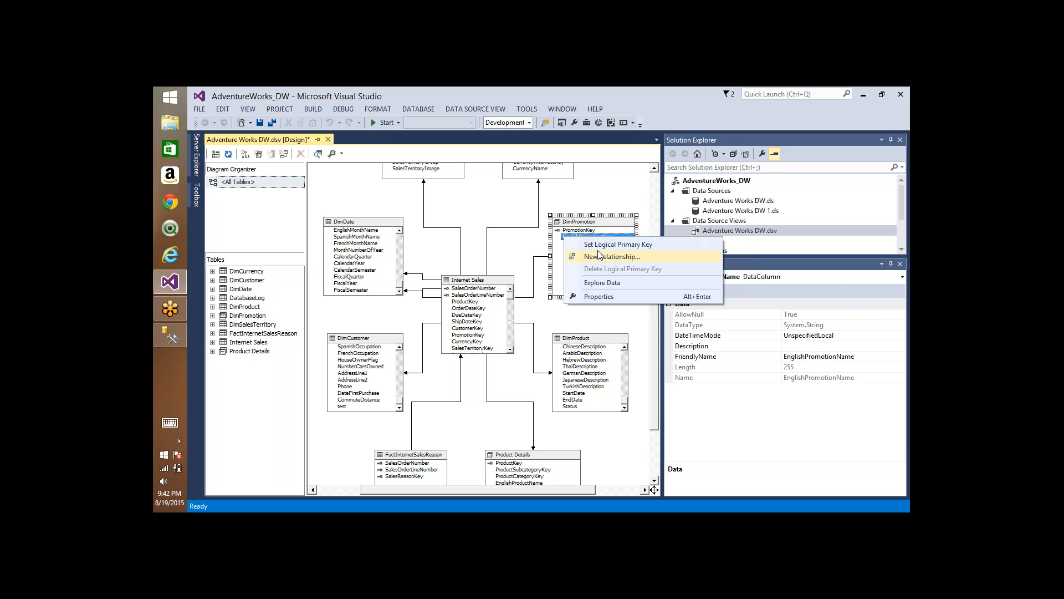
right_click(591, 347)
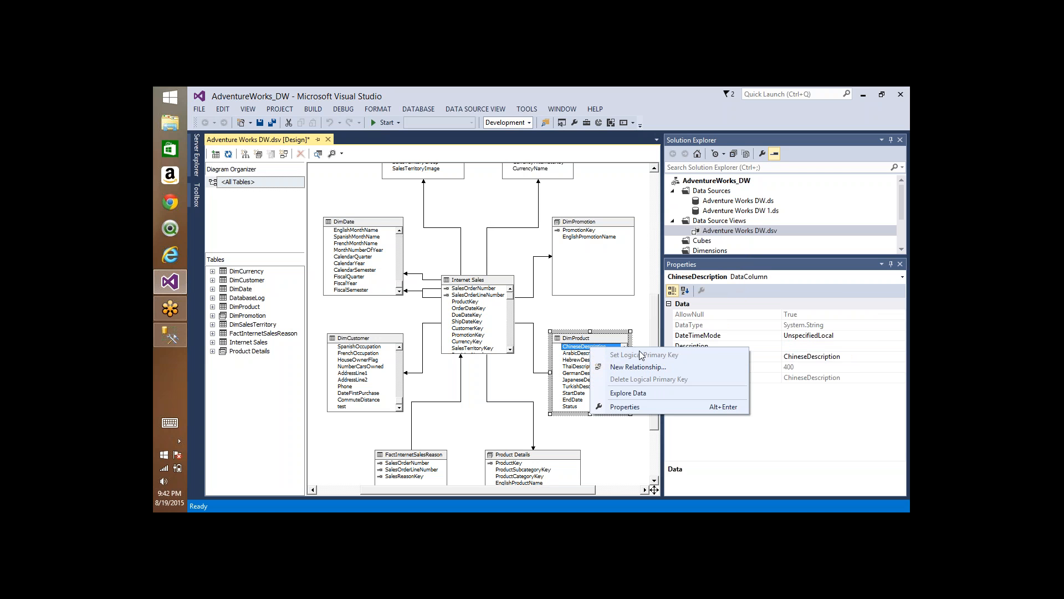
Step: Set EnglishPromotionName as the logical primary key of DimPromotion, and switch the key back to PromotionKey
right_click(575, 238)
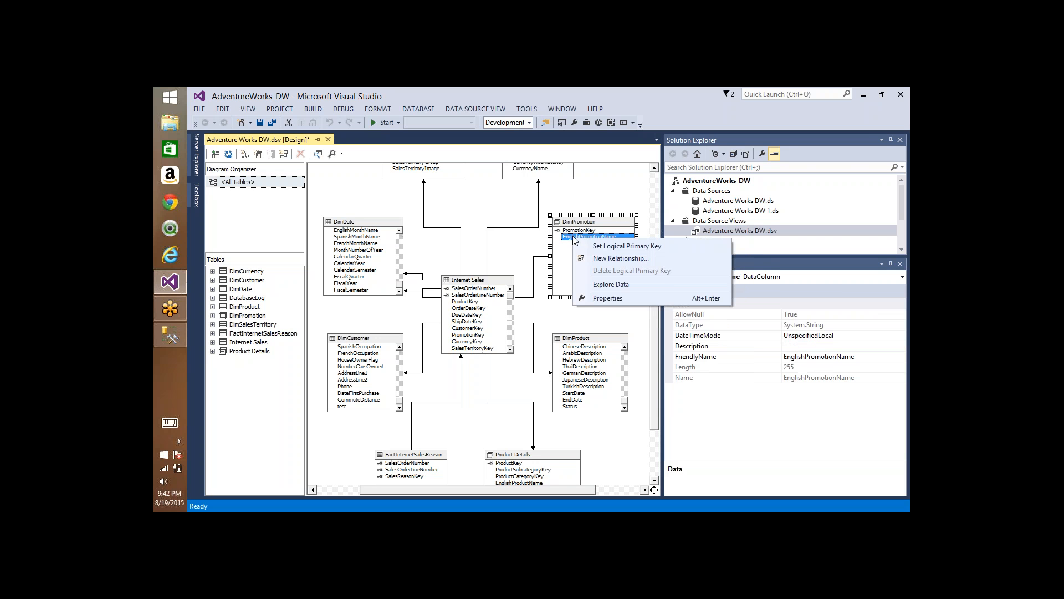
left_click(613, 246)
right_click(581, 238)
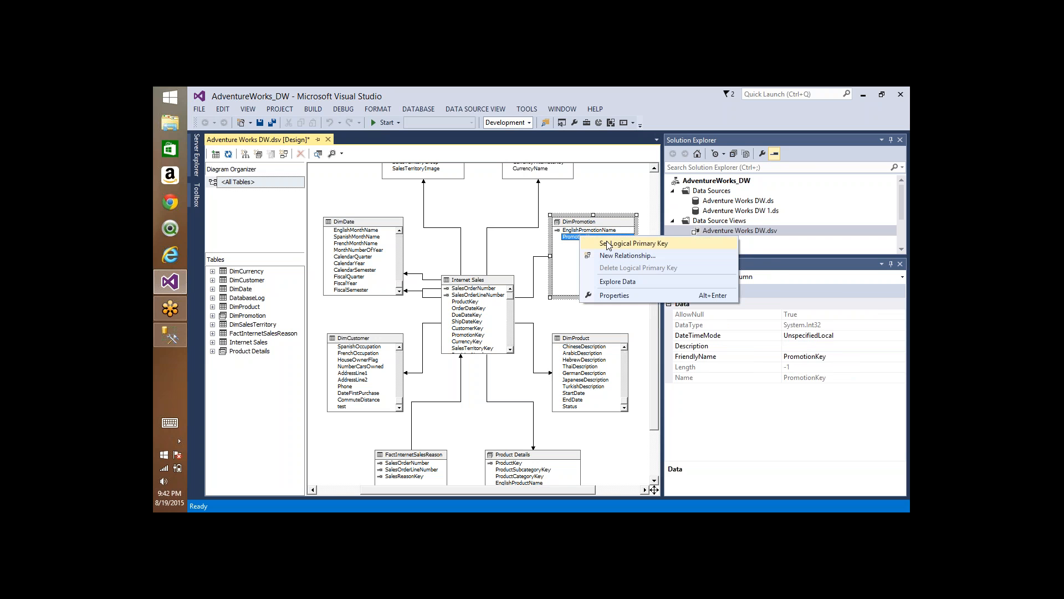
left_click(611, 246)
Step: Set PromotionKey and EnglishPromotionName together as the composite logical primary key of DimPromotion
left_click(588, 239, "ctrl")
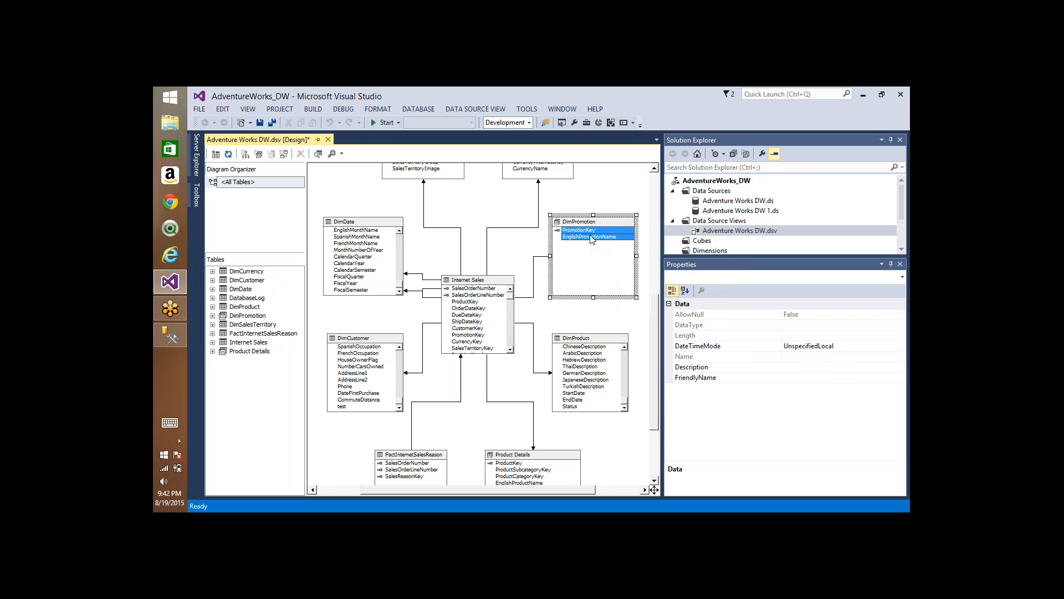
right_click(588, 239)
left_click(613, 246)
left_click(594, 256)
Step: Delete the composite logical primary key on PromotionKey and EnglishPromotionName from DimPromotion
left_click(593, 237)
right_click(593, 239)
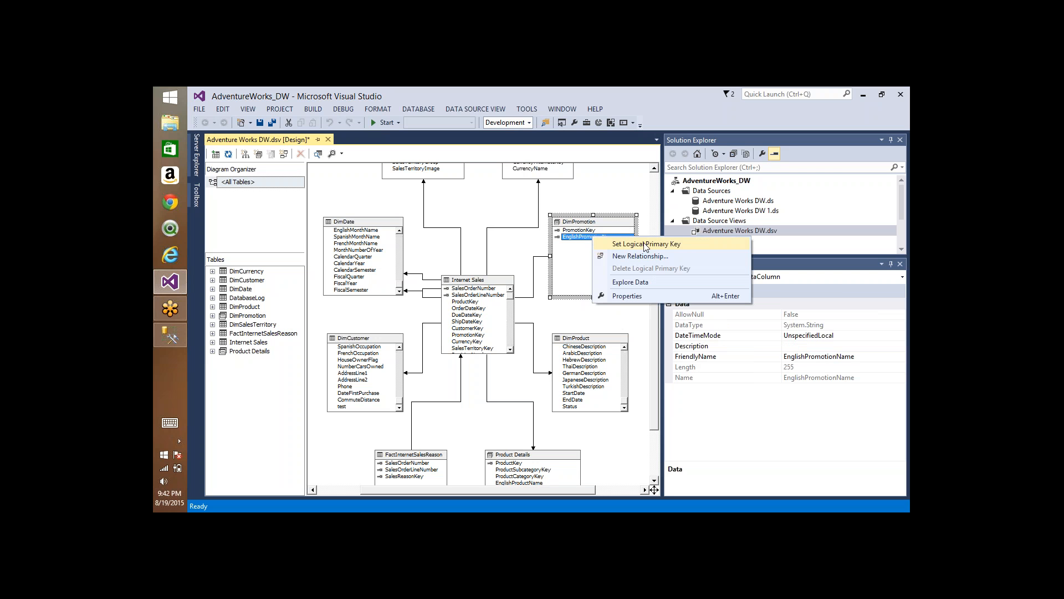
left_click(562, 256)
left_click(577, 232)
right_click(577, 235)
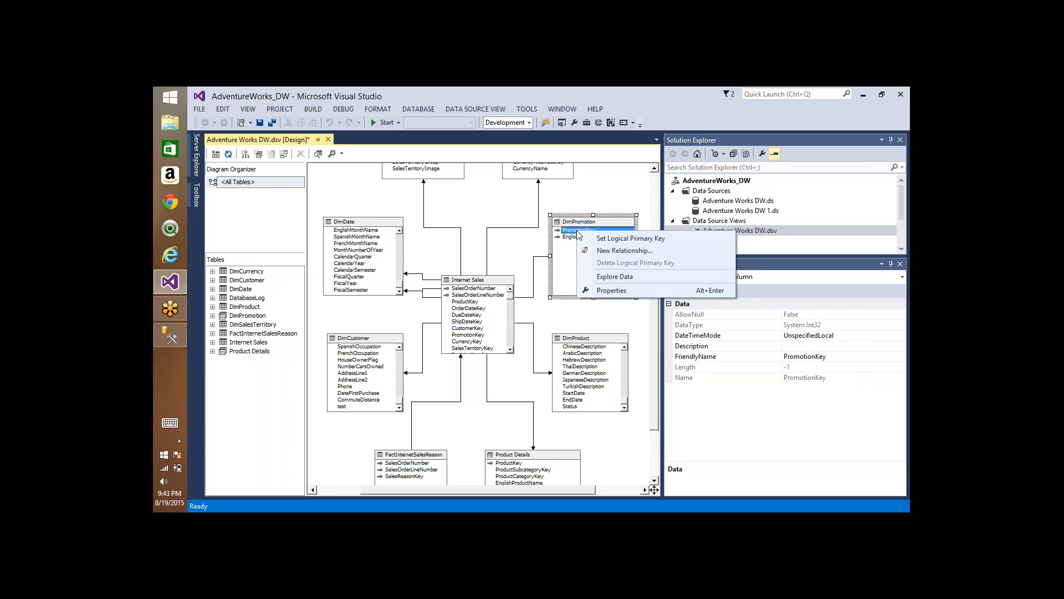
left_click(570, 238, "ctrl")
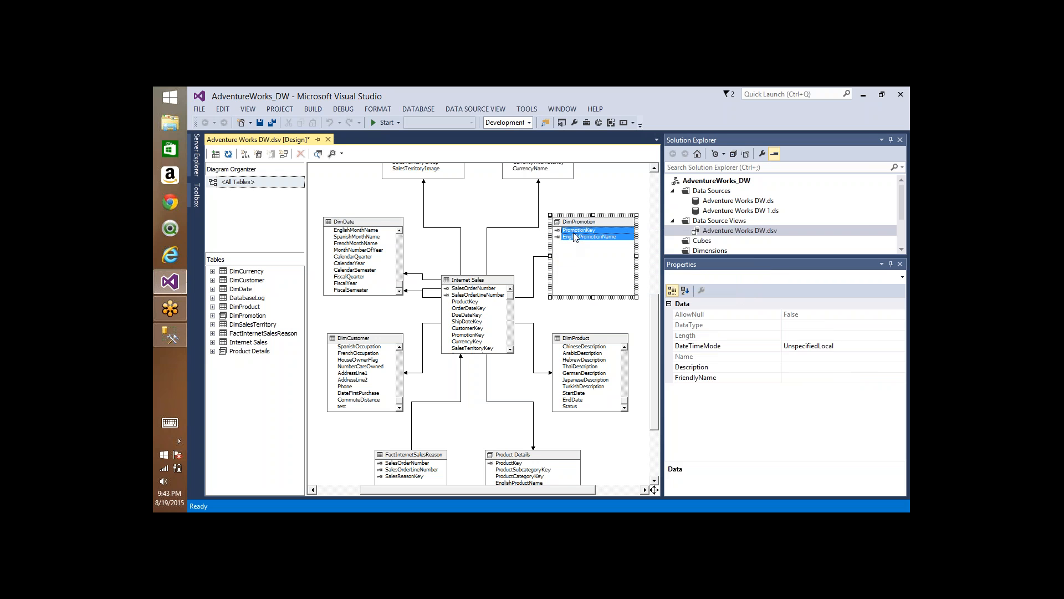
right_click(574, 232)
left_click(613, 268)
Step: Set PromotionKey alone as the logical primary key of the DimPromotion named query
left_click(587, 233)
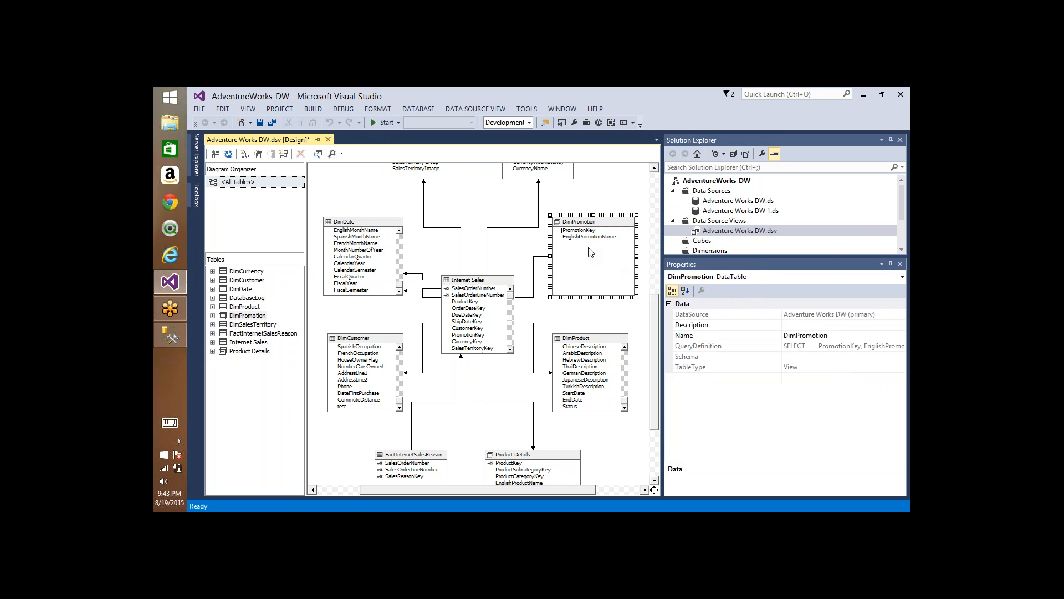
right_click(587, 233)
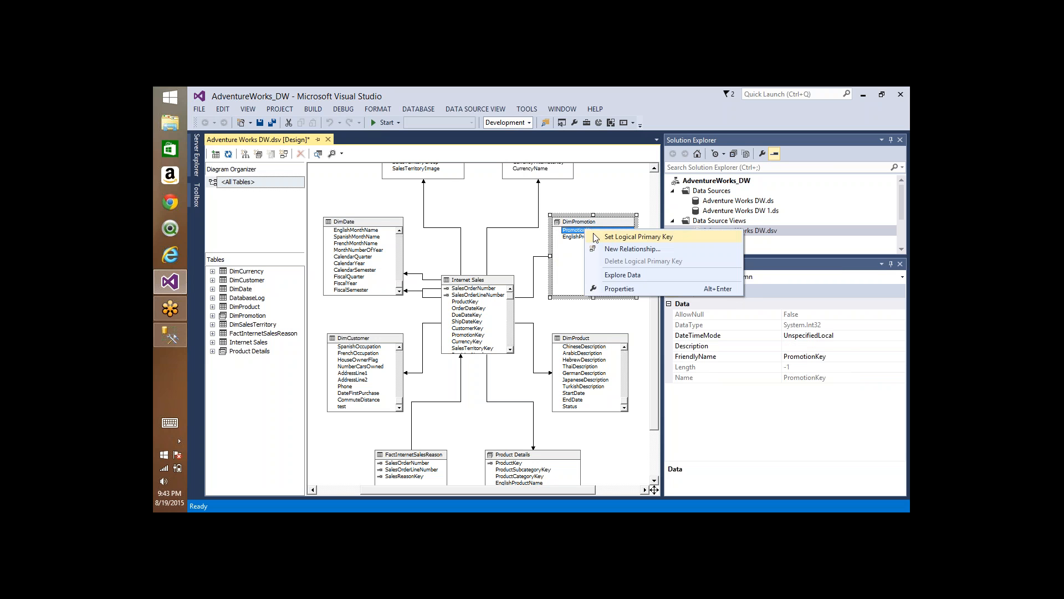
left_click(641, 237)
left_click(608, 190)
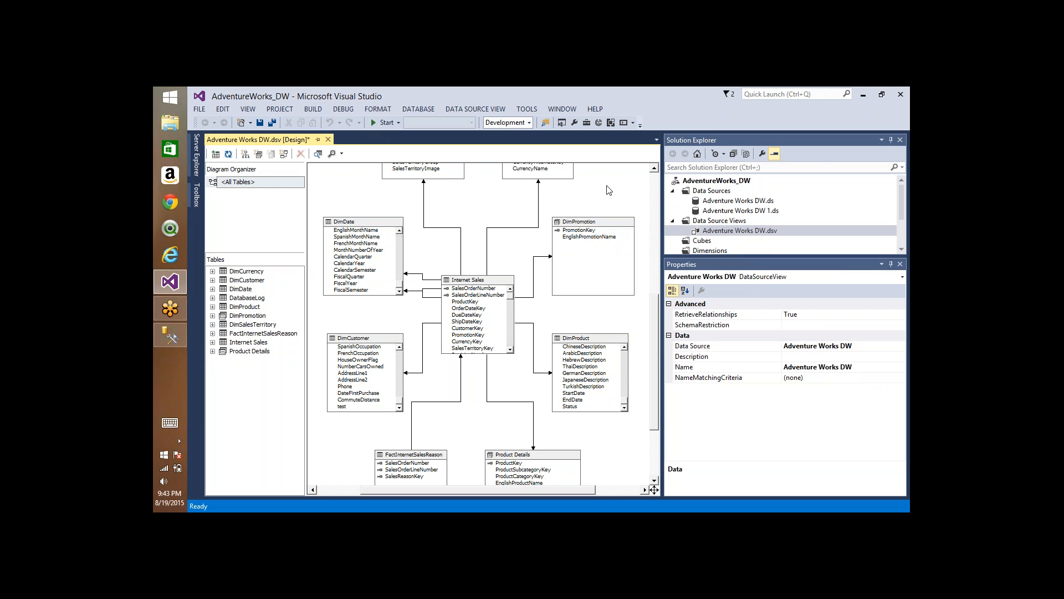